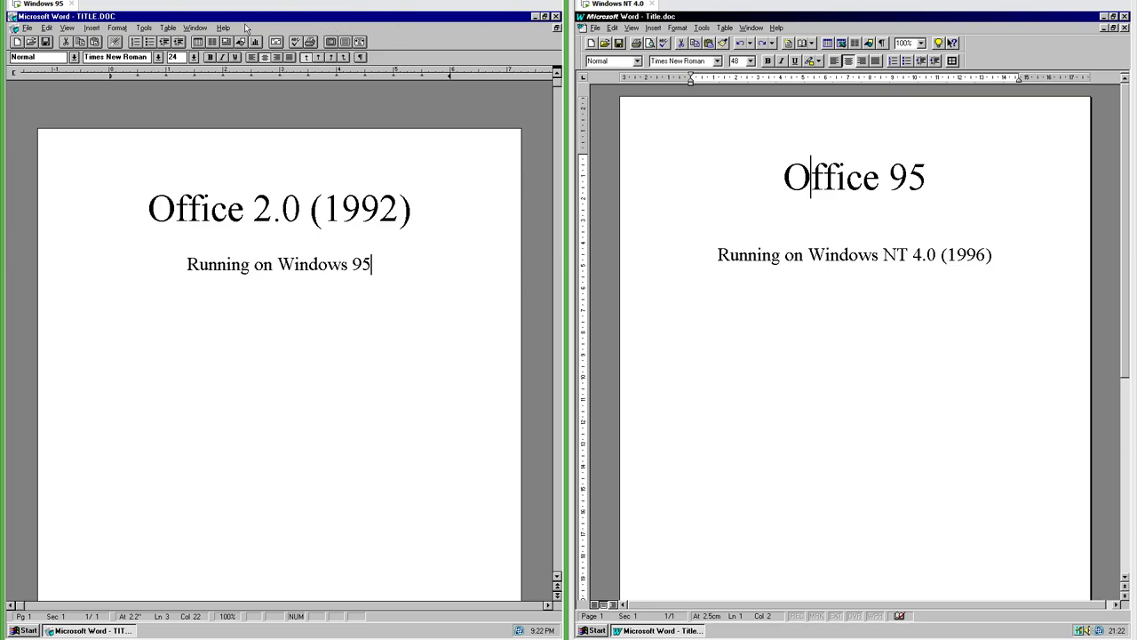
Launch Notepad from the Windows 95 Accessories and apply the new title bar colour
left_click(25, 630)
mouse_move(89, 478)
mouse_move(142, 474)
left_click(226, 432)
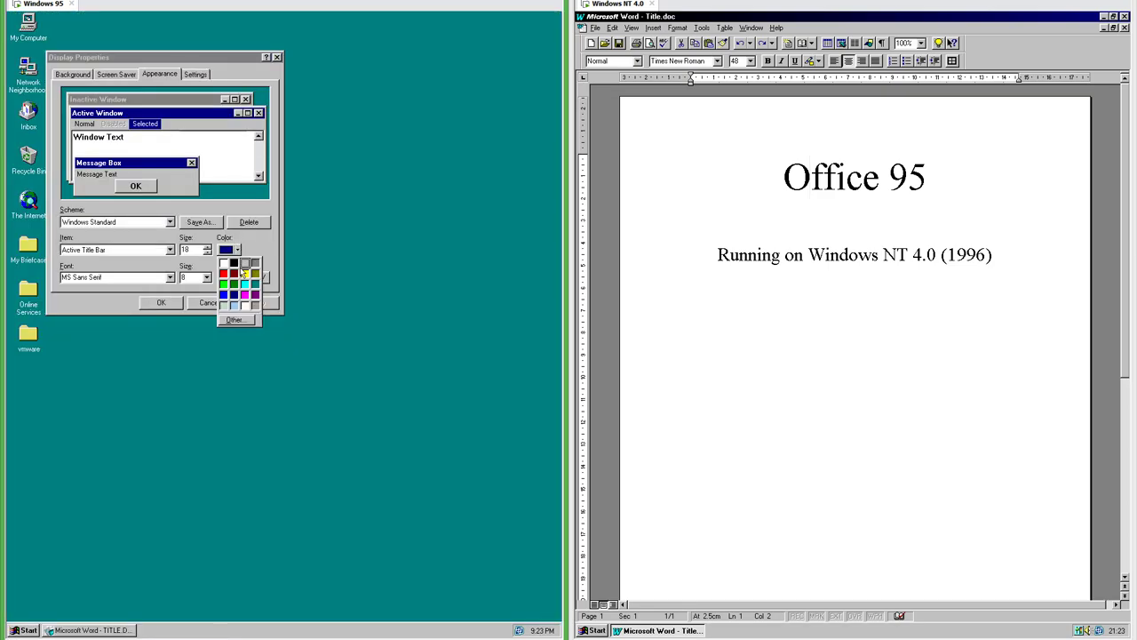
left_click(255, 303)
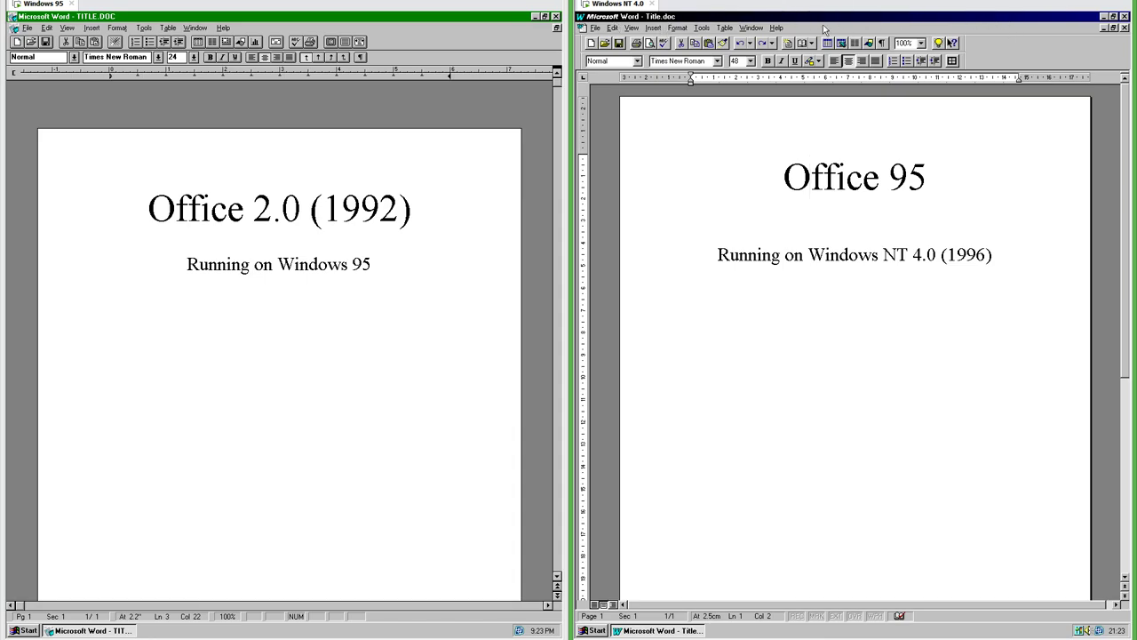
Make the active title bar green on Windows NT
left_click(593, 630)
mouse_move(631, 493)
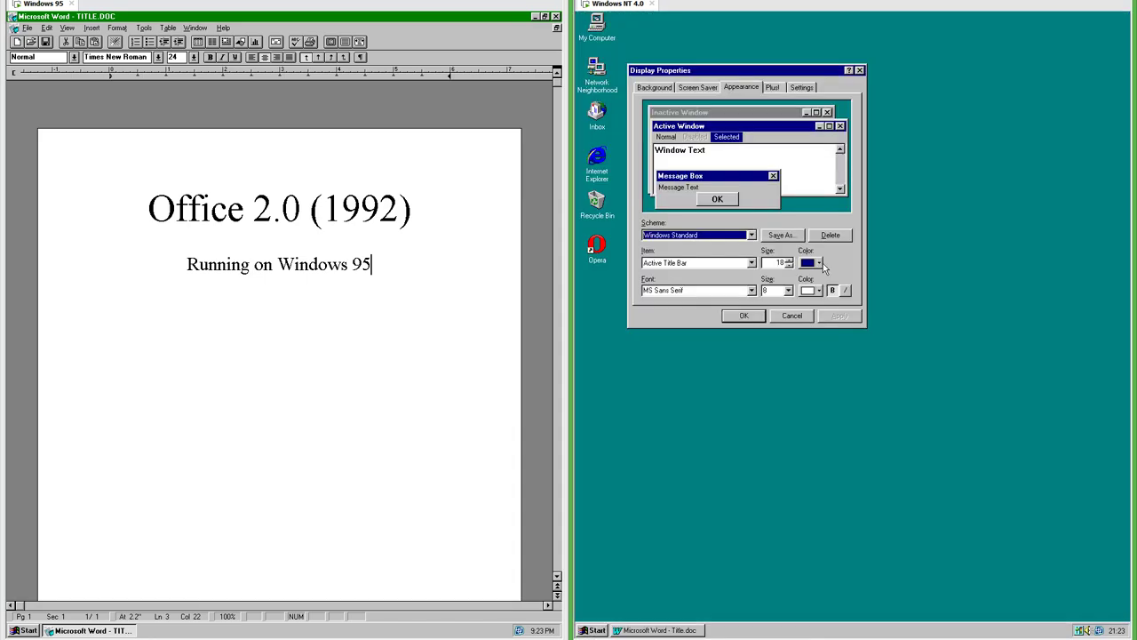
left_click(813, 262)
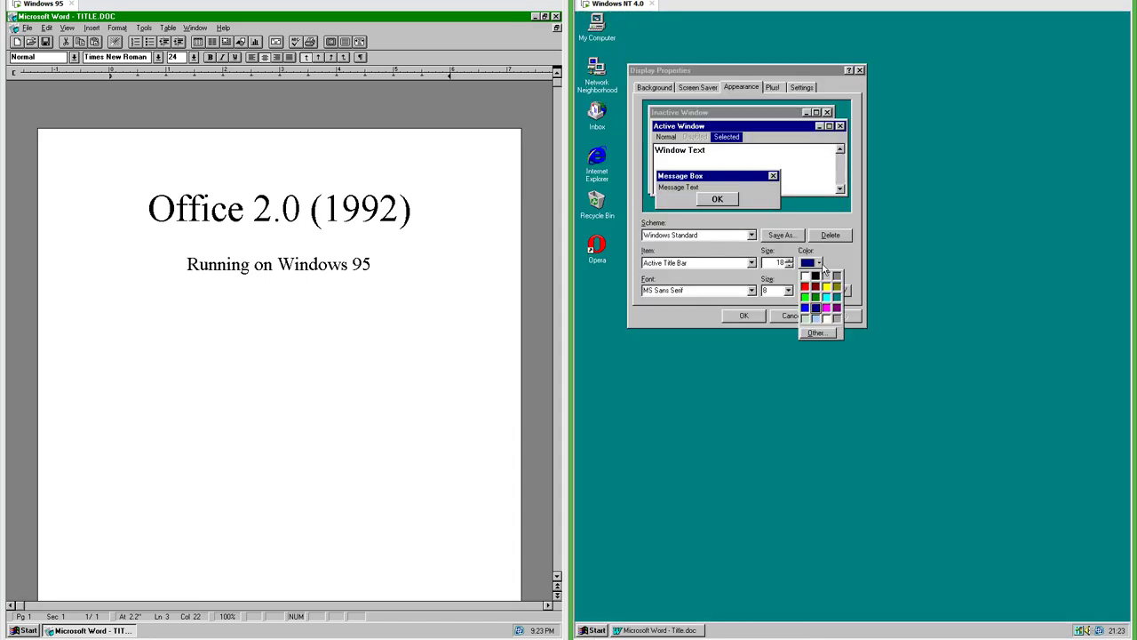
left_click(819, 298)
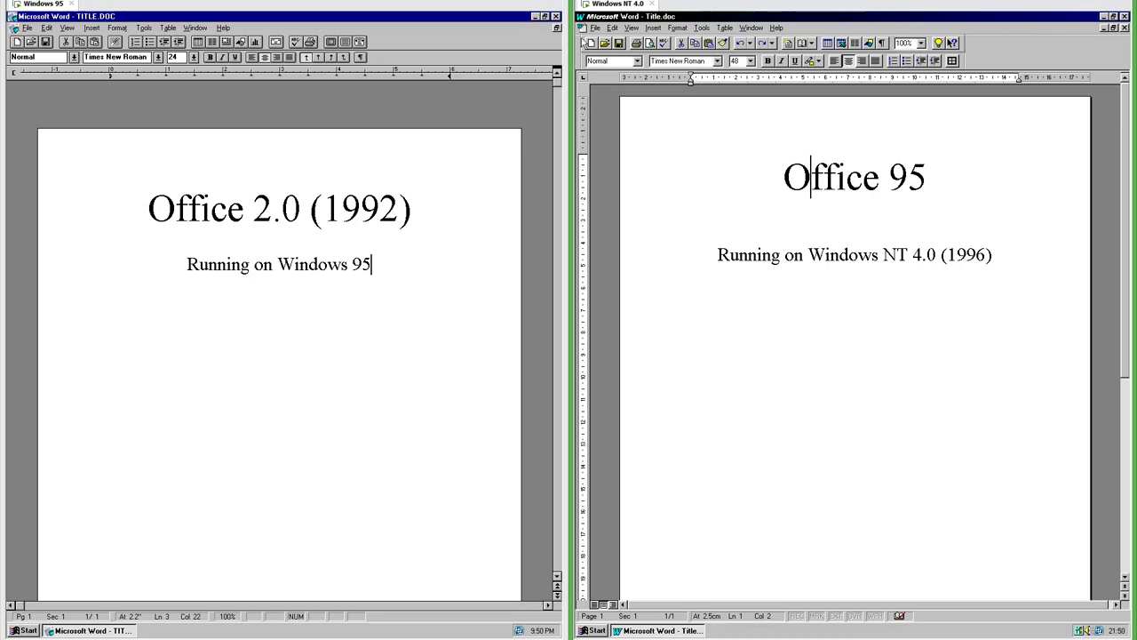
Float the Standard and Formatting toolbars over the page, moving Formatting lower down
left_click_drag(651, 129, 651, 129)
left_click_drag(586, 44, 737, 363)
left_click_drag(743, 360, 787, 582)
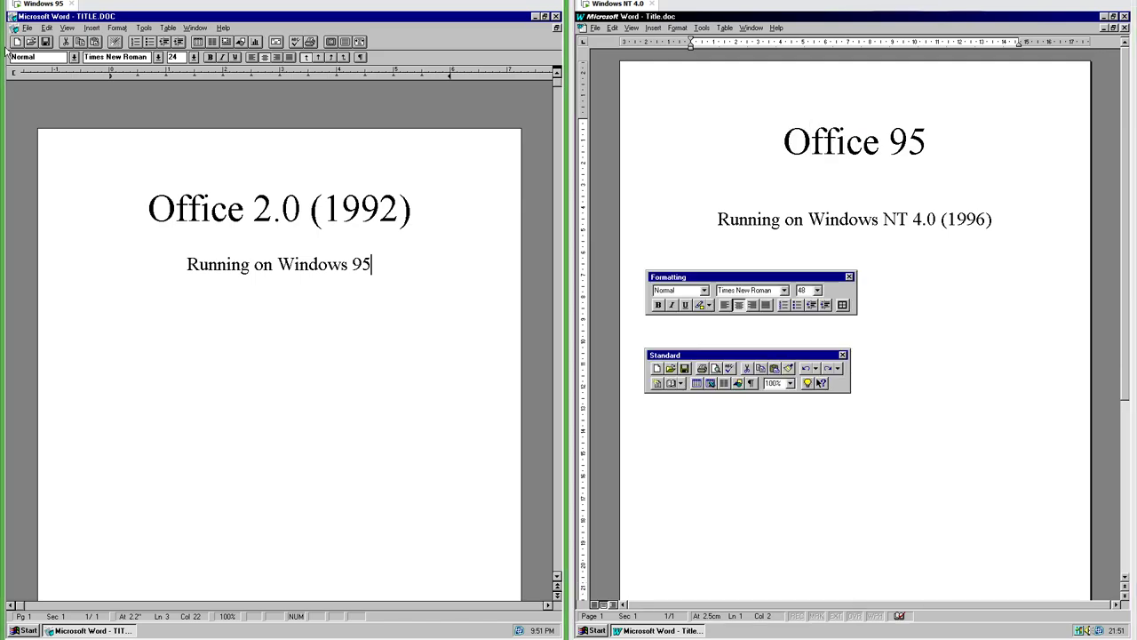
Browse the Customize Menus tab's Edit and Insert categories, then show the zoom levels
right_click(844, 357)
left_click(880, 464)
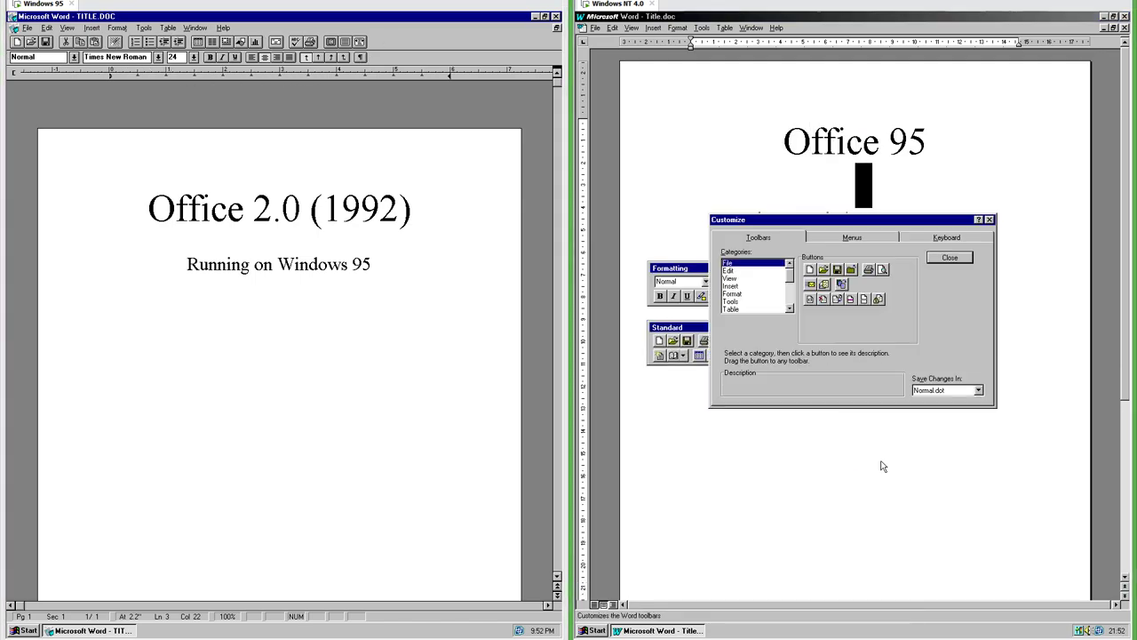
left_click(829, 240)
left_click(760, 271)
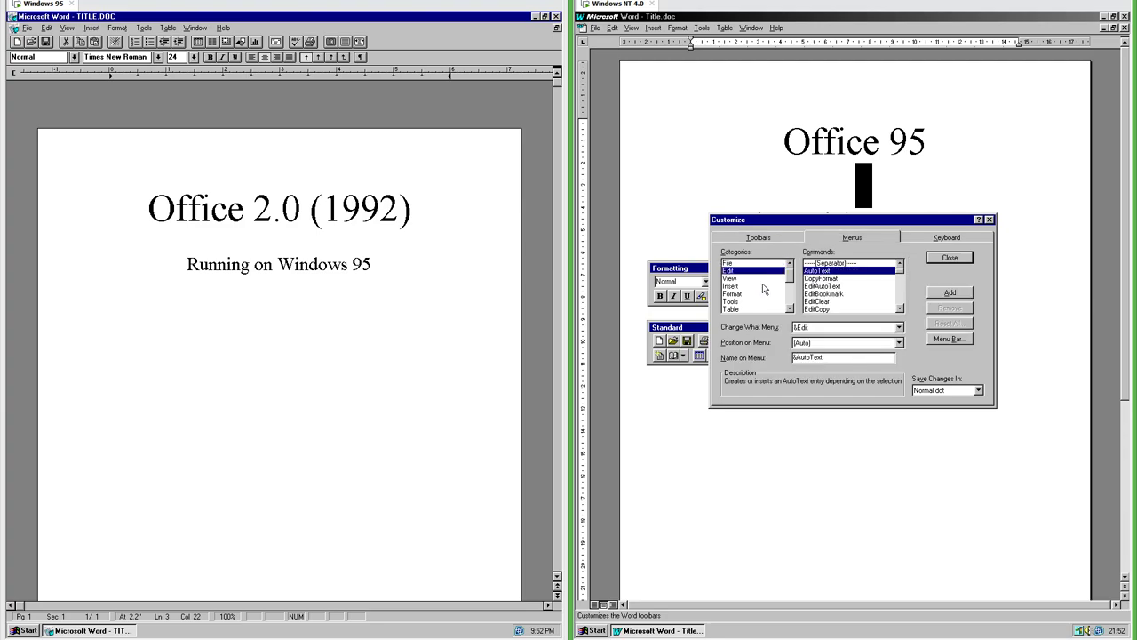
left_click(761, 286)
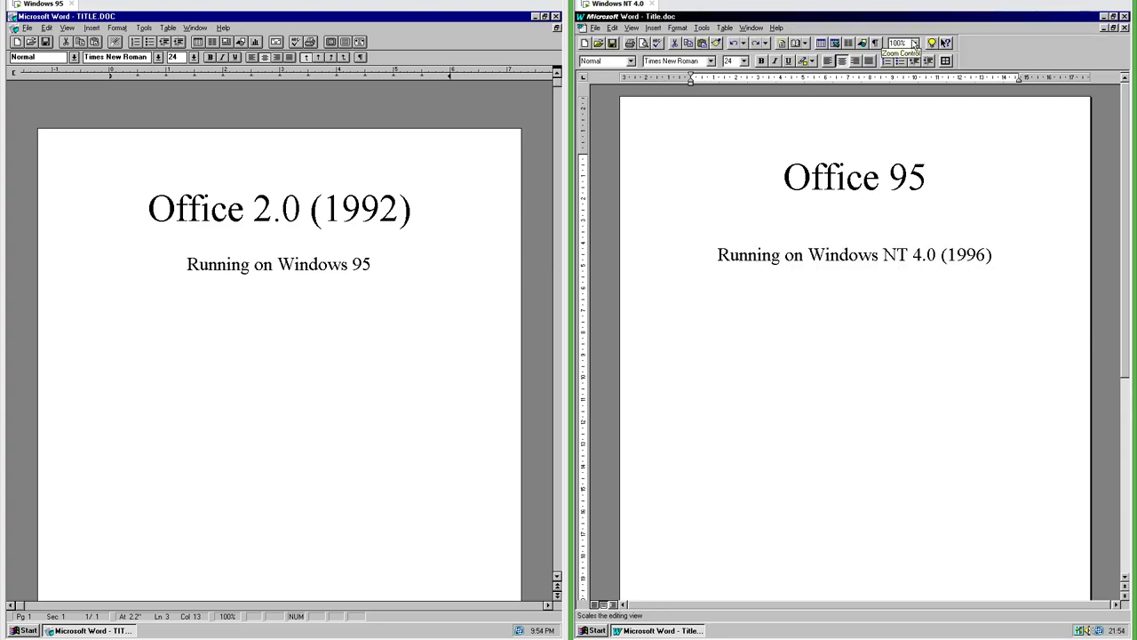
left_click(914, 43)
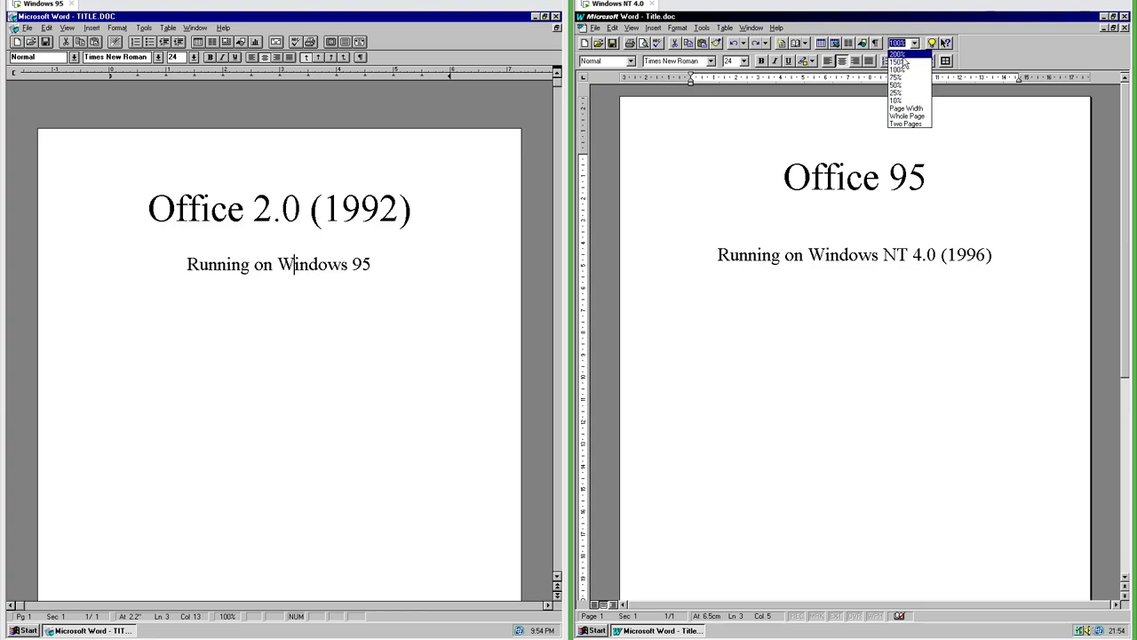
Open the View > Zoom settings in Office 2.0 and close them unchanged
left_click(68, 30)
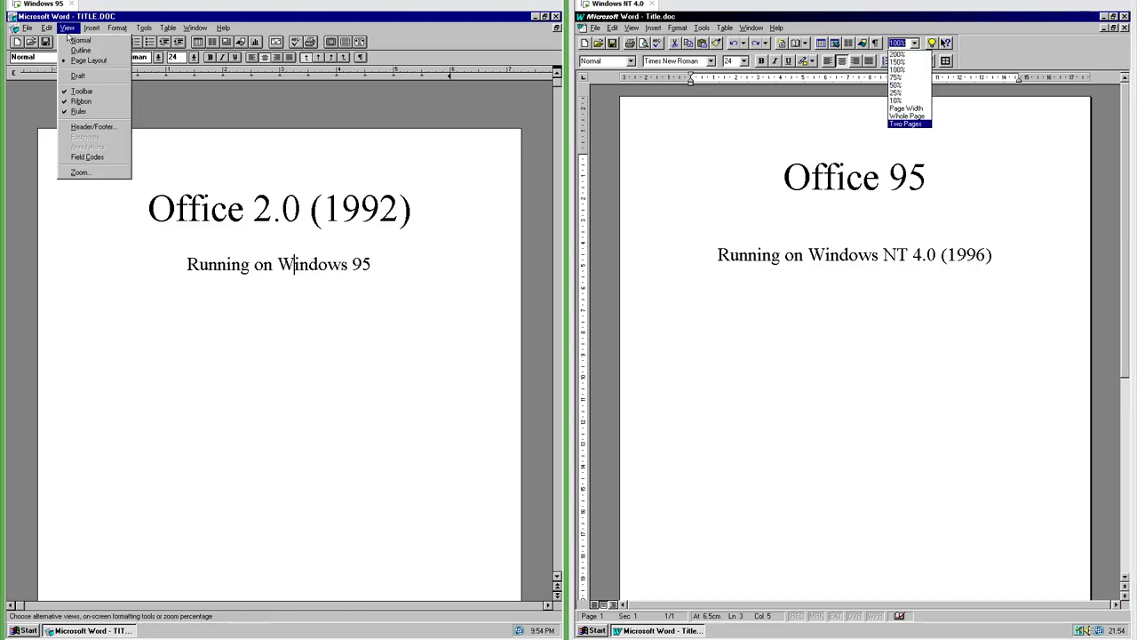
left_click(106, 174)
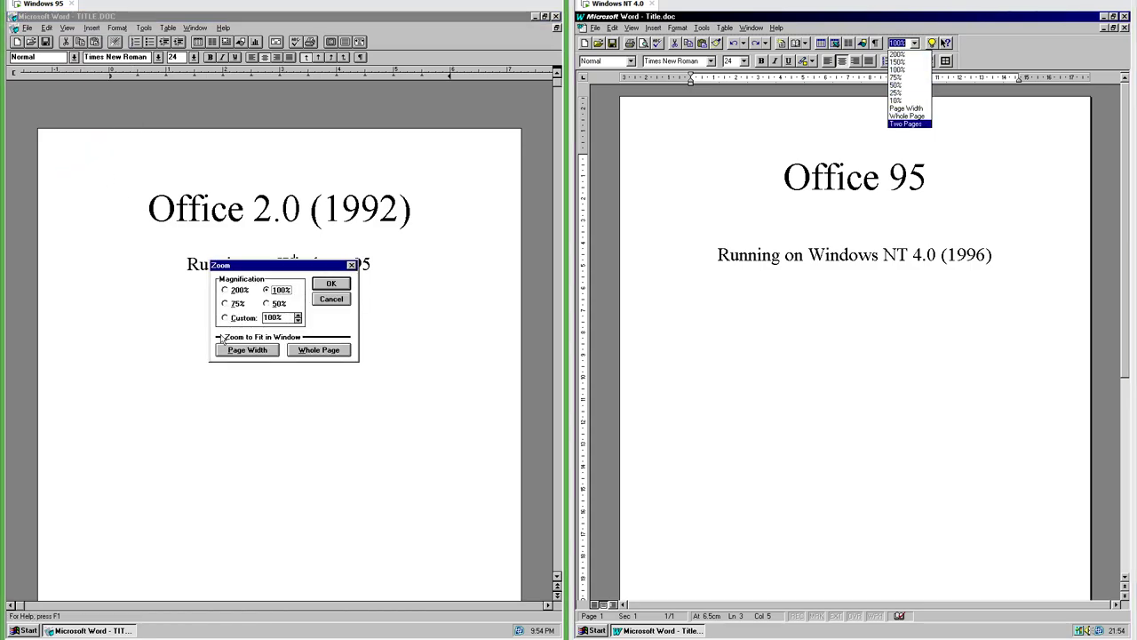
key("Escape")
Enter an oversized 128 font size in Office 2.0
left_click(193, 56)
left_click_drag(195, 78, 197, 135)
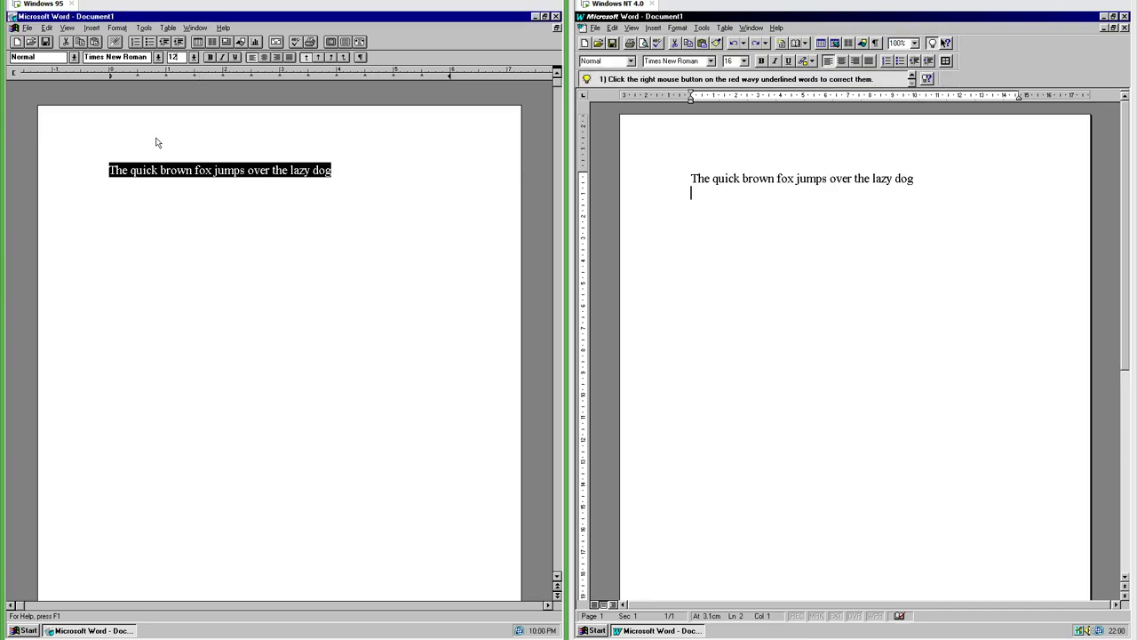
type("8")
key("Return")
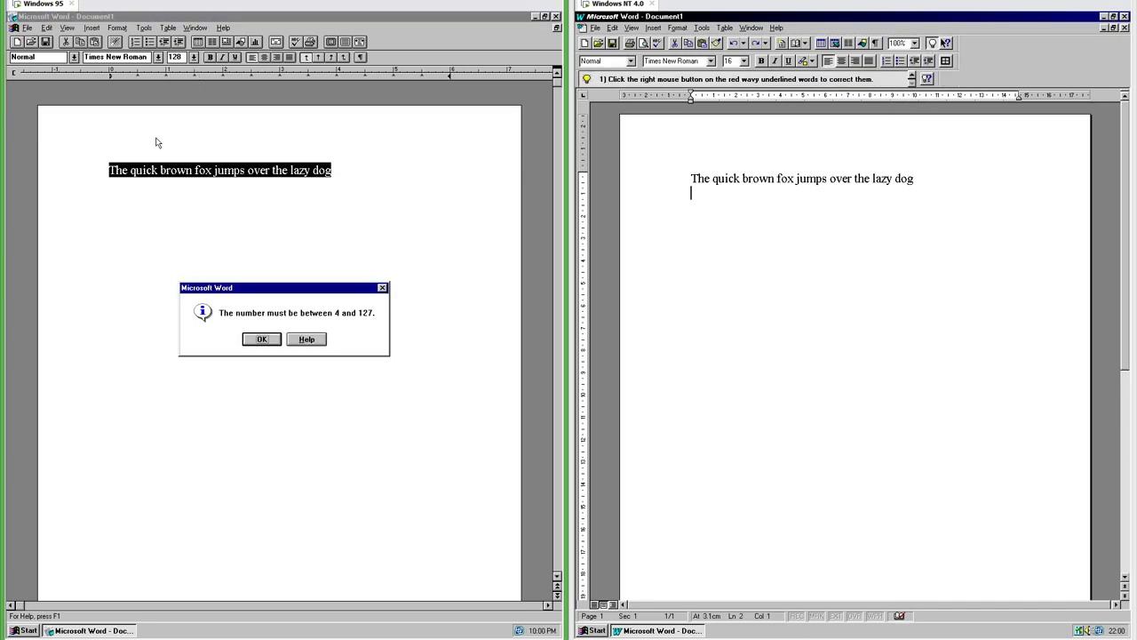
Select all the Office 95 text and apply a 128-point font size
key("ctrl+a")
left_click(731, 60)
type("12")
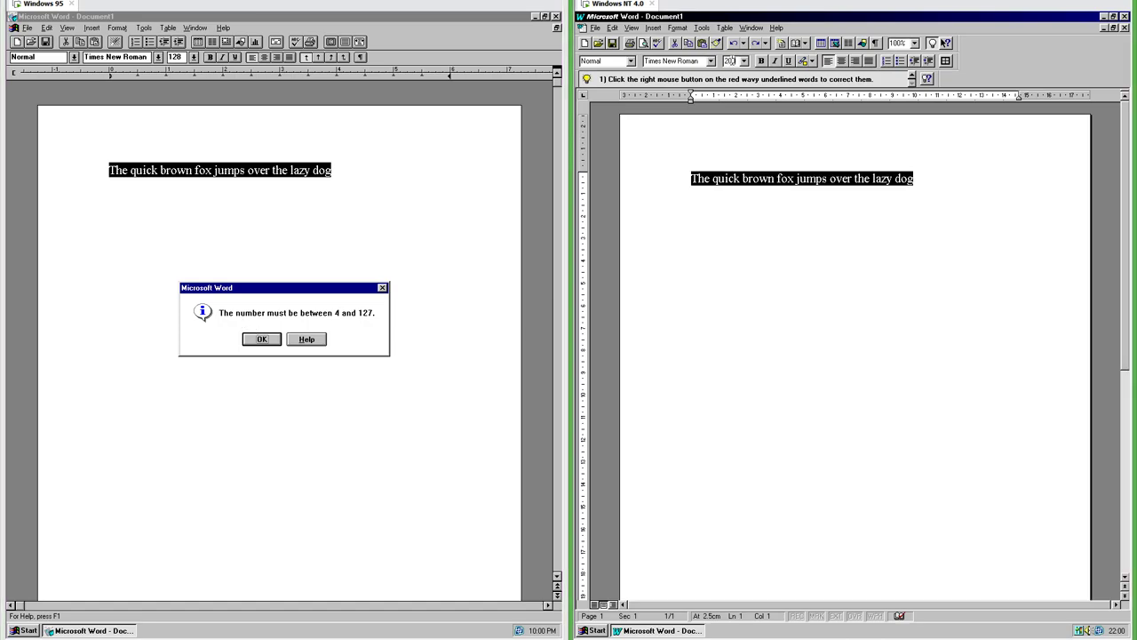
type("8")
key("Return")
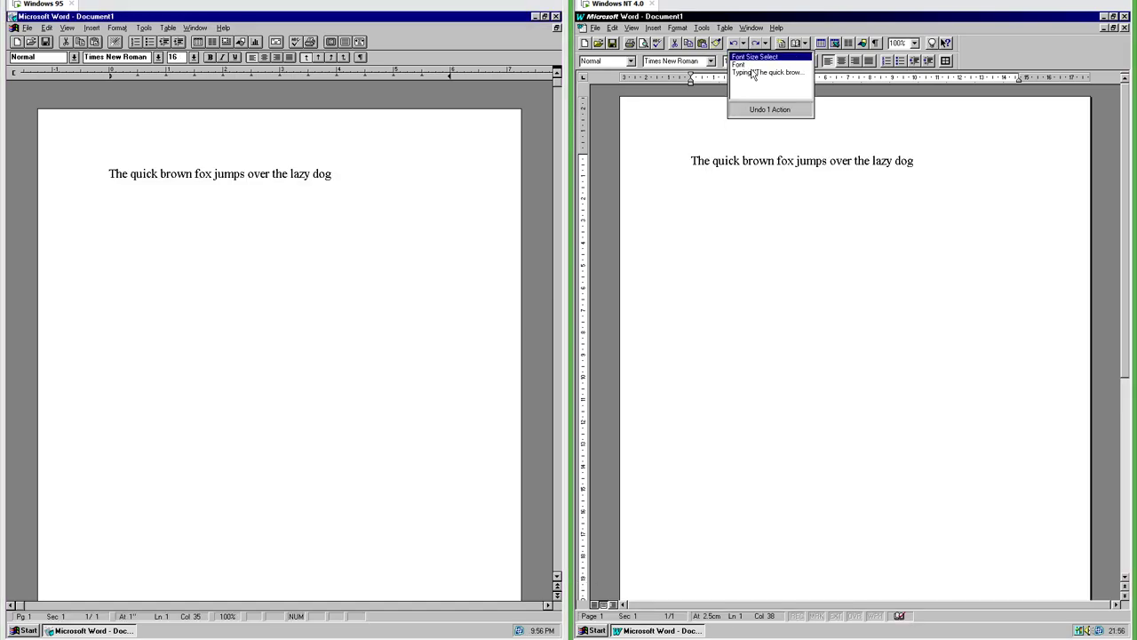
Undo three changes in Office 95, removing the sentence, then redo to restore it
left_click(743, 43)
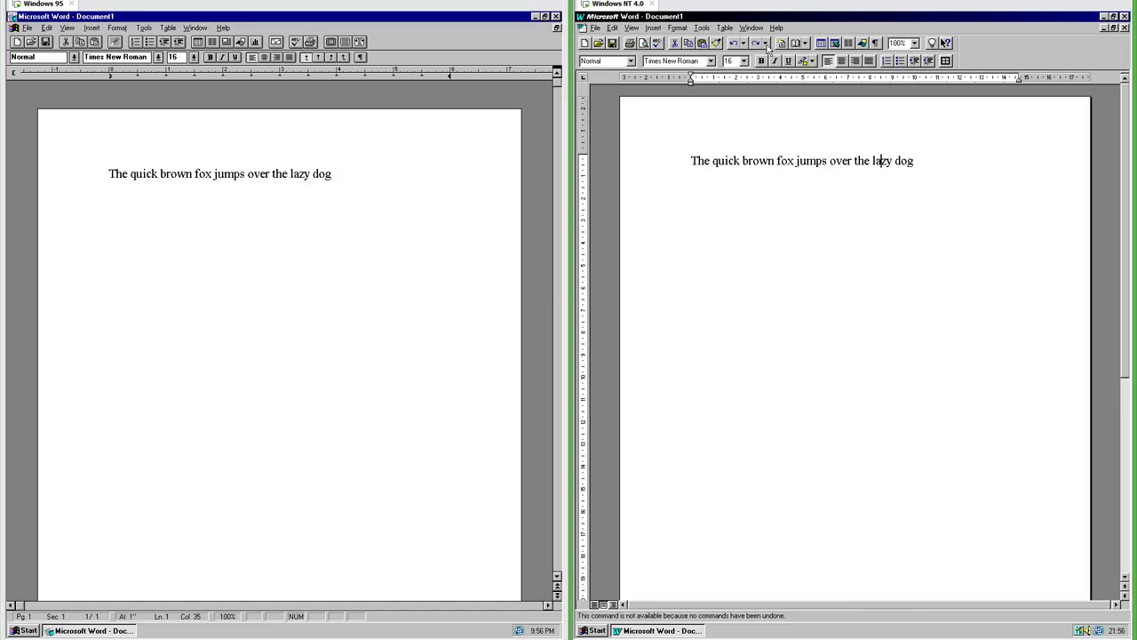
left_click(733, 43)
left_click(733, 43)
left_click(754, 43)
left_click(46, 27)
Browse the Office 2.0 Edit and File menus, then the Office 95 File menu
left_click(64, 106)
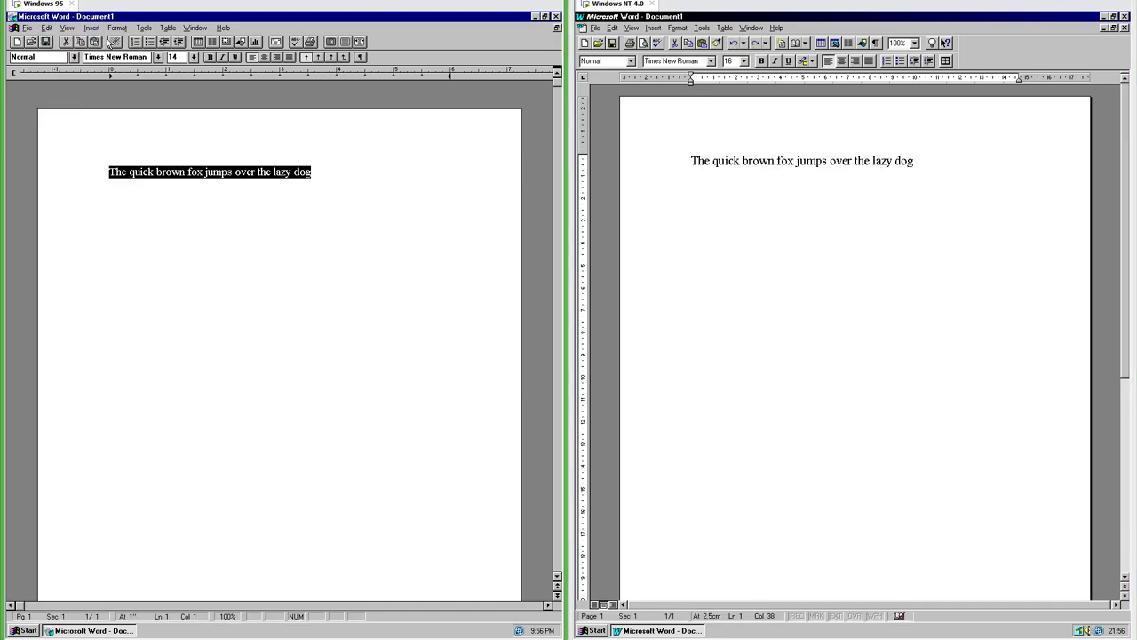
left_click(47, 28)
left_click(46, 27)
left_click(46, 28)
left_click(46, 27)
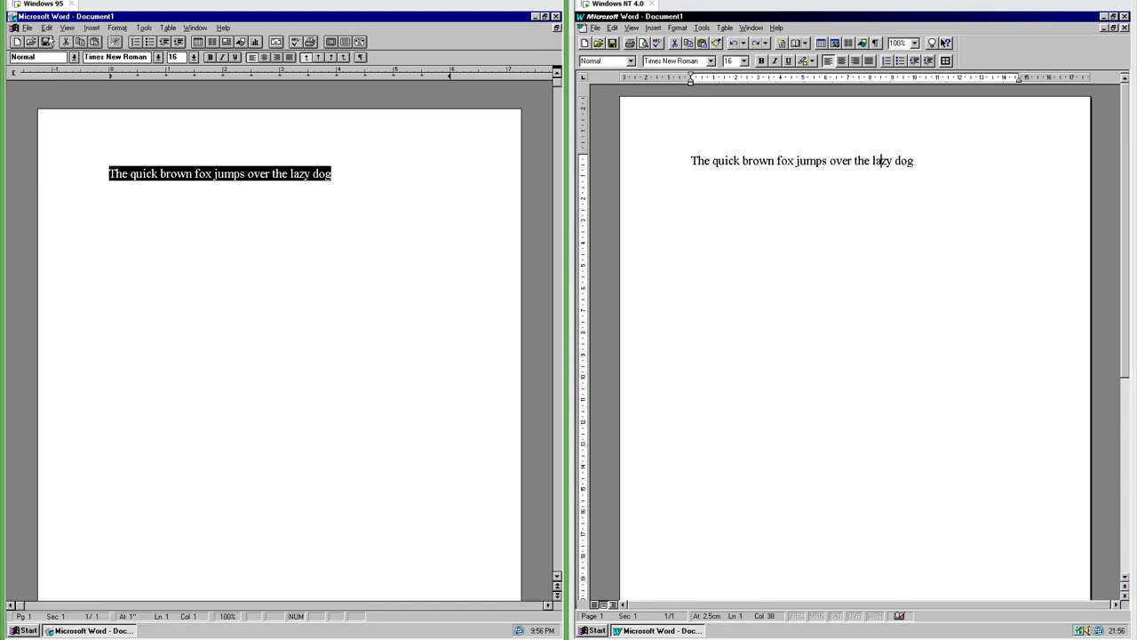
left_click(287, 173)
left_click(27, 28)
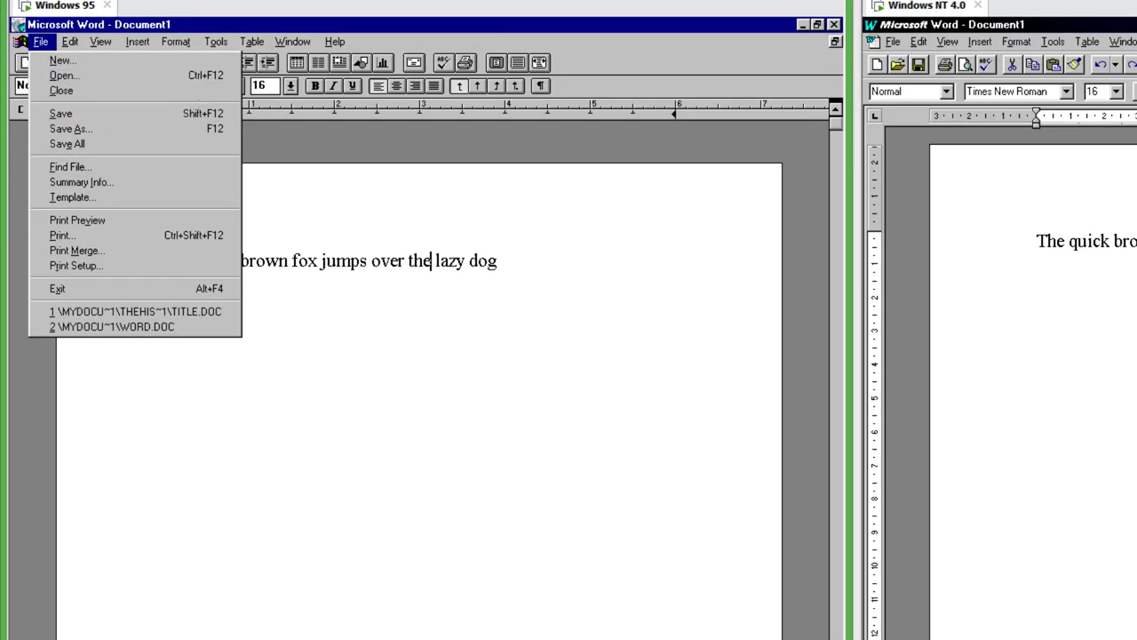
left_click(892, 42)
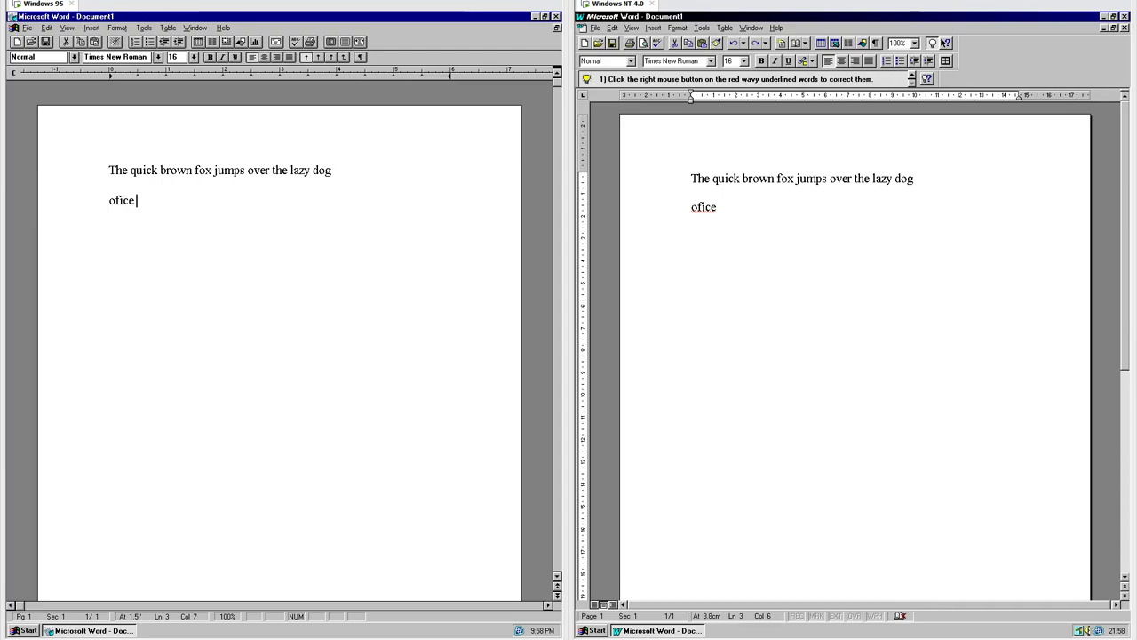
Show spelling suggestions for 'ofice' in Office 95 and spell-check Office 2.0 with F7
left_click(706, 208)
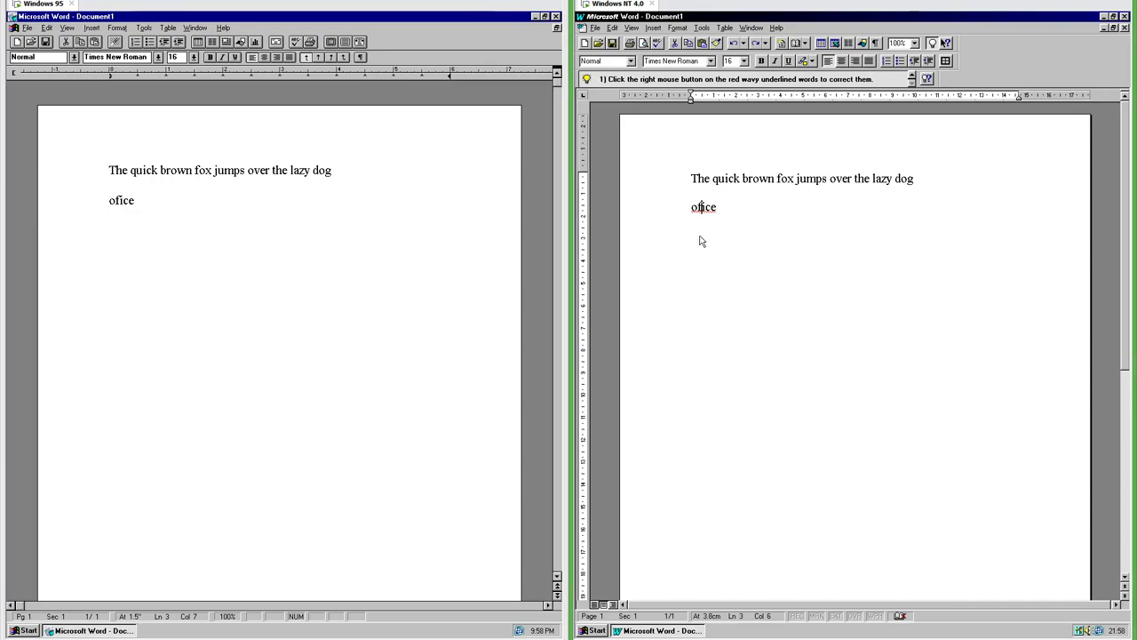
right_click(707, 210)
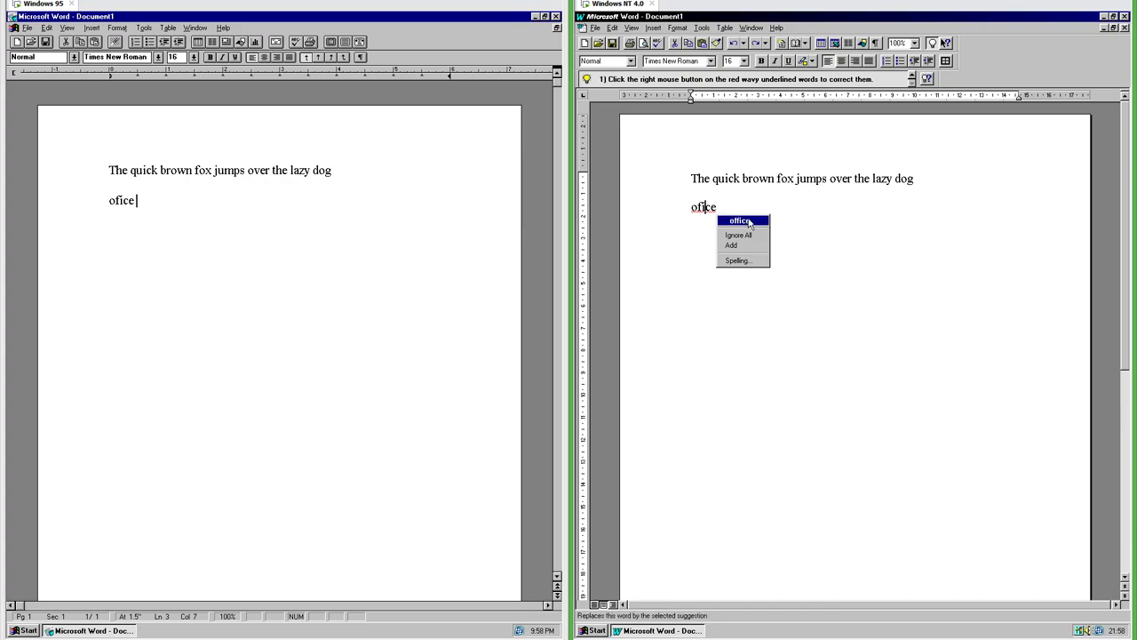
left_click(403, 234)
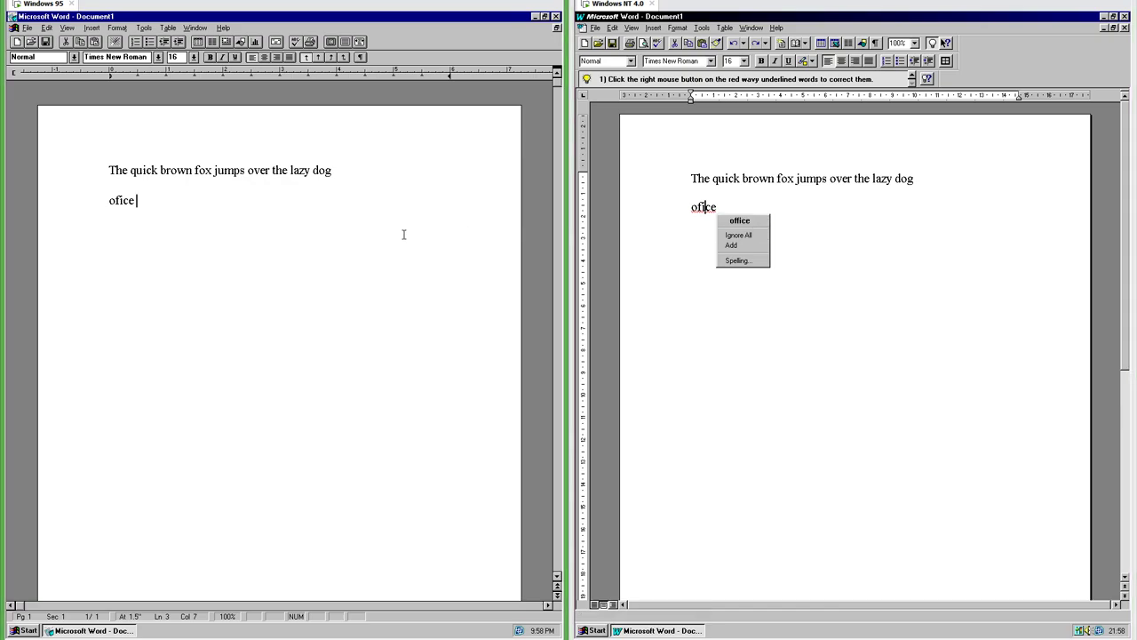
key("F7")
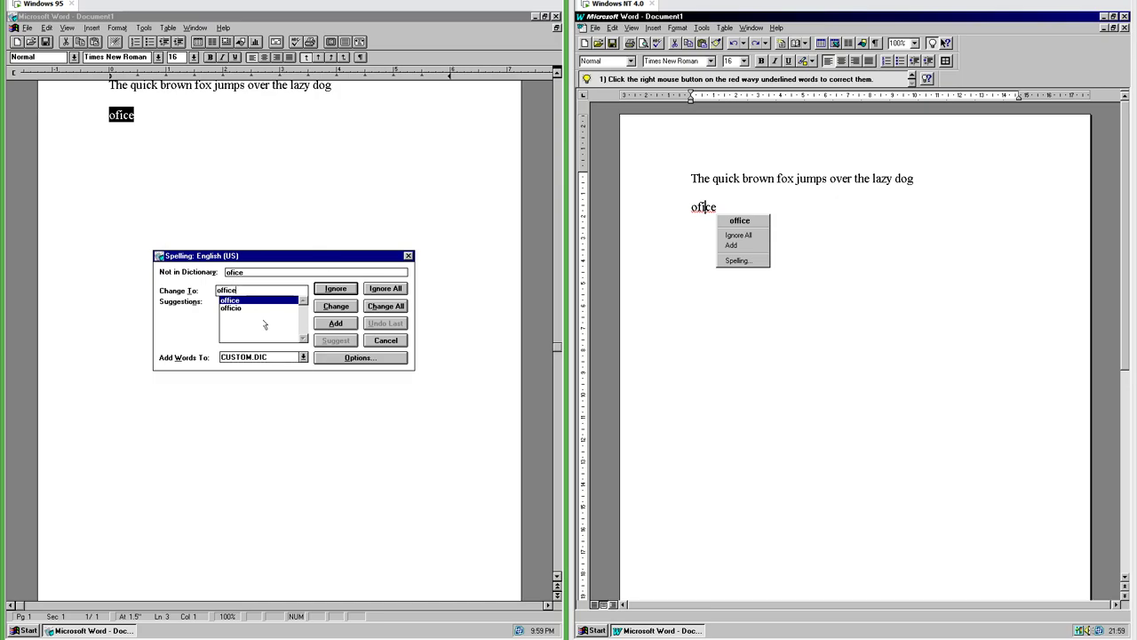
Spell-check the Office 95 document with F7 and show highlight colours for 'over'
left_click(794, 231)
key("F7")
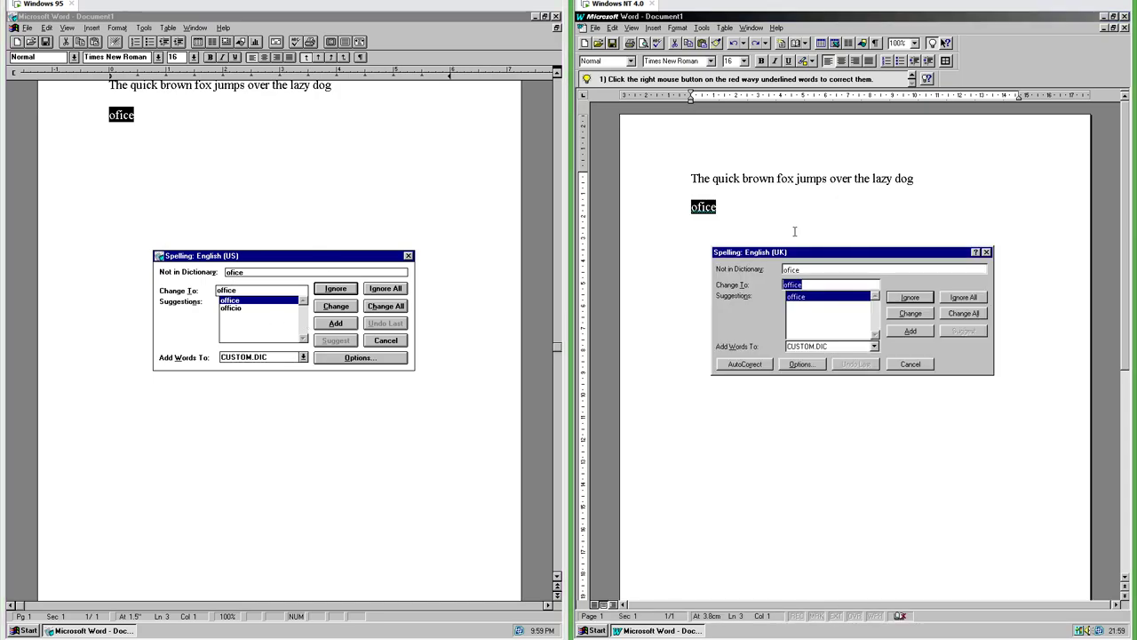
left_click(812, 64)
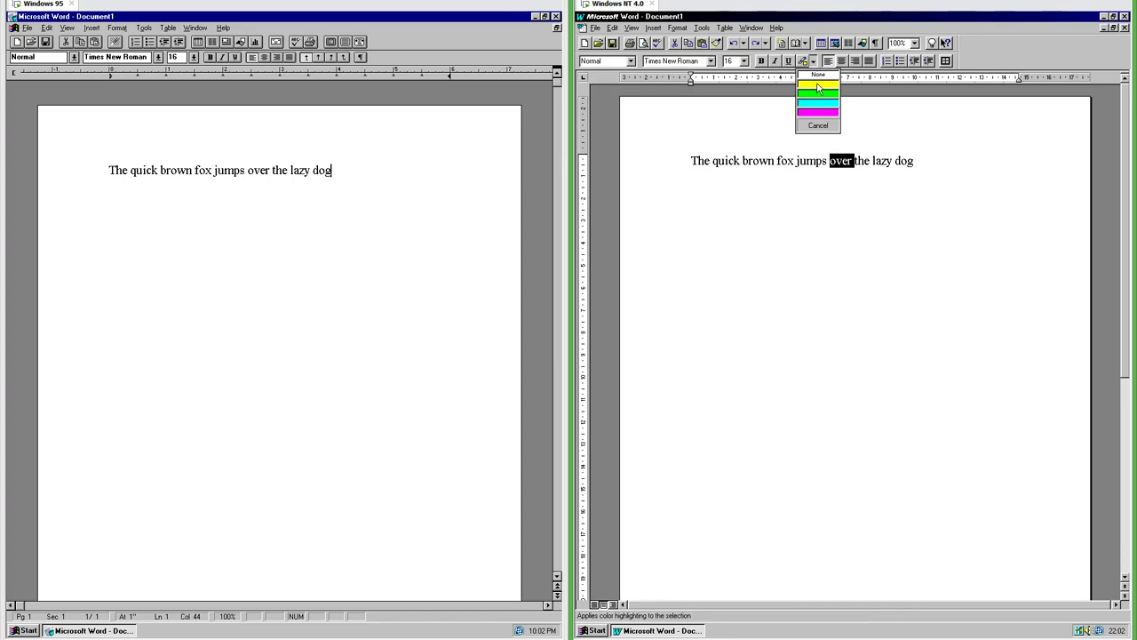
Highlight 'over' yellow; insert a Microsoft Draw yellow face with white eyes and line mouth in Office 2.0
left_click(818, 86)
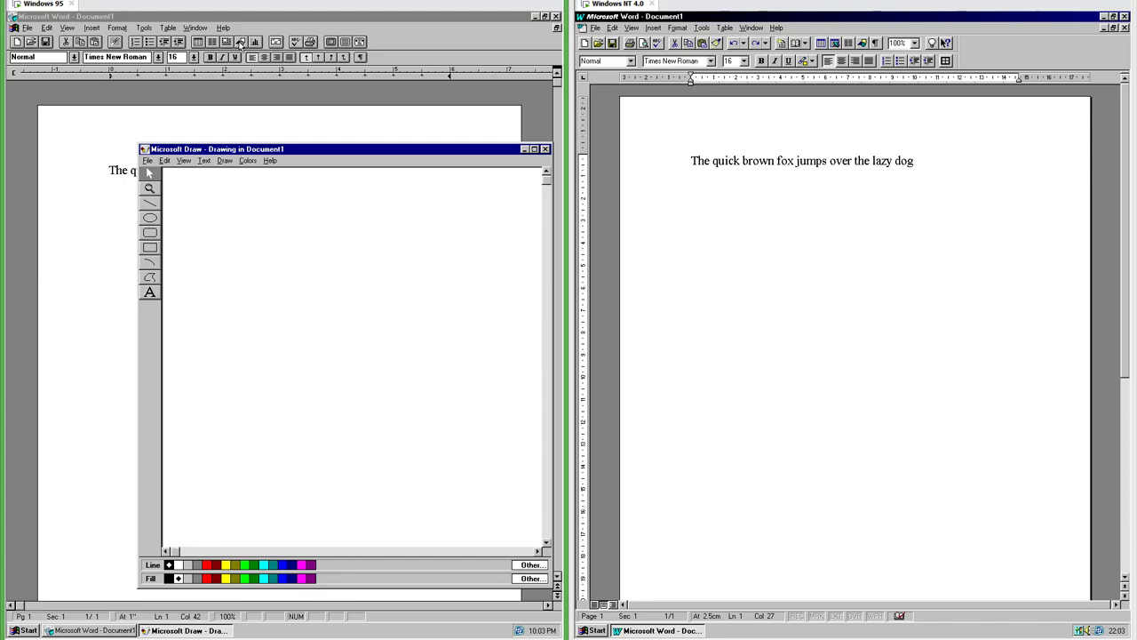
left_click_drag(199, 250, 336, 384)
left_click(191, 571)
mouse_move(233, 281)
left_mouse_down()
mouse_move(251, 308)
mouse_move(251, 298)
left_mouse_up()
left_click_drag(285, 279, 304, 298)
left_click(116, 195)
left_click_drag(242, 341, 294, 341)
left_click(112, 154)
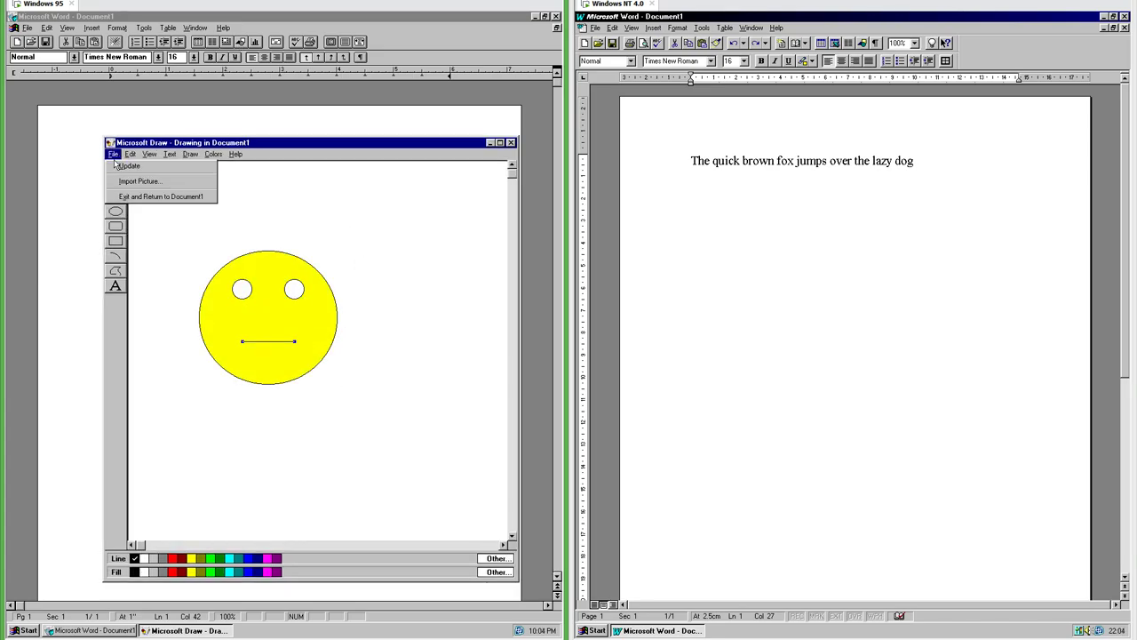
left_click(133, 189)
Draw a yellow ellipse face with white eyes and a line mouth in Office 95, then count words
left_click(862, 42)
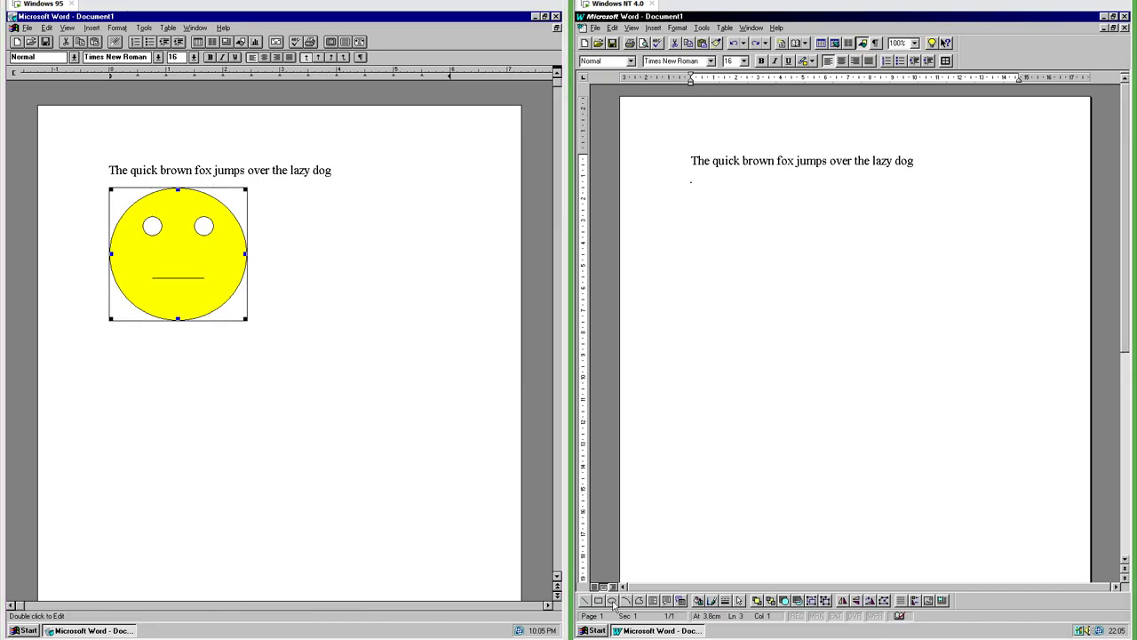
left_click(611, 601)
mouse_move(719, 266)
left_mouse_down()
mouse_move(799, 355)
mouse_move(854, 386)
left_mouse_up()
left_click(684, 600)
left_click(701, 535)
mouse_move(746, 292)
left_mouse_down()
mouse_move(761, 306)
mouse_move(818, 307)
left_mouse_up()
left_click_drag(756, 345, 813, 346)
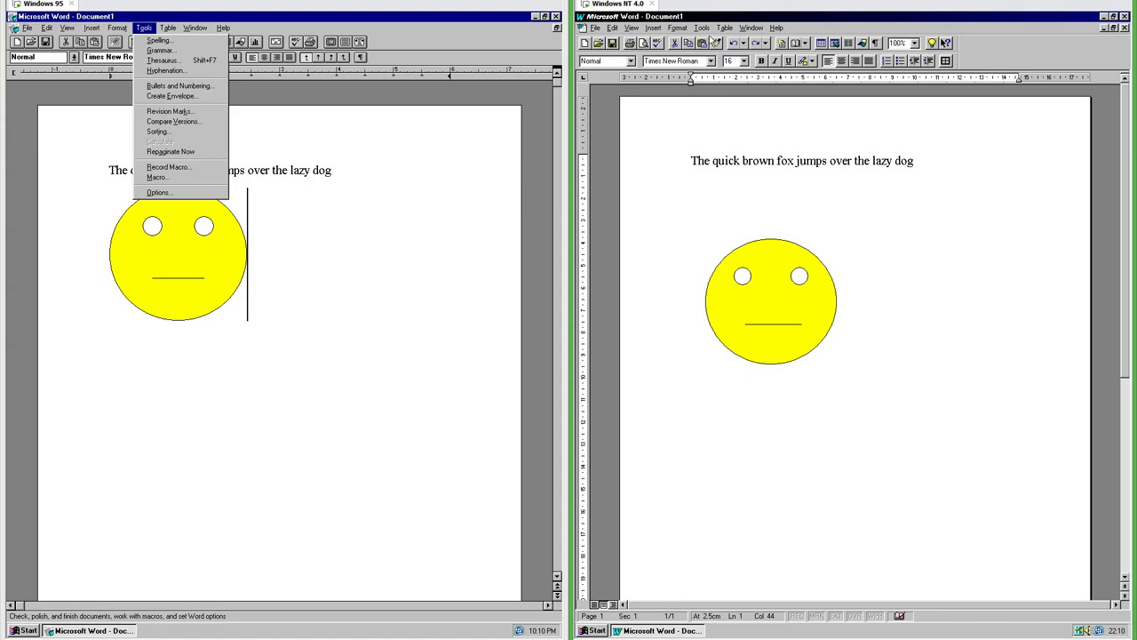
left_click(701, 27)
left_click(721, 91)
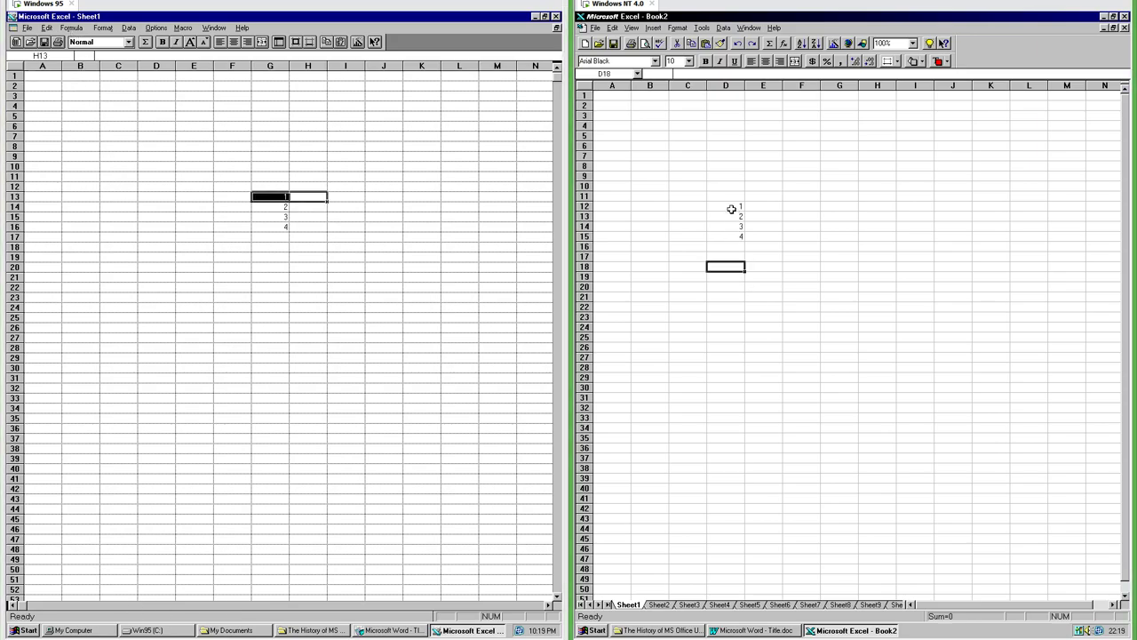
Select the cells holding 1 to 4 in both Excel versions to show Sum=10
left_click_drag(731, 209, 739, 237)
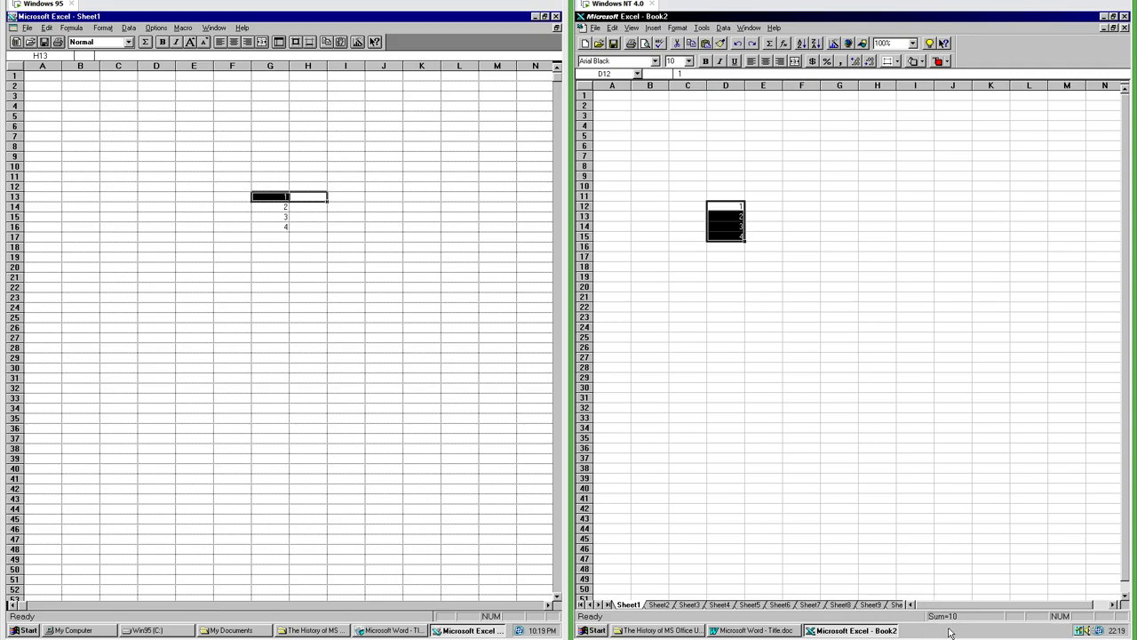
left_click_drag(271, 197, 271, 224)
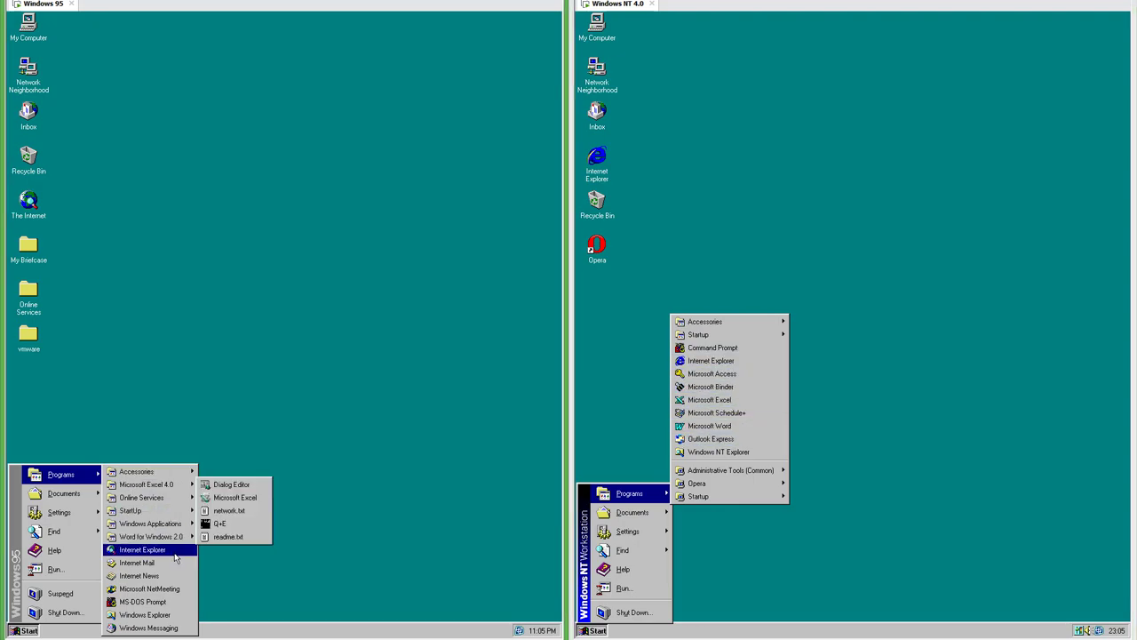
Bring up the Start menu's Programs list to launch Microsoft Word
mouse_move(164, 543)
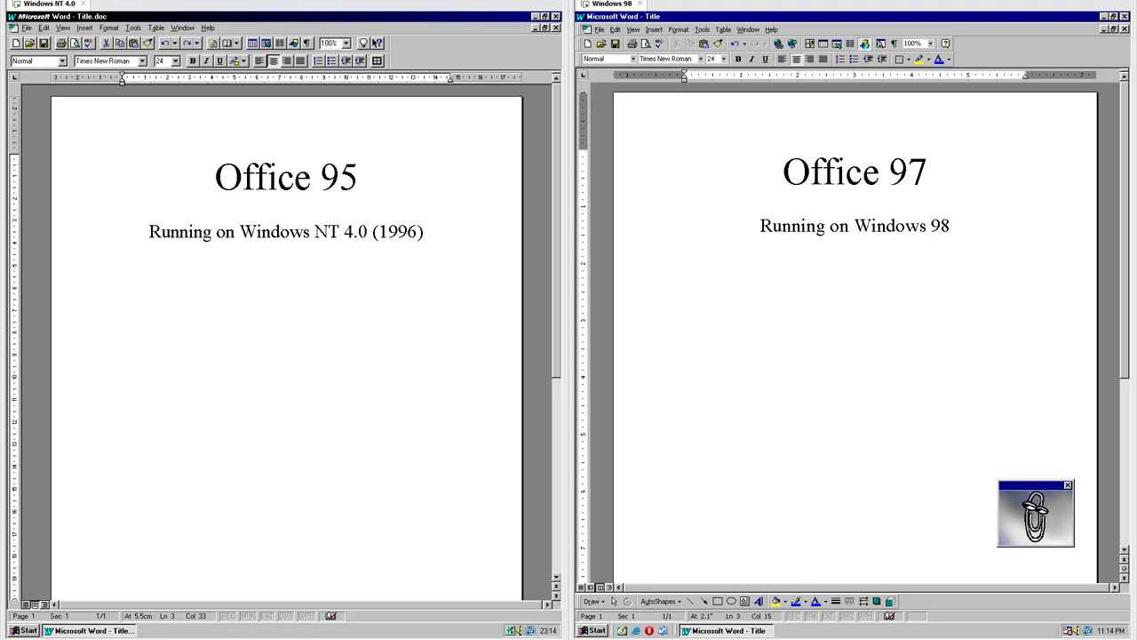
Move the insertion point into the year 1996 in Word 95, then focus Word 97
left_click(446, 9)
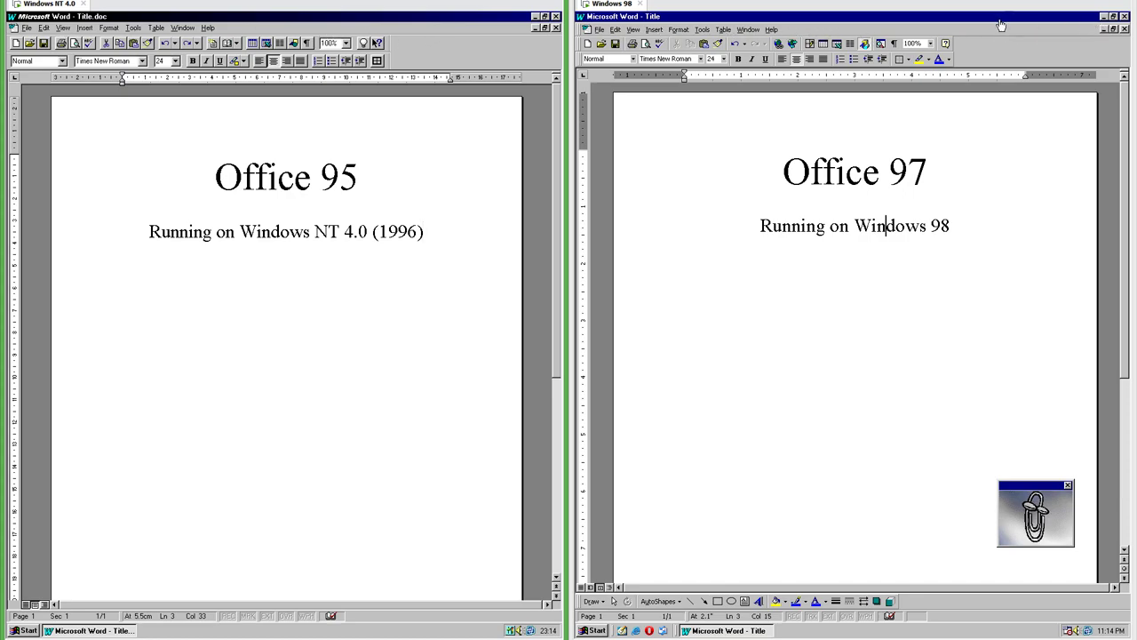
key("Left")
key("Left")
left_click(661, 45)
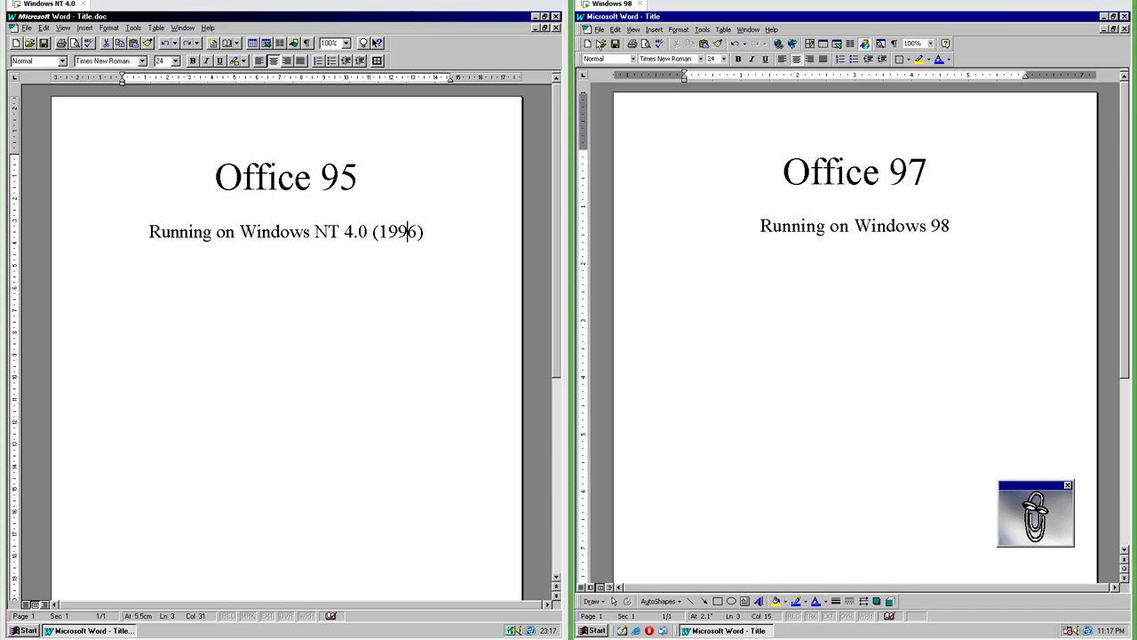
Float both Word versions' Formatting and Standard toolbars, plus Word 97's menu bar, over the page
double_click(31, 60)
left_click_drag(9, 43, 104, 251)
left_click_drag(581, 59, 661, 293)
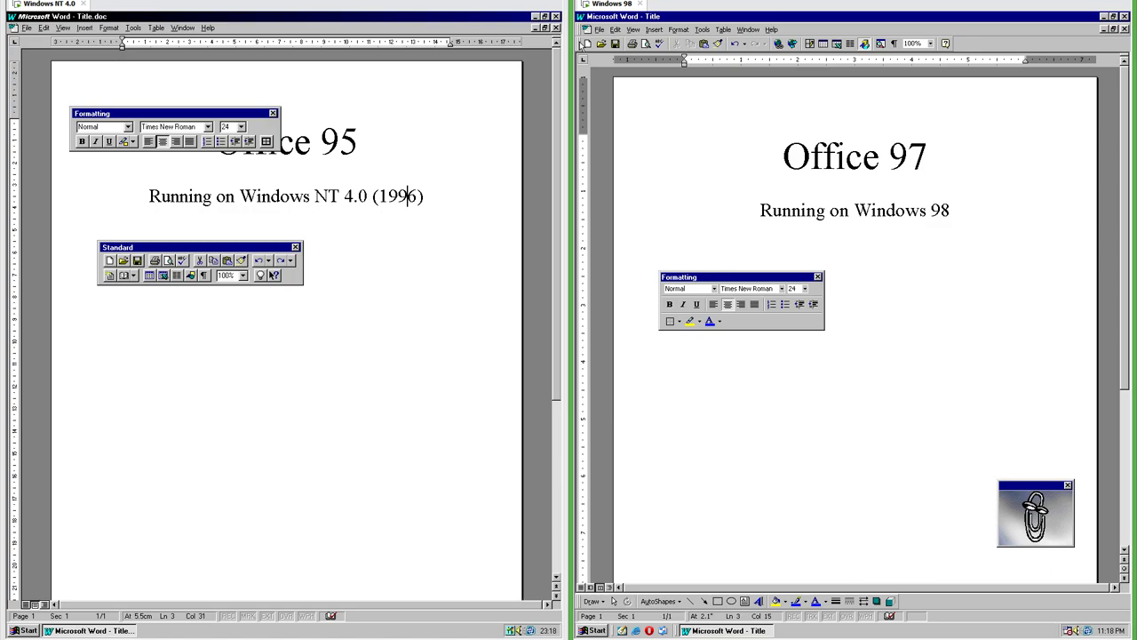
left_click_drag(582, 43, 649, 197)
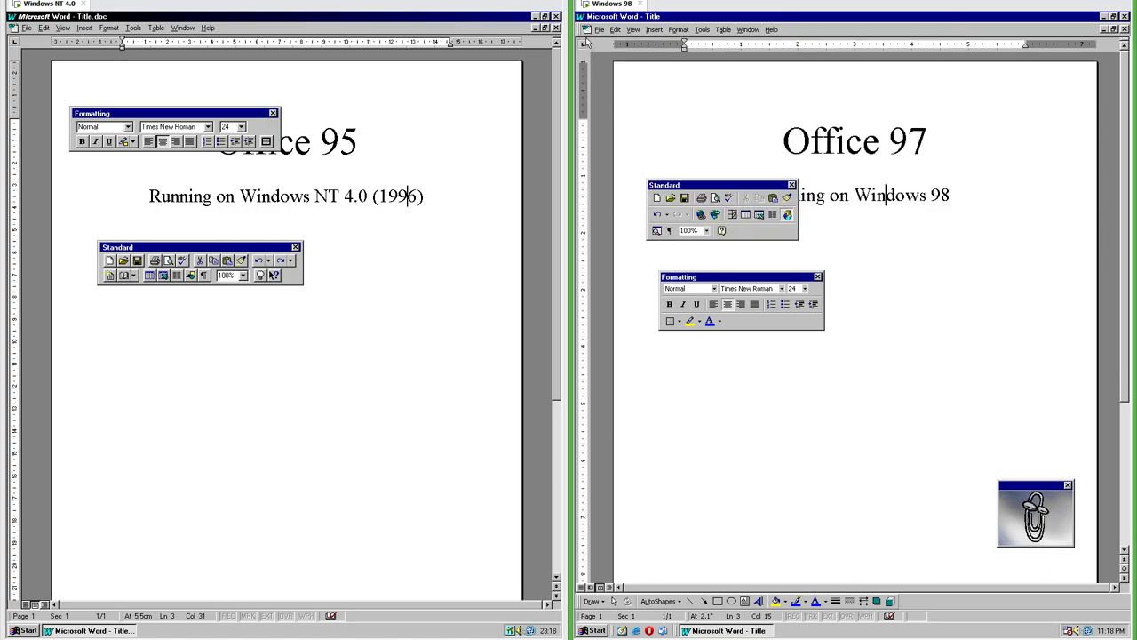
left_click_drag(581, 32, 647, 104)
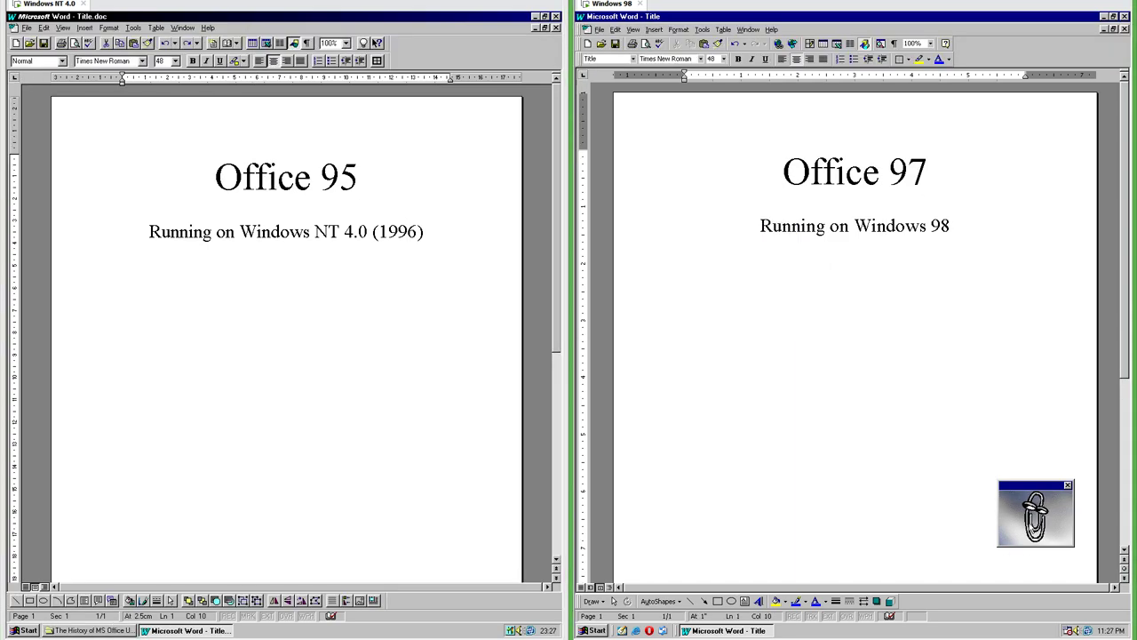
Ask the Office Assistant for the help topic on saving a document
left_click(1030, 525)
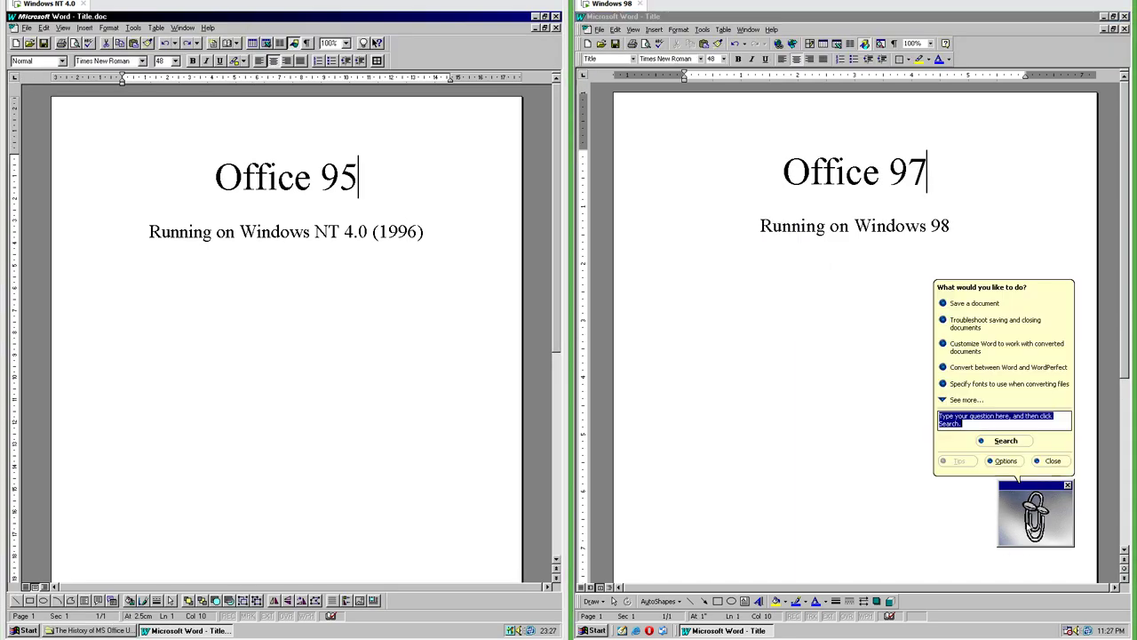
left_click(973, 303)
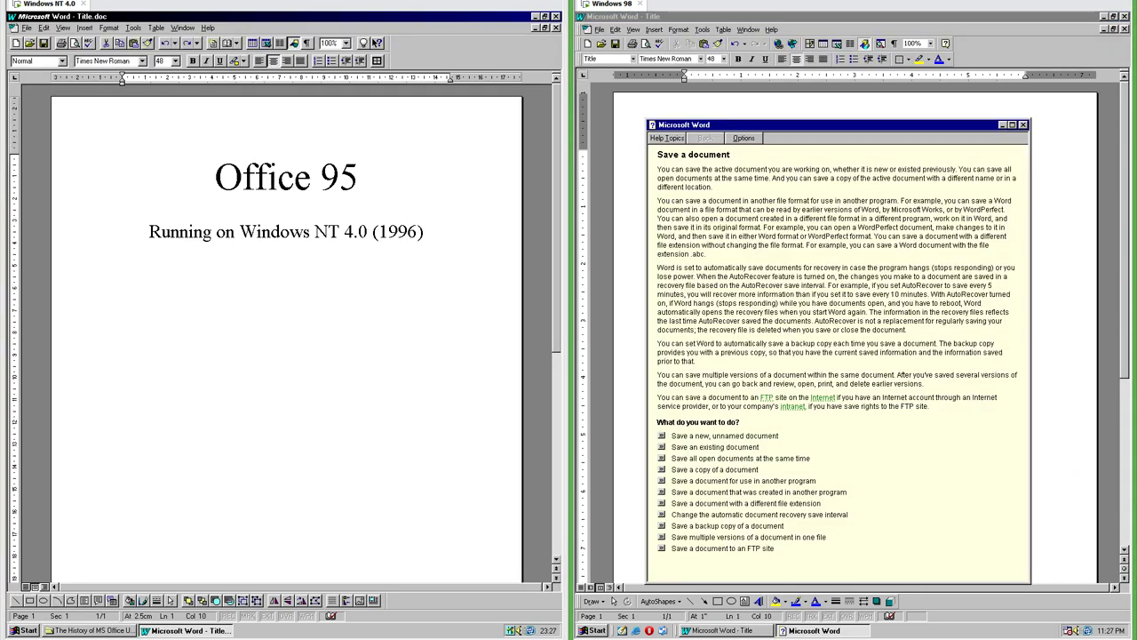
left_click(802, 228)
Preview the Assistant Gallery characters: The Dot, The Genius, Hoverbot, Office Logo, Power Pup, Scribble, Will
right_click(1035, 516)
left_click(1049, 553)
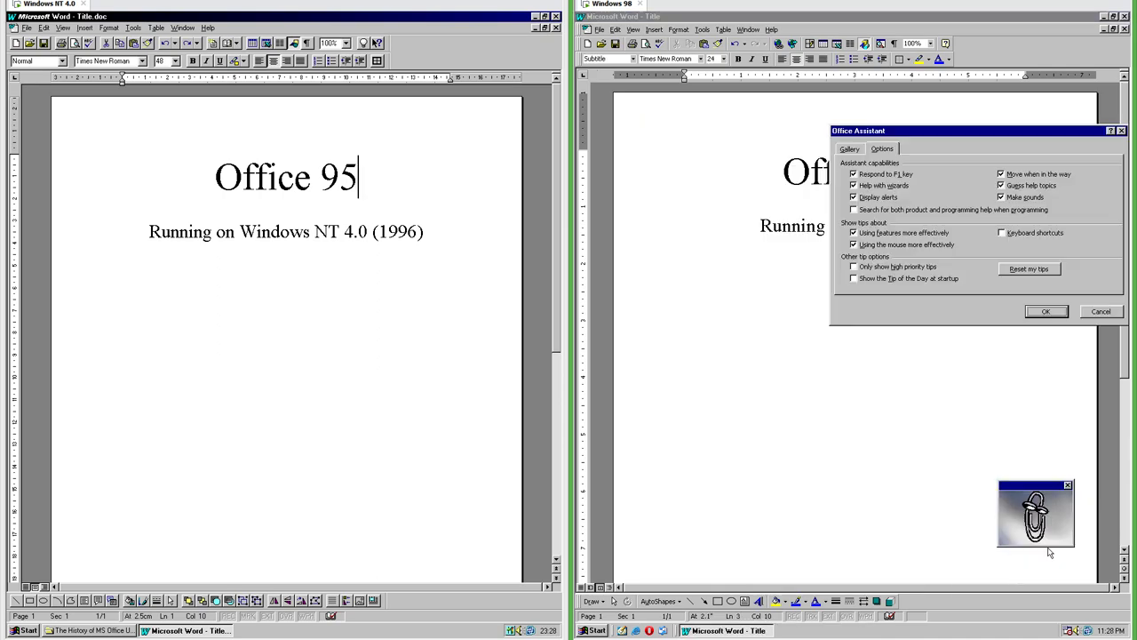
left_click(849, 149)
left_click(920, 281)
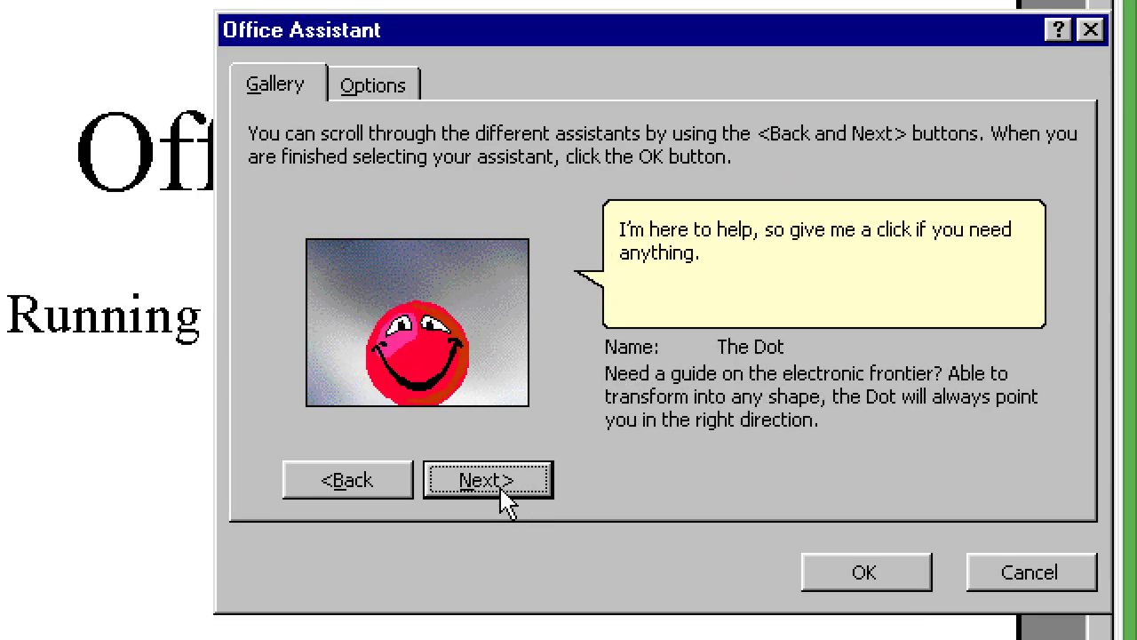
left_click(501, 488)
left_click(503, 493)
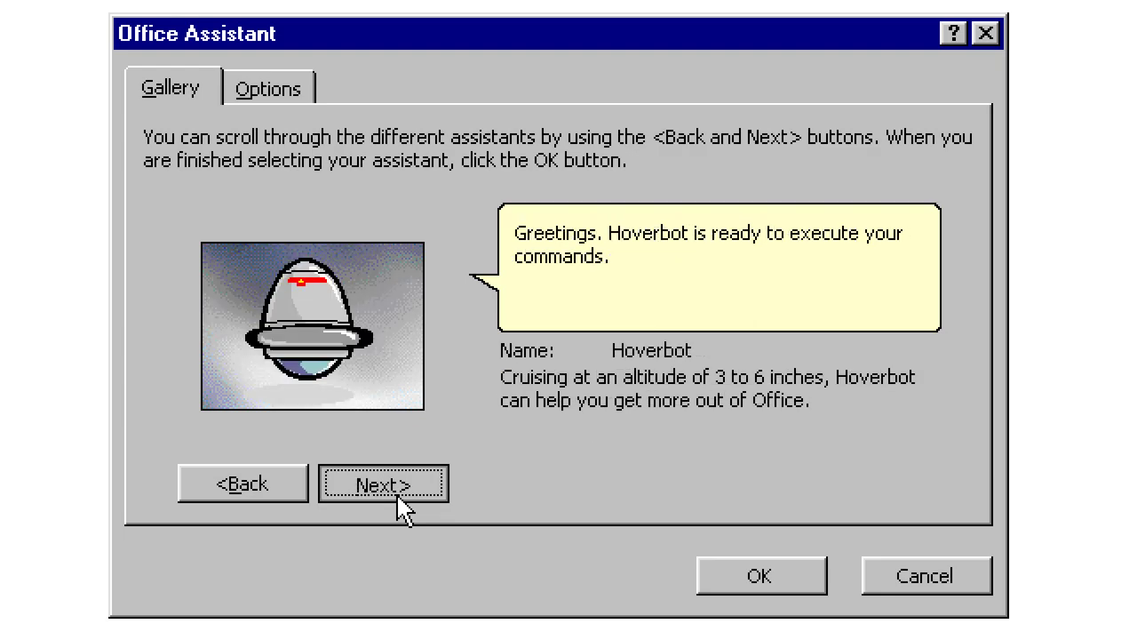
left_click(399, 497)
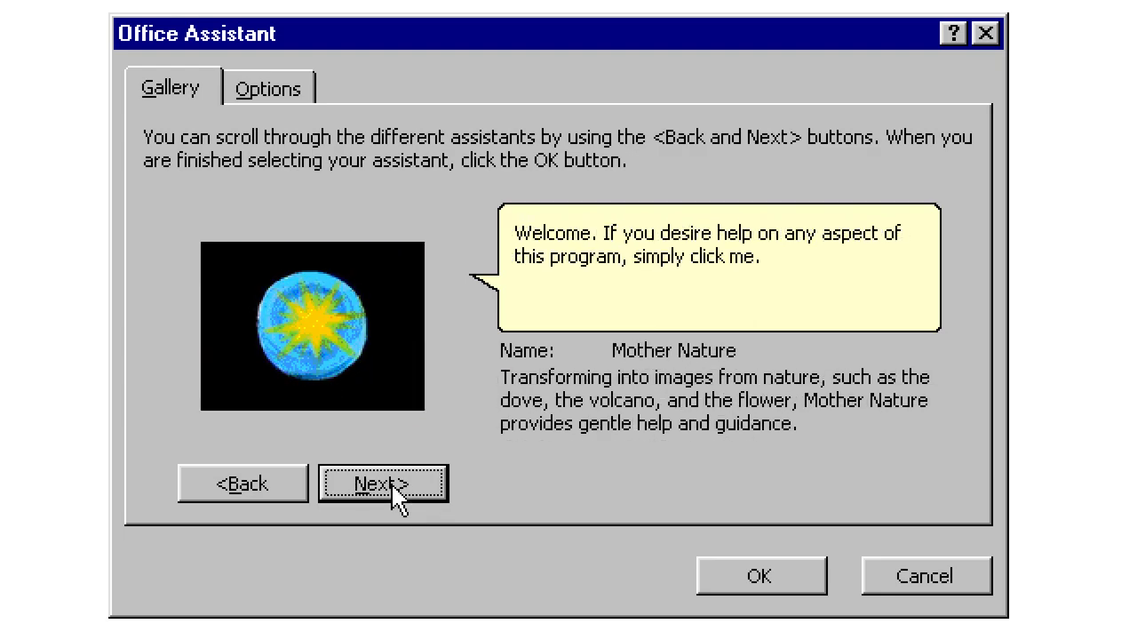
left_click(392, 482)
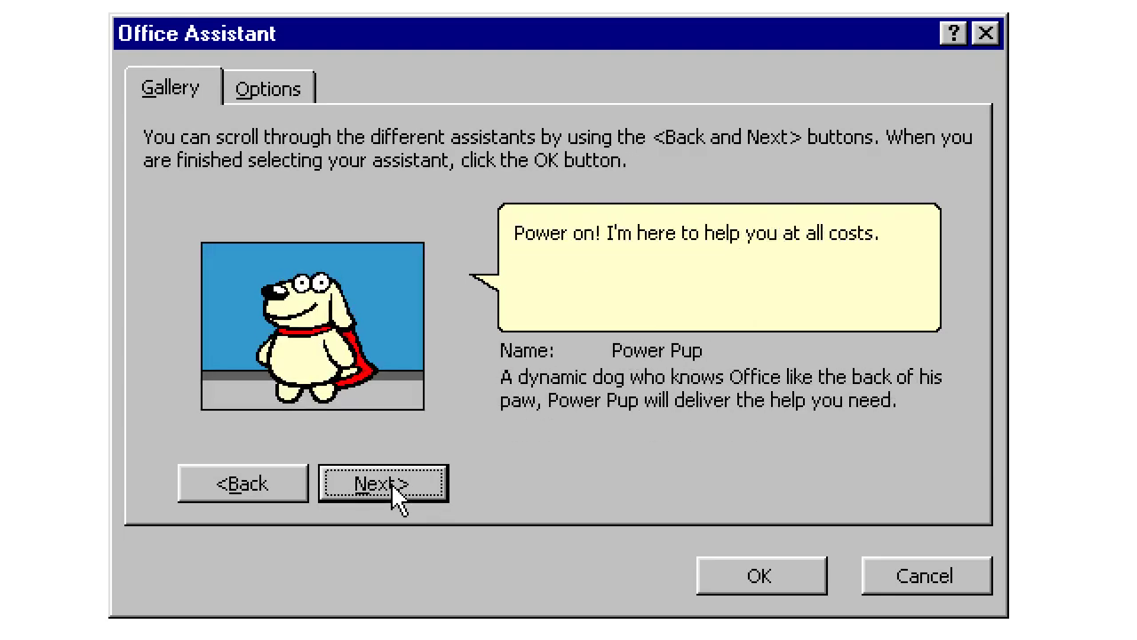
left_click(393, 487)
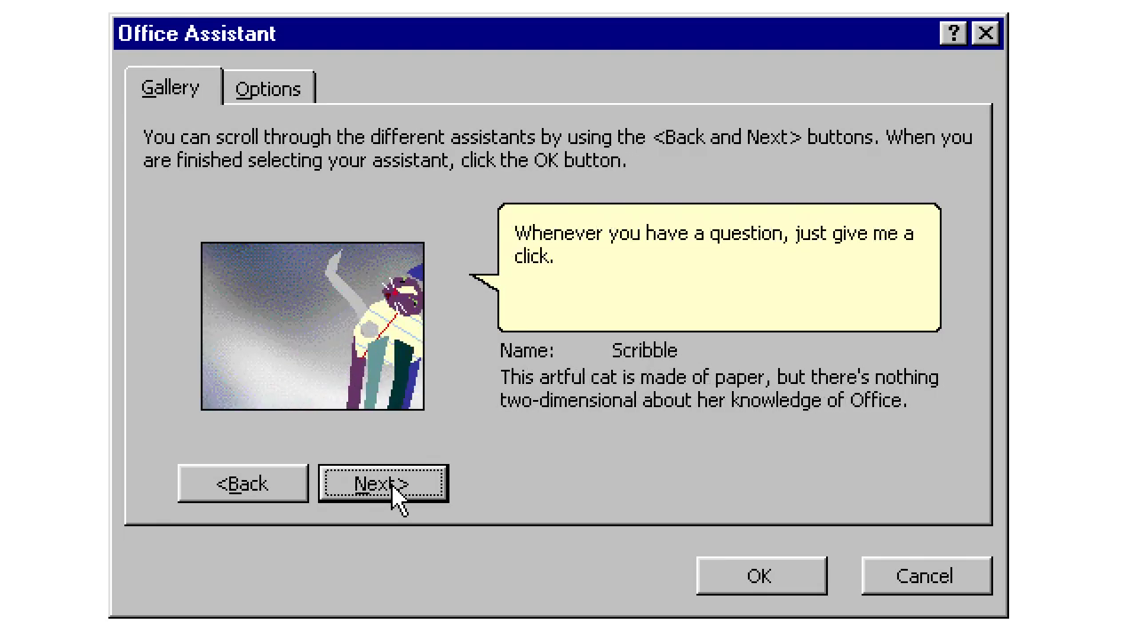
left_click(394, 487)
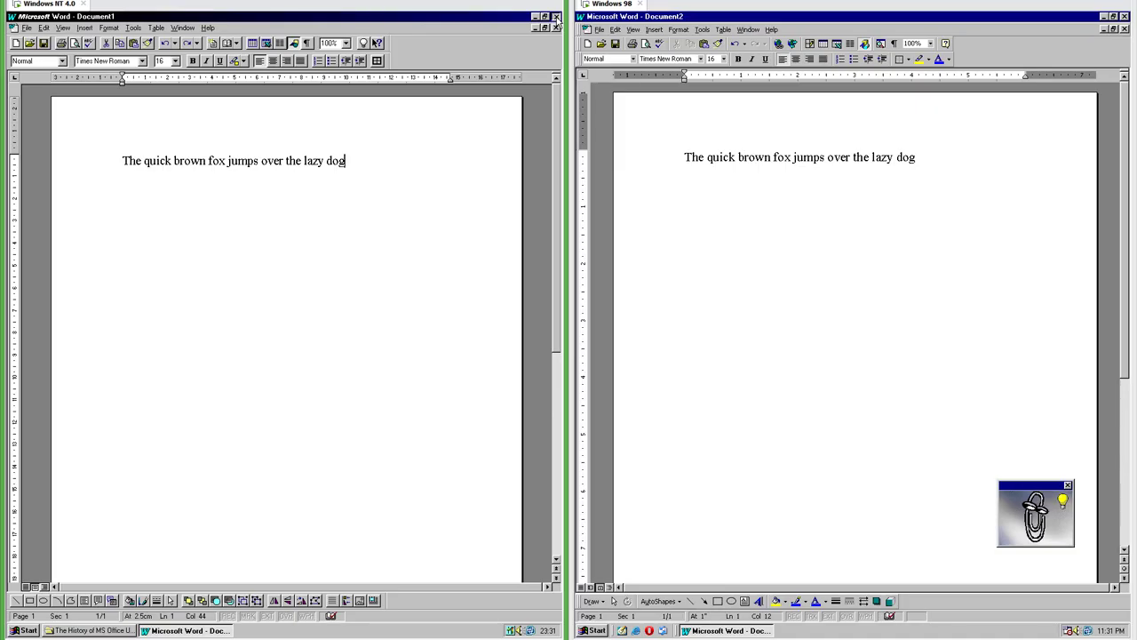
Close Document1 and Document2, agreeing to save the changes
left_click(557, 17)
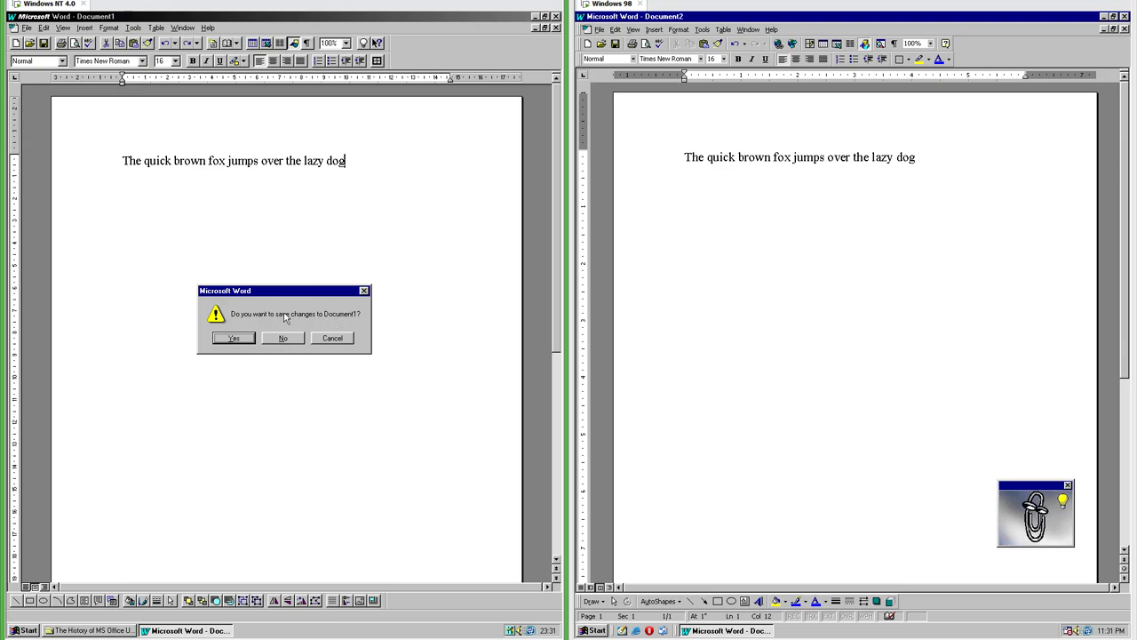
left_click(1123, 16)
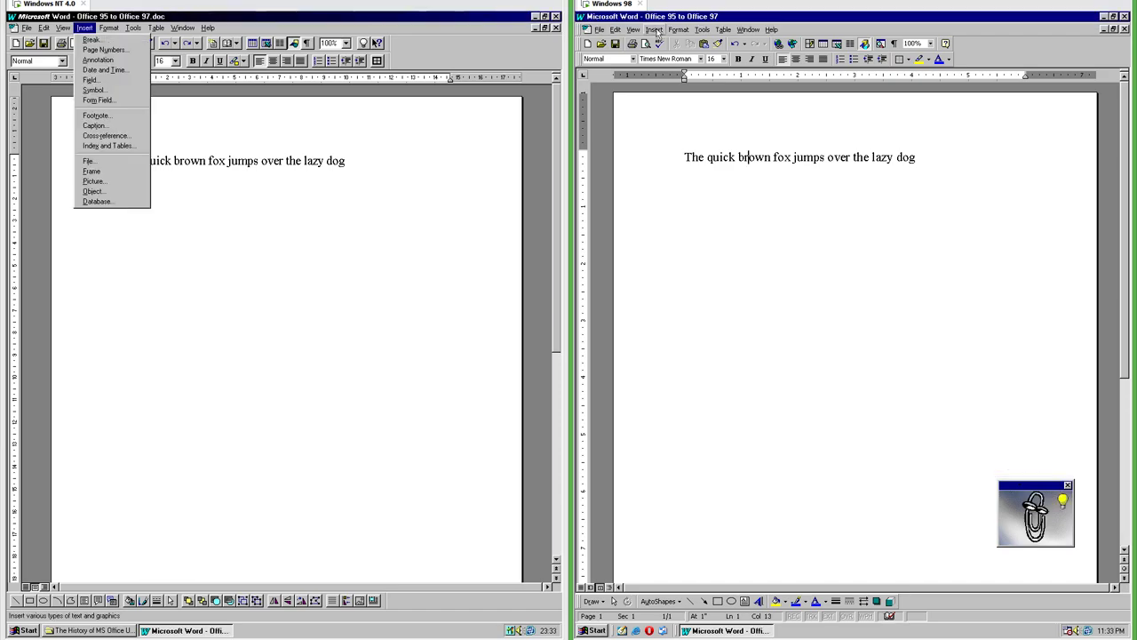
left_click(654, 30)
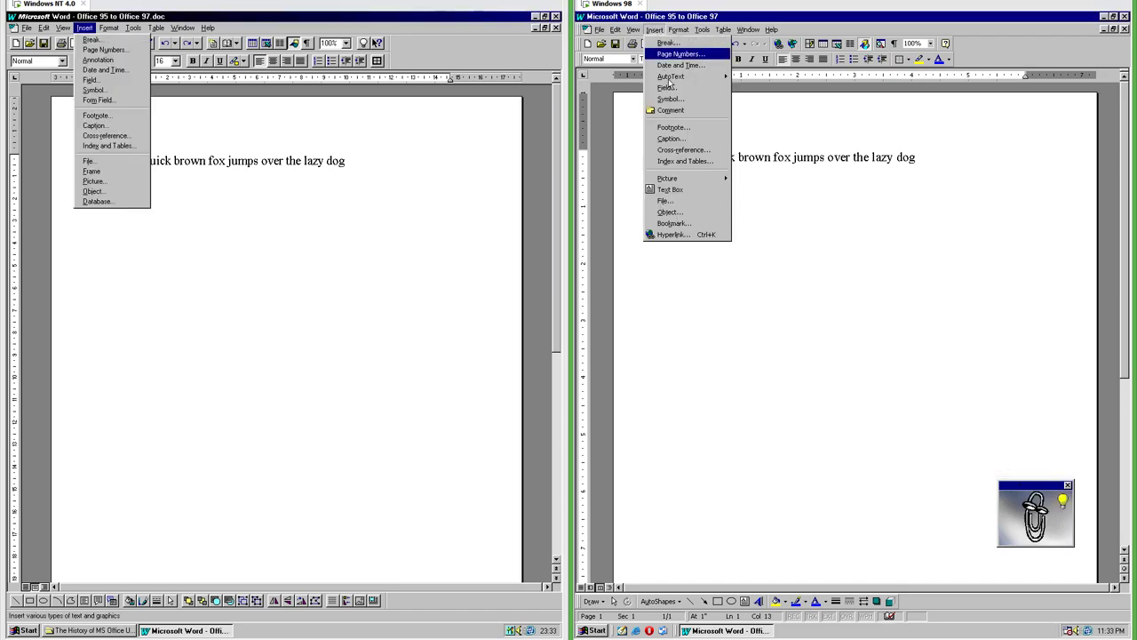
View the hyperlink insertion options, then start a WordArt title for 'Office 97'
left_click(689, 236)
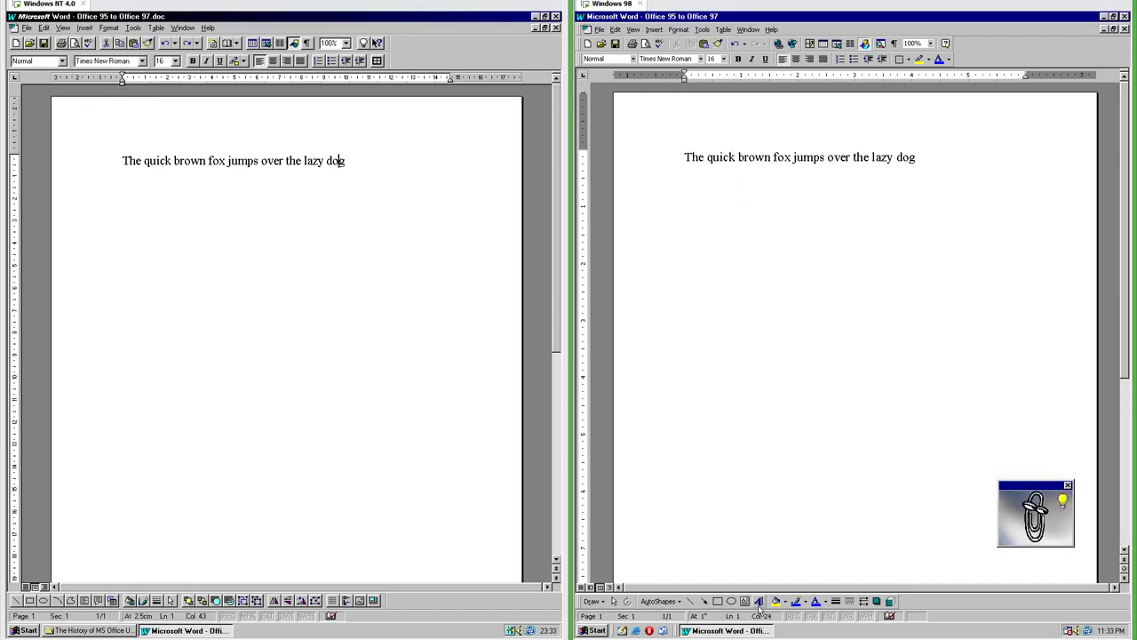
left_click(759, 602)
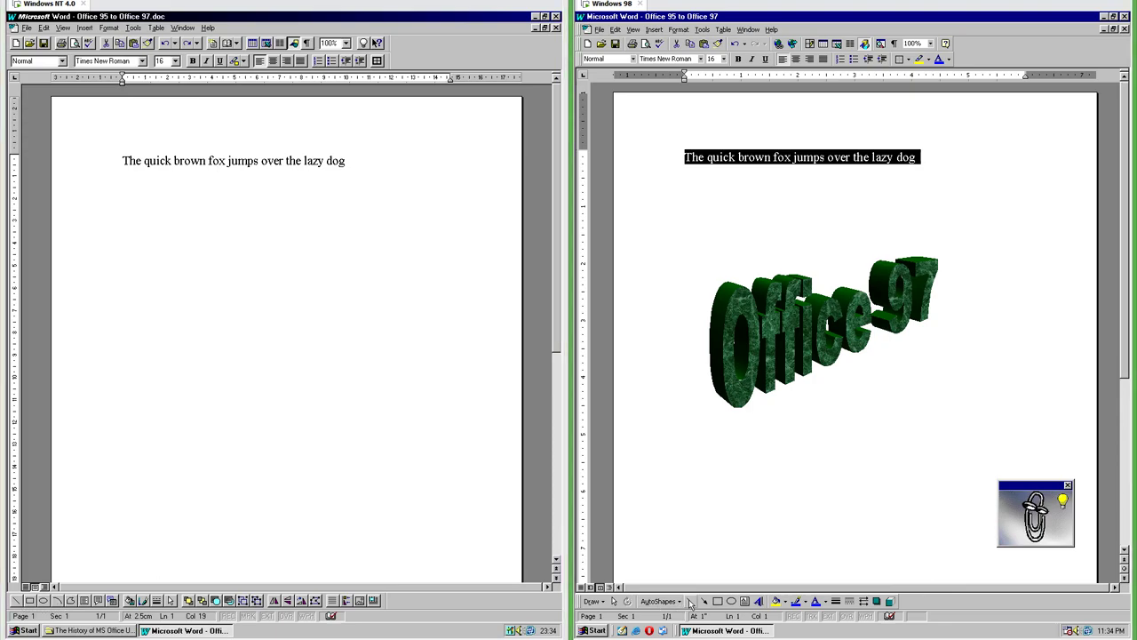
Distribute the Word 97 cloud callout and cube horizontally, then deselect the cloud
left_click(662, 601)
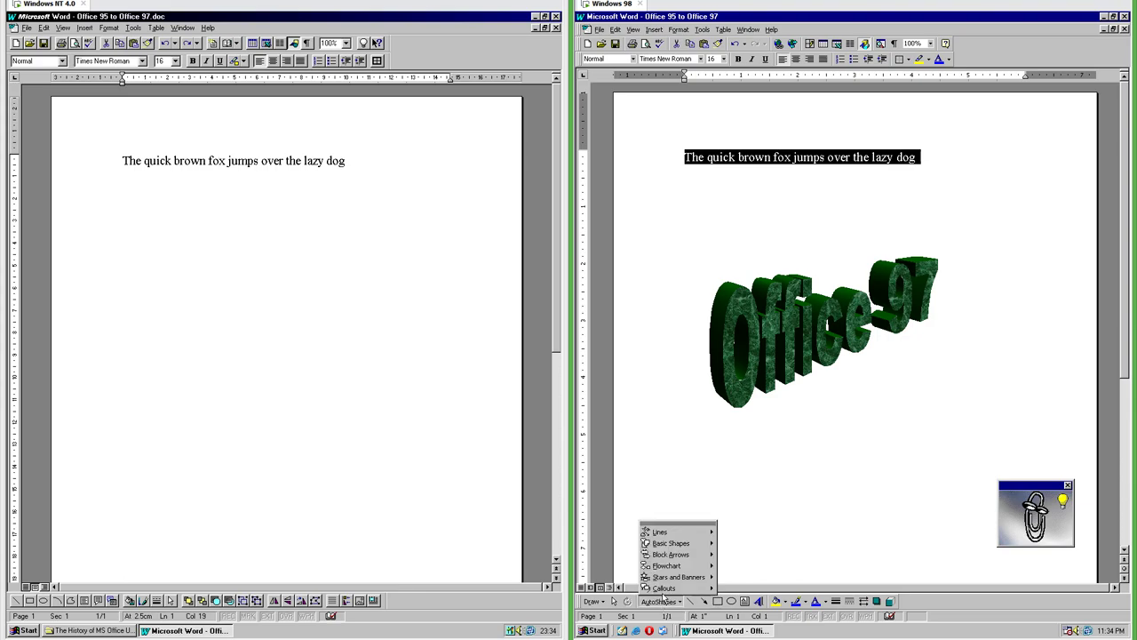
mouse_move(666, 543)
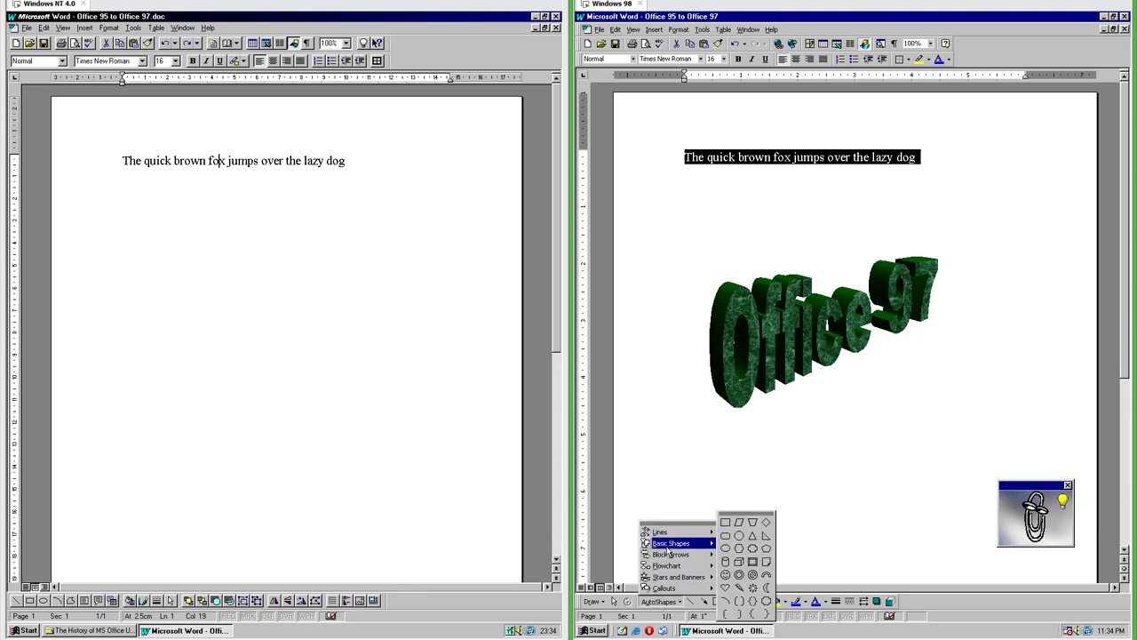
mouse_move(669, 579)
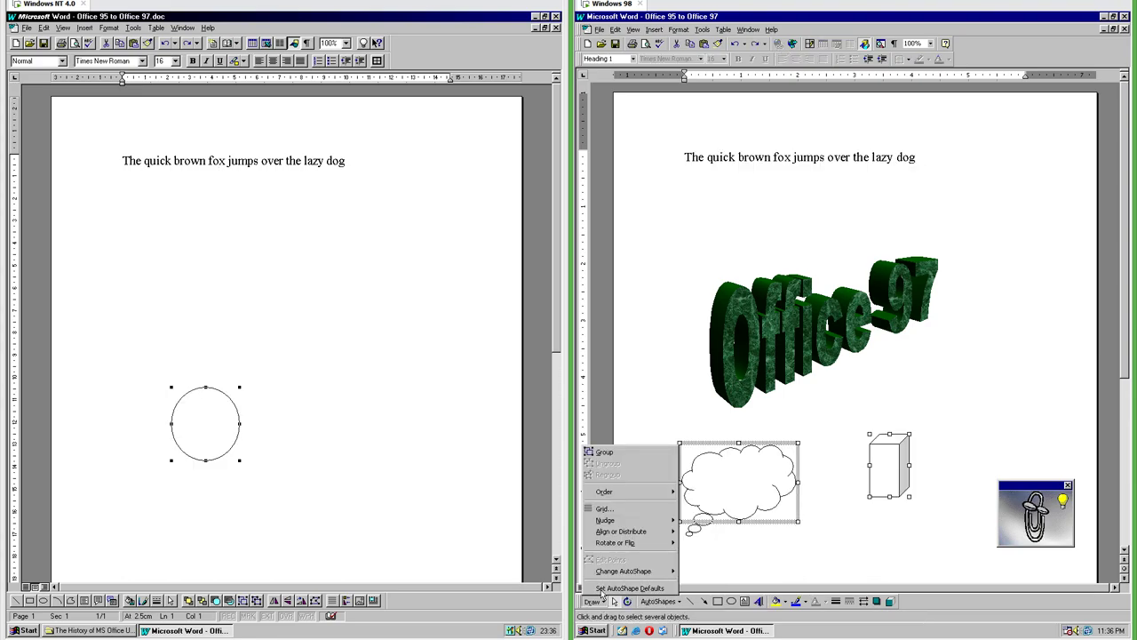
mouse_move(635, 531)
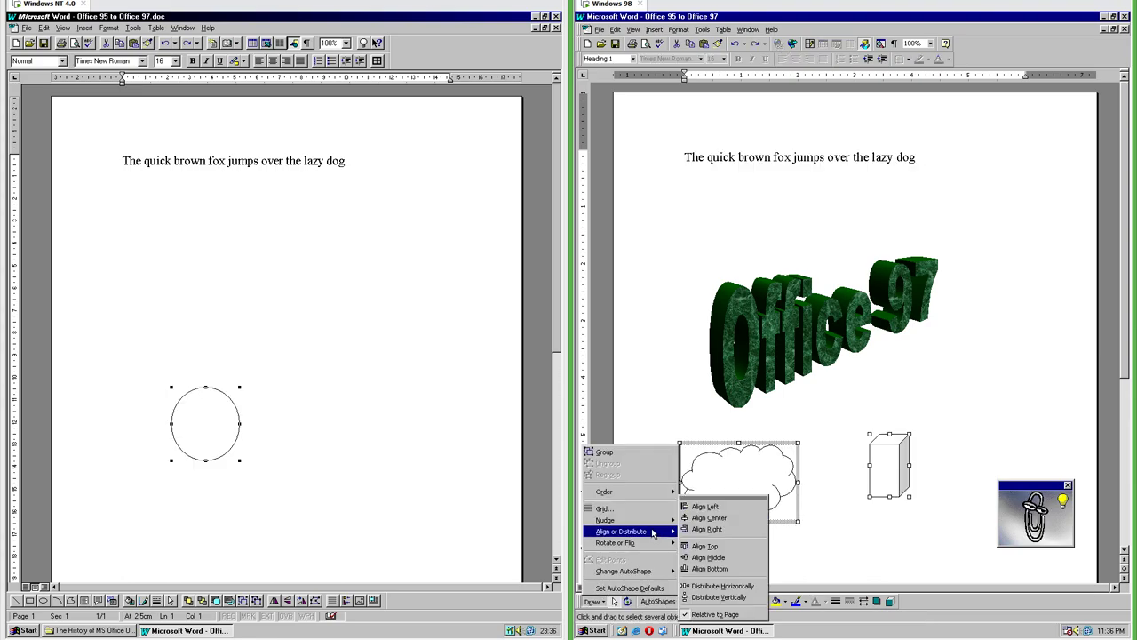
left_click(734, 588)
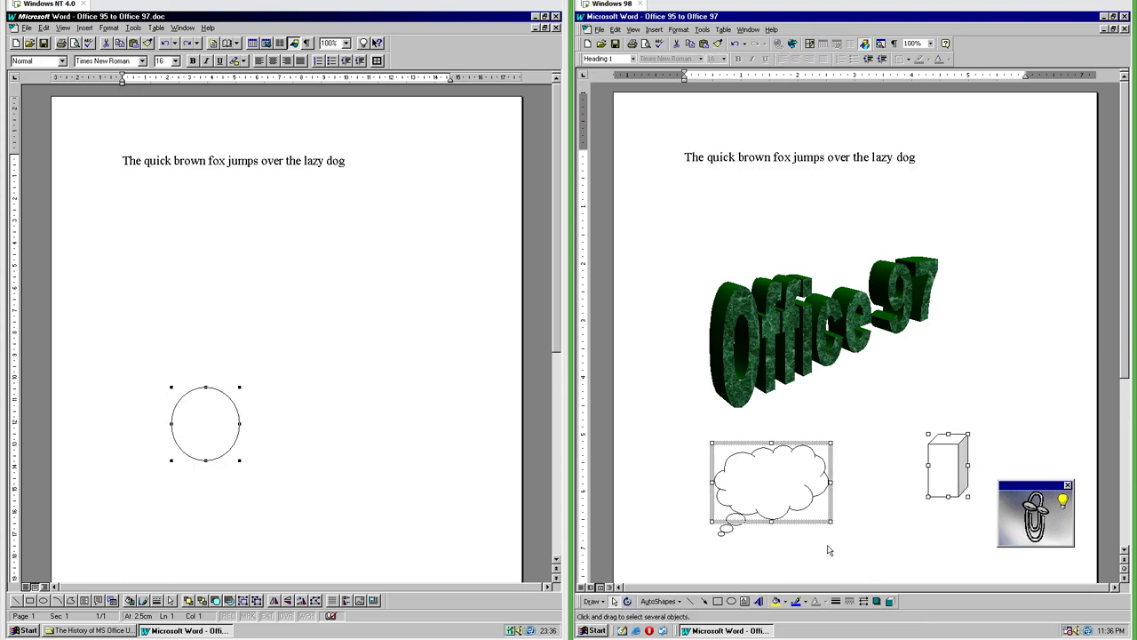
left_click(866, 543)
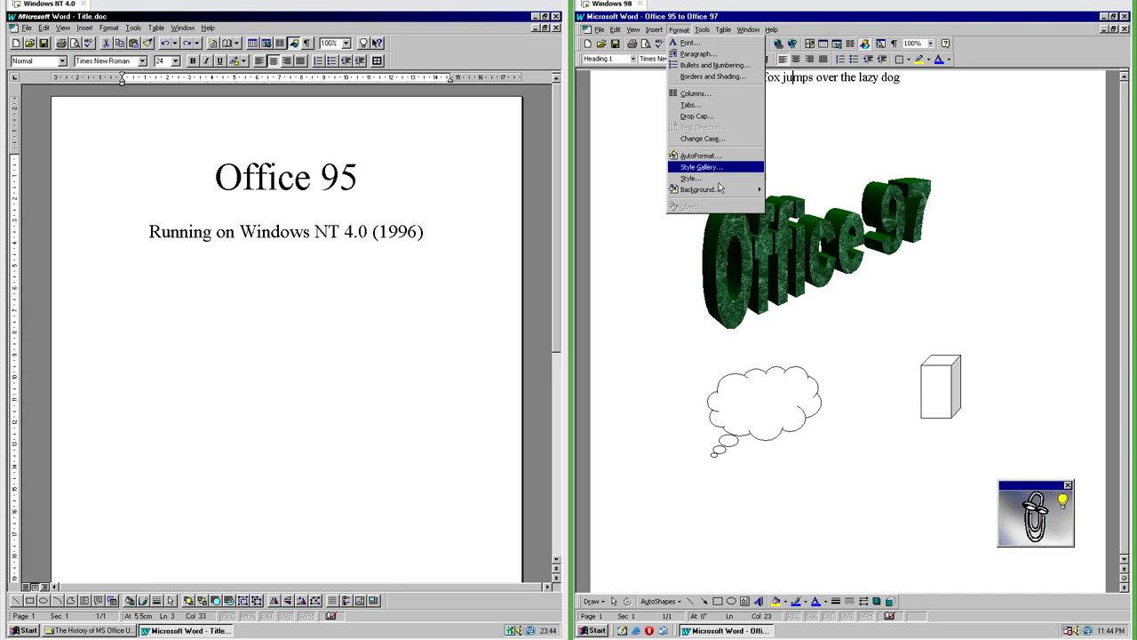
Give the Word 97 page a cyan background
mouse_move(718, 189)
left_click(815, 237)
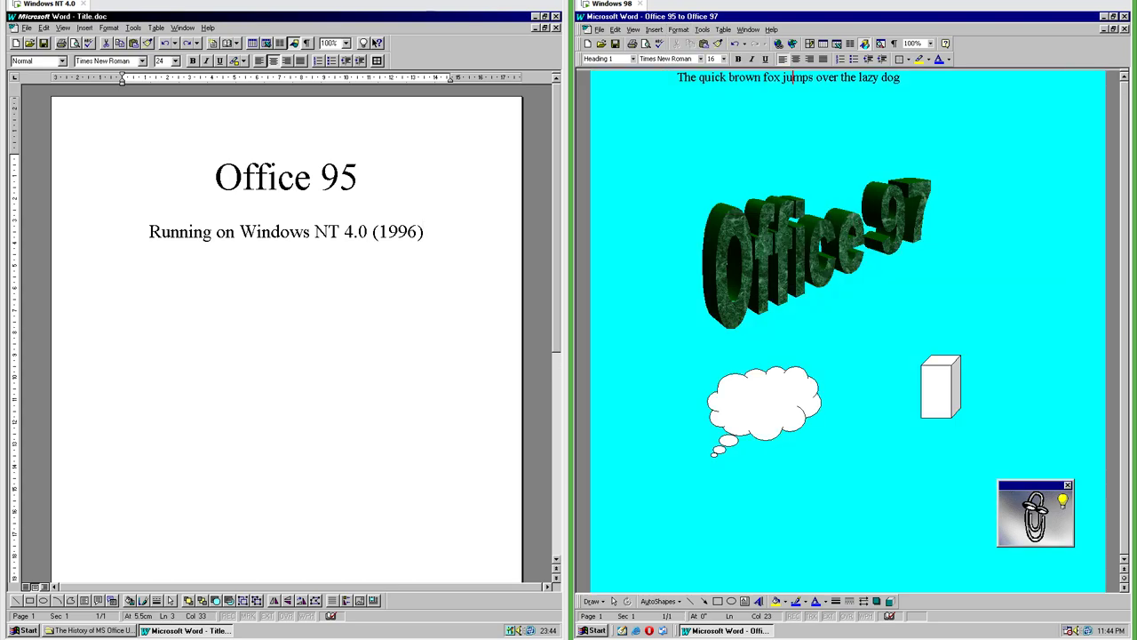
left_click(109, 28)
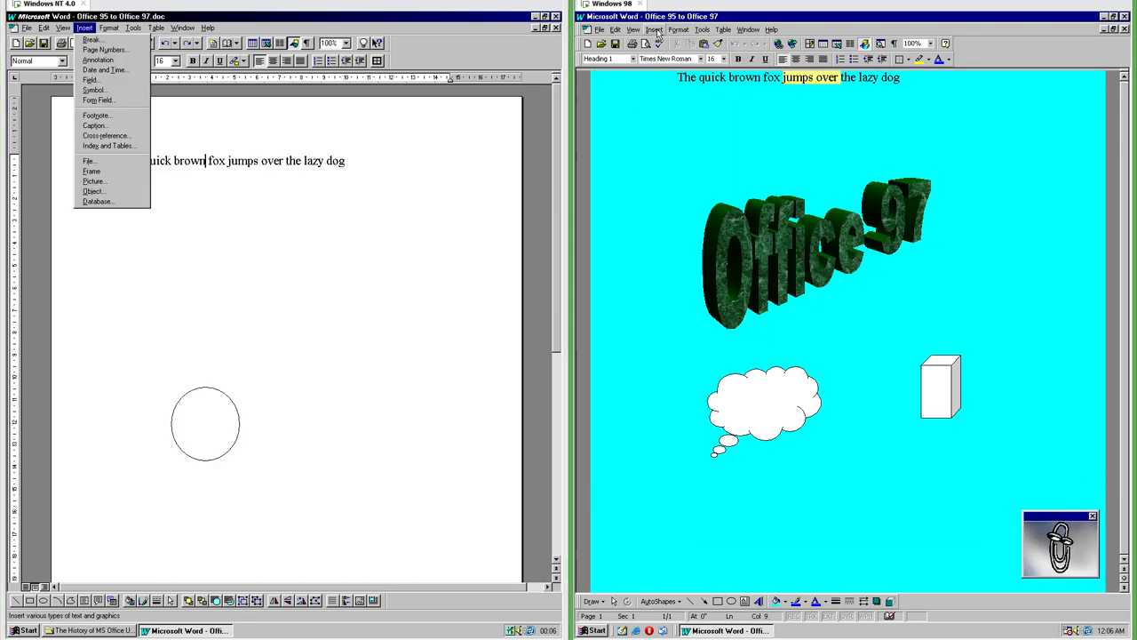
Insert the dove clip art from the Clip Gallery and drag it to the right of the page
left_click(654, 29)
mouse_move(633, 178)
left_click(761, 179)
left_click(942, 363)
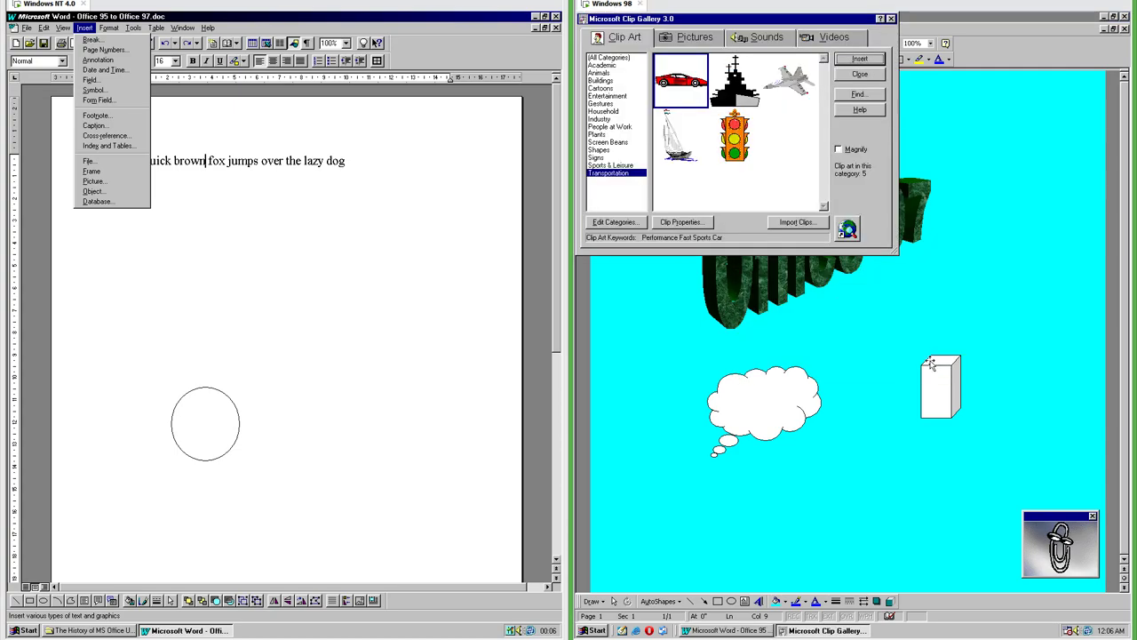
left_click(607, 80)
left_click(612, 96)
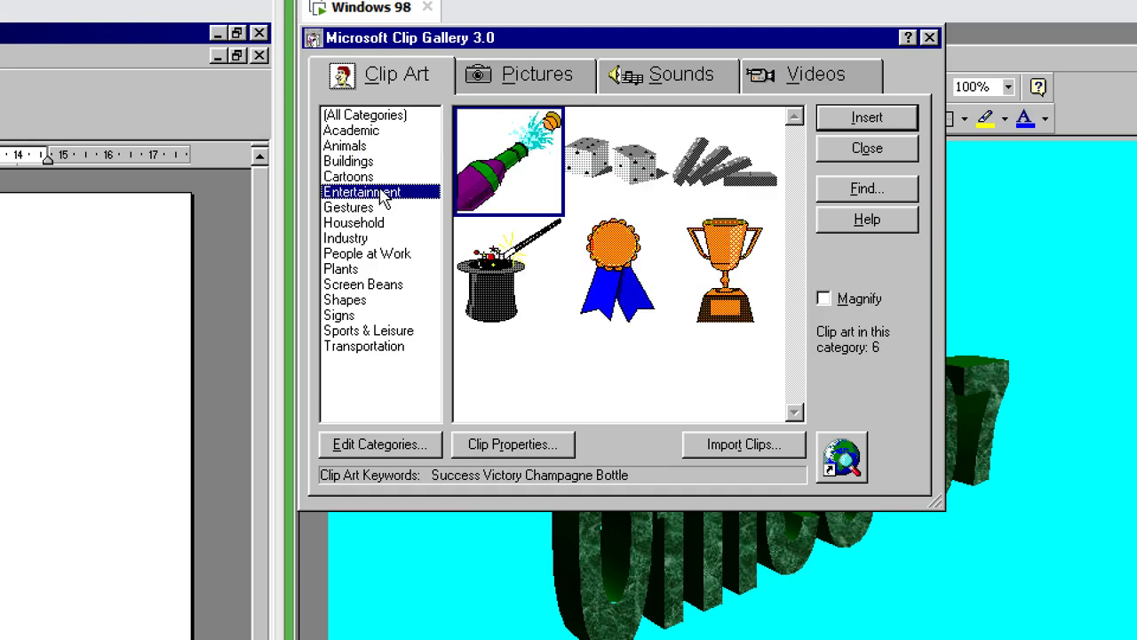
left_click(613, 111)
key("Down")
key("Down")
key("Down")
key("Down")
key("Down")
key("Down")
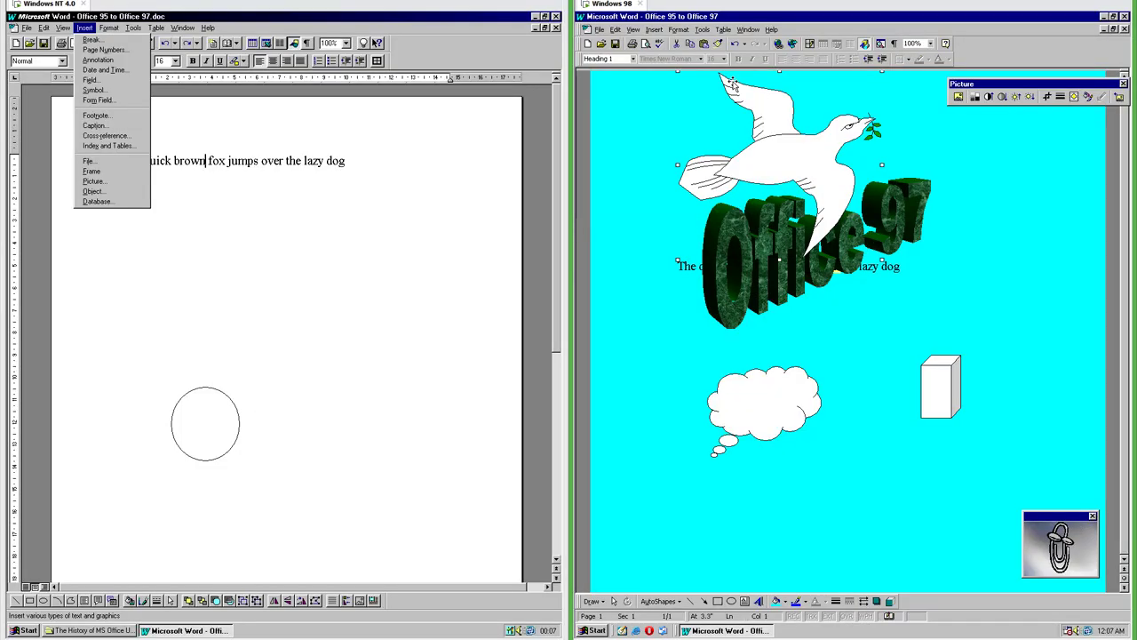
left_click_drag(789, 140, 997, 283)
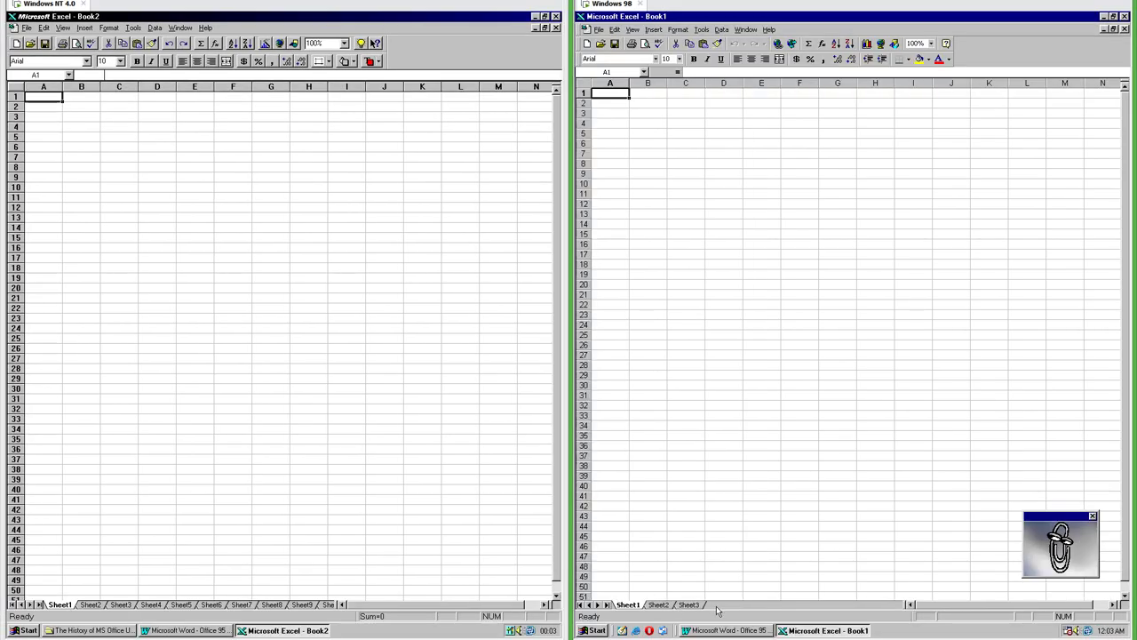
Open Sheet3's code, then jump to row 16384 in older Excel and row 65536 in newer
right_click(702, 606)
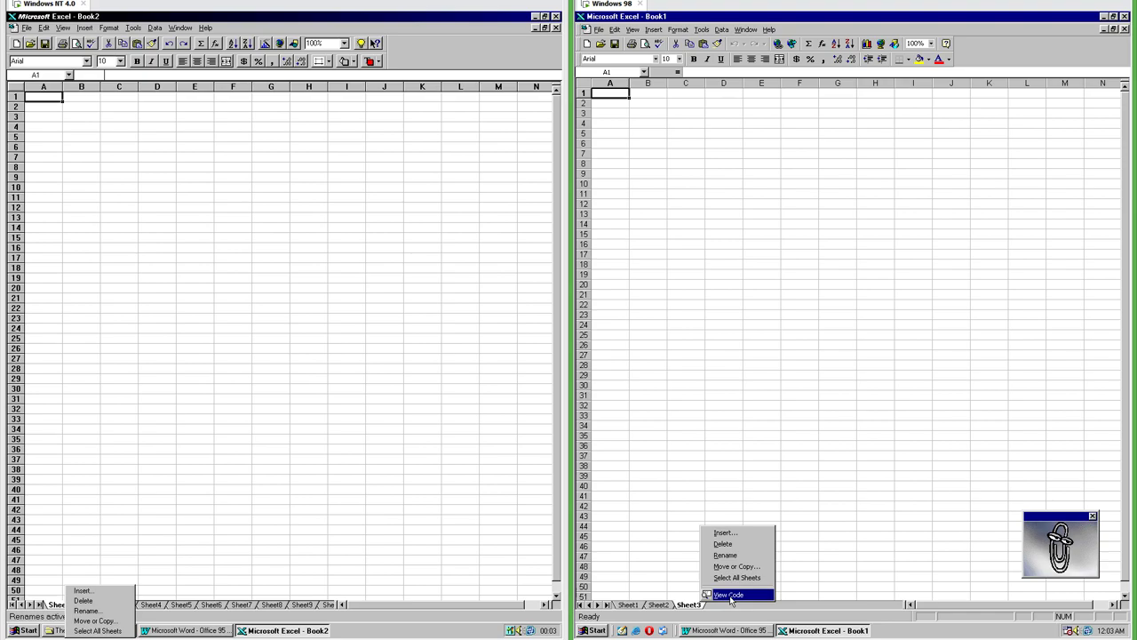
left_click(737, 594)
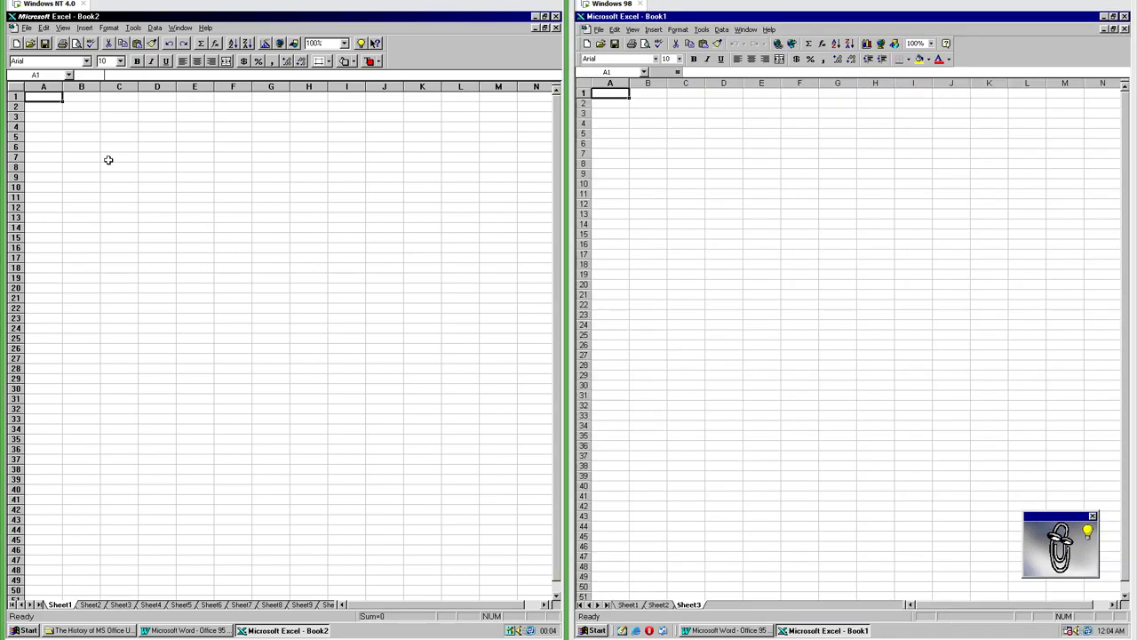
key("ctrl+Down")
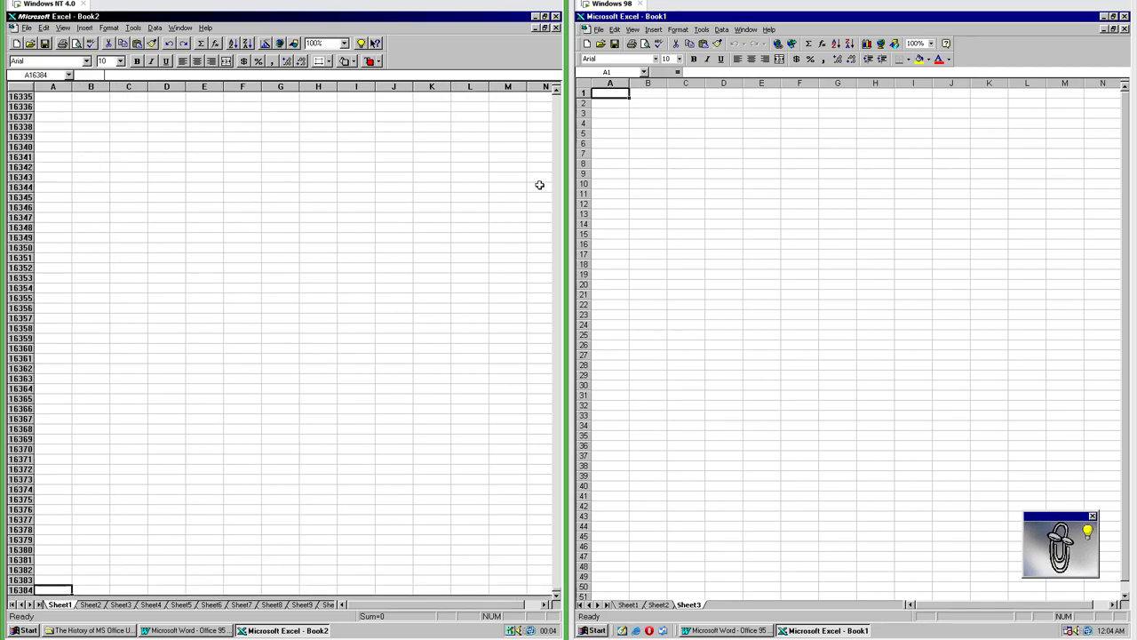
left_click(620, 103)
key("ctrl+Down")
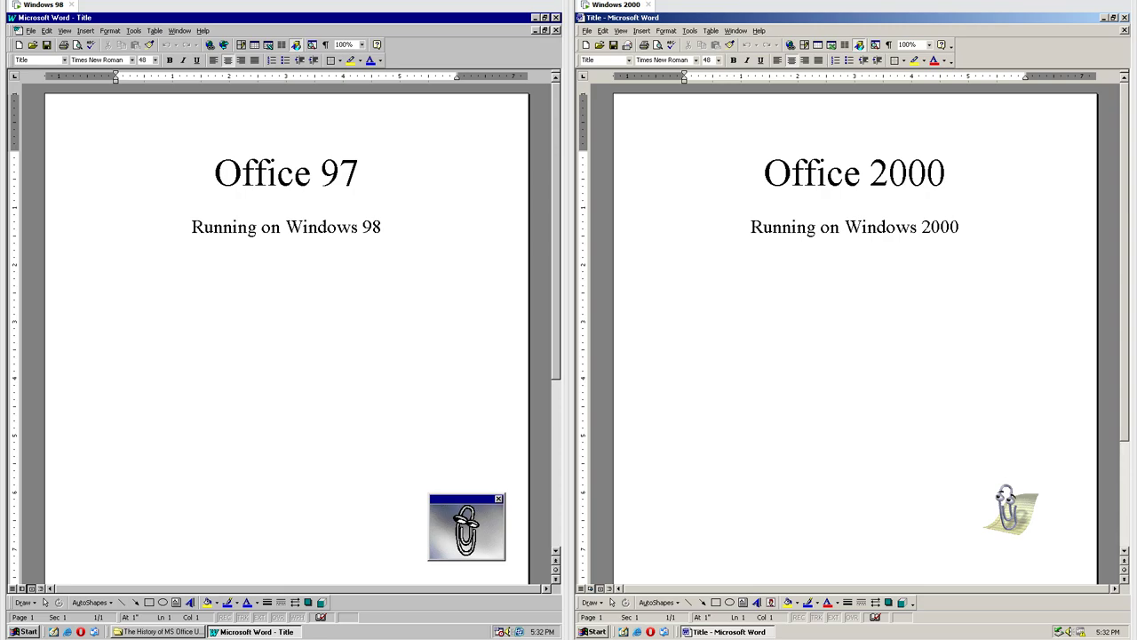
Look through the File, Edit, Table and Help menus in Word 97 and Word 2000
key("alt+f")
left_click(586, 31)
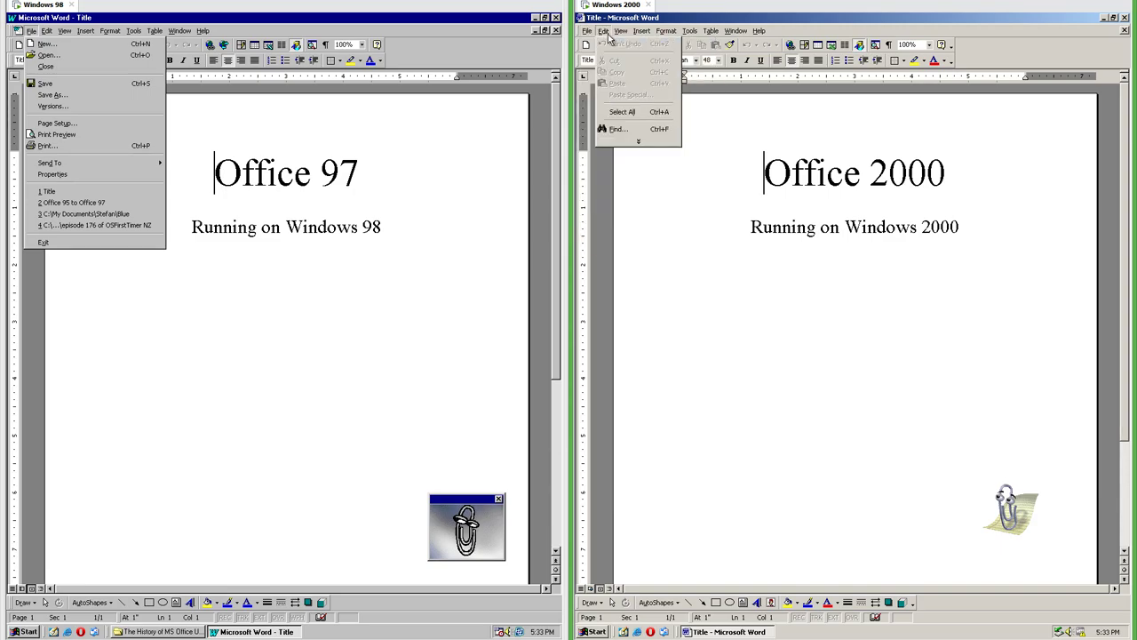
mouse_move(642, 33)
mouse_move(605, 33)
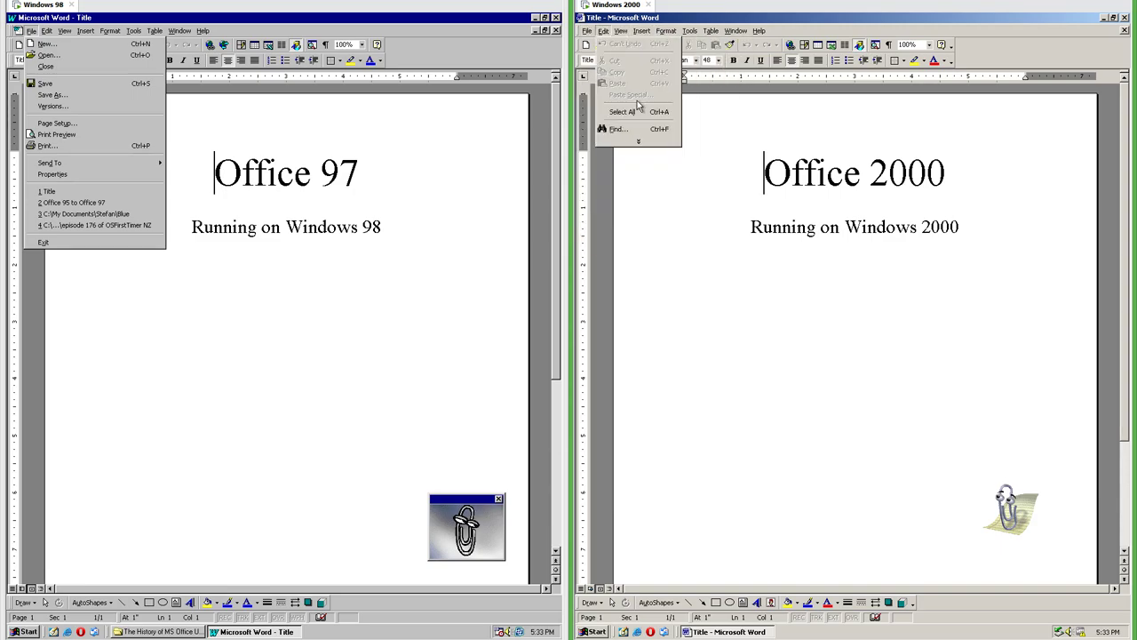
mouse_move(639, 139)
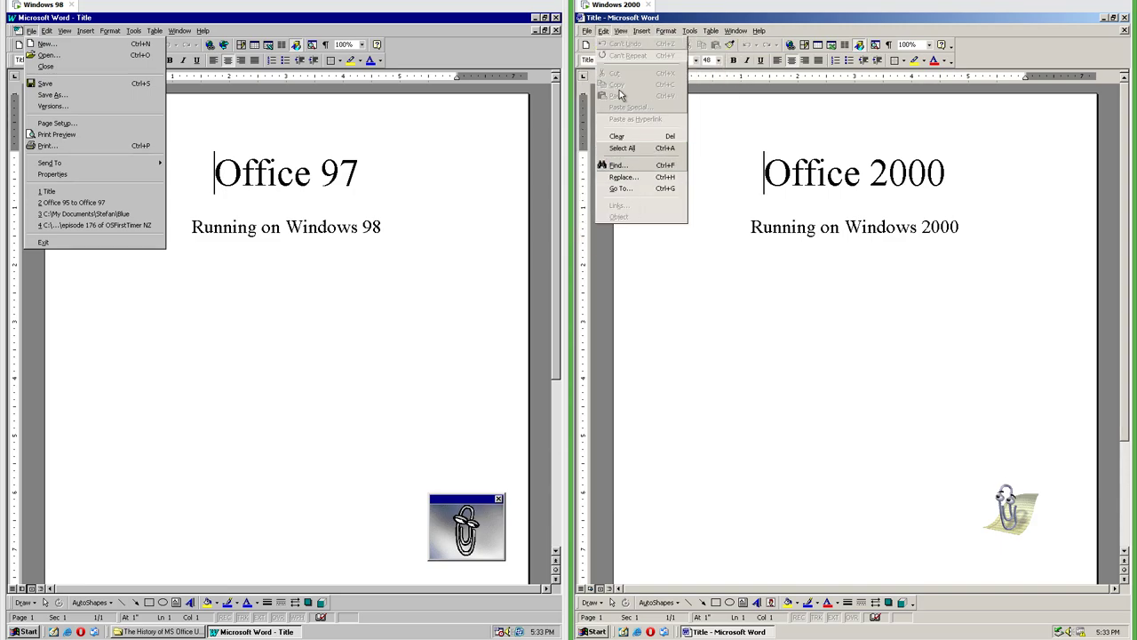
mouse_move(712, 38)
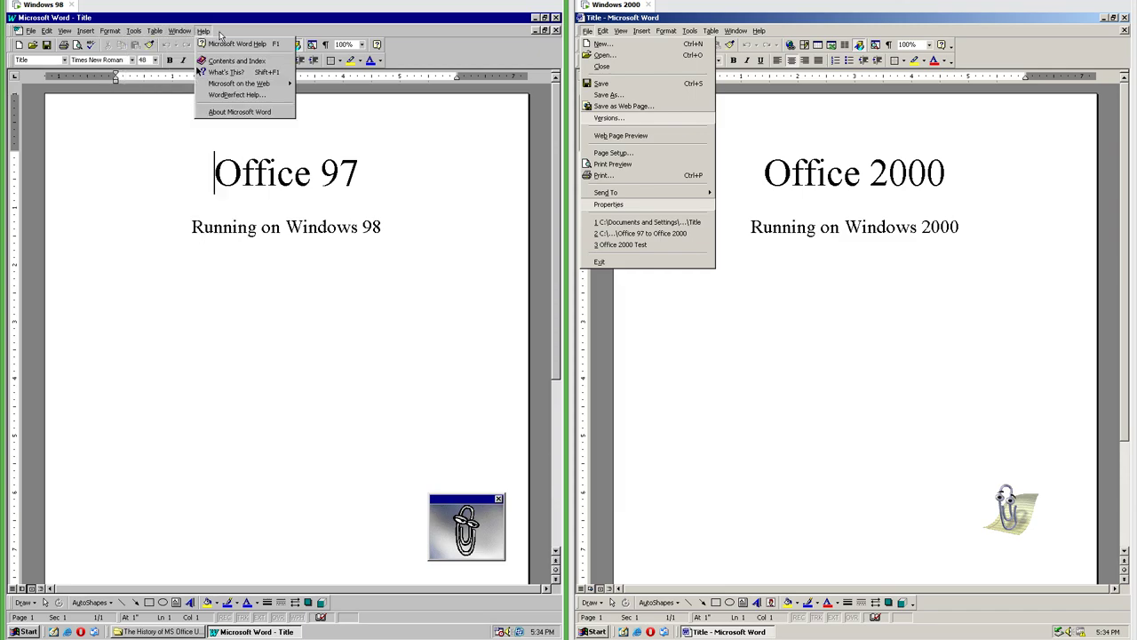
left_click(152, 31)
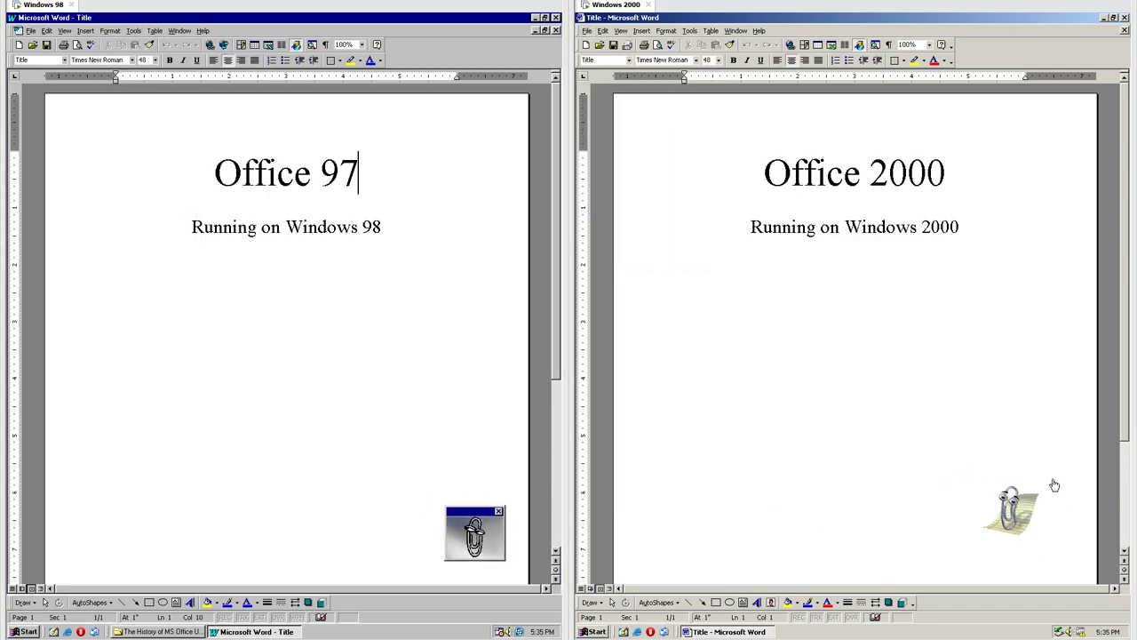
Open and scroll the Font dropdown lists in both Word versions
left_click(131, 60)
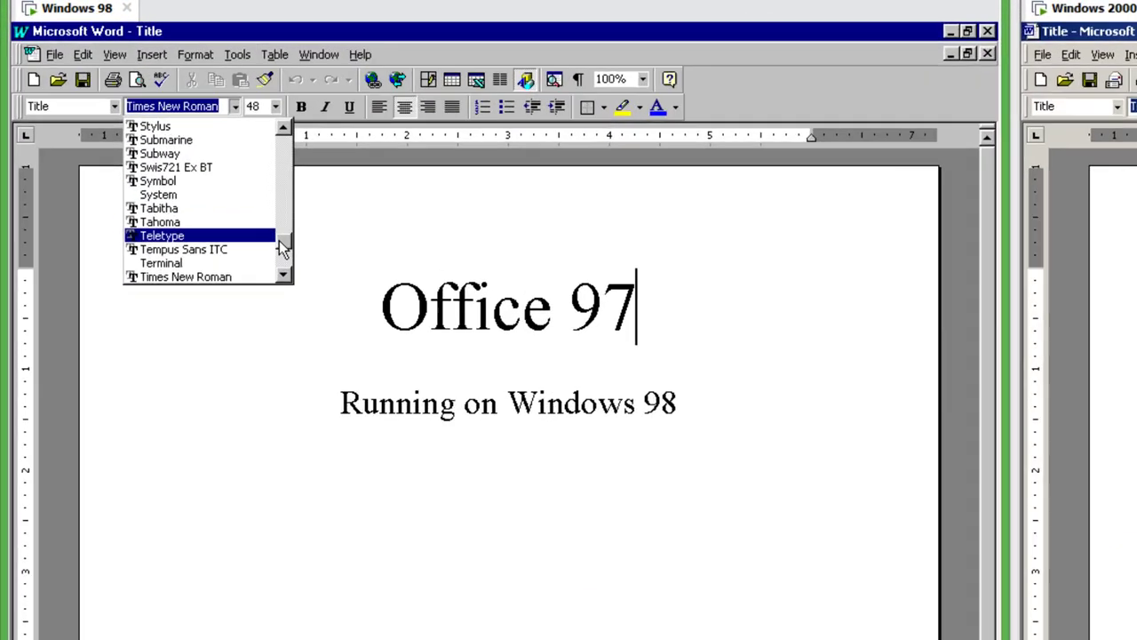
left_click_drag(160, 134, 160, 117)
left_click_drag(319, 235, 336, 315)
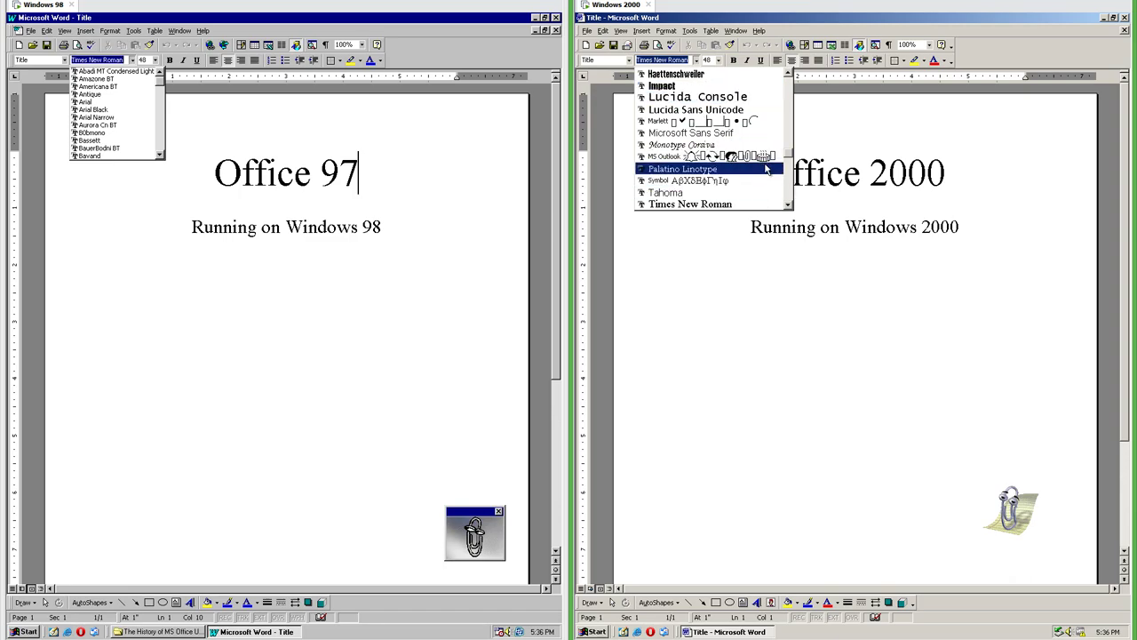
left_click_drag(789, 145, 789, 111)
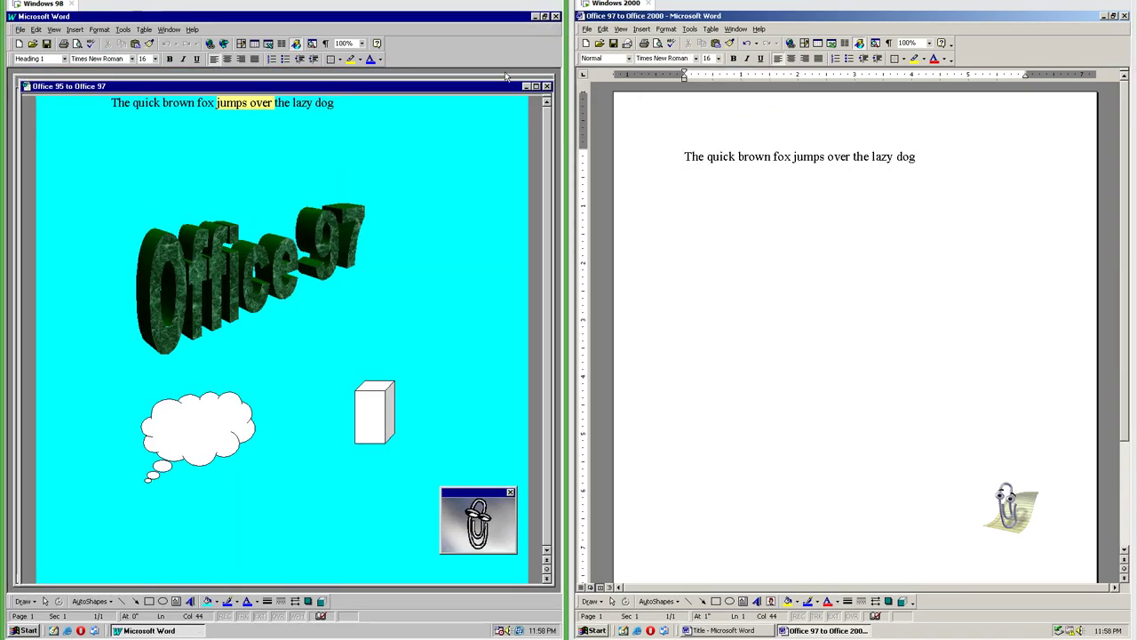
Restore and tile the Title and Office 95 to Office 97 windows, then reposition them
left_click(551, 30)
left_click(536, 80)
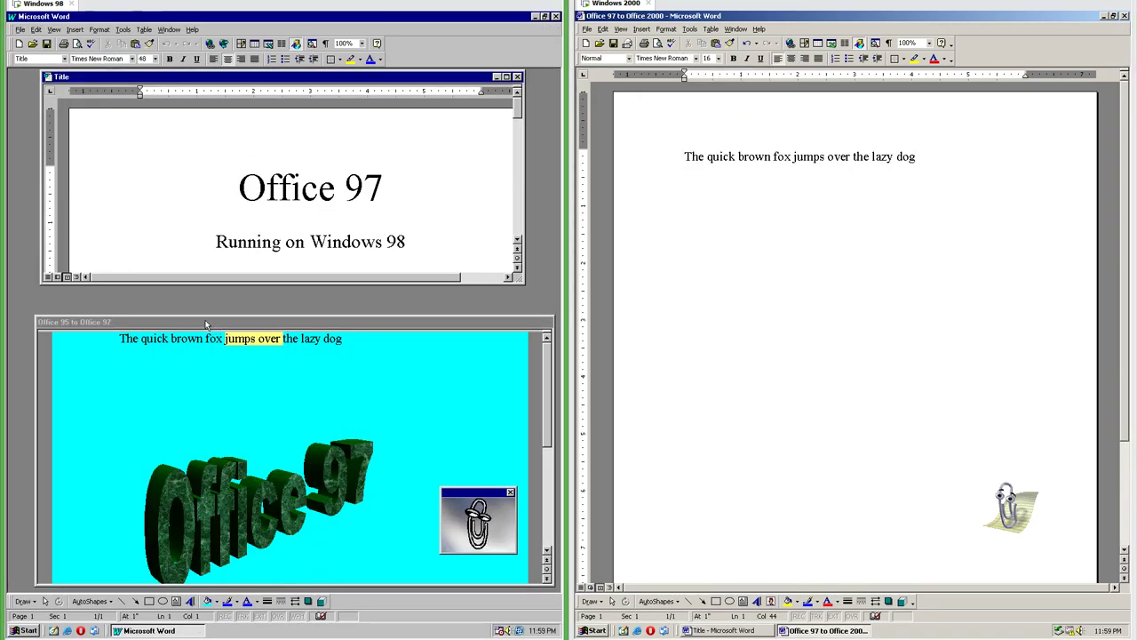
left_click(205, 323)
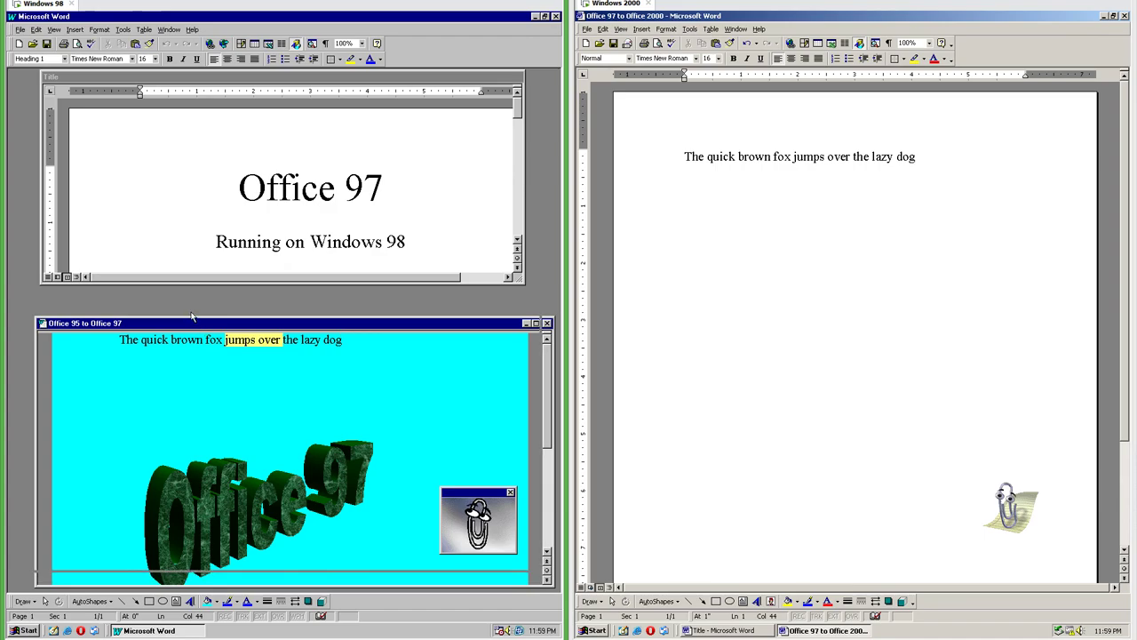
left_click_drag(191, 316, 192, 307)
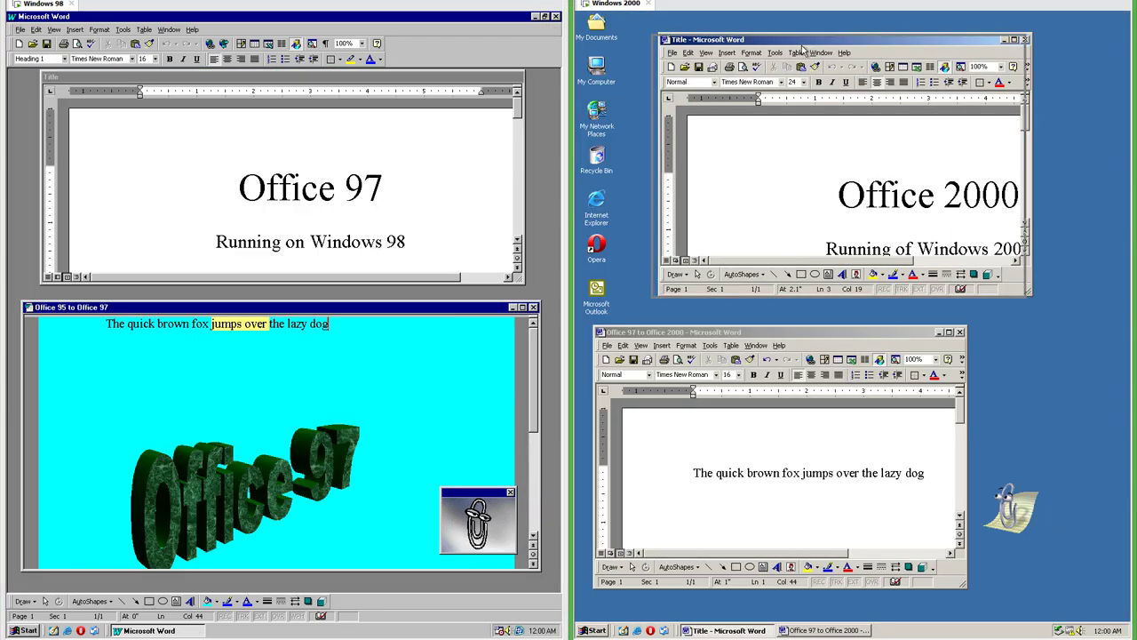
left_click_drag(800, 42, 790, 48)
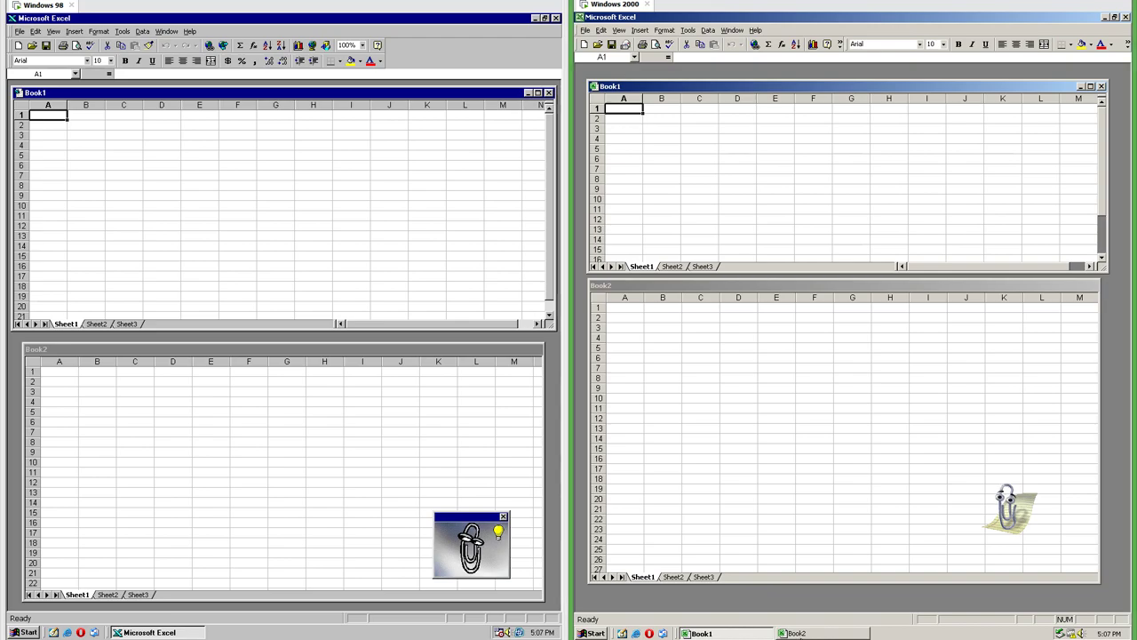
left_click(795, 633)
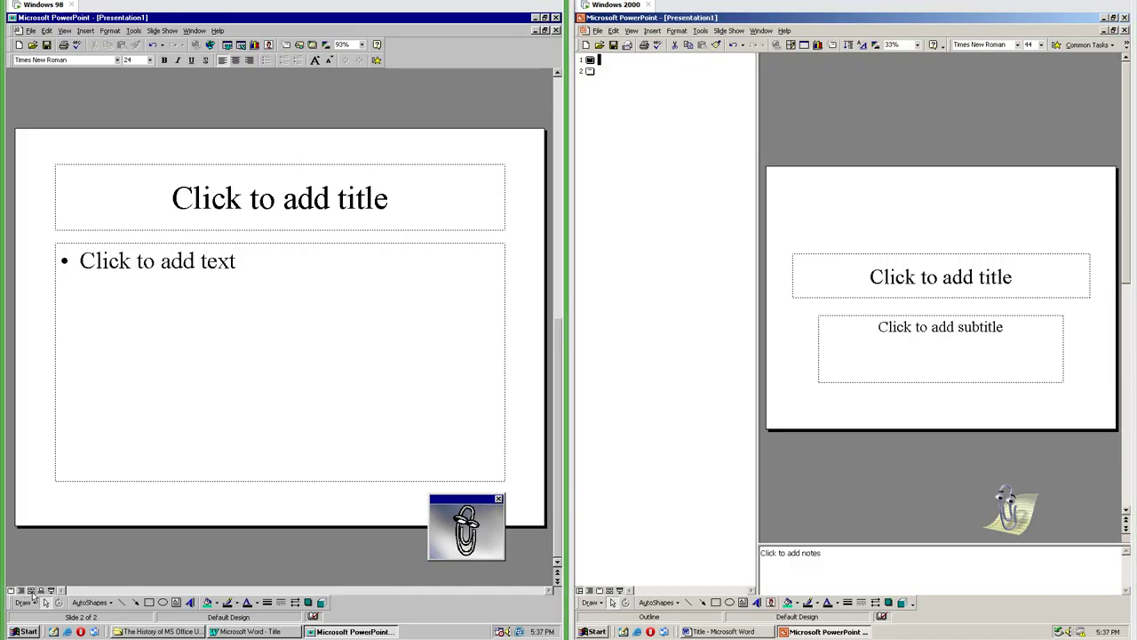
View the slides in Slide Sorter, open slide 2's bulleted text, and return to slide 1
left_click(40, 590)
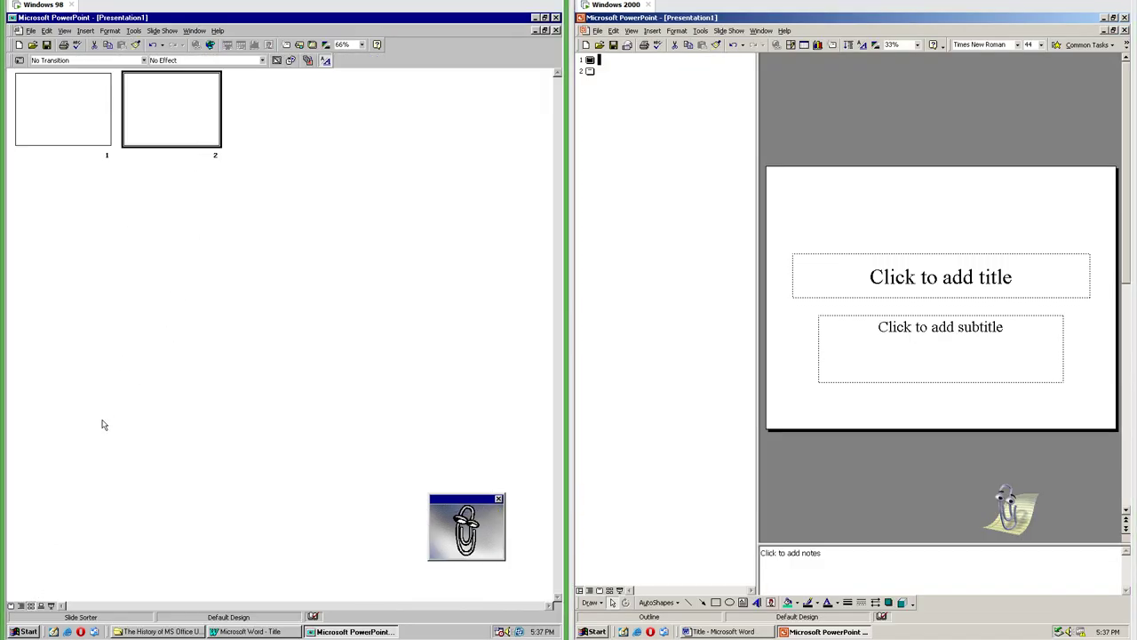
double_click(83, 134)
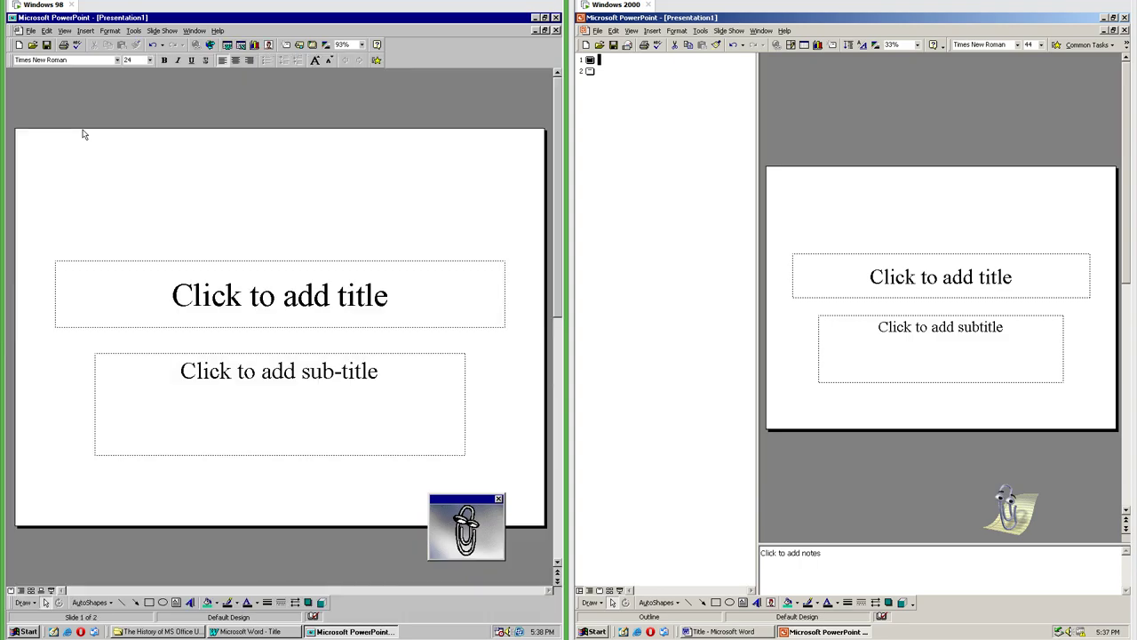
left_click(591, 72)
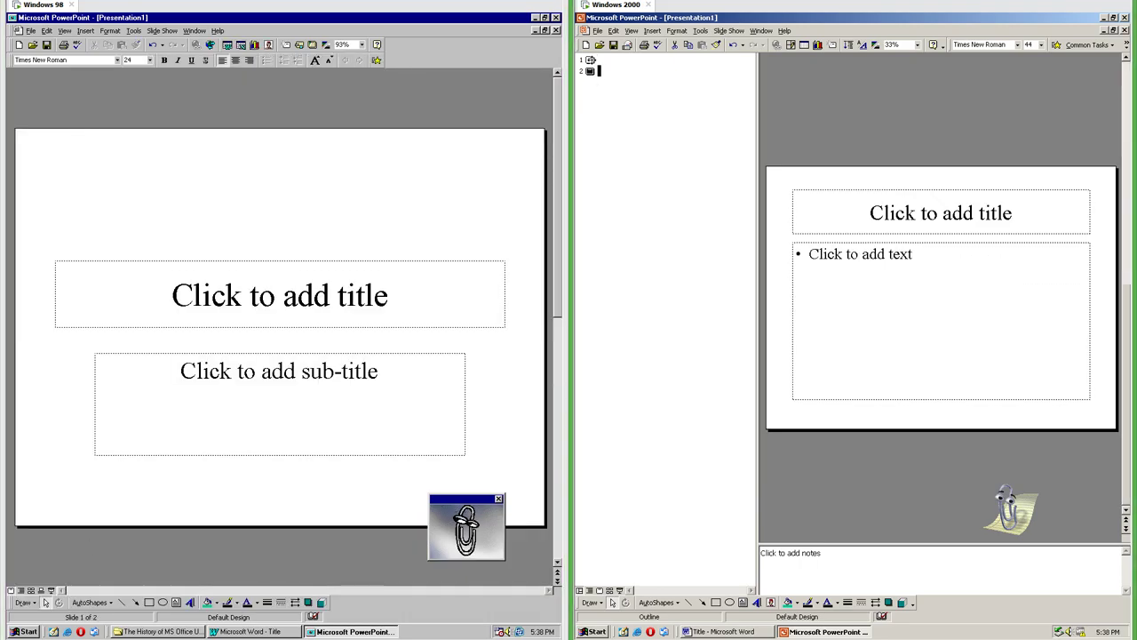
key("Up")
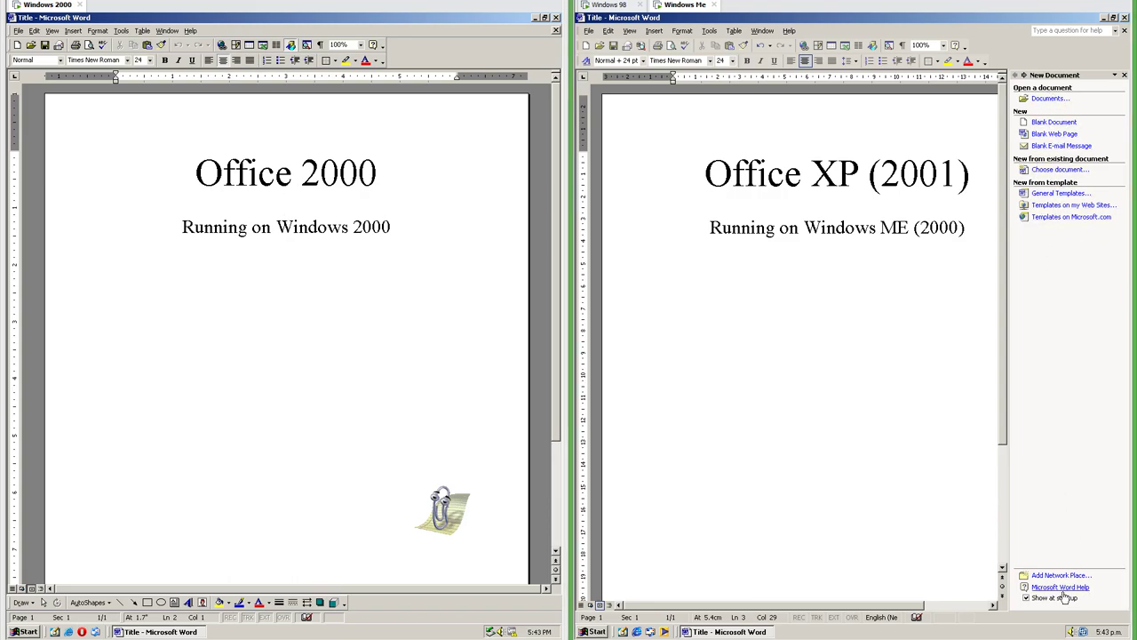
Turn off the New Document pane at startup, close it, and look through the menus
left_click(1043, 599)
left_click(1124, 75)
left_click(18, 30)
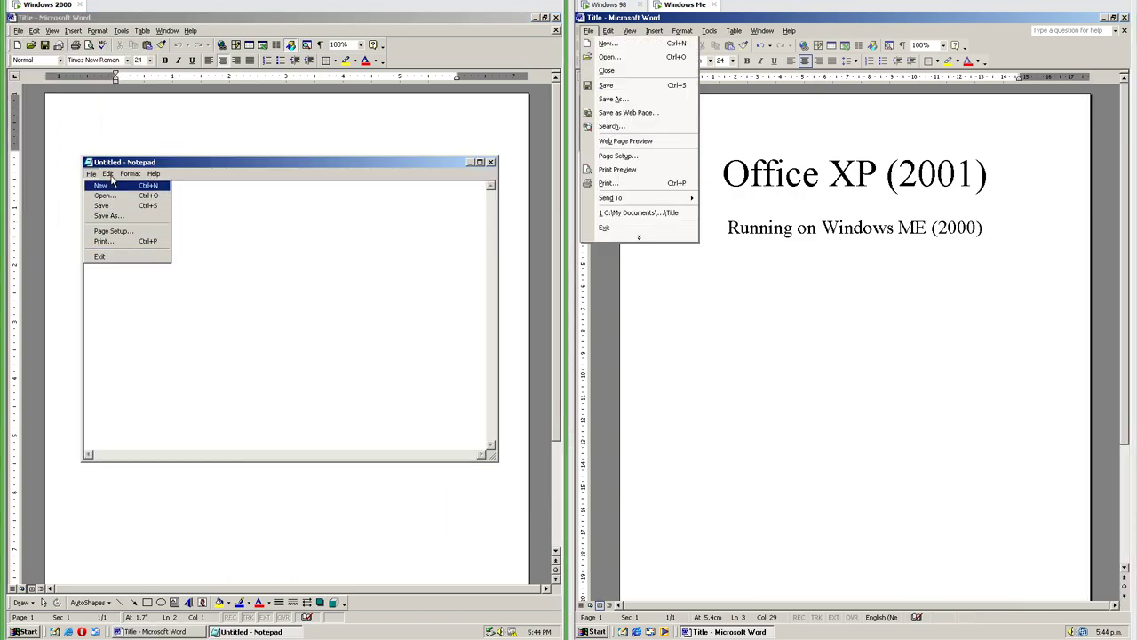
left_click(108, 173)
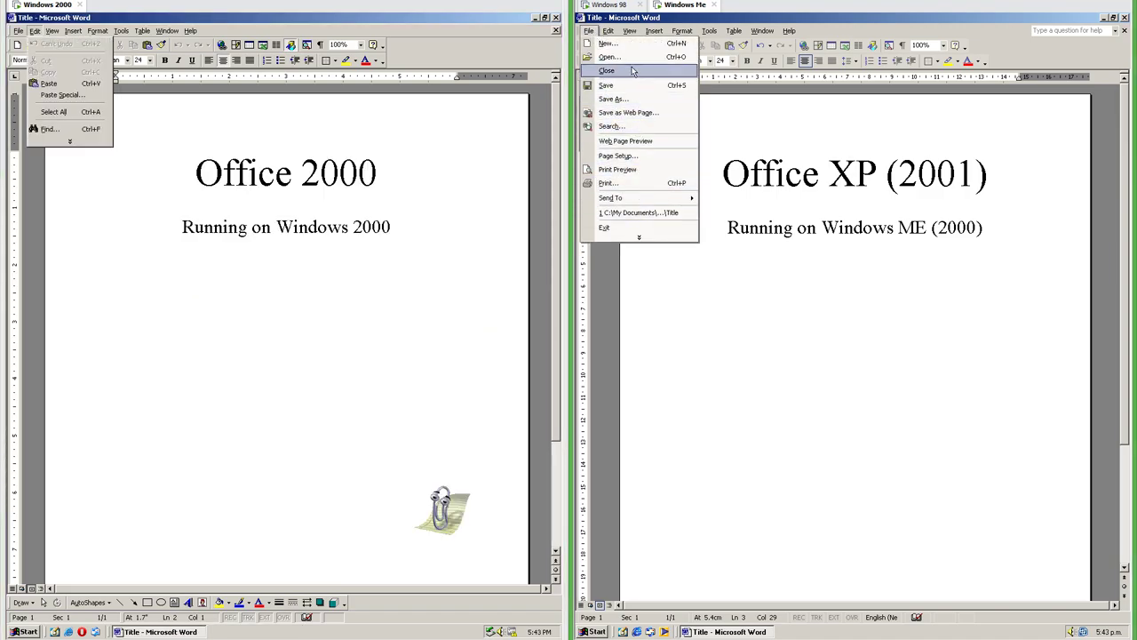
mouse_move(610, 35)
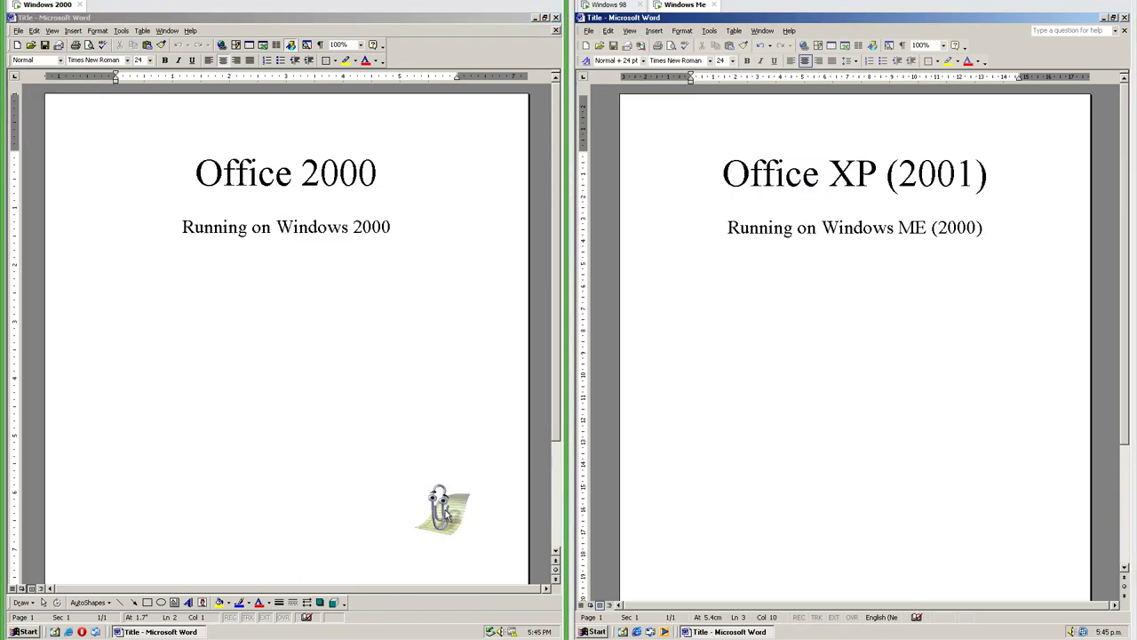
Ask the Office Assistant about 'print', hide the Assistant, and search help for printing
left_click(447, 497)
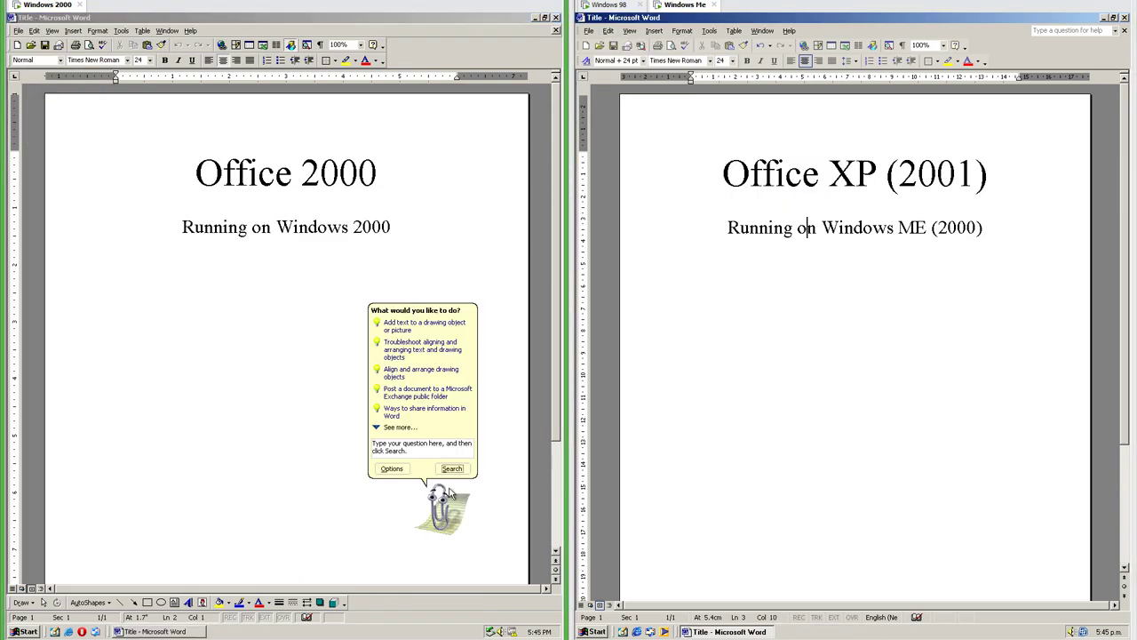
type("print")
key("Return")
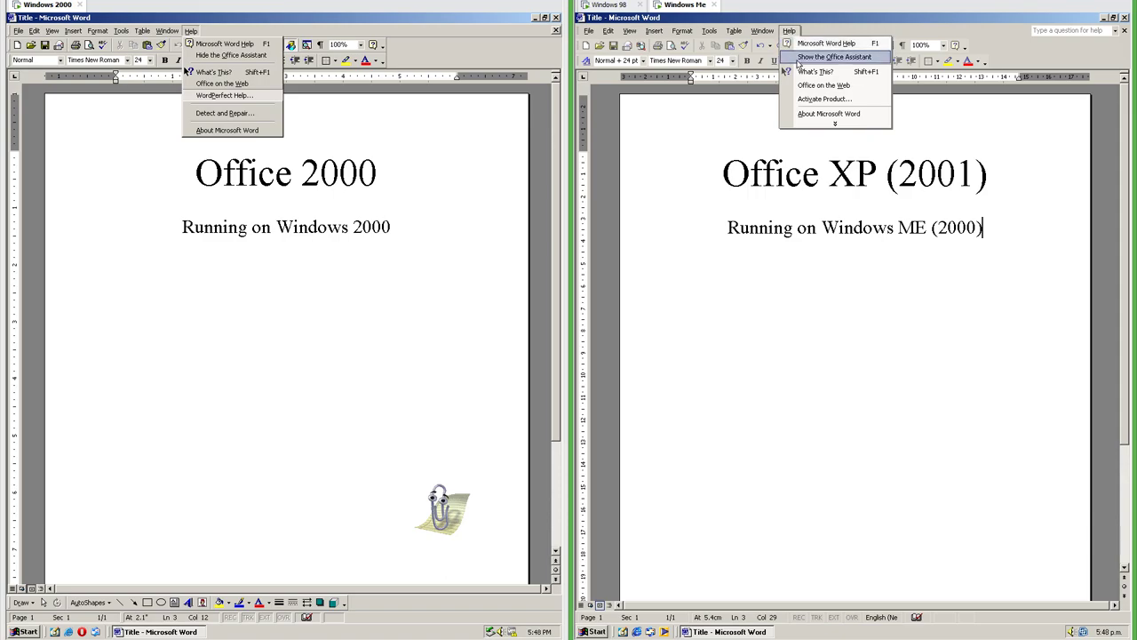
left_click(826, 55)
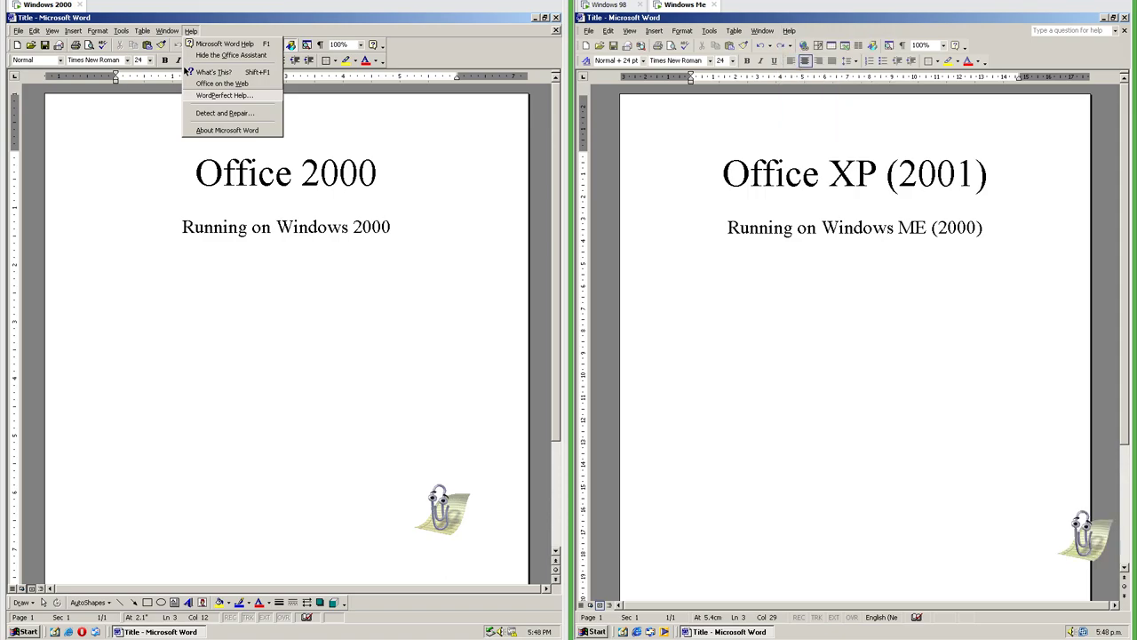
left_click(230, 55)
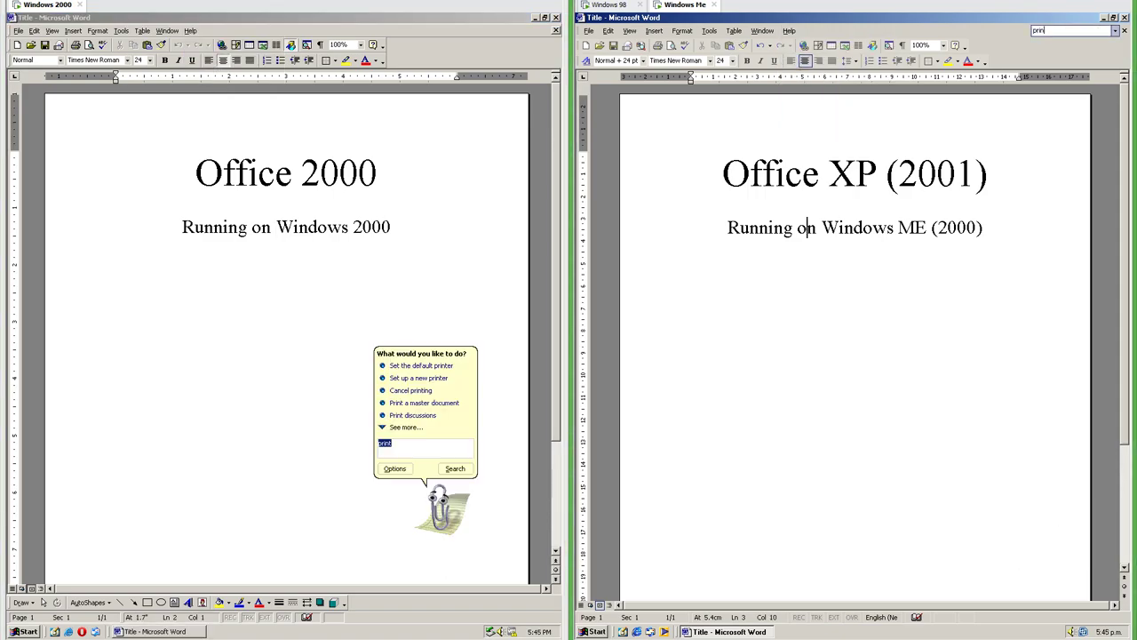
key("Return")
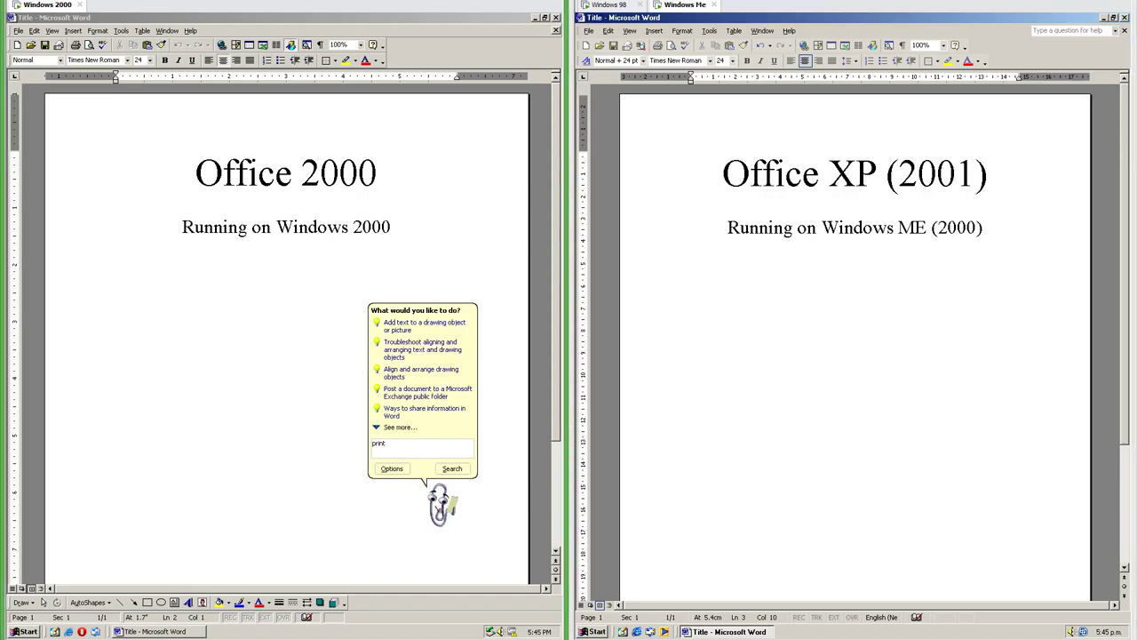
Translate the word Running into French and show the Office Clipboard's collected items
double_click(742, 228)
right_click(741, 231)
left_click(773, 366)
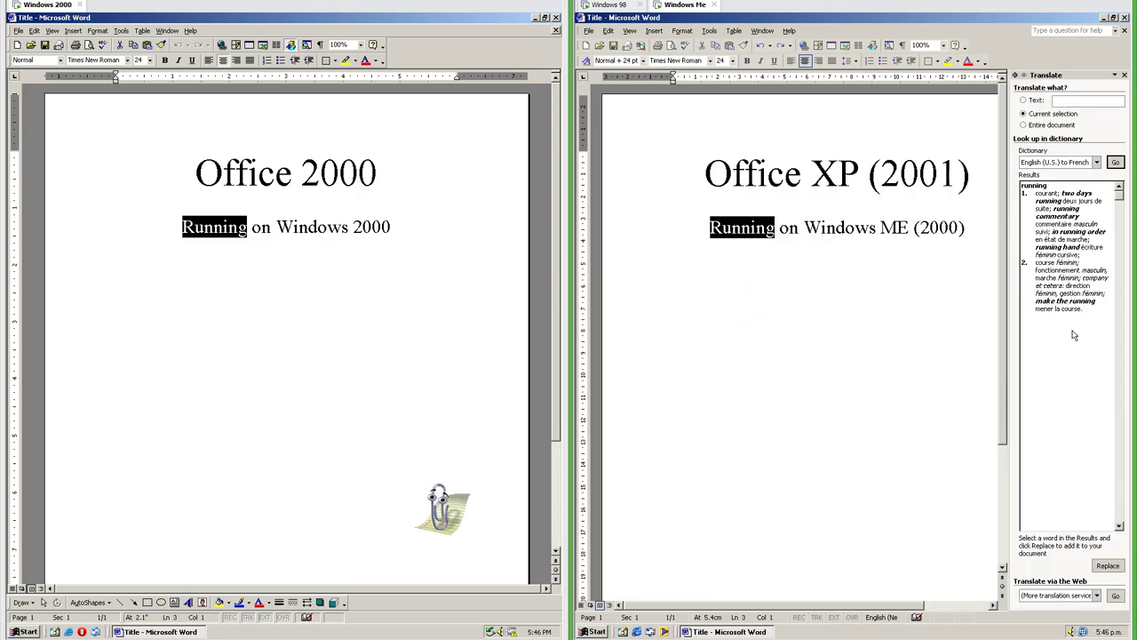
right_click(186, 229)
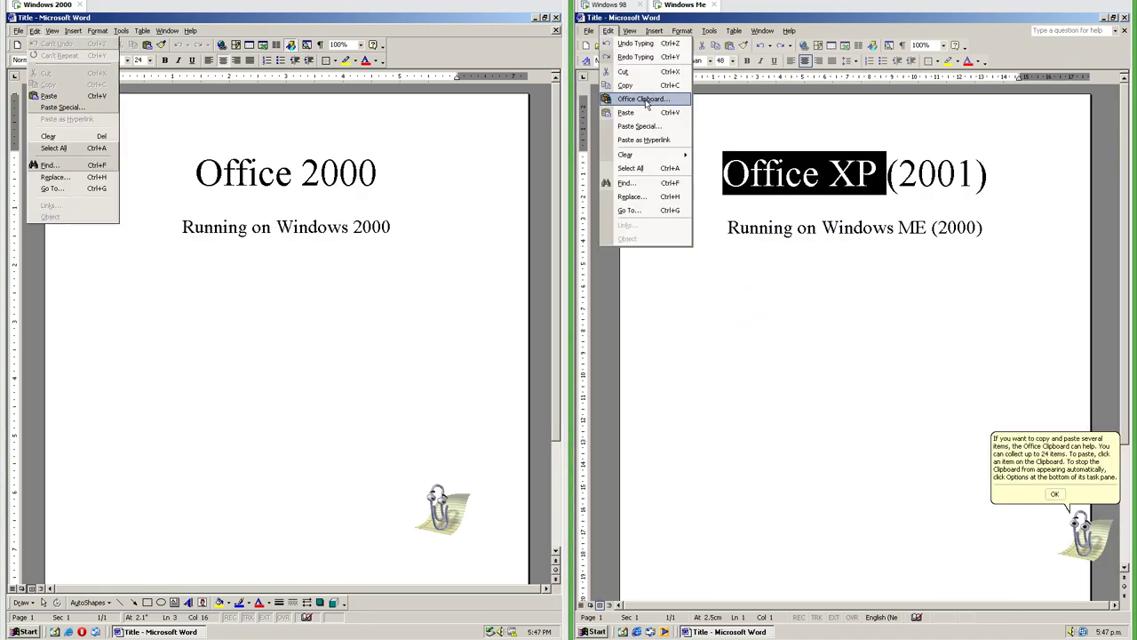
left_click(646, 101)
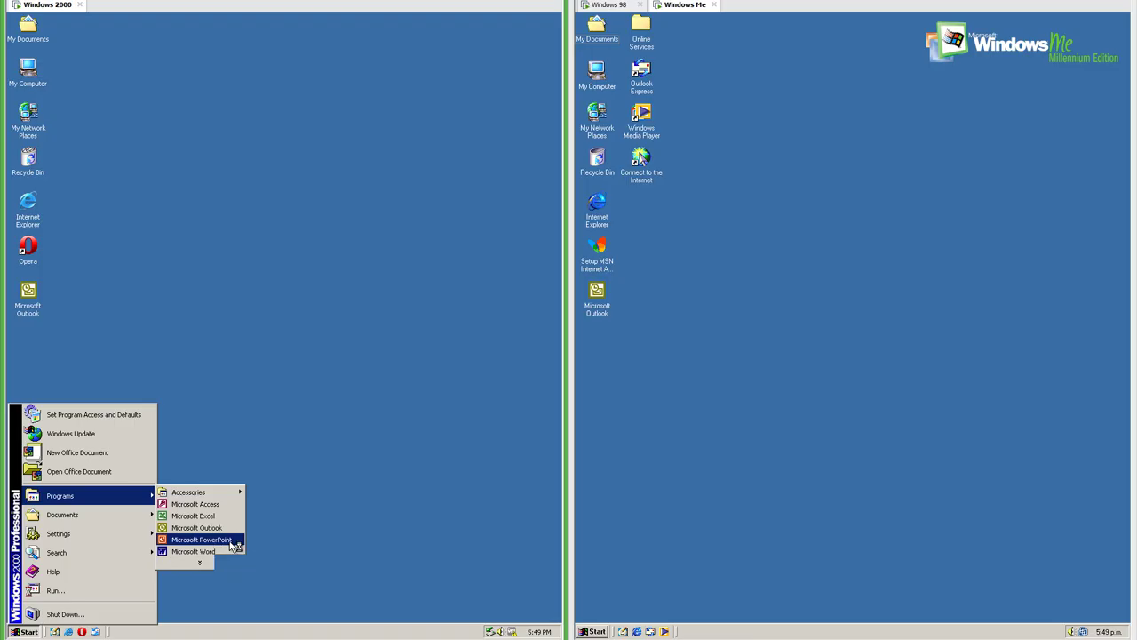
Launch PowerPoint on Windows 2000 and Windows Me and start a blank presentation
left_click(213, 541)
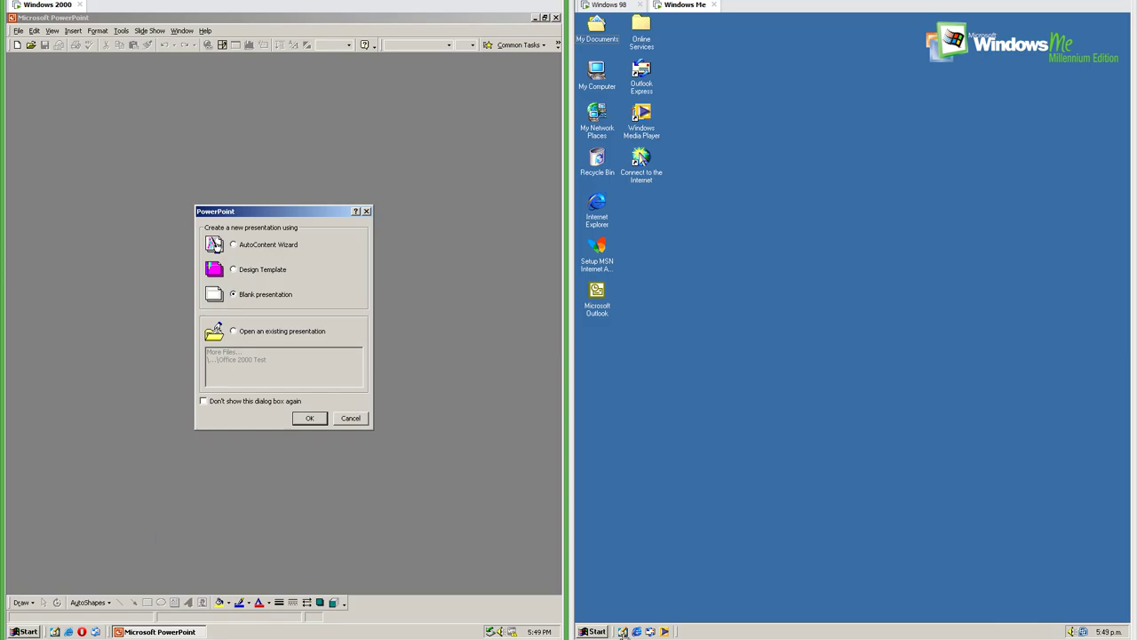
left_click(597, 631)
mouse_move(631, 471)
left_click(738, 509)
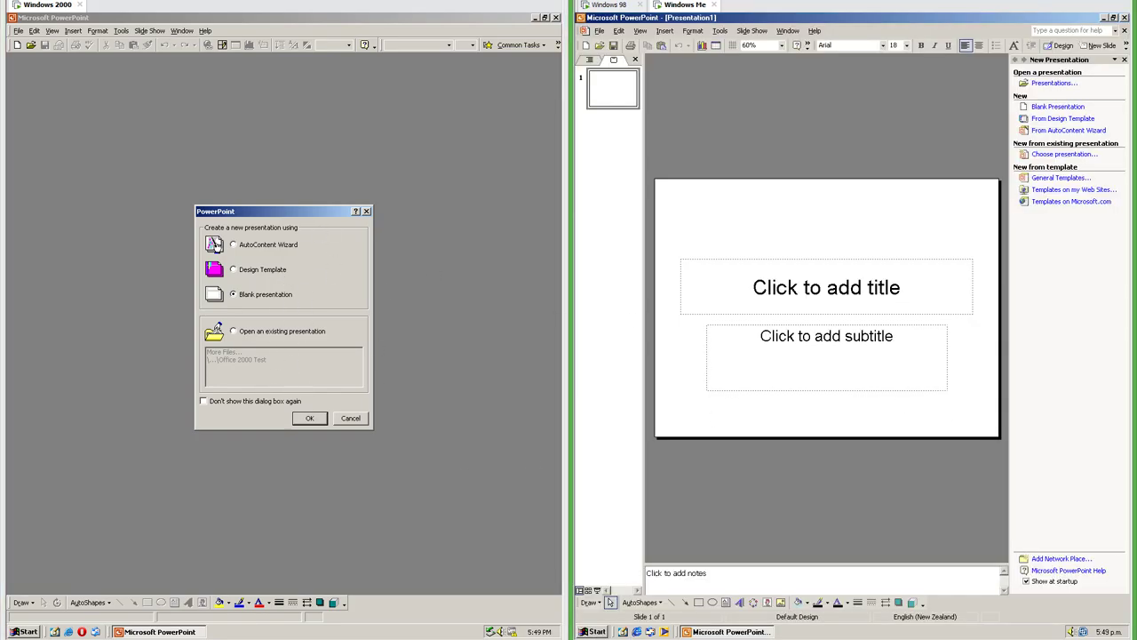
key("Return")
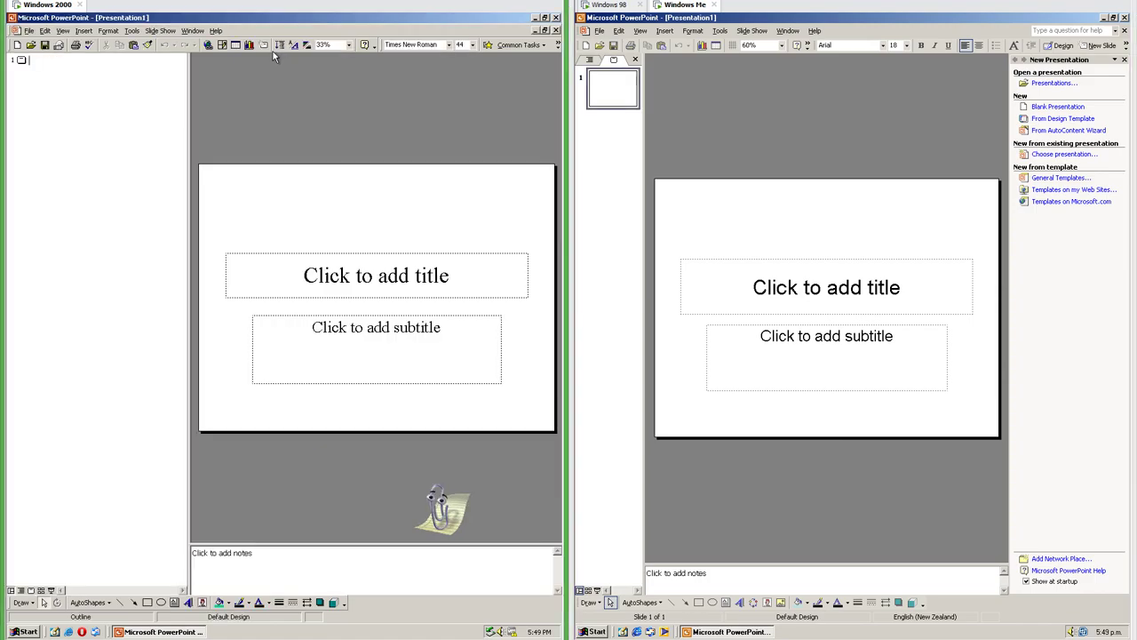
Add a second slide with the Bulleted List layout in both versions and select it
left_click(263, 48)
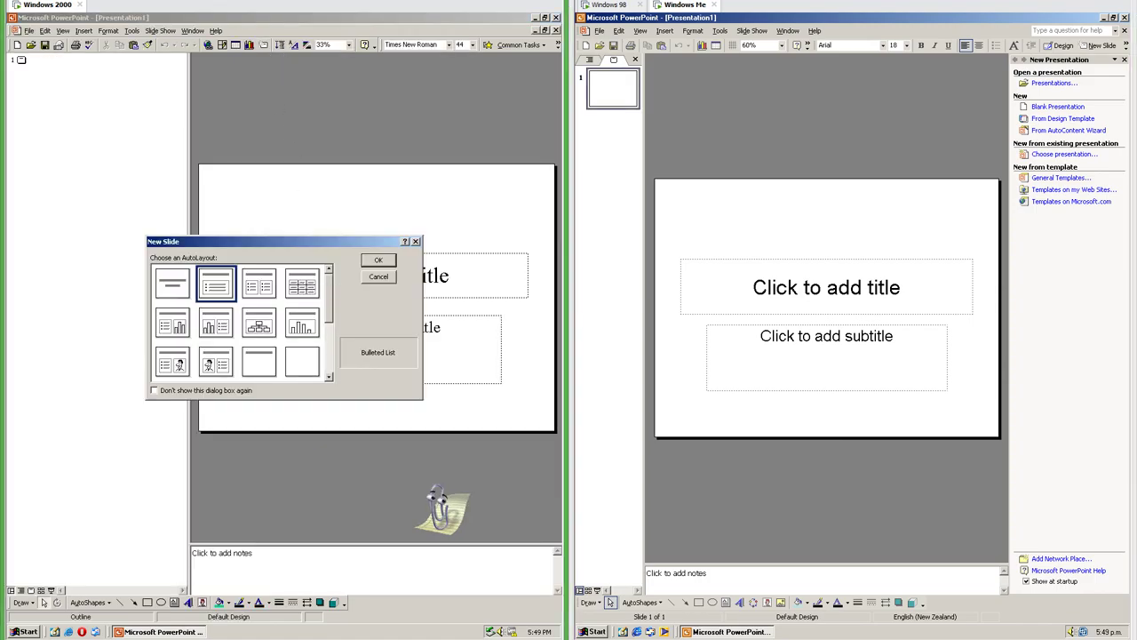
left_click(1102, 45)
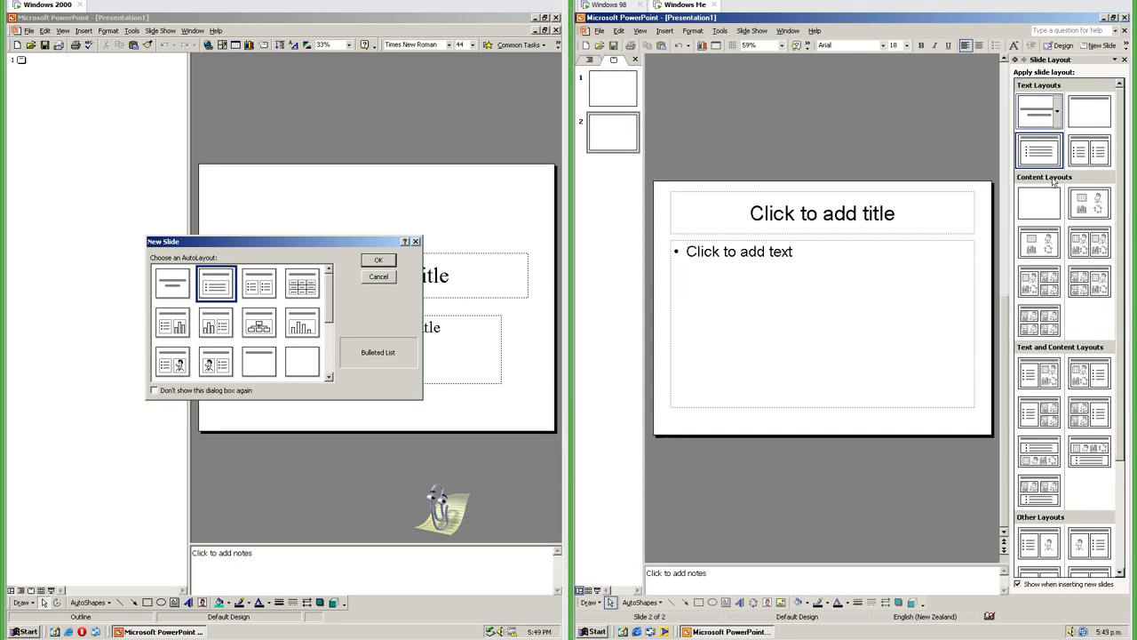
key("Return")
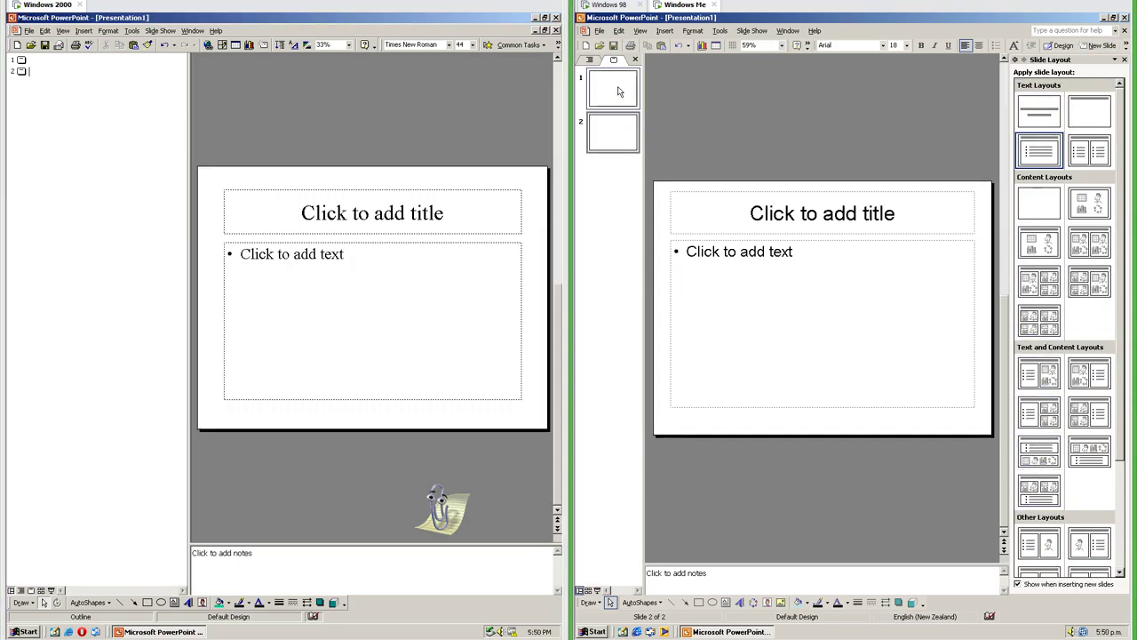
left_click(621, 142)
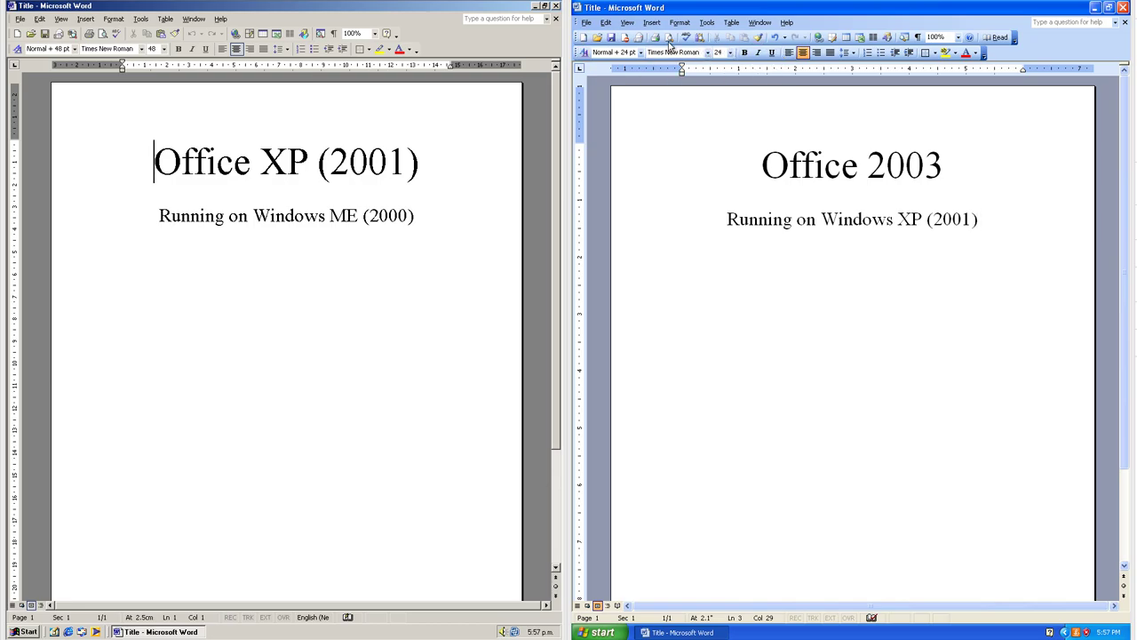
left_click(86, 19)
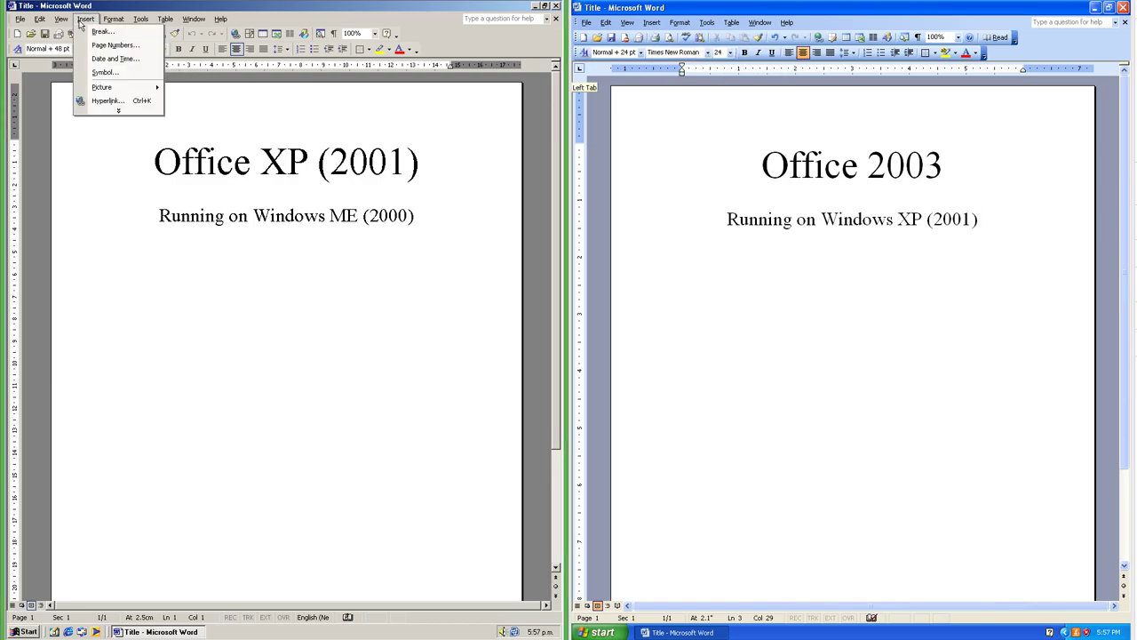
left_click(628, 22)
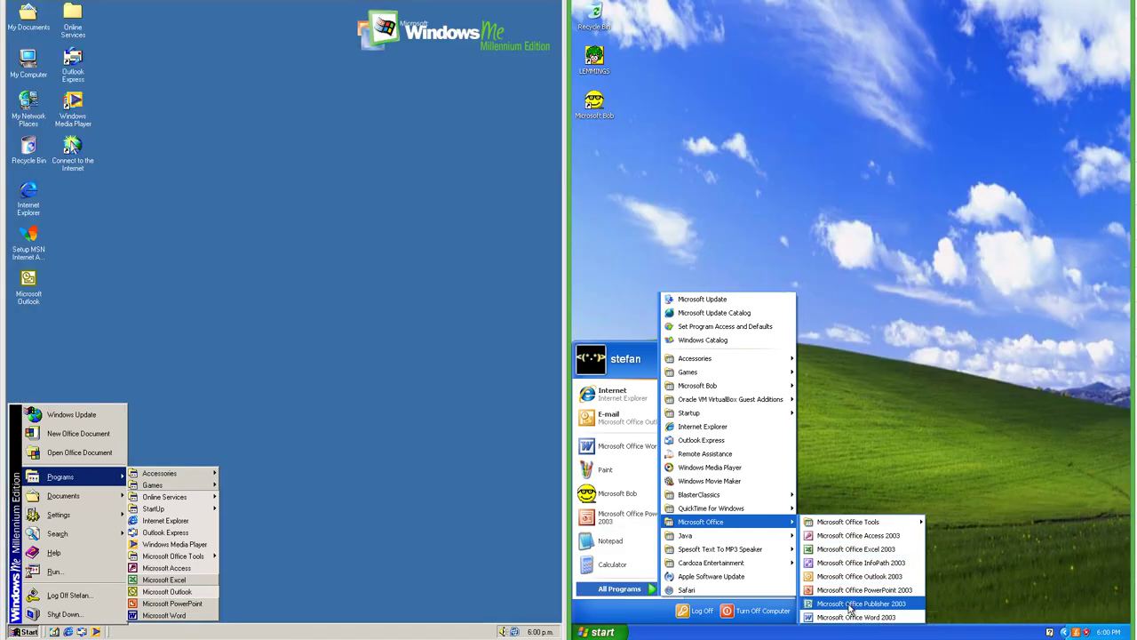
Launch Publisher 2003 and start a publication from the Accent Box quick publication design
left_click(850, 607)
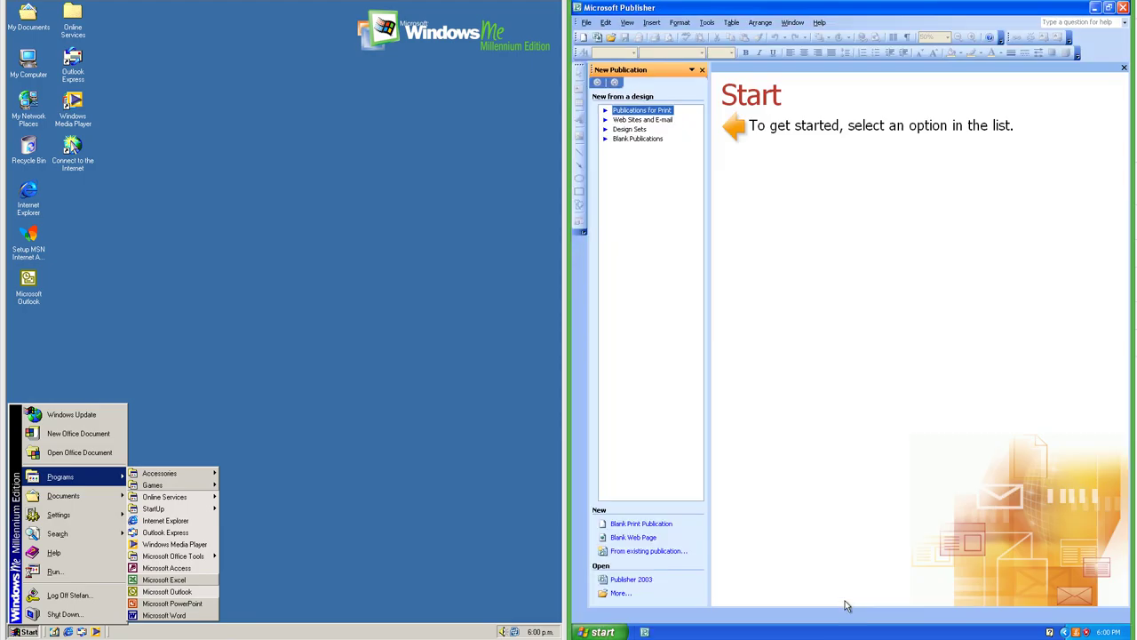
left_click(653, 118)
left_click(753, 139)
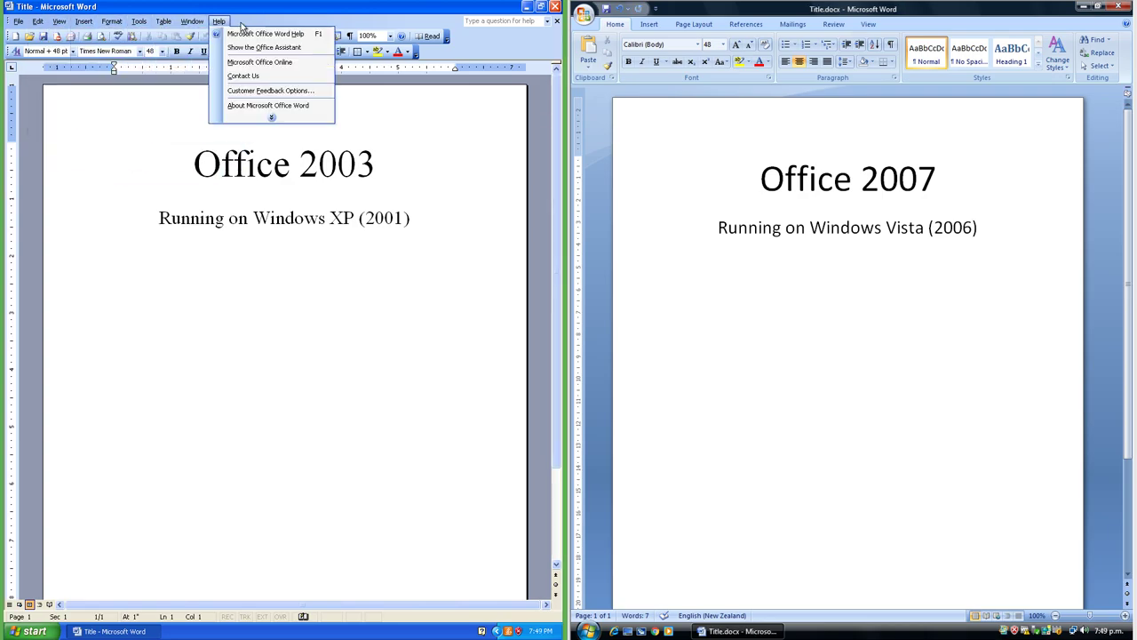
Float the Word 2003 formatting toolbar and menu bar, then move the menu bar back up
left_click(266, 23)
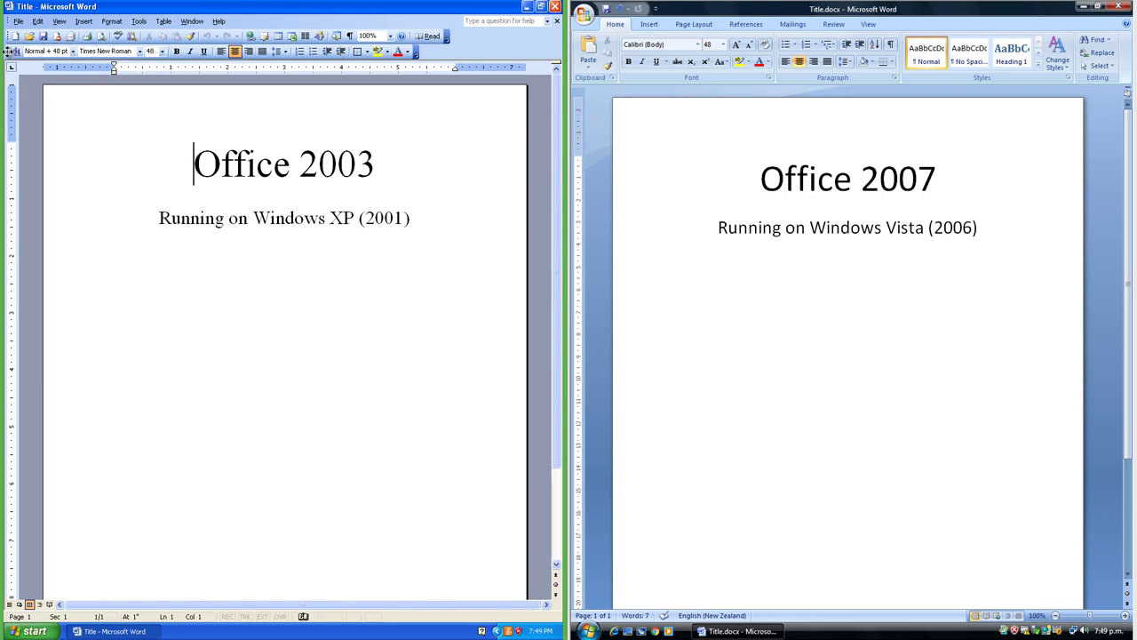
left_click_drag(7, 51, 80, 112)
left_click_drag(5, 20, 148, 230)
left_click_drag(216, 227, 178, 224)
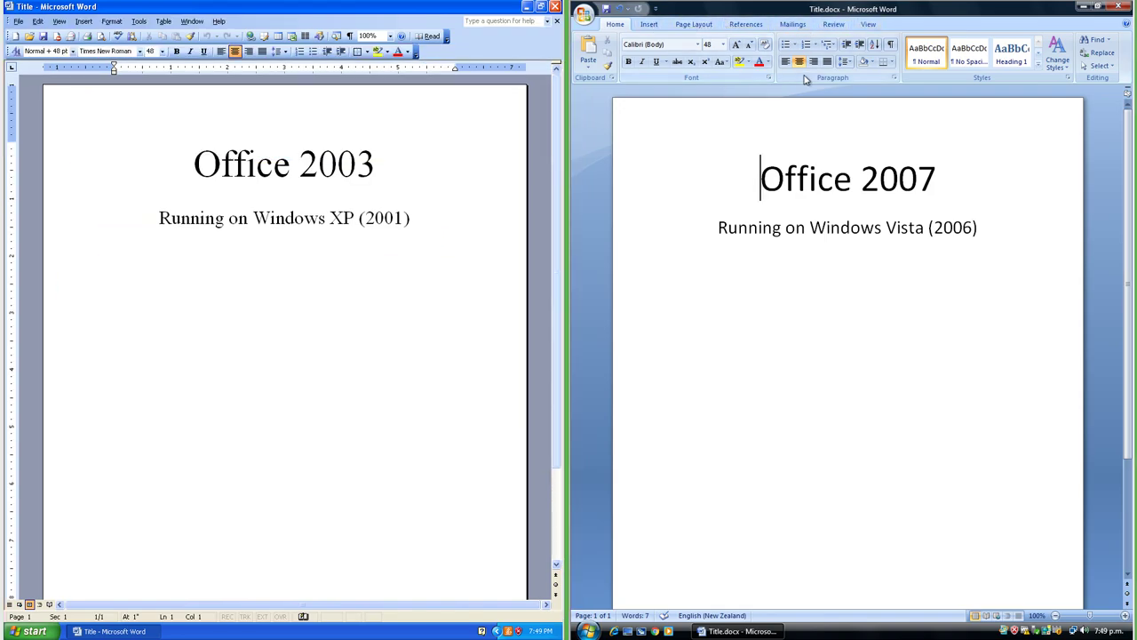
Browse the Insert, Page Layout and Home ribbon tabs and the Font dialog in Word 2007
left_click(658, 25)
left_click(693, 24)
left_click(614, 24)
key("ctrl+d")
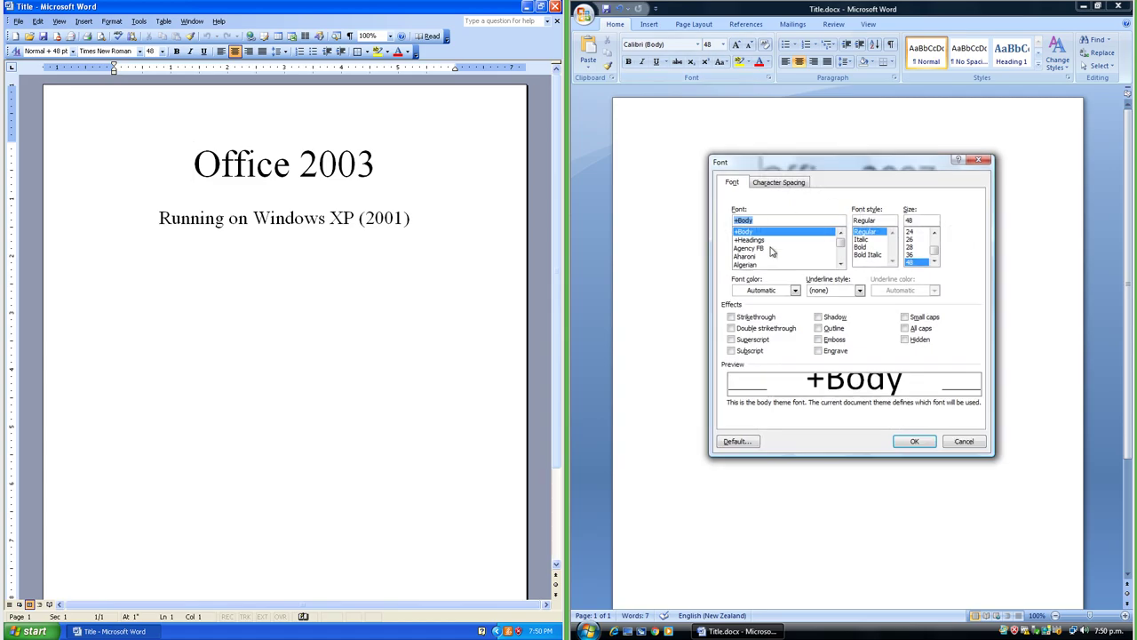
key("Escape")
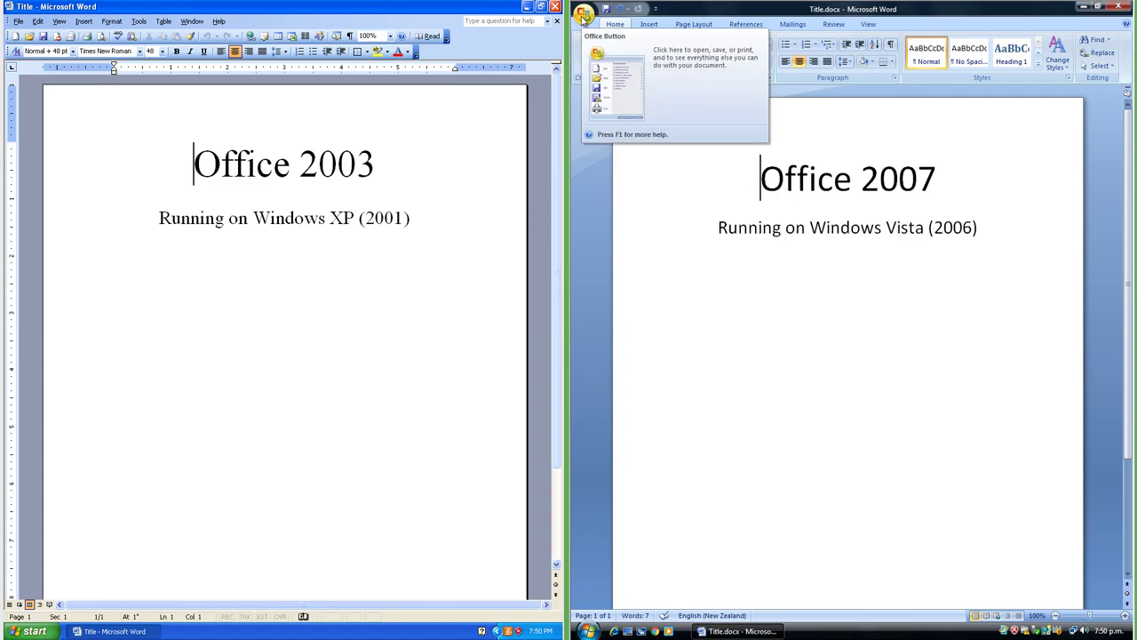
Look through the Office Button menu commands in Word 2007
left_click(584, 15)
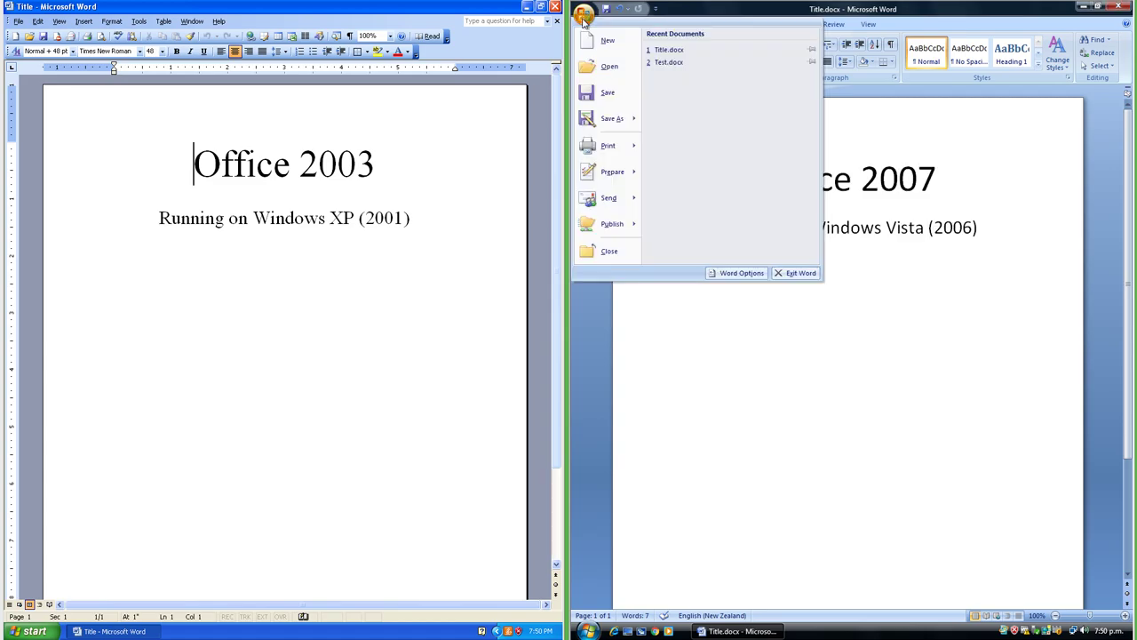
mouse_move(611, 131)
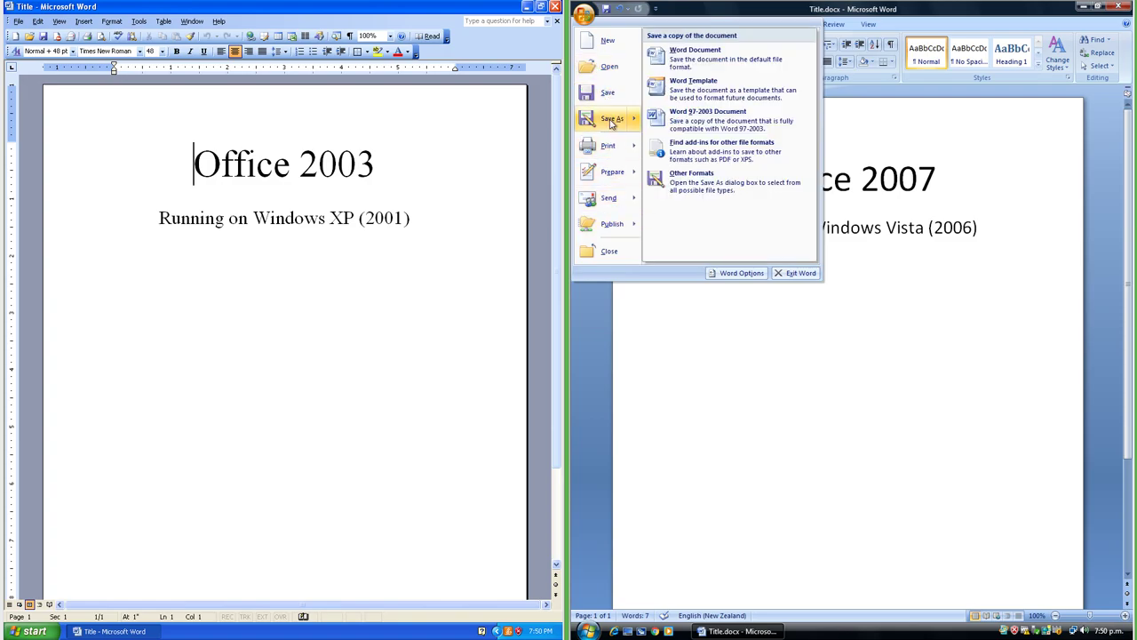
mouse_move(613, 169)
key("Escape")
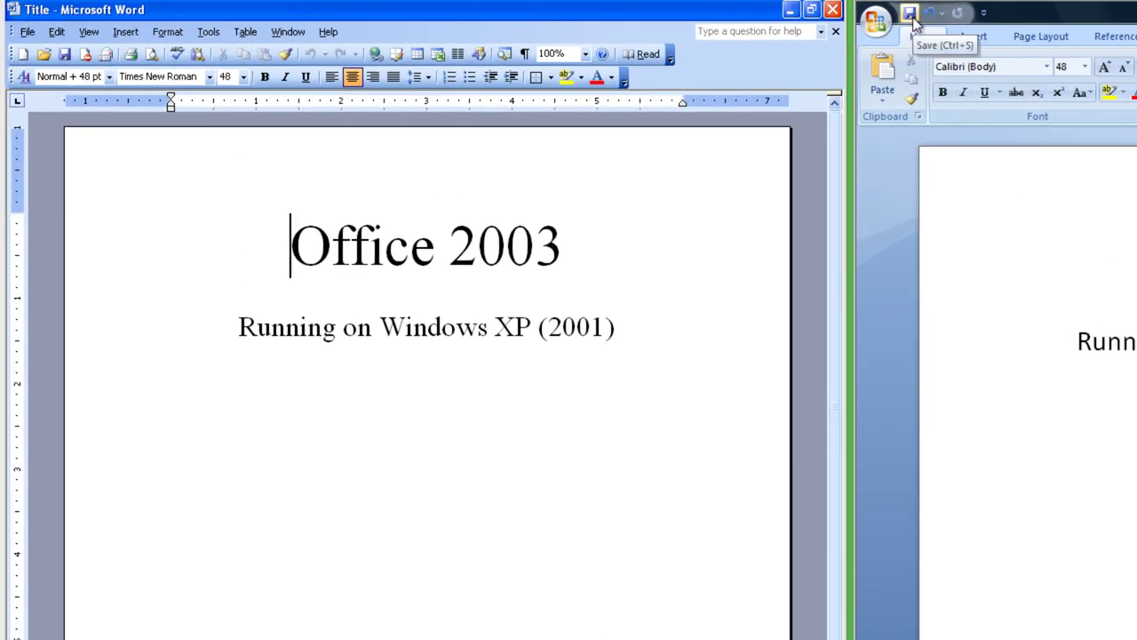
Collapse the ribbon from the Quick Access Toolbar options, then expand it with Ctrl+F1
left_click(984, 12)
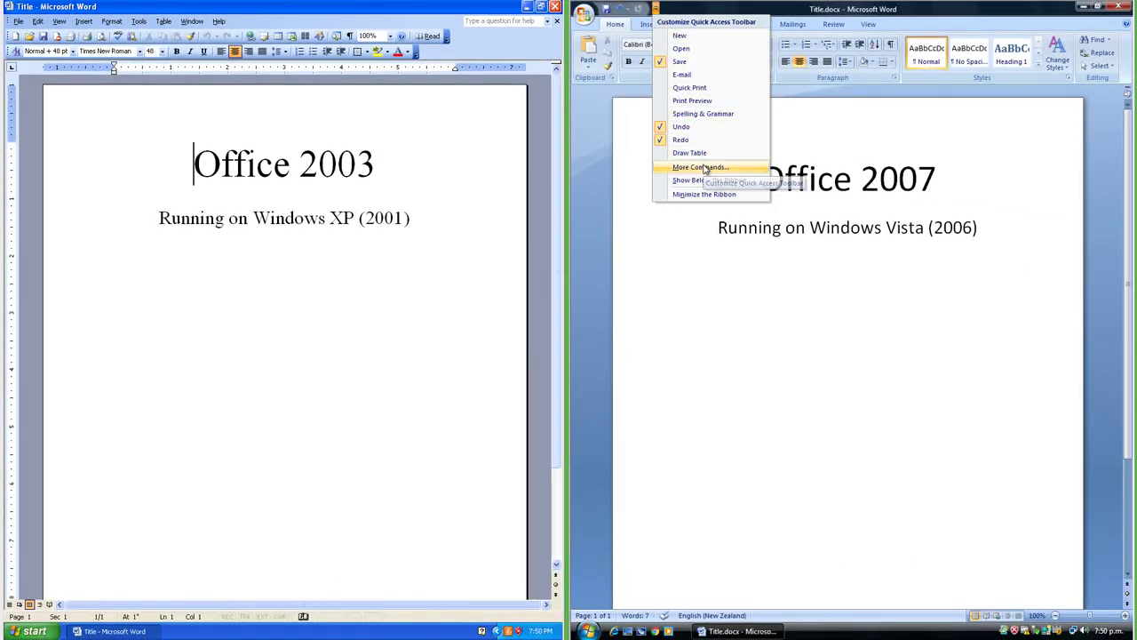
left_click(702, 167)
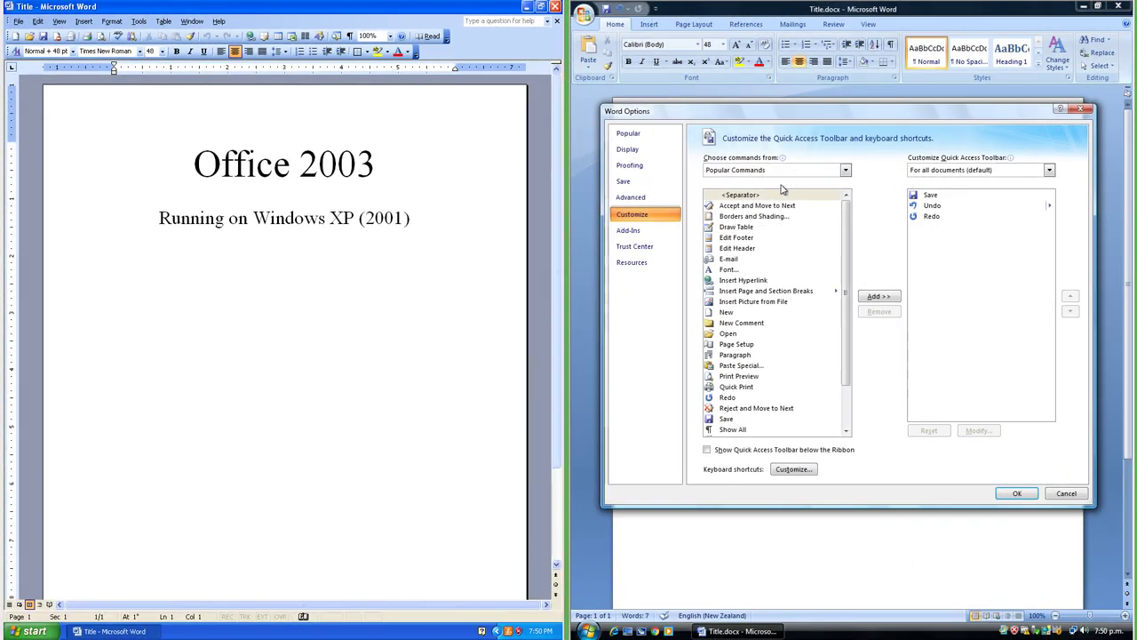
left_click(703, 194)
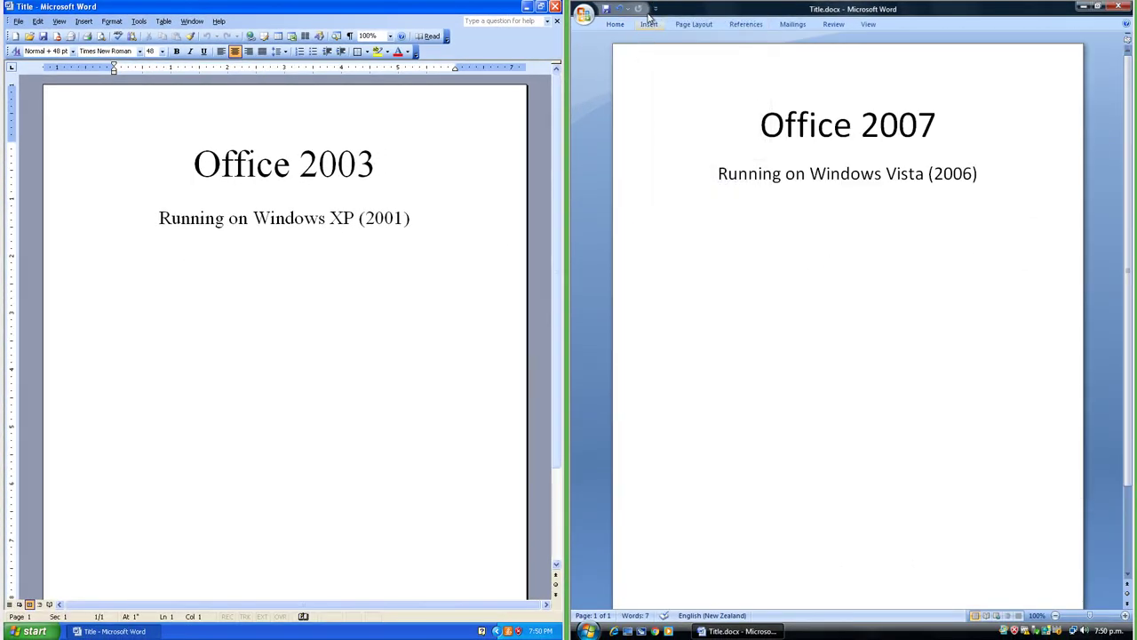
key("ctrl+F1")
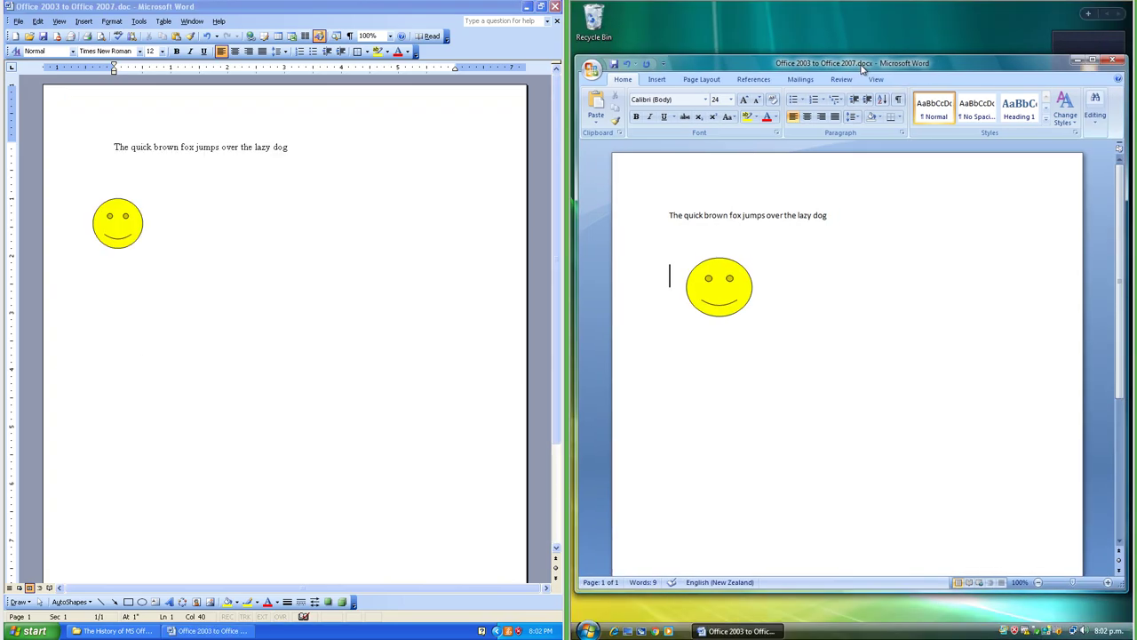
Apply the Windows Vista Basic colour scheme to the desktop and bring Word 2007 forward
left_click_drag(861, 69, 883, 252)
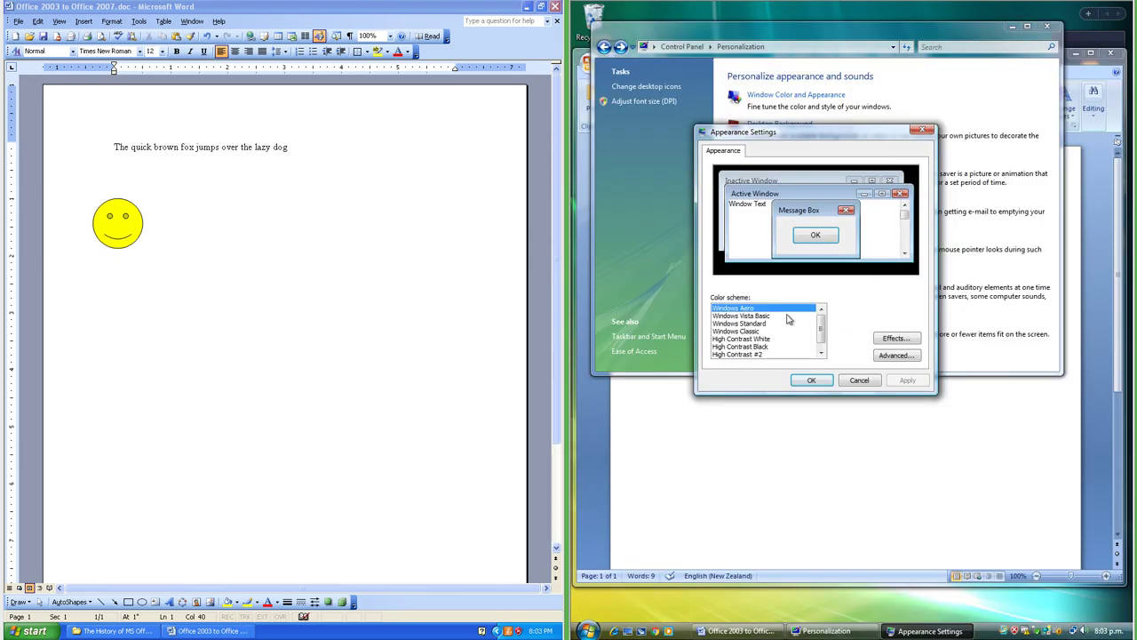
left_click(786, 316)
left_click(907, 380)
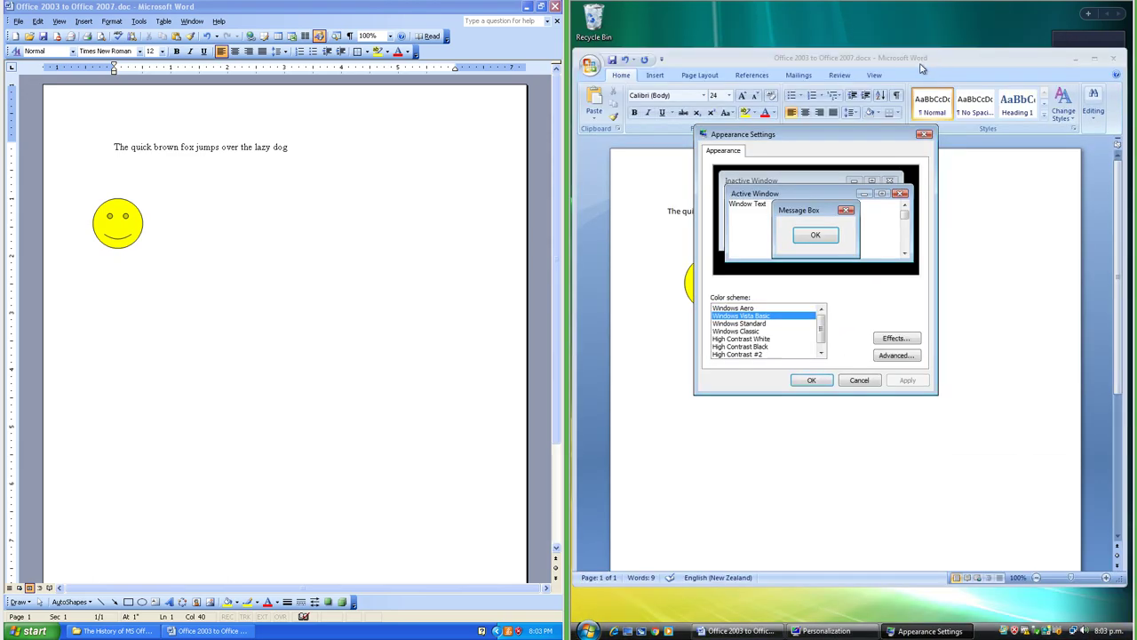
left_click(920, 64)
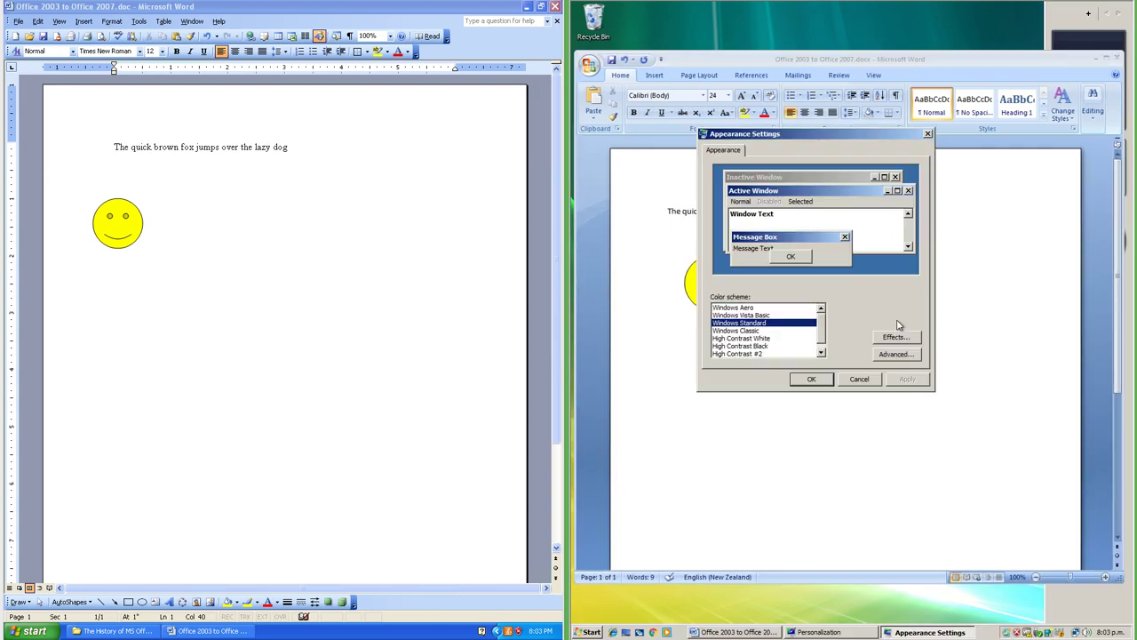
left_click(790, 68)
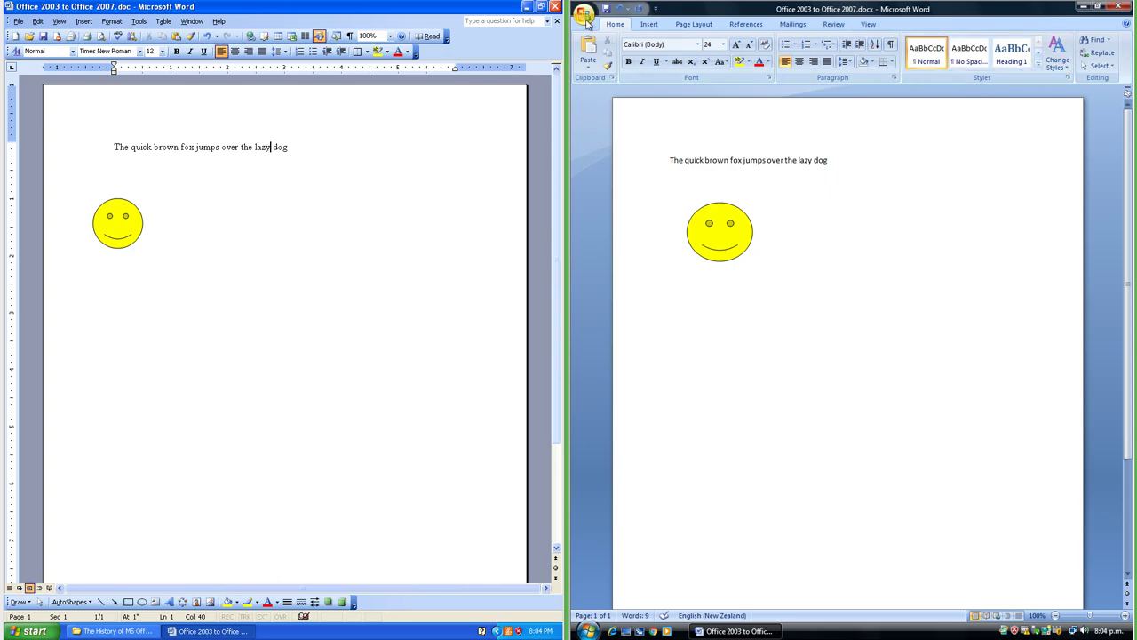
Set Word 2007's colour scheme to Black in Word Options
left_click(584, 18)
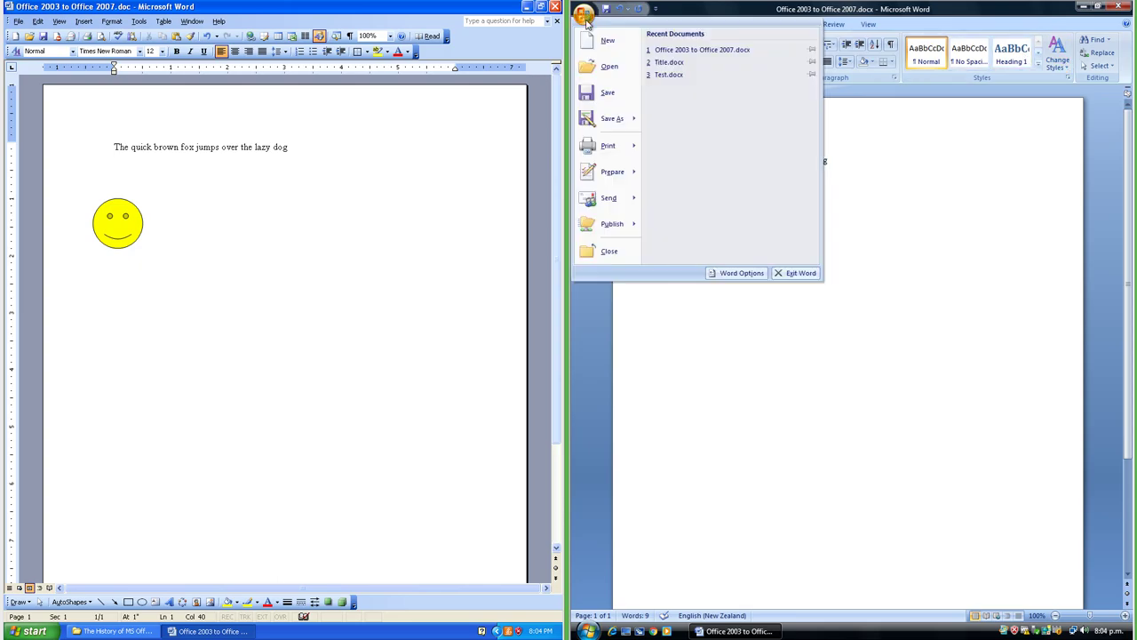
left_click(741, 273)
left_click(782, 228)
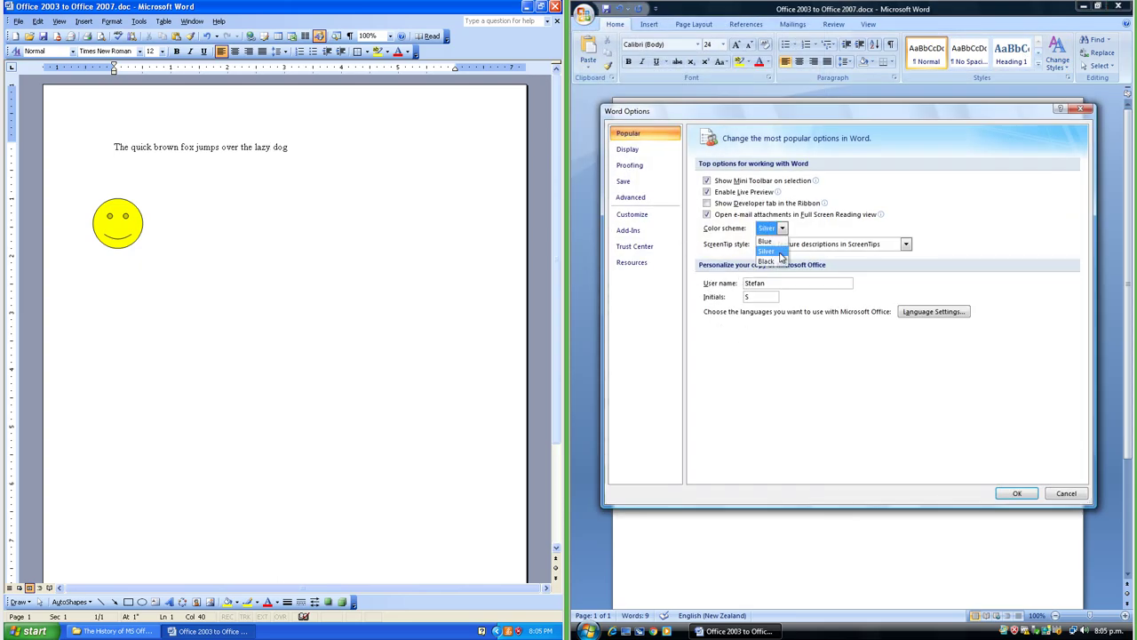
left_click(780, 258)
left_click(1015, 494)
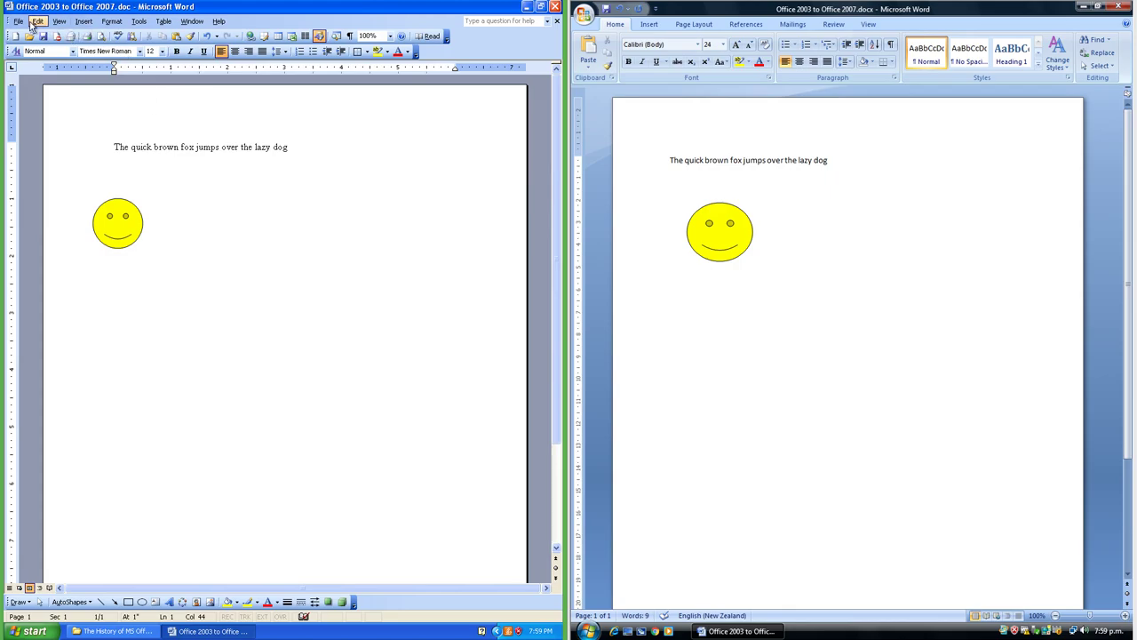
Use Alt shortcuts to open Word 2003's Insert menu and show Word 2007's Home KeyTips
key("alt")
key("i")
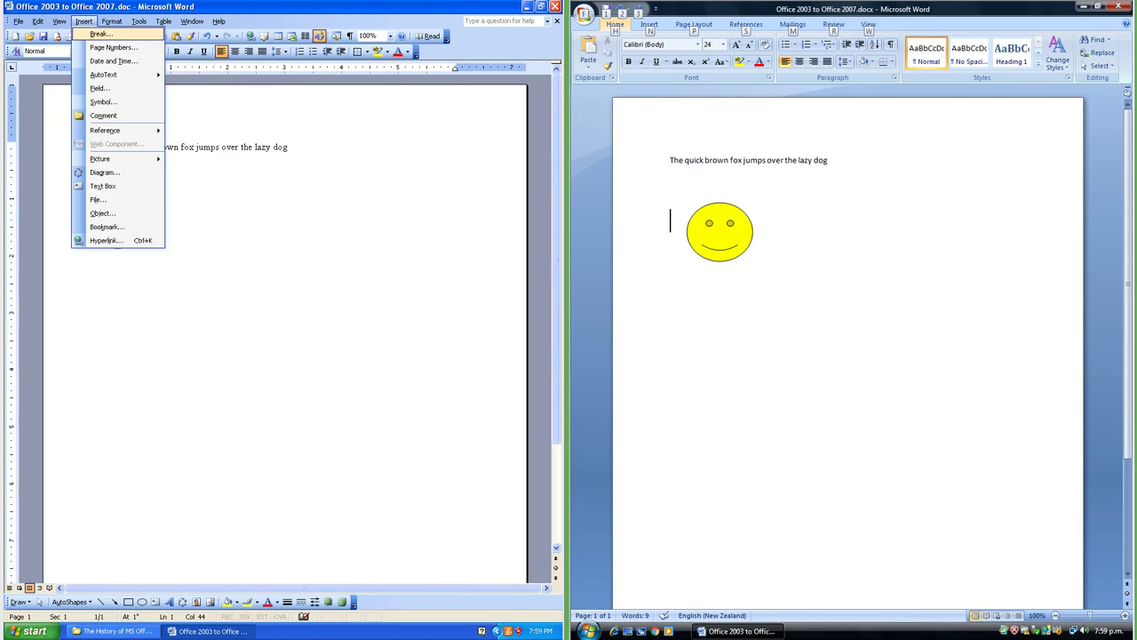
key("h")
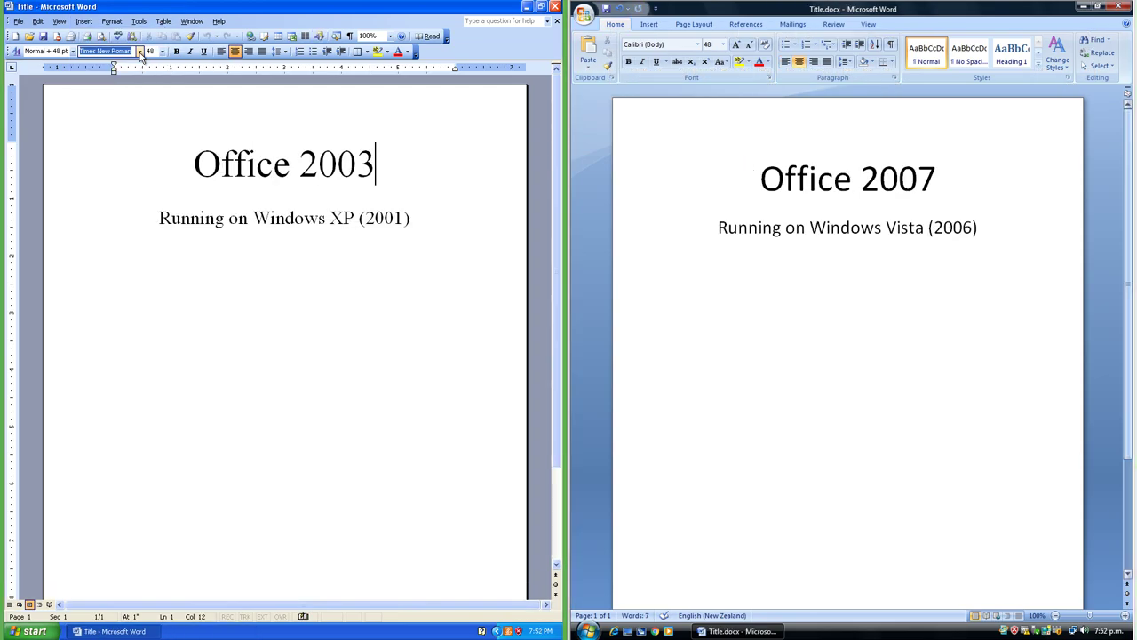
Move to the font size box, then open Word 2003's fully expanded Insert menu
key("ctrl+shift+p")
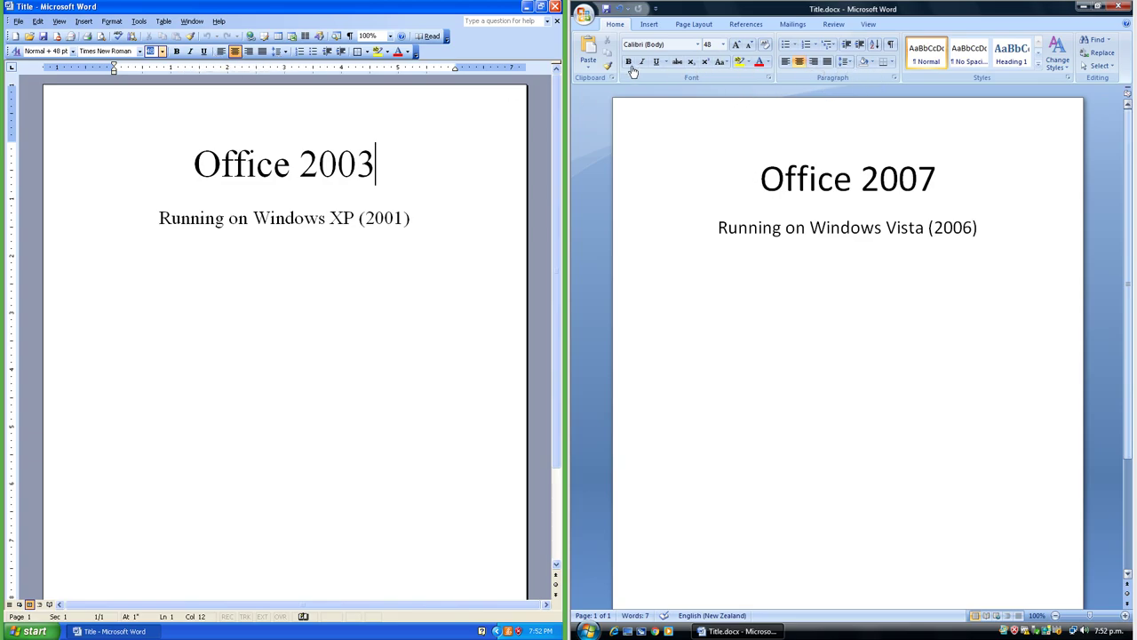
left_click(82, 21)
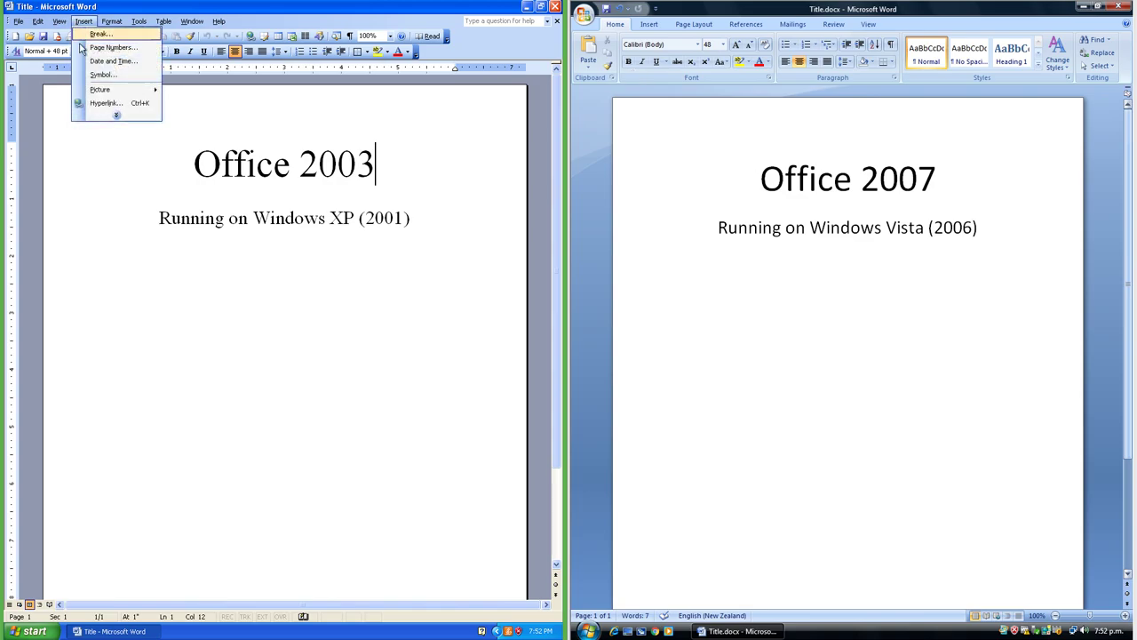
left_click(114, 117)
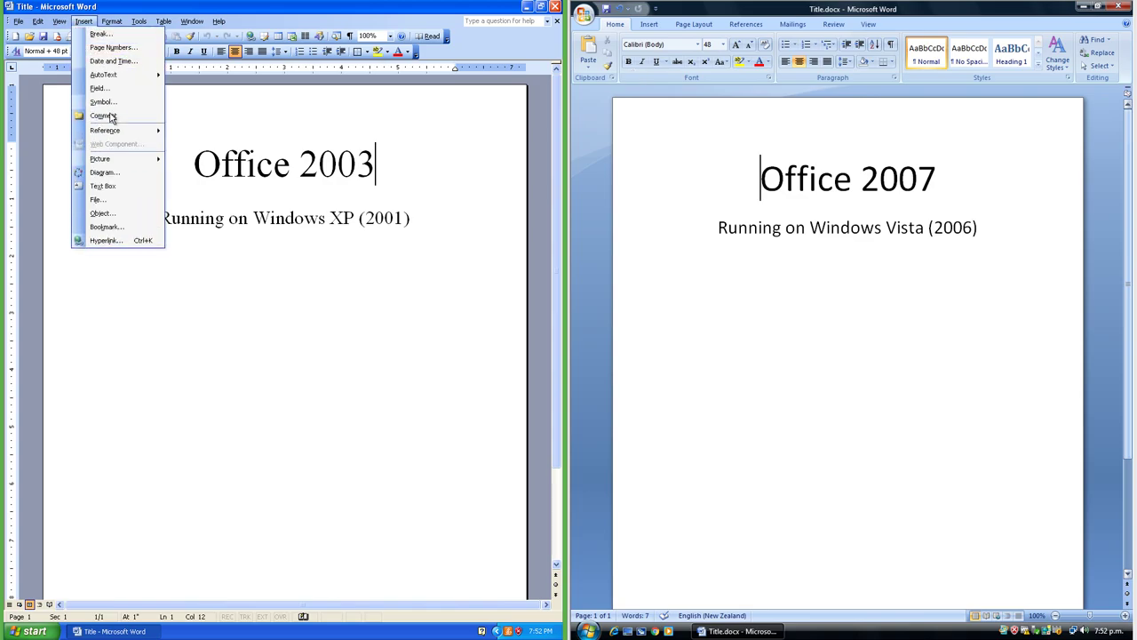
Open Word 2007's Insert tab and preview a table from the Table grid
left_click(648, 25)
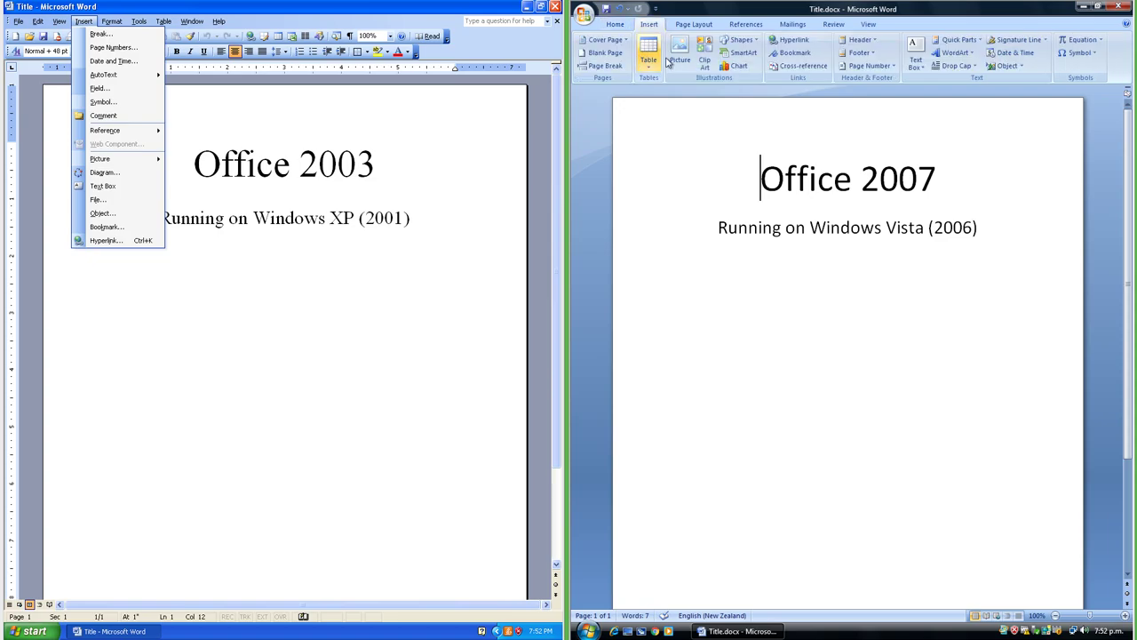
mouse_move(163, 21)
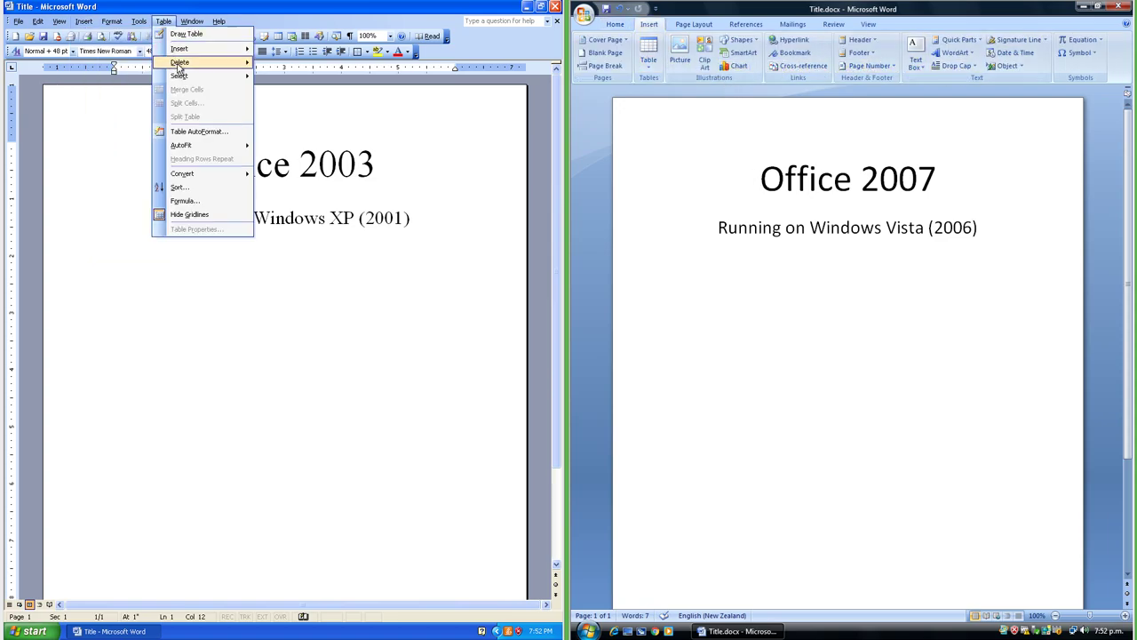
mouse_move(210, 51)
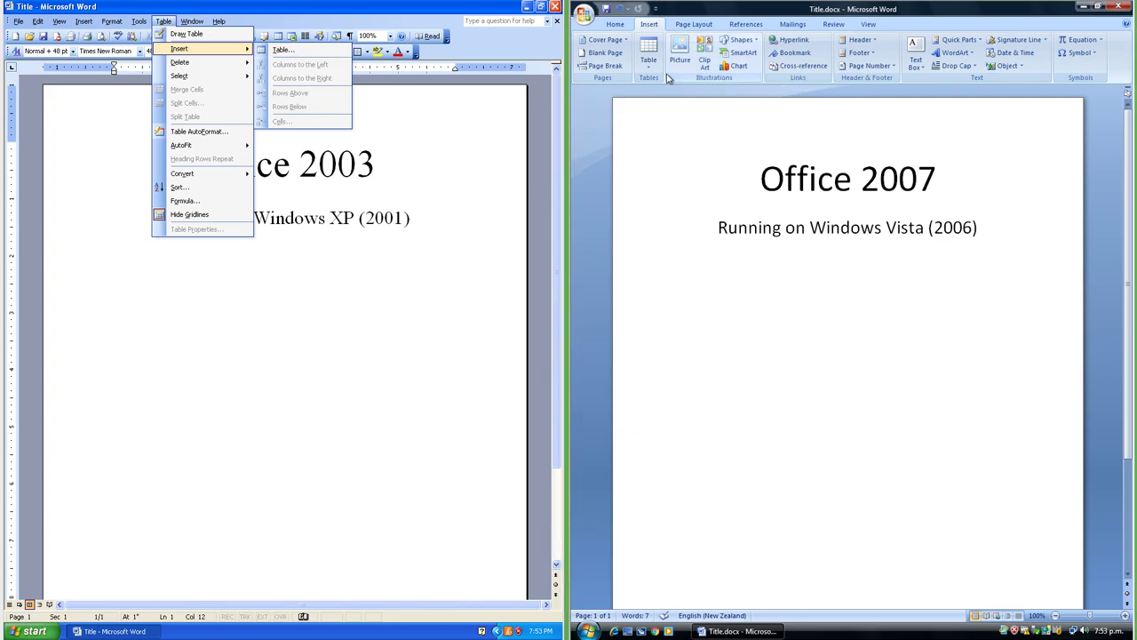
left_click(648, 53)
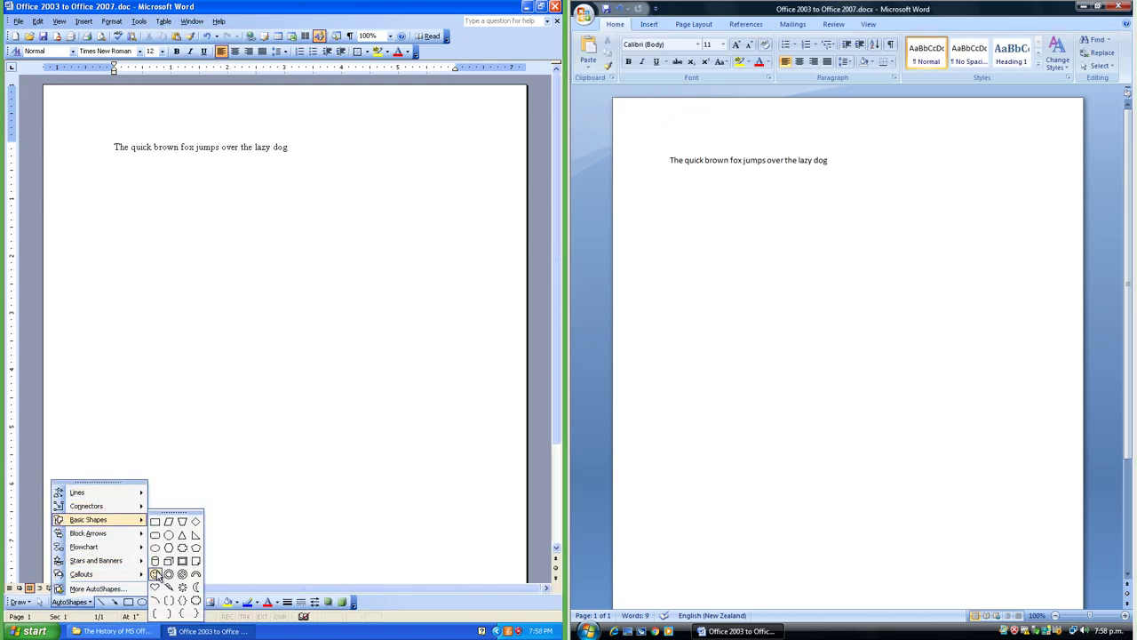
Draw a Smiley Face from Basic Shapes below the sentence in Word 2003
left_click(169, 578)
left_click(106, 383)
left_click_drag(150, 411, 136, 226)
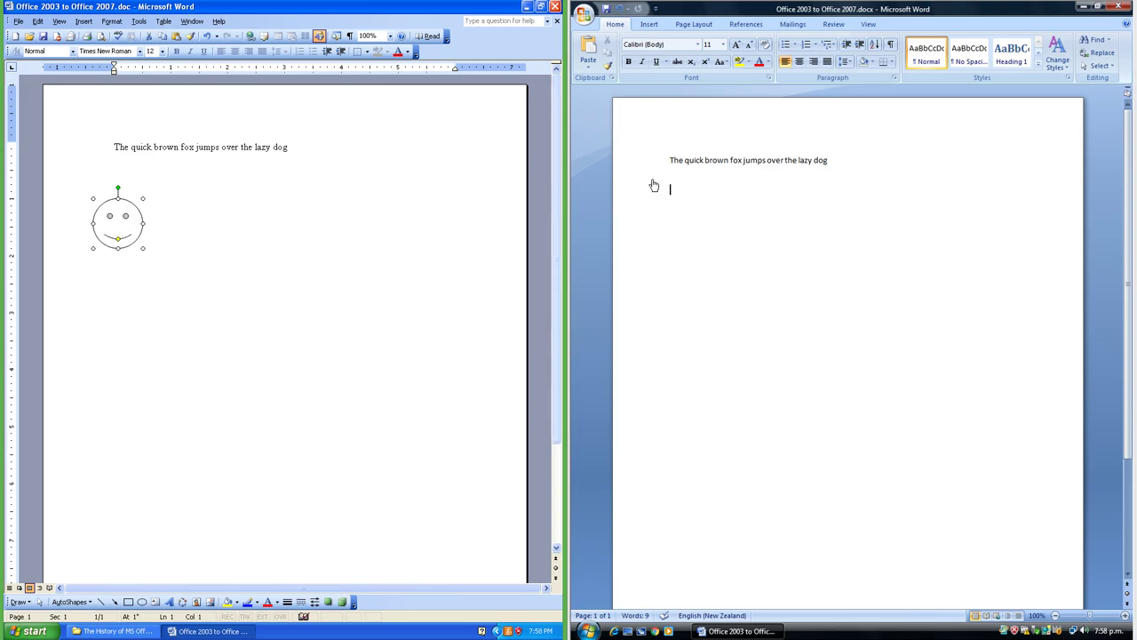
Draw a Smiley Face from Insert > Shapes below the sentence in Word 2007
left_click(654, 183)
left_click(653, 24)
left_click(741, 39)
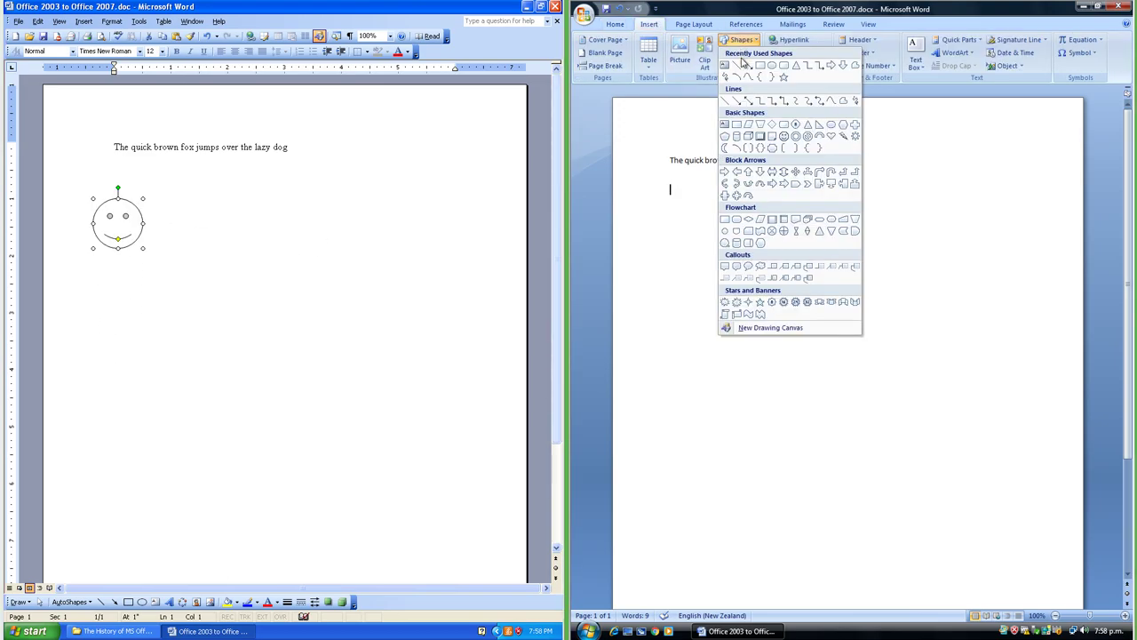
left_click(788, 139)
left_click_drag(685, 204, 754, 261)
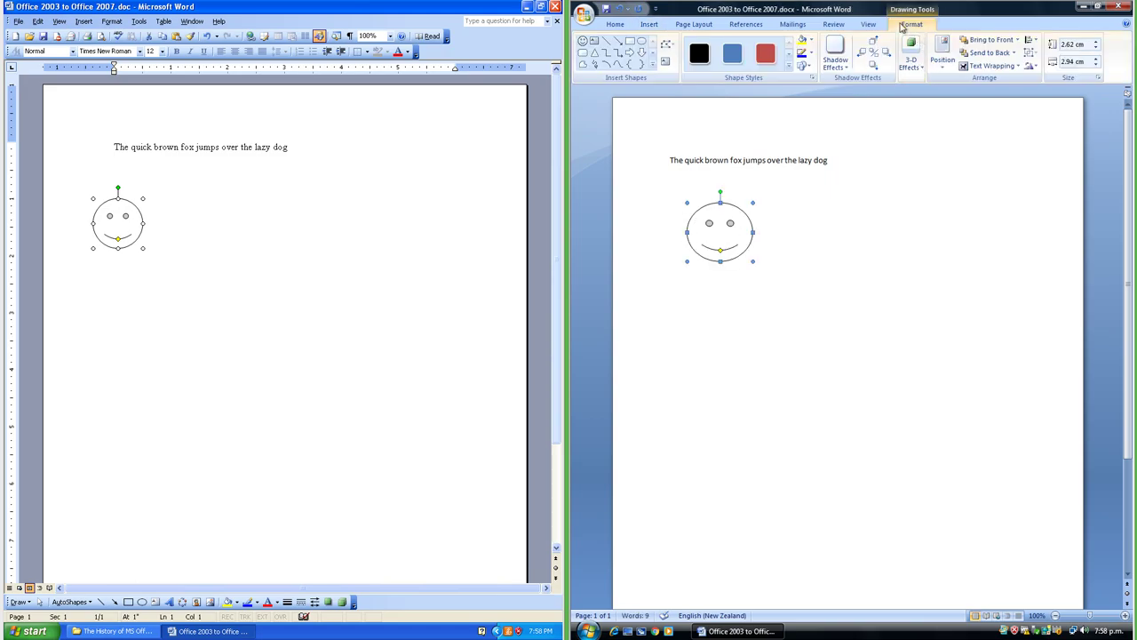
left_click(876, 25)
Fill the Word 2003 smiley via Fill Color and the Word 2007 smiley via Shape Fill with yellow
left_click(917, 23)
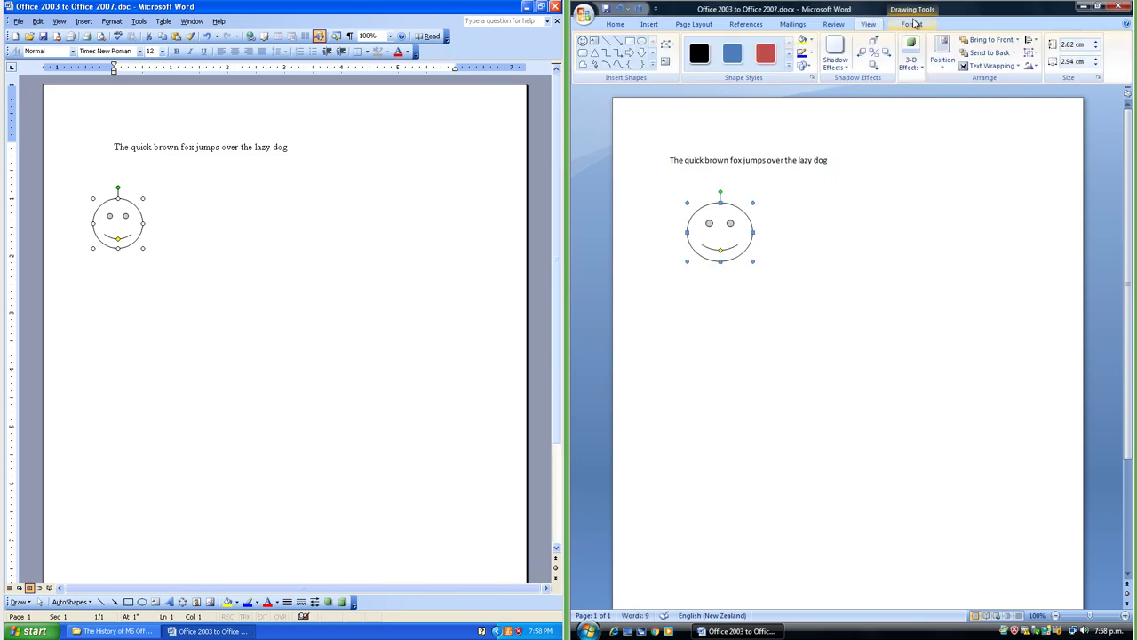
left_click(237, 602)
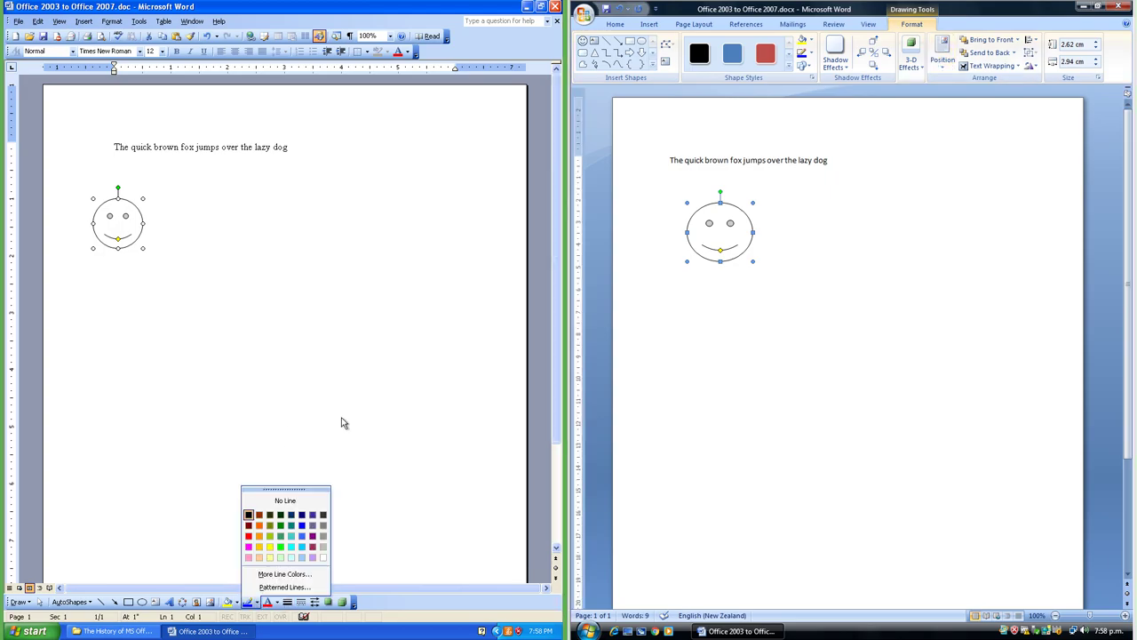
left_click(249, 547)
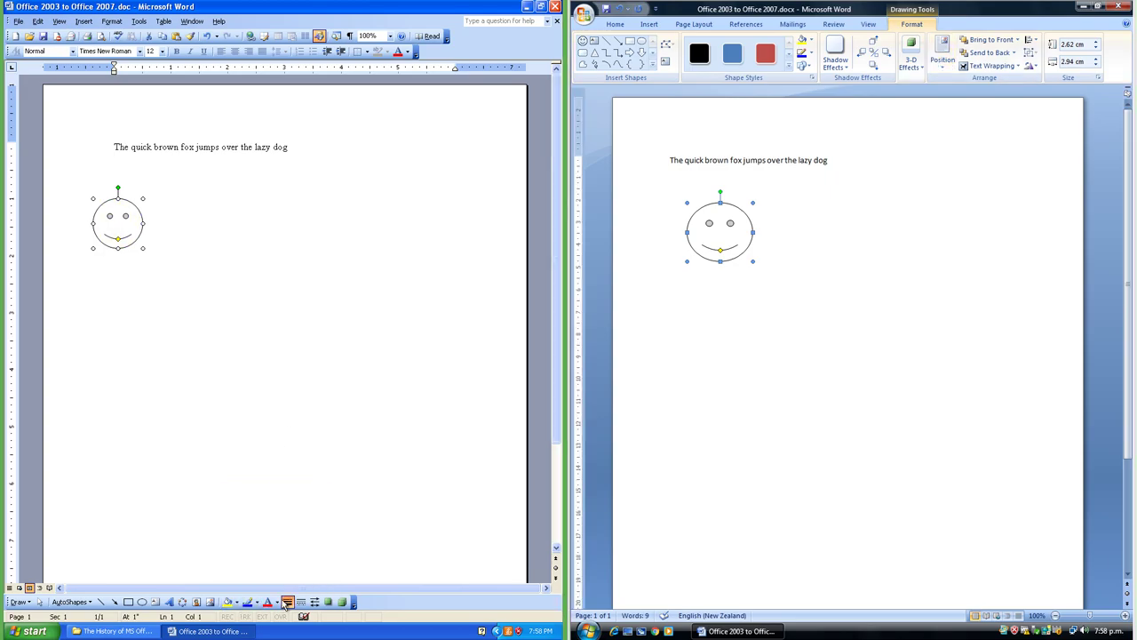
left_click(812, 42)
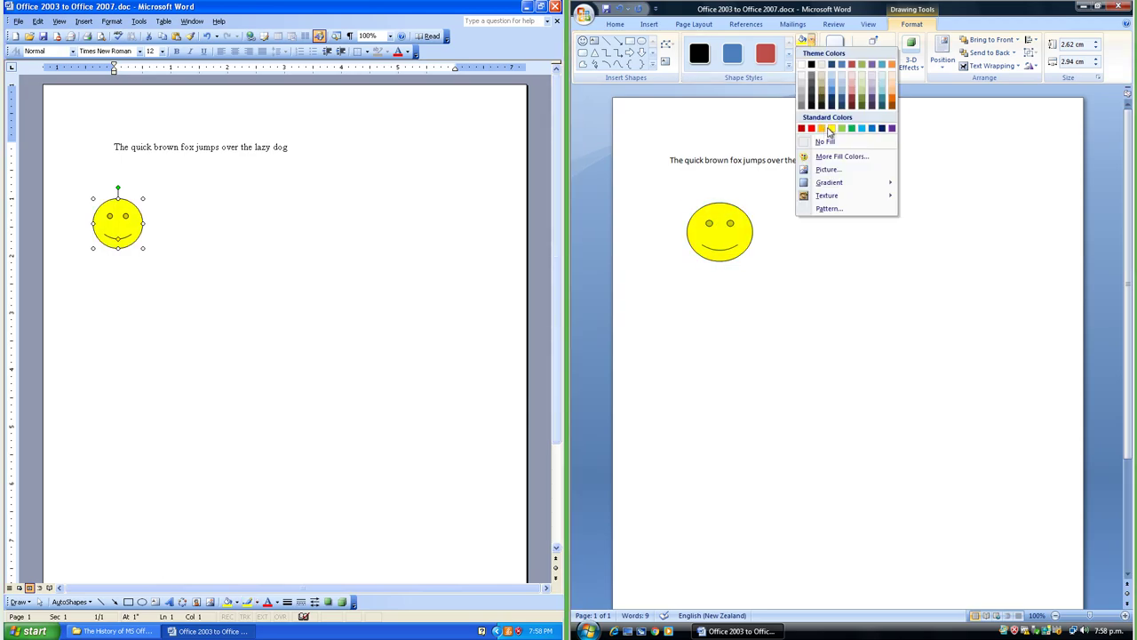
left_click(828, 129)
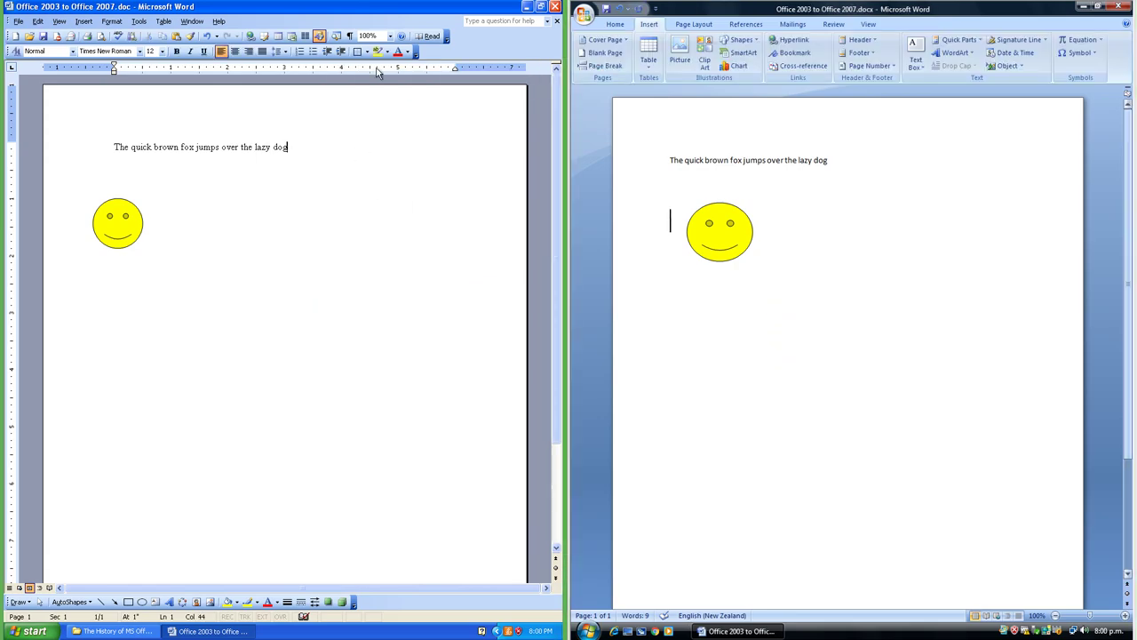
Preview zoom and font sizes, then position the water-lily and forest photos beside the smileys
left_click(389, 37)
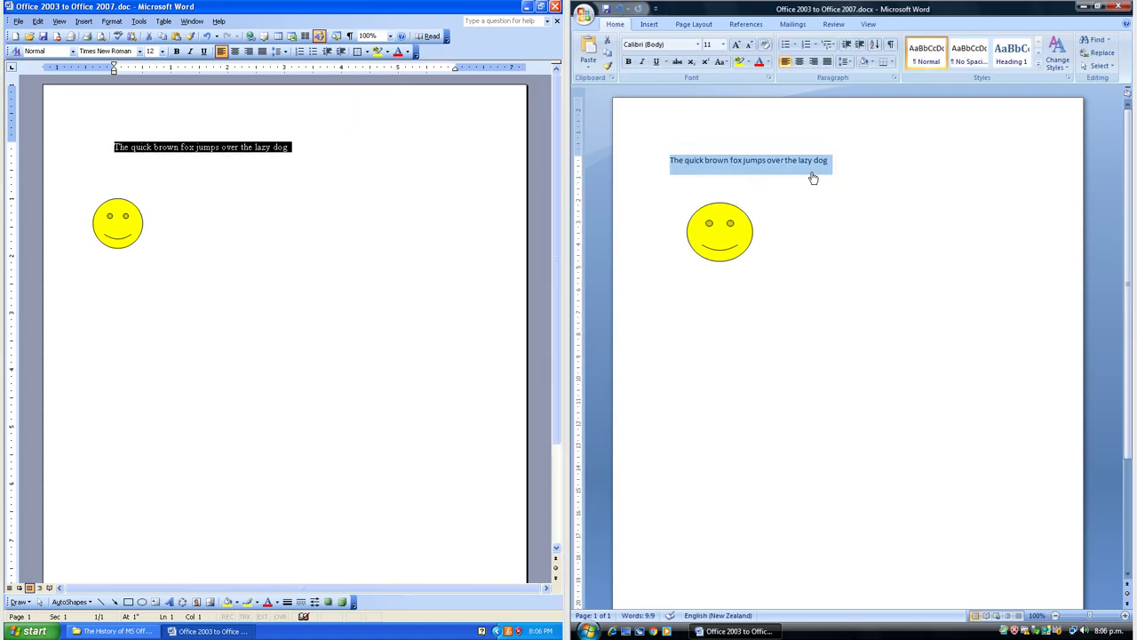
left_click(723, 44)
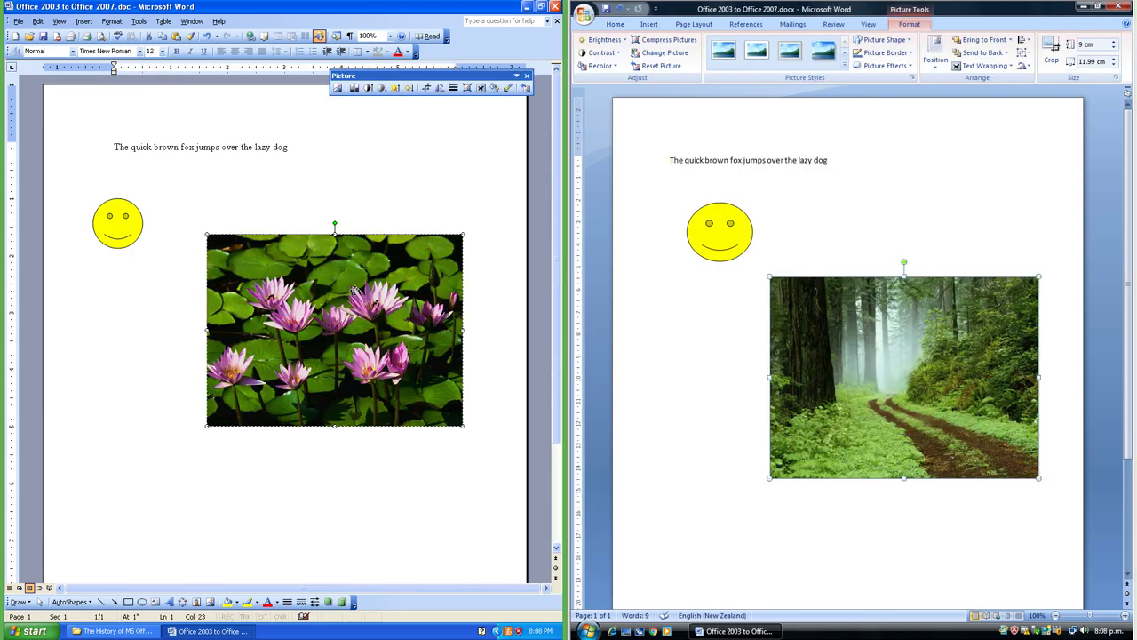
left_click_drag(348, 292, 347, 327)
mouse_move(875, 362)
left_mouse_down()
mouse_move(822, 394)
mouse_move(788, 289)
mouse_move(787, 387)
mouse_move(870, 350)
left_mouse_up()
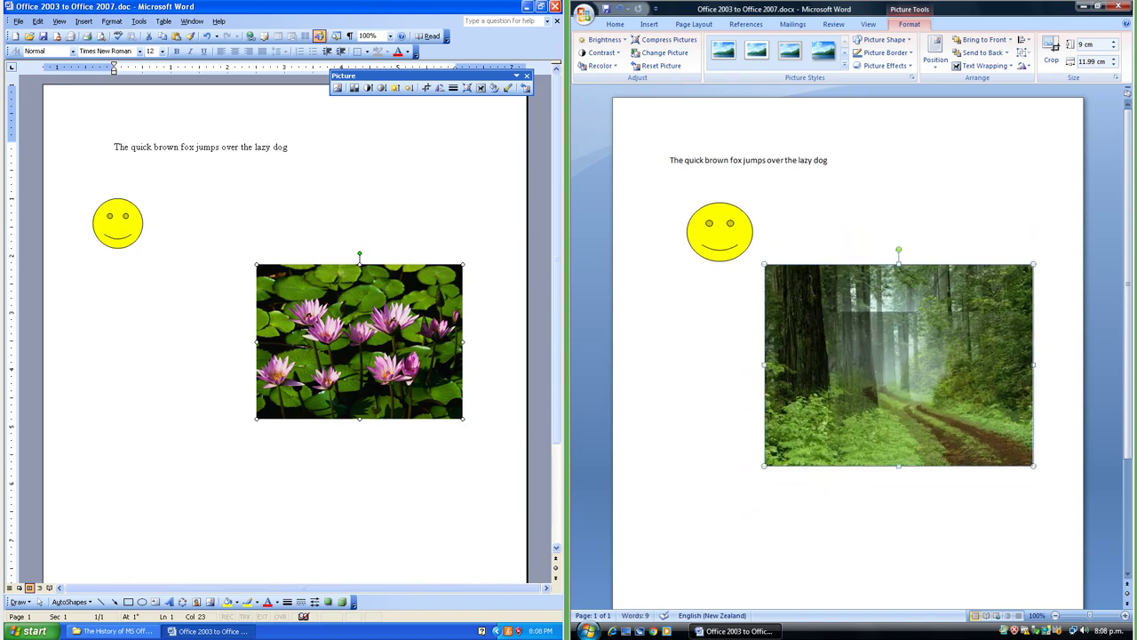
Resize the forest picture to 8.02 cm wide and save the document as Word 97-2003 .doc
left_click_drag(764, 264, 794, 286)
left_click(290, 146)
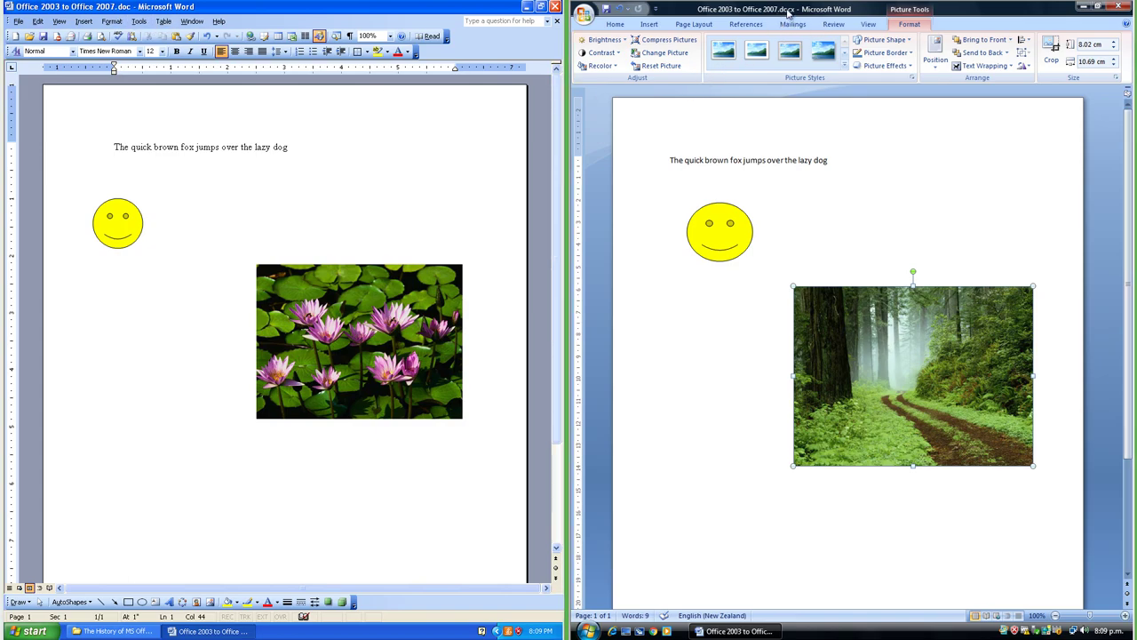
left_click(583, 13)
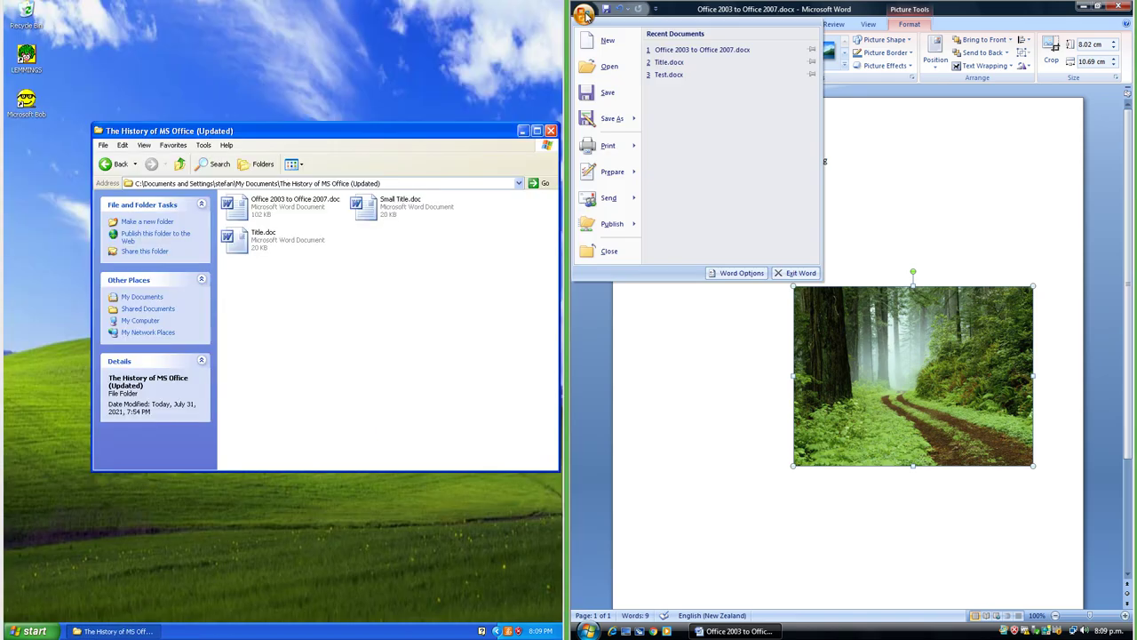
mouse_move(611, 118)
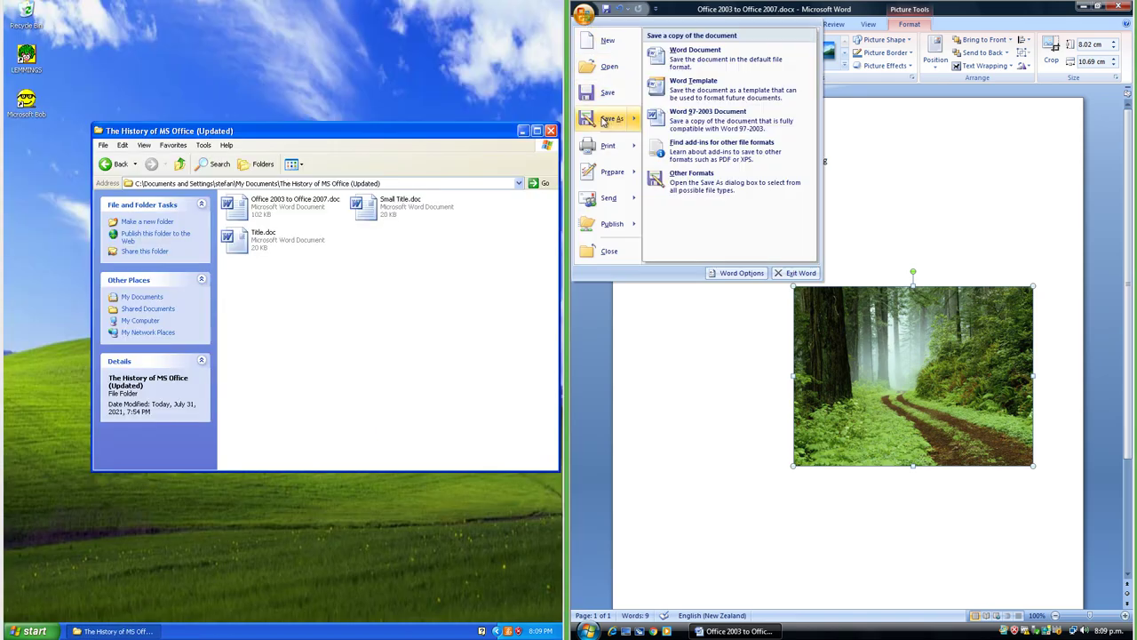
left_click(711, 112)
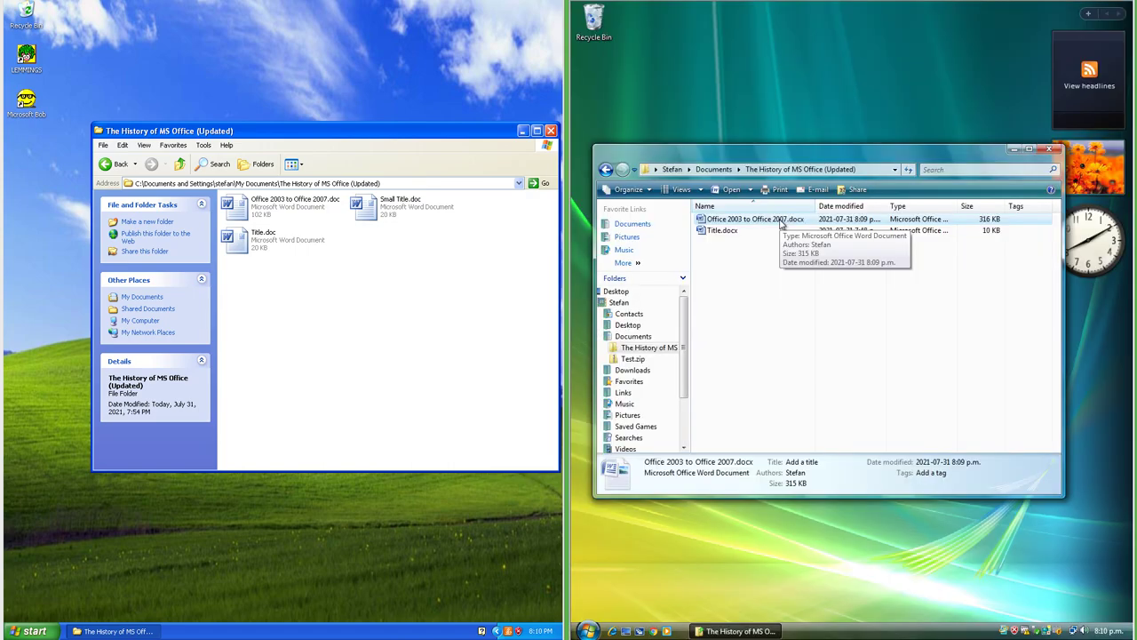
Duplicate the .docx file in Explorer and start renaming the copy
left_click_drag(782, 224, 785, 282)
left_click(809, 238)
left_click_drag(827, 230, 789, 230)
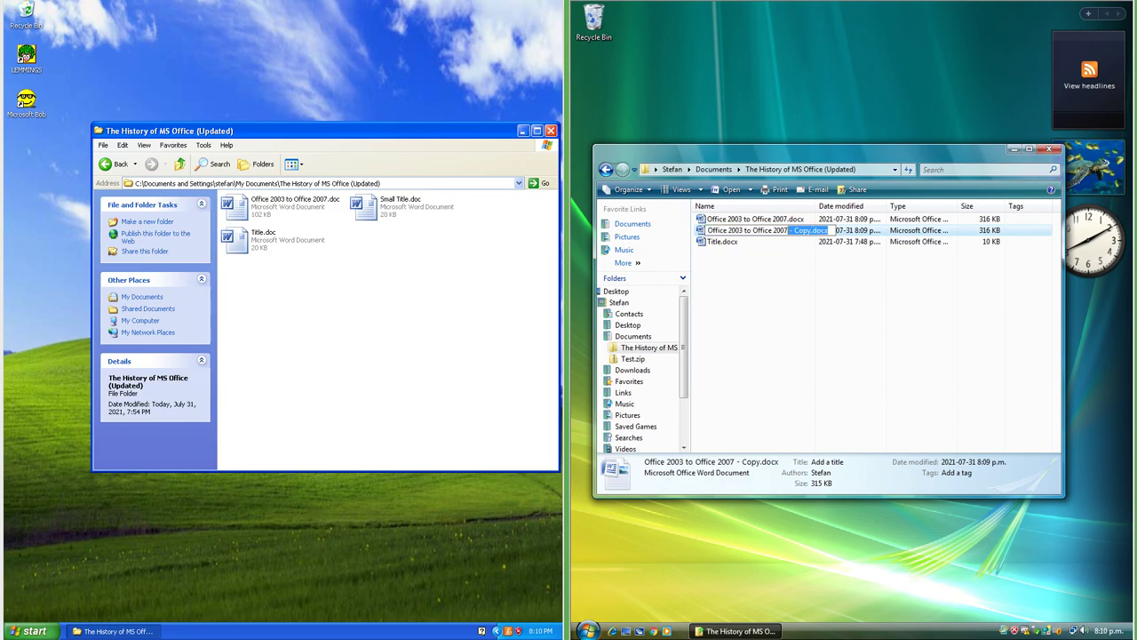
Rename the .docx copy to .zip and browse its word/media folders, forest image and document.xml
type(".zip")
key("Return")
key("Return")
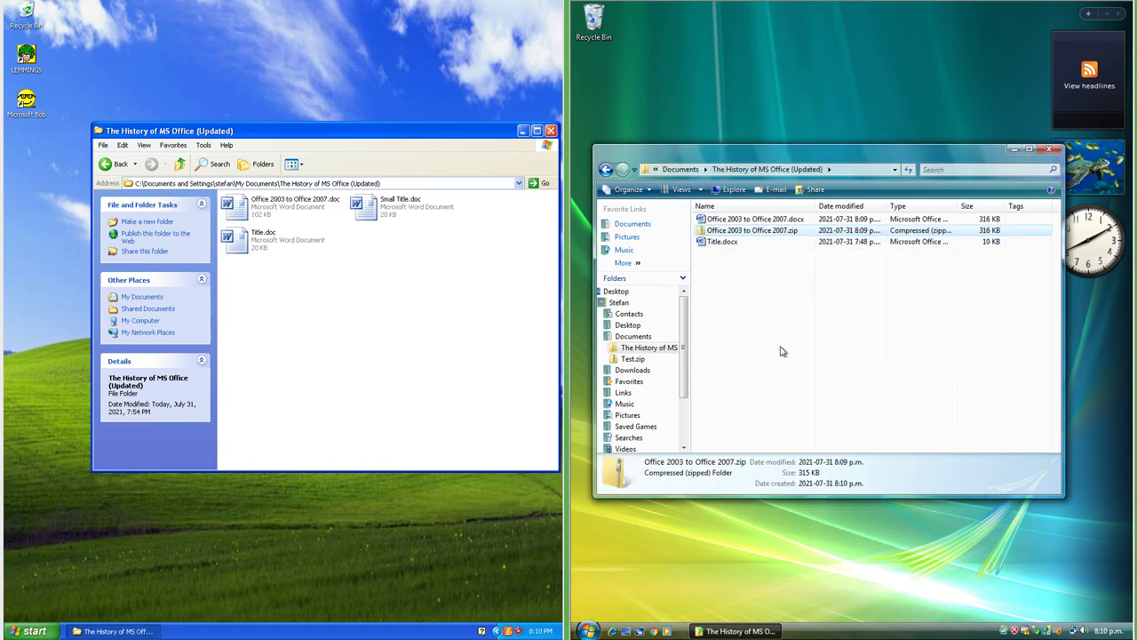
double_click(762, 228)
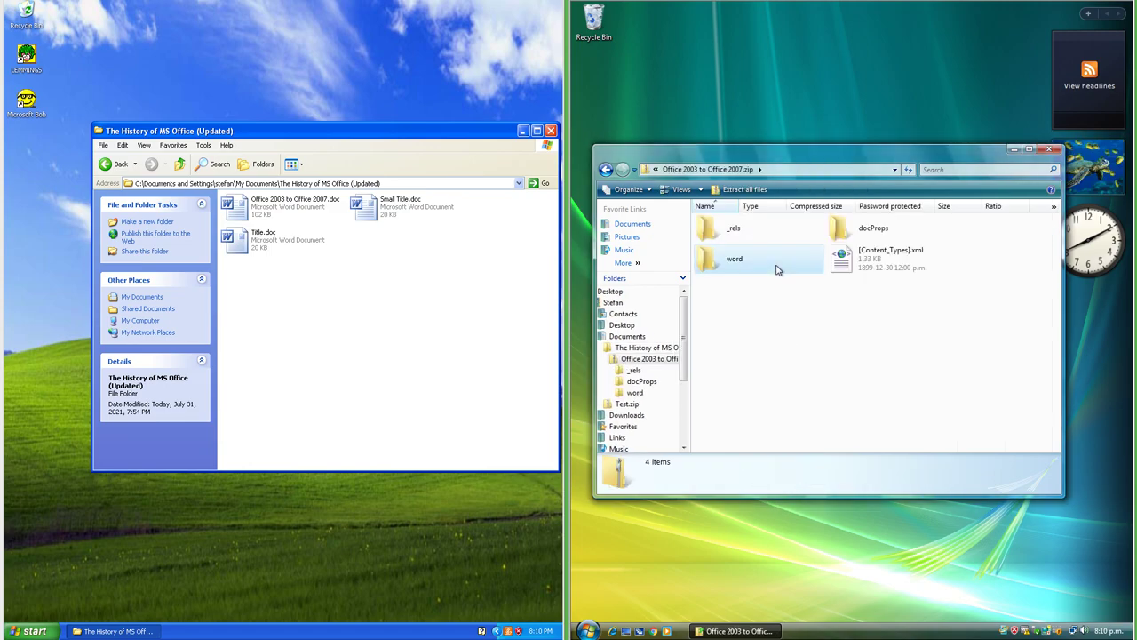
double_click(776, 267)
double_click(867, 228)
double_click(710, 229)
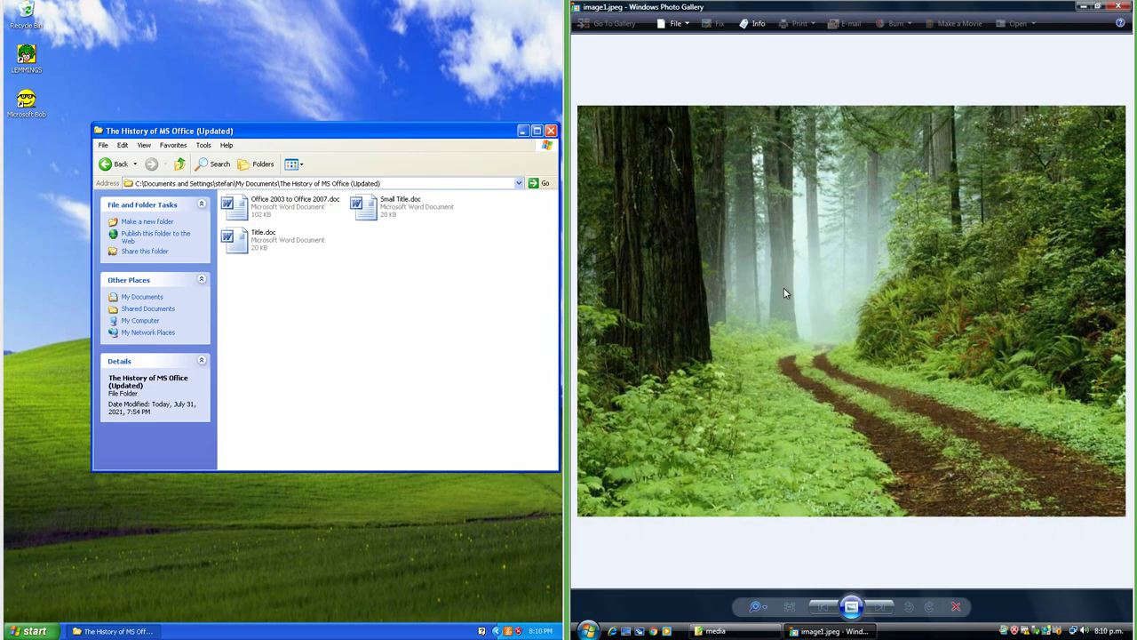
key("alt+F4")
double_click(876, 259)
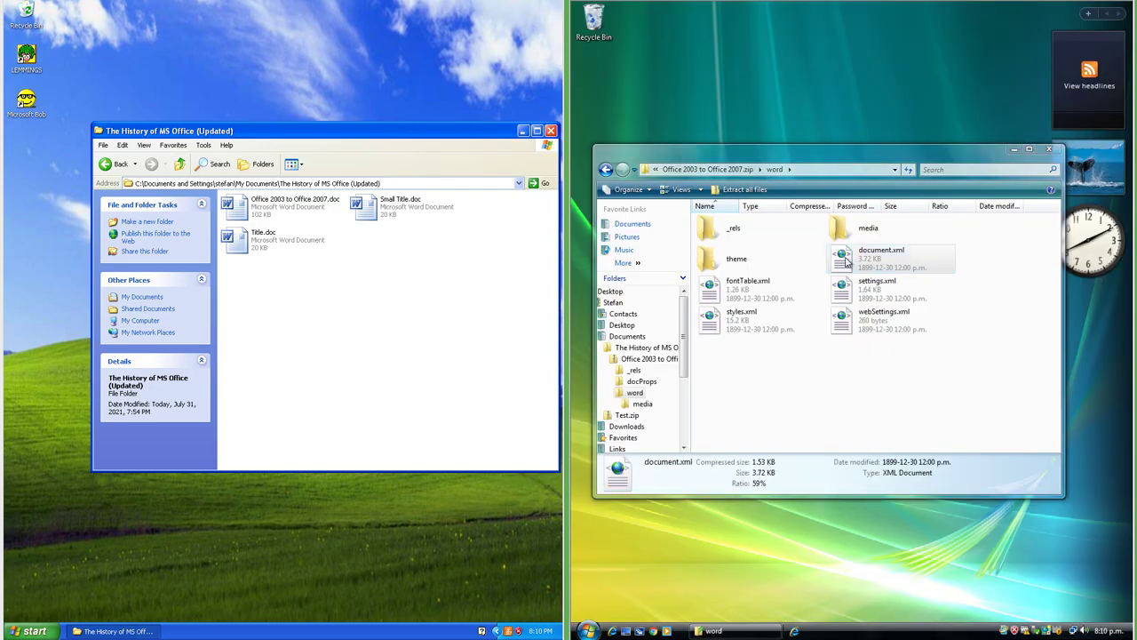
scroll(781, 177, "down", 5)
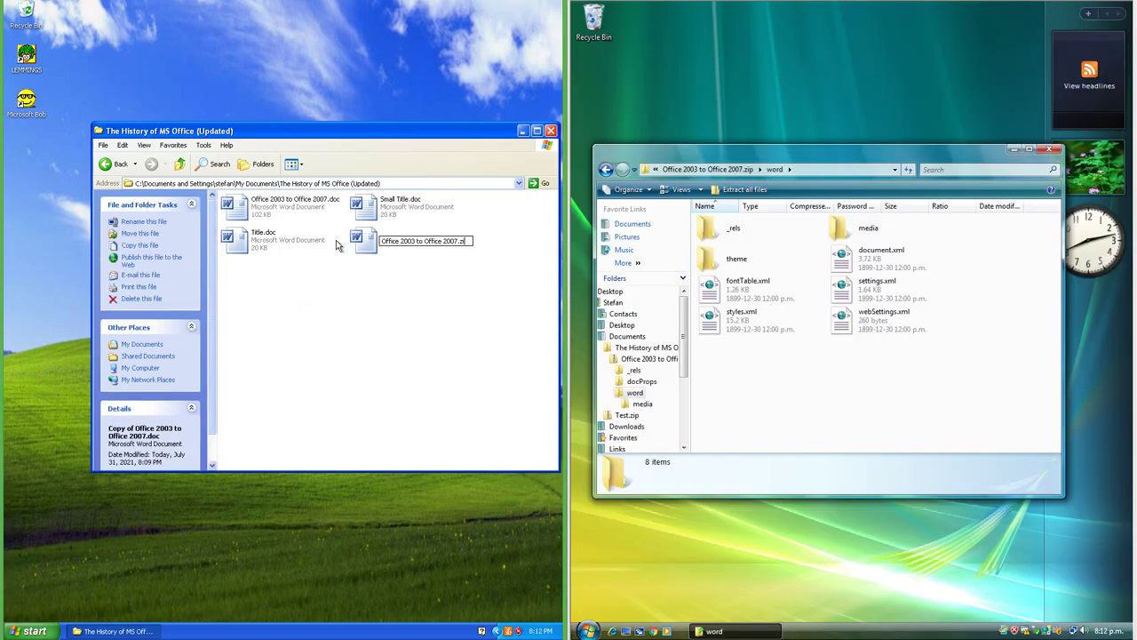
Rename the .doc copy to .zip, open it in Notepad, and highlight the fox sentence in the binary
key("Return")
key("Return")
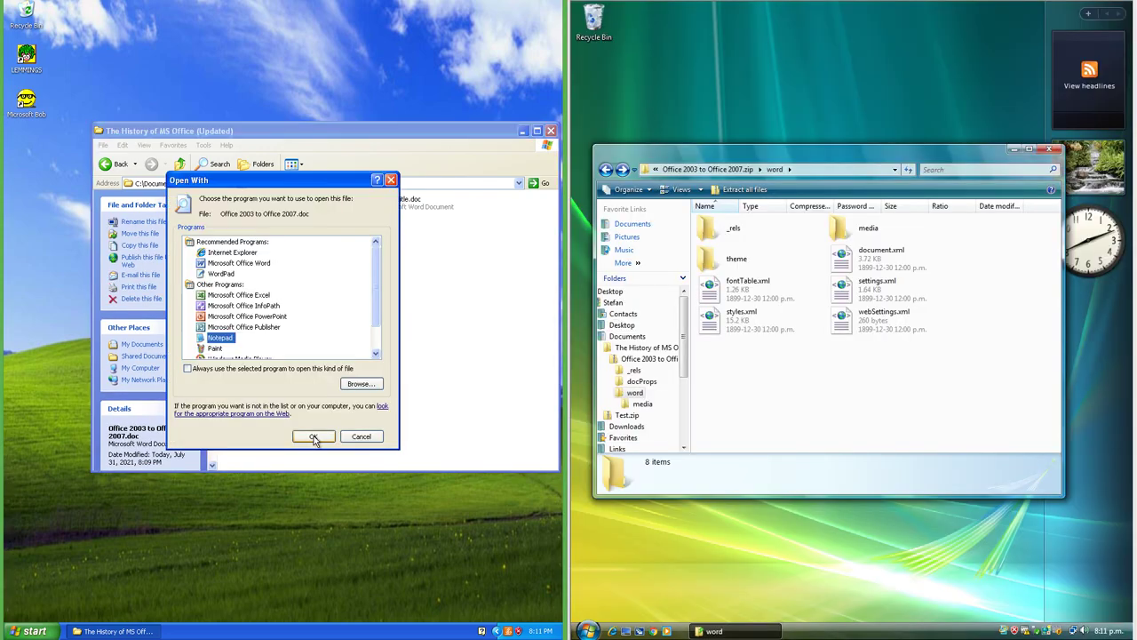
left_click(368, 436)
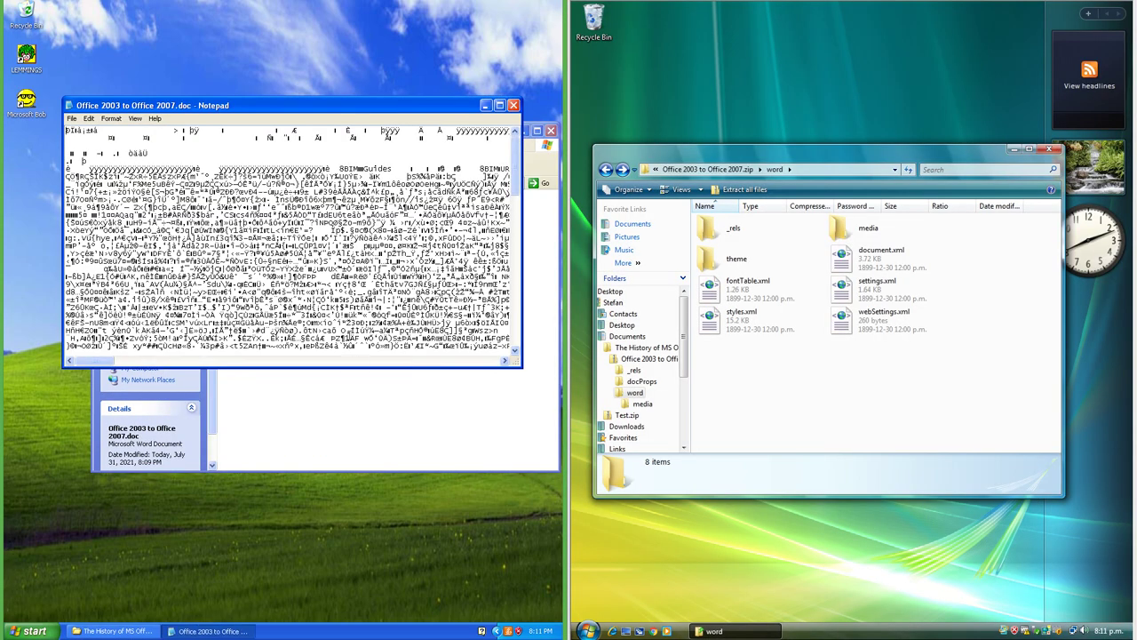
left_click(528, 137)
left_click_drag(497, 616, 459, 616)
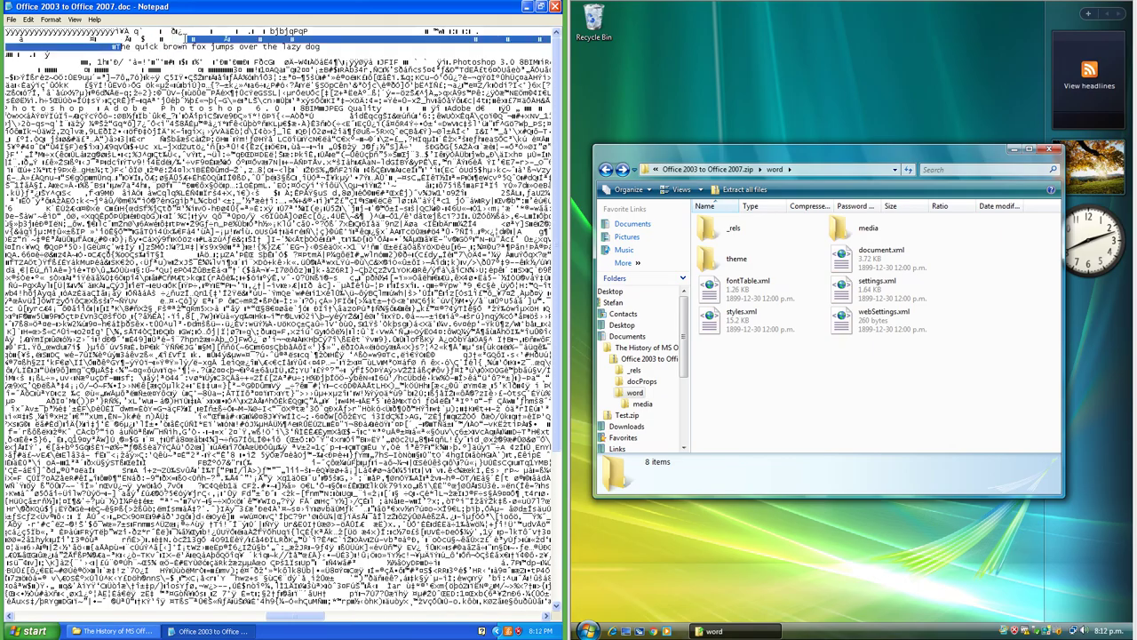
left_click_drag(114, 46, 325, 46)
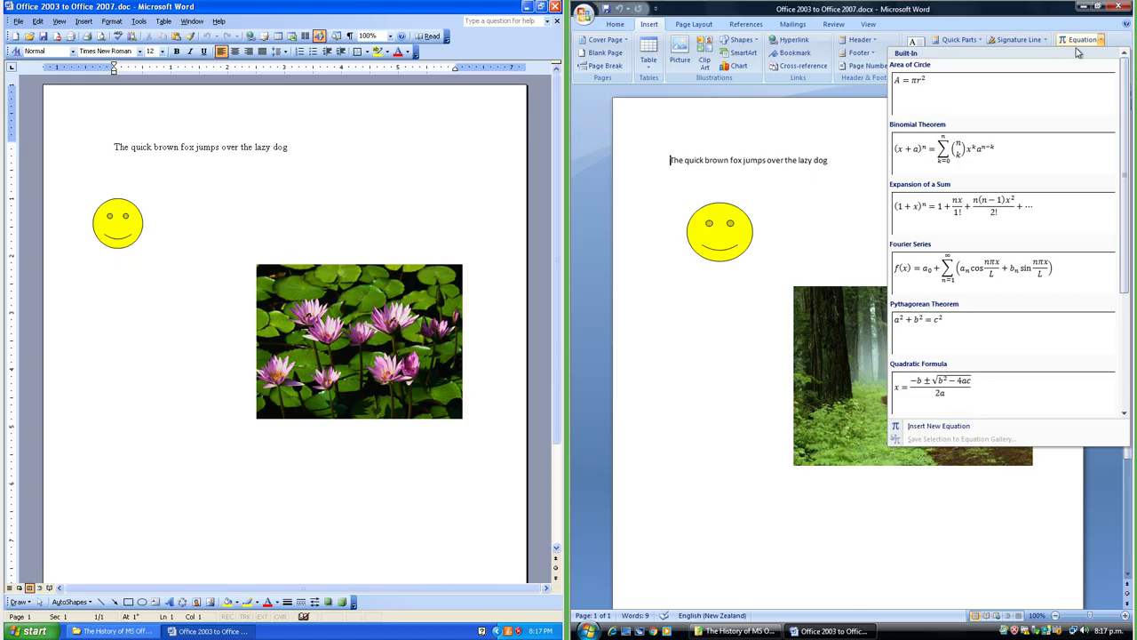
Insert a new equation containing a cube-root radical and view the Table of Contents choices
left_click(1076, 48)
left_click(901, 55)
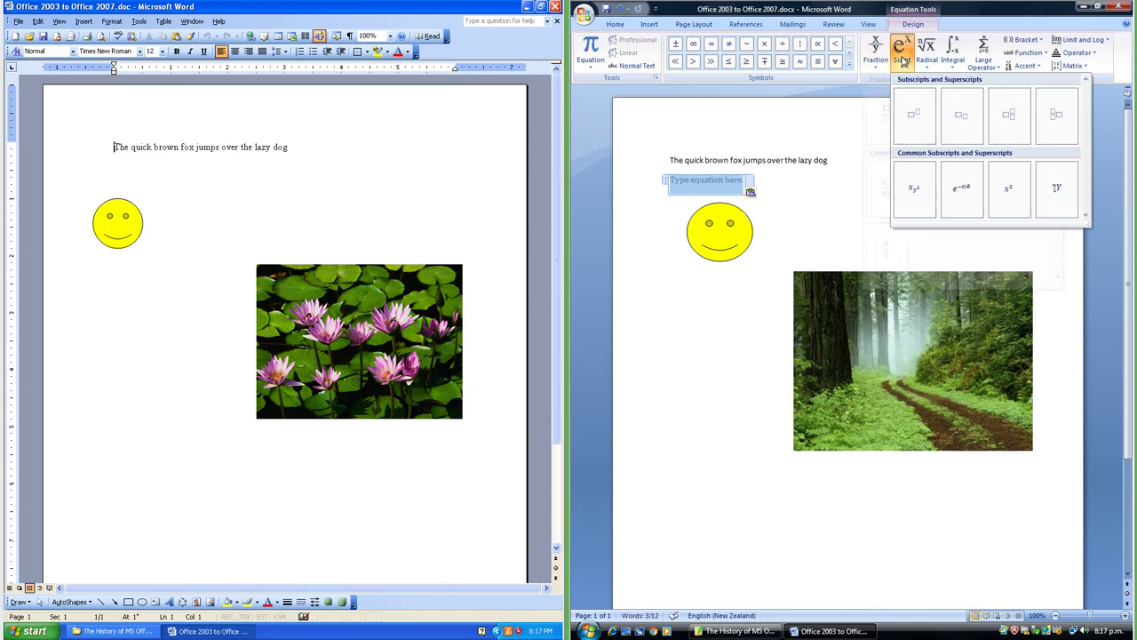
left_click(926, 51)
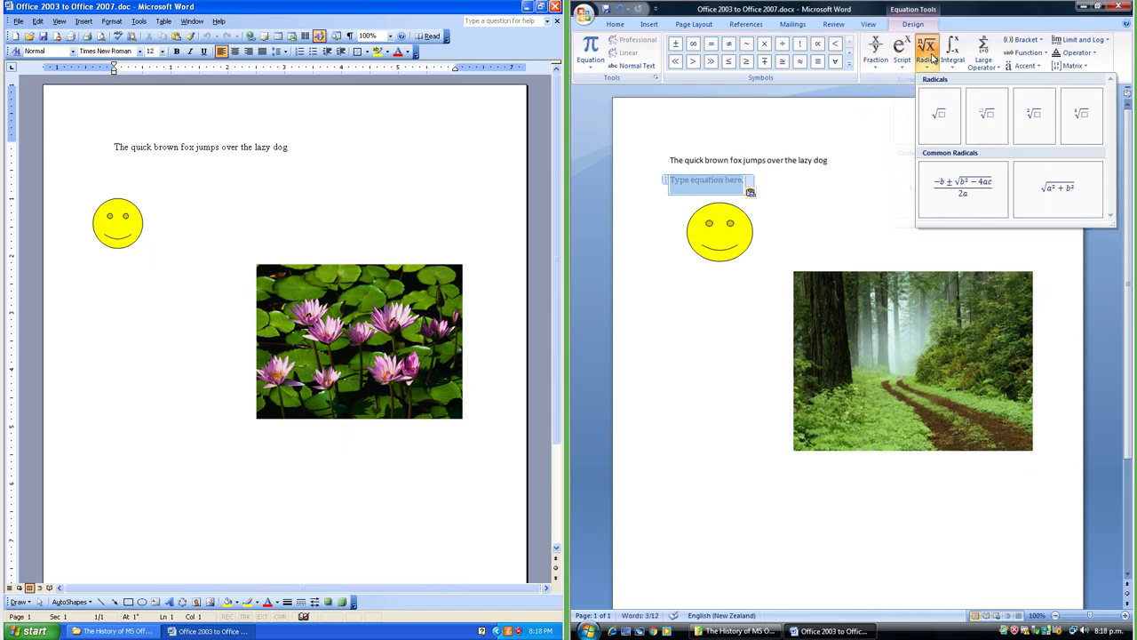
left_click(1028, 115)
left_click(588, 69)
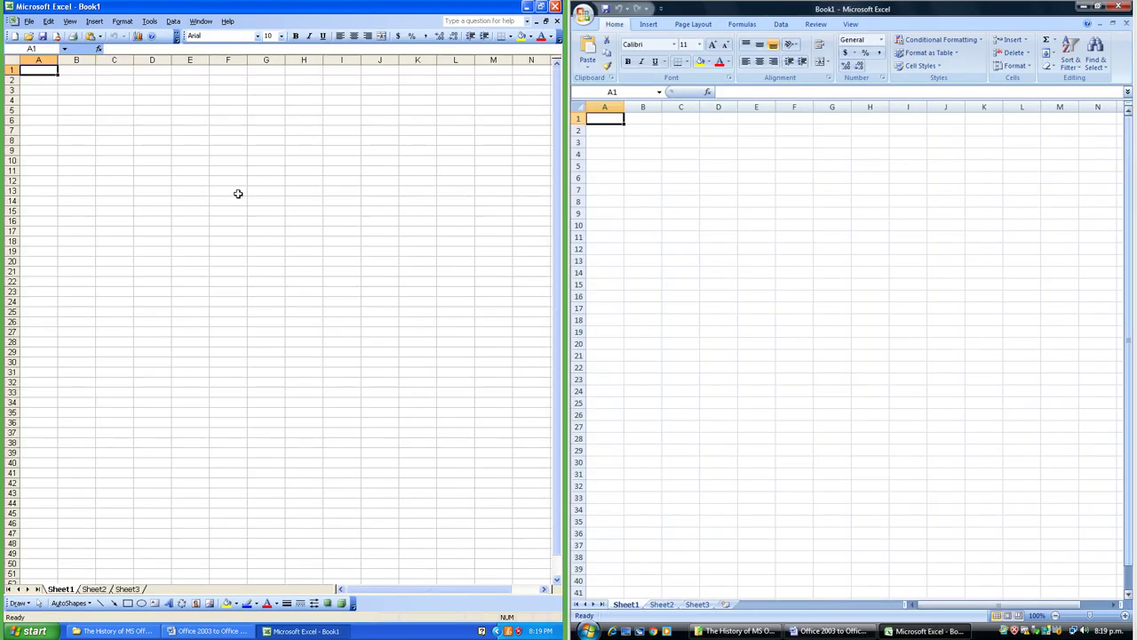
Jump to Excel 2003's last row and column, cell IV65536
key("ctrl+Down")
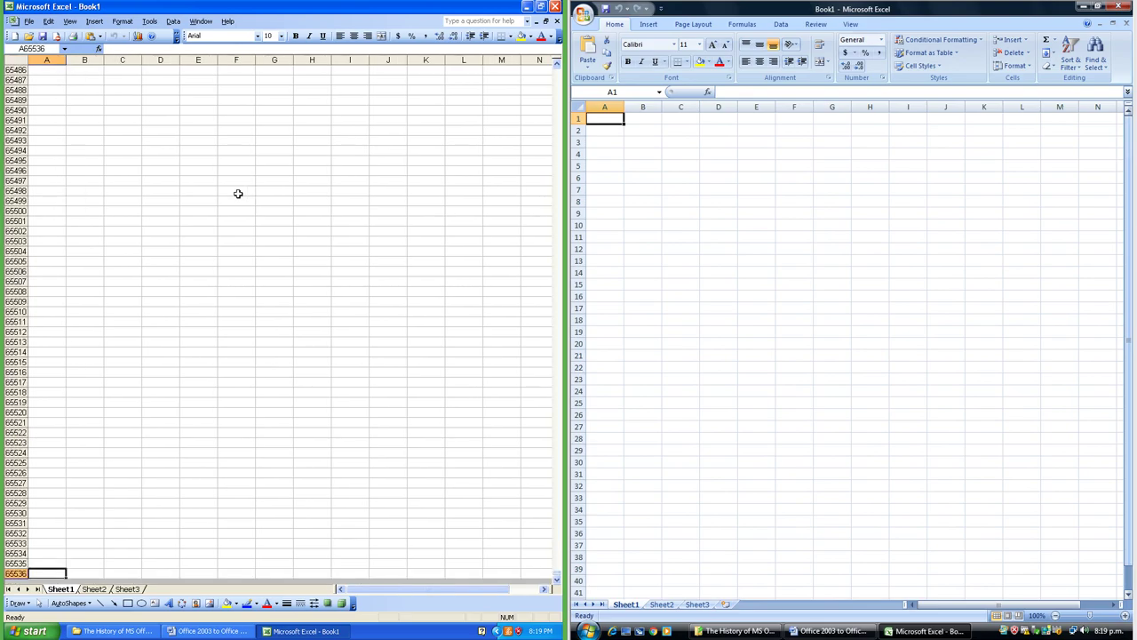
key("ctrl+Right")
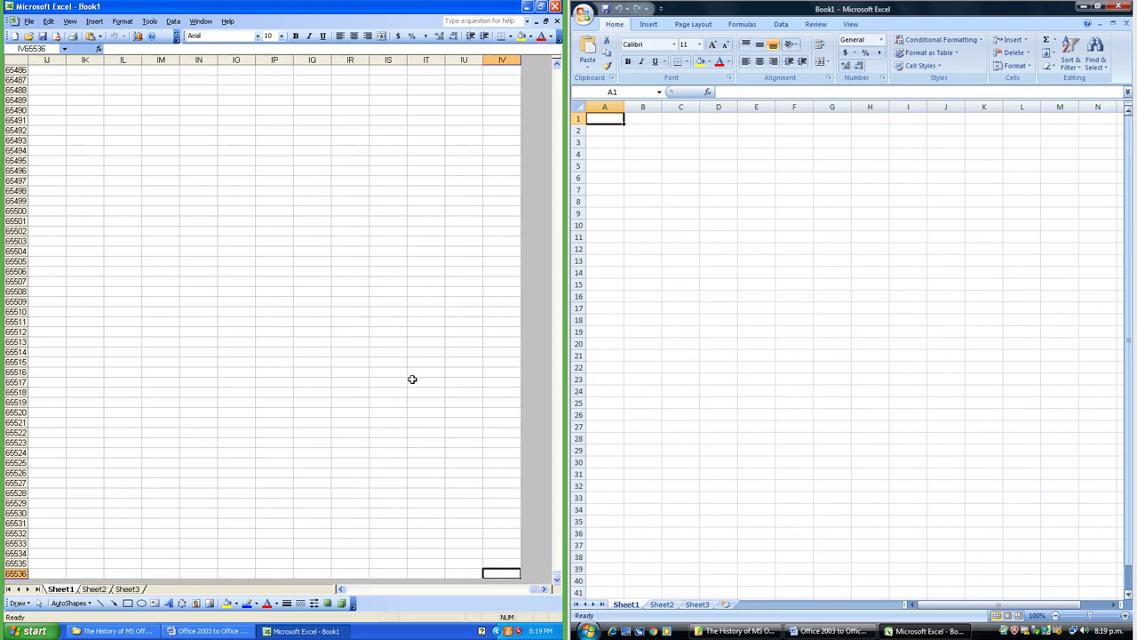
scroll(412, 379, "down", 1)
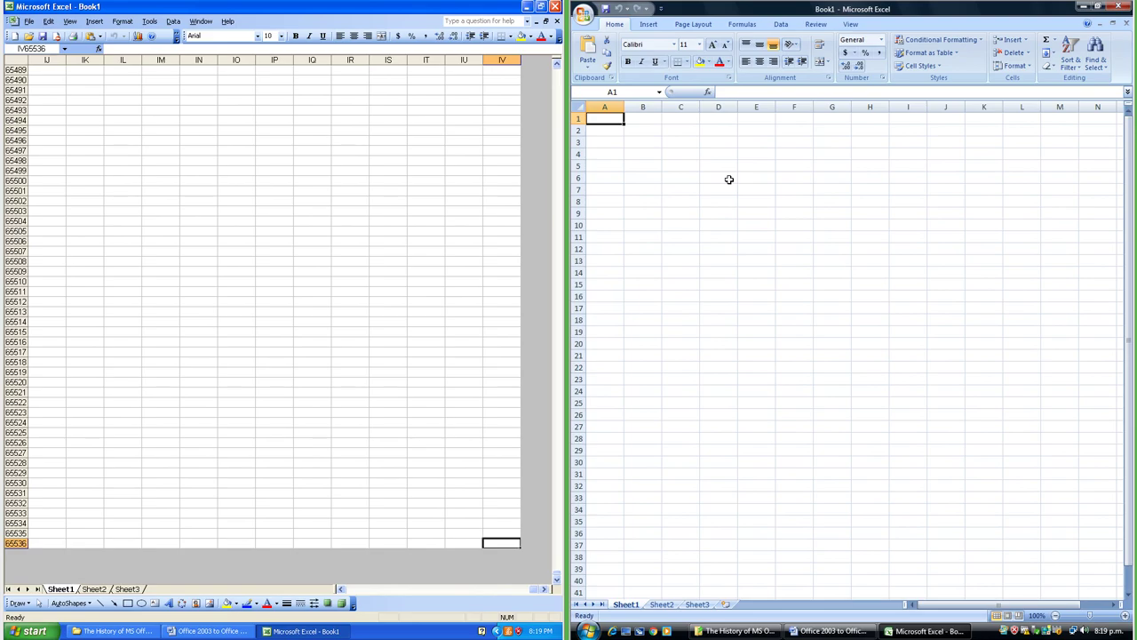
Jump to Excel 2007's last row and column, cell XFD1048576
key("ctrl+Down")
scroll(747, 402, "down", 1)
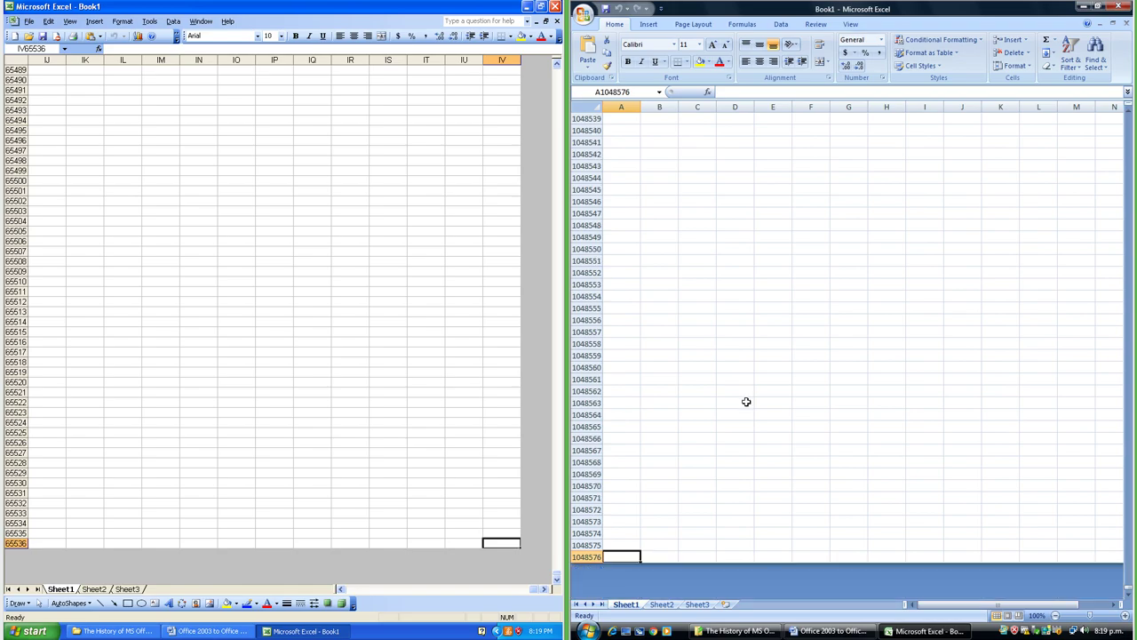
key("ctrl+Right")
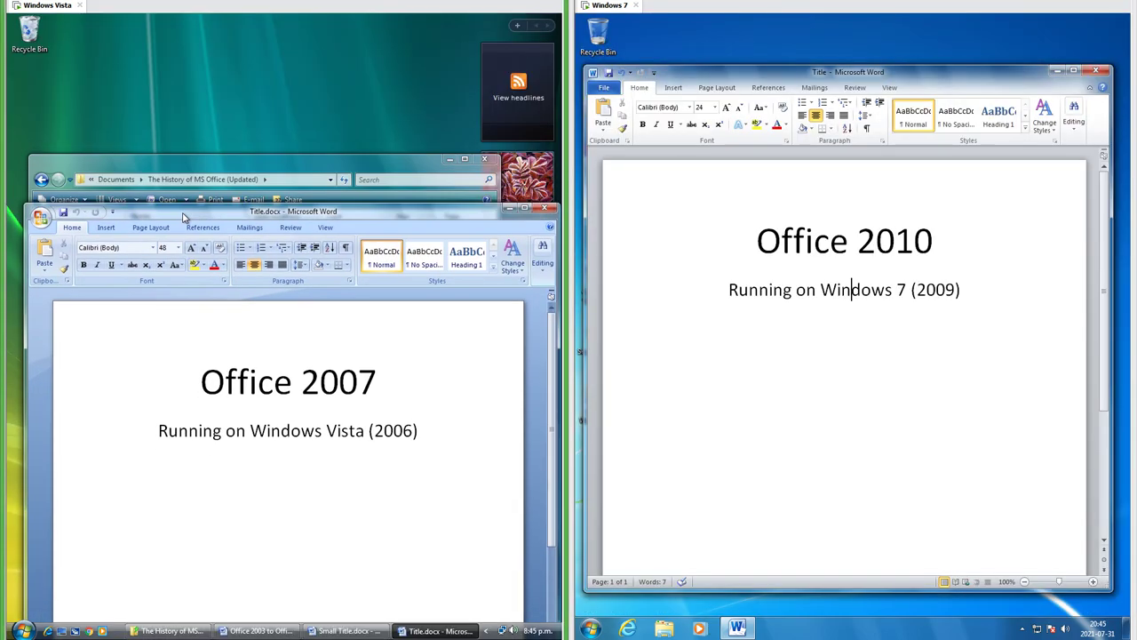
Reposition the Word 2007 and 2010 windows and apply the Windows Classic theme
left_click_drag(184, 215, 184, 83)
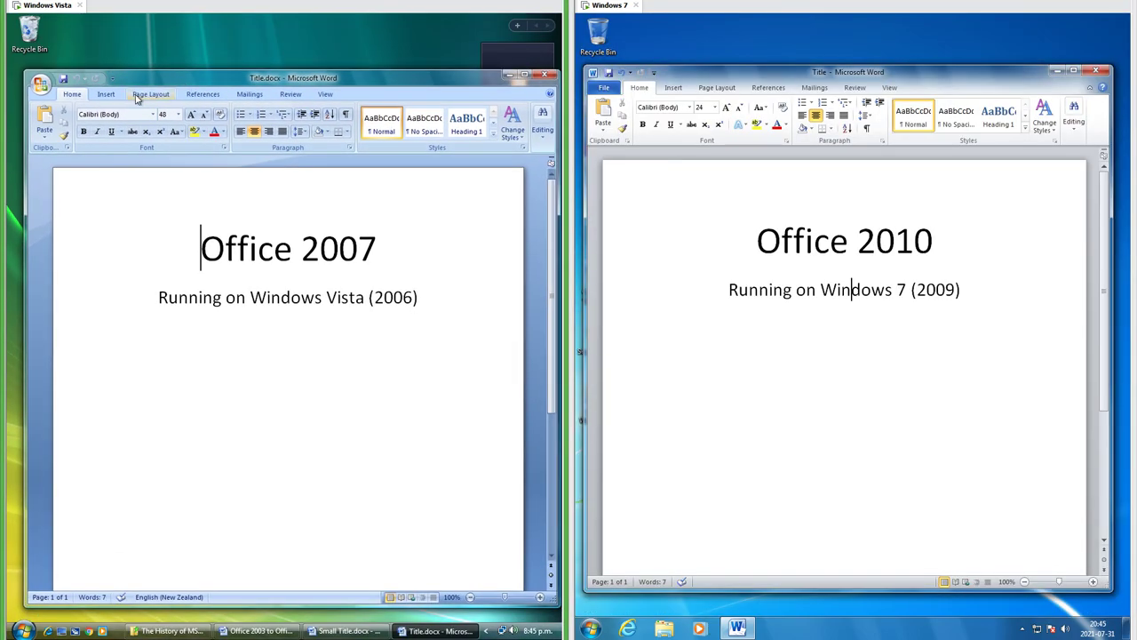
left_click_drag(728, 71, 723, 144)
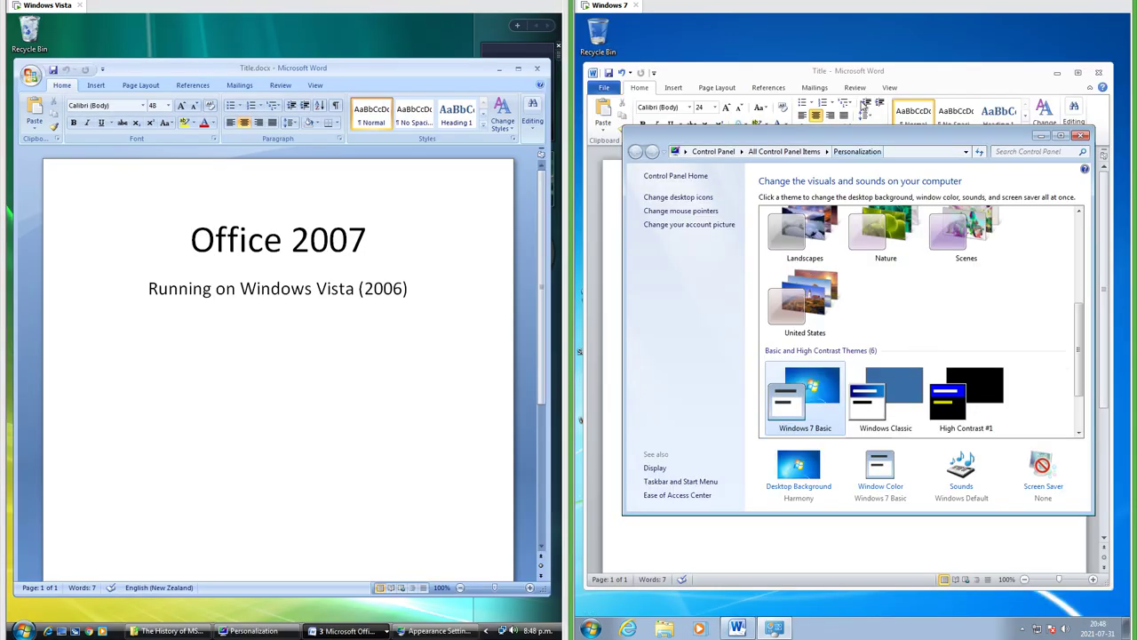
left_click(870, 79)
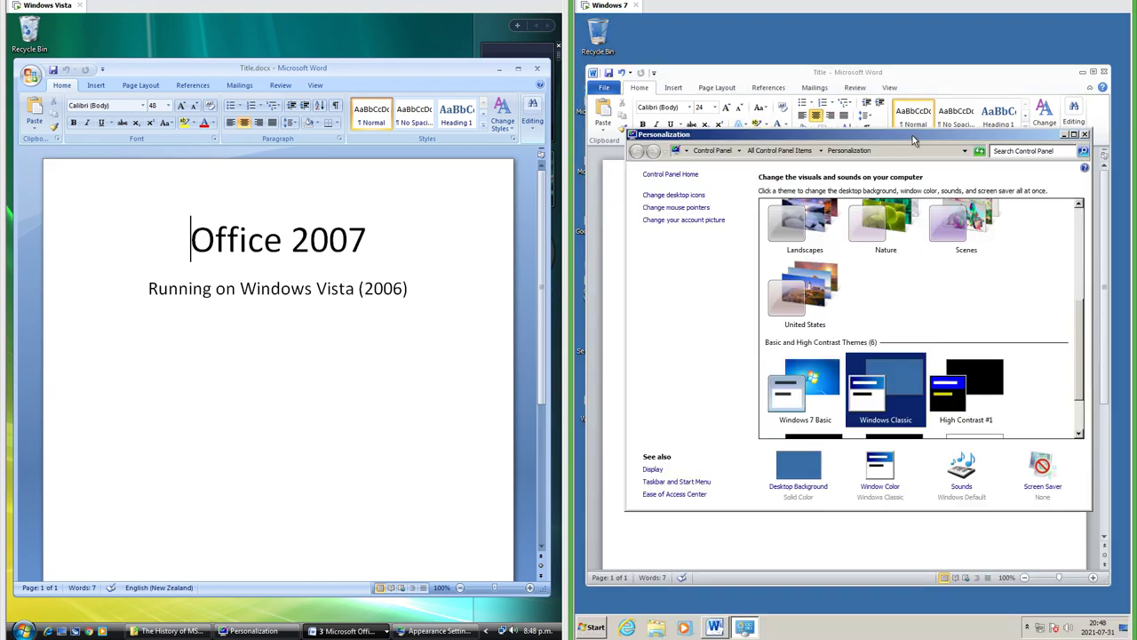
Set Word 2010's colour scheme to Blue
left_click(860, 77)
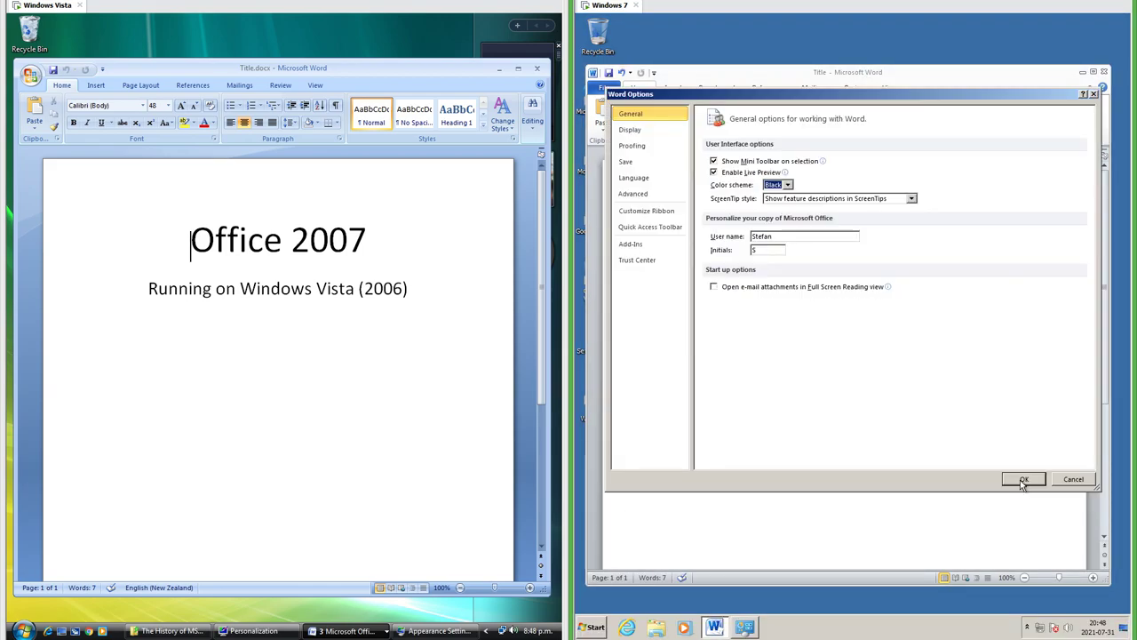
left_click(1017, 480)
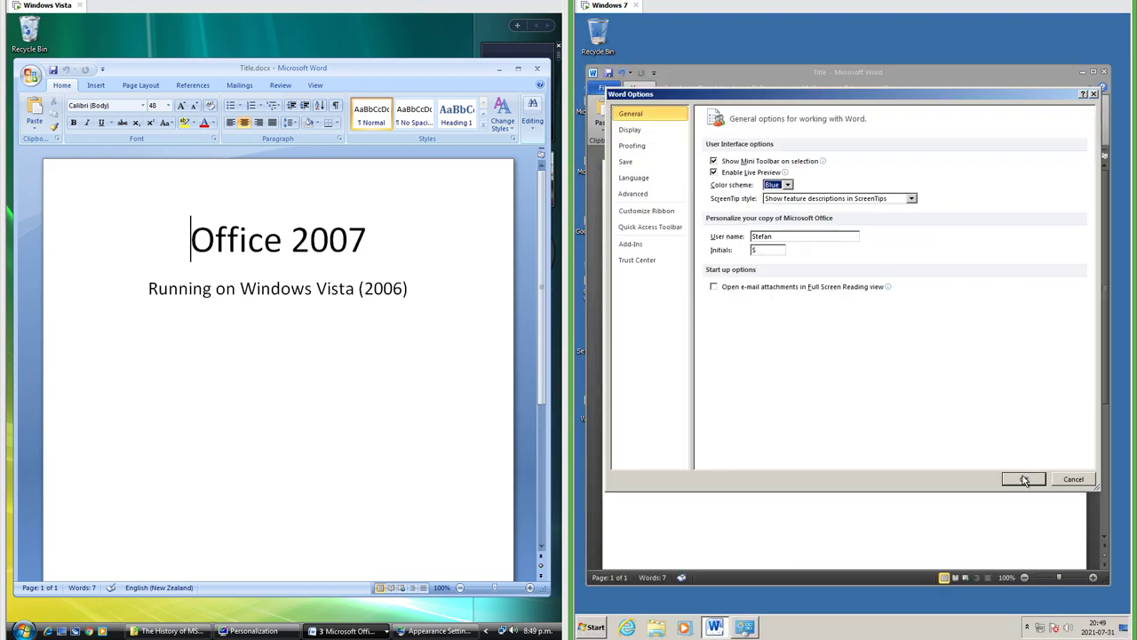
left_click(1023, 480)
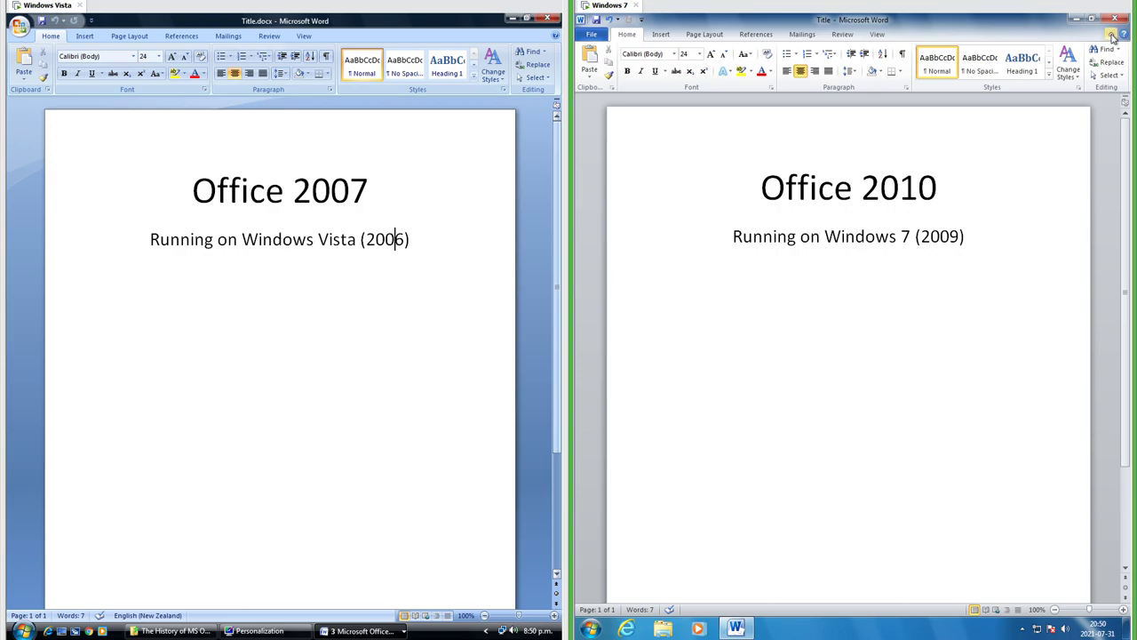
left_click(1111, 35)
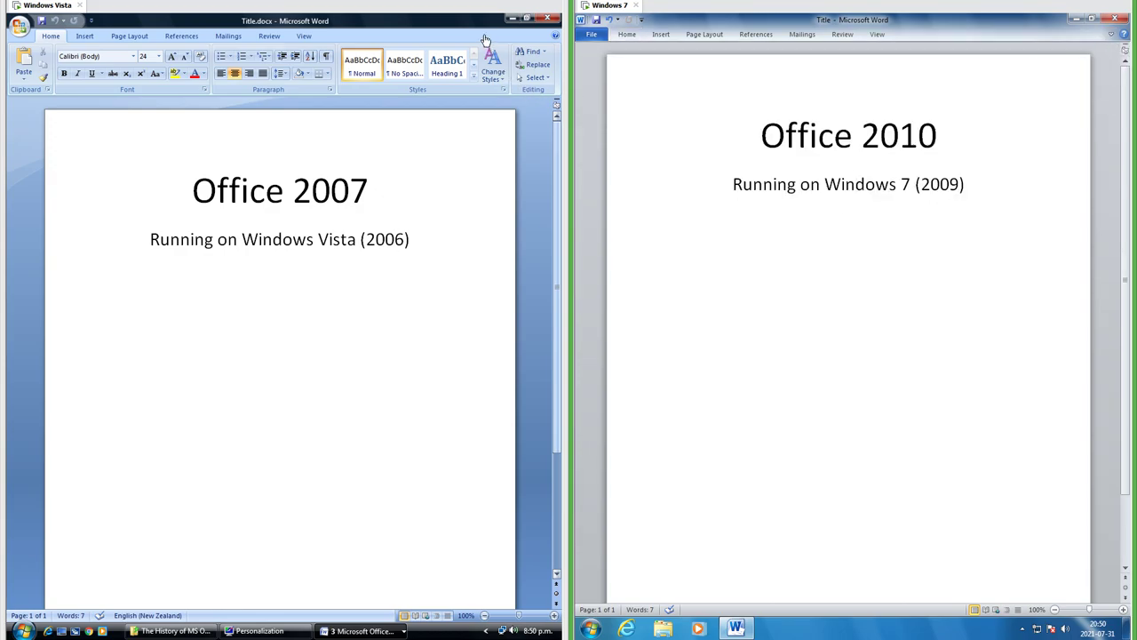
double_click(51, 35)
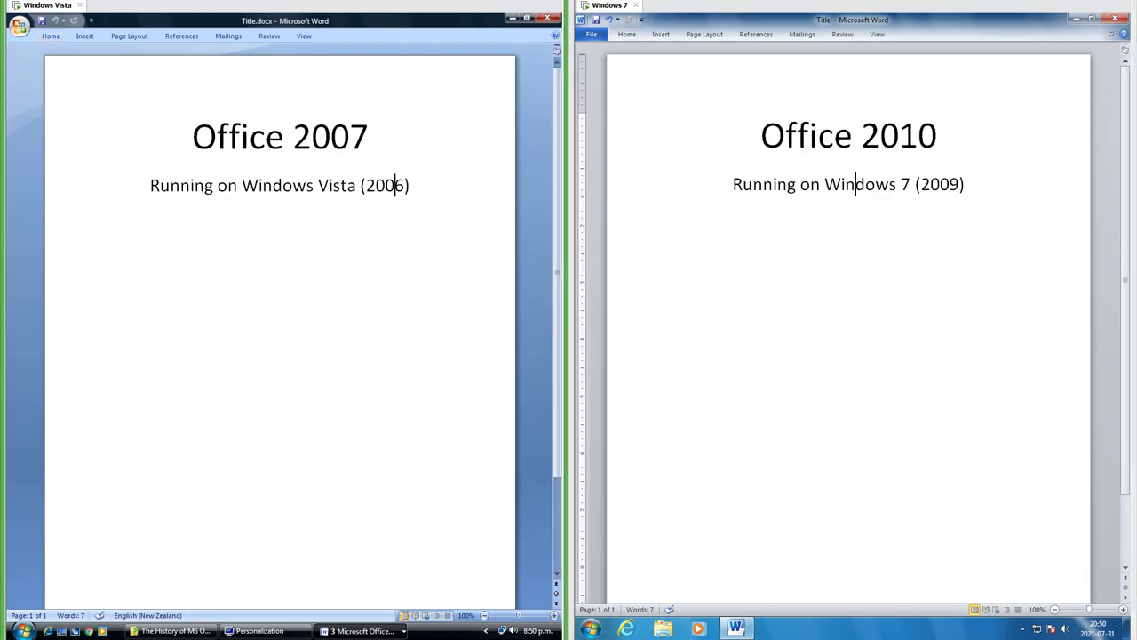
double_click(50, 35)
right_click(278, 37)
left_click(1112, 34)
right_click(891, 85)
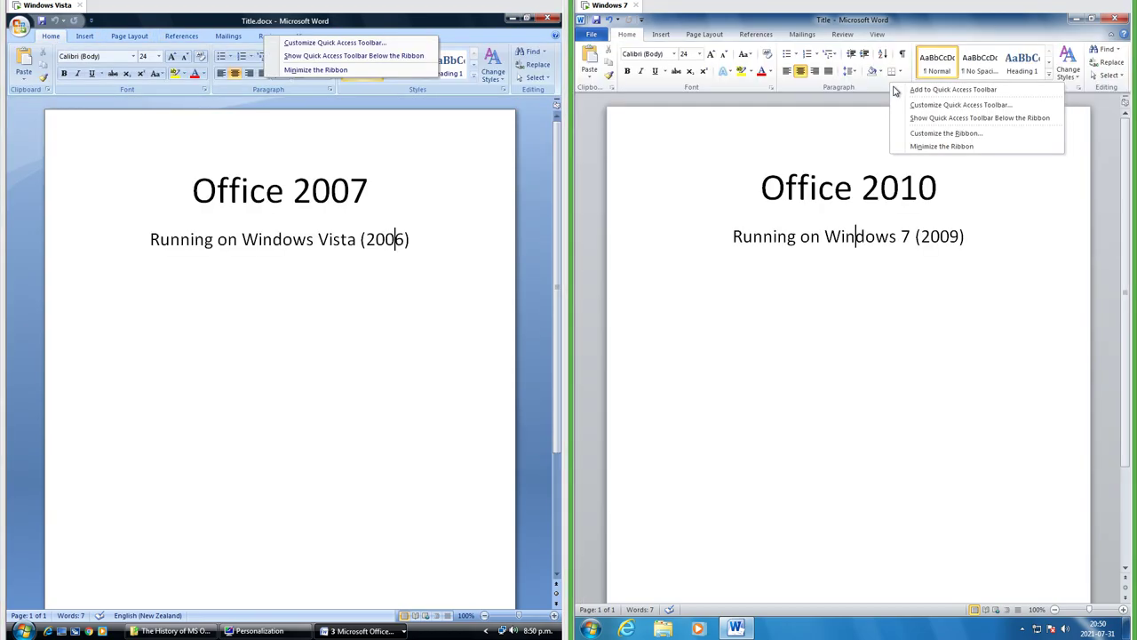
left_click(952, 137)
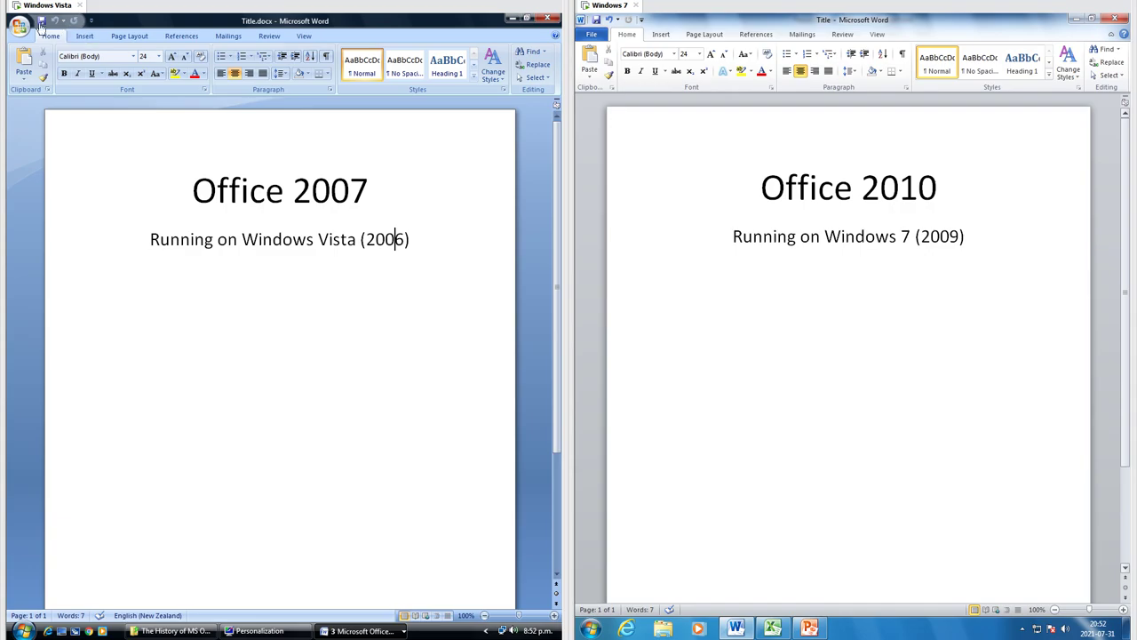
Compare Word 2007's Office menu with Word 2010's backstage, cancelling a Save As
left_click(20, 26)
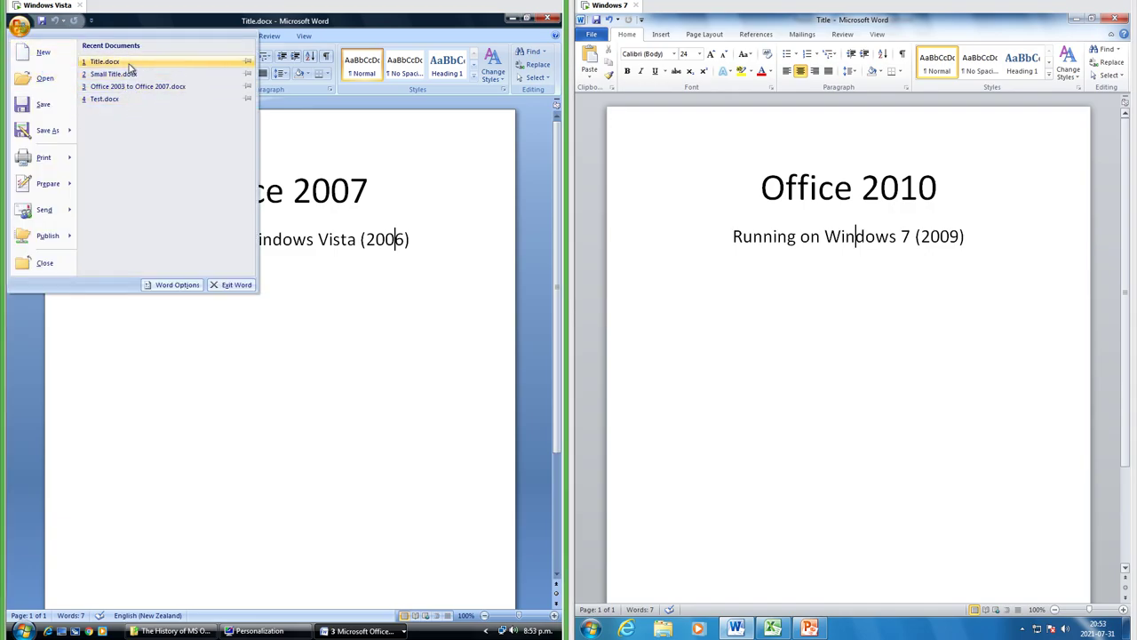
left_click(591, 36)
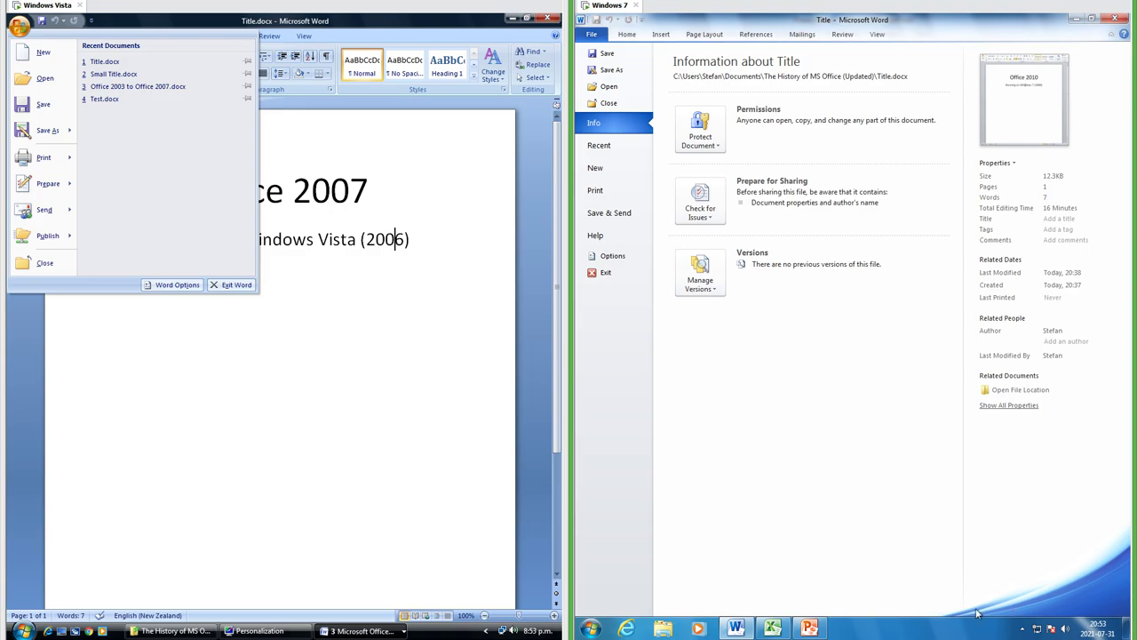
key("alt+Tab")
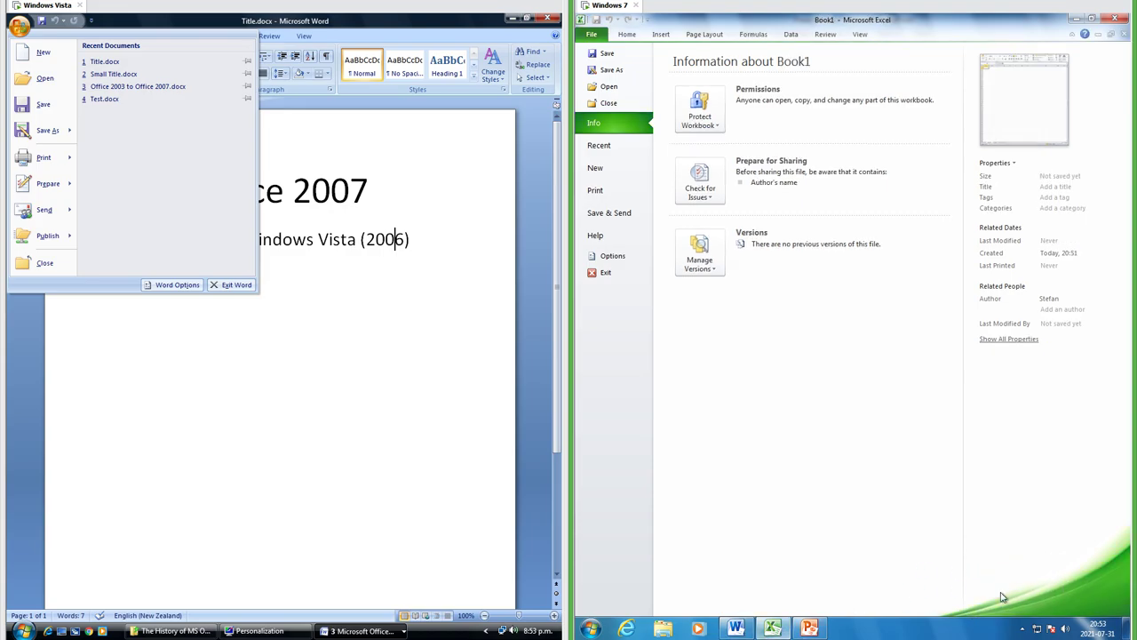
key("alt+Tab")
key("alt+Tab")
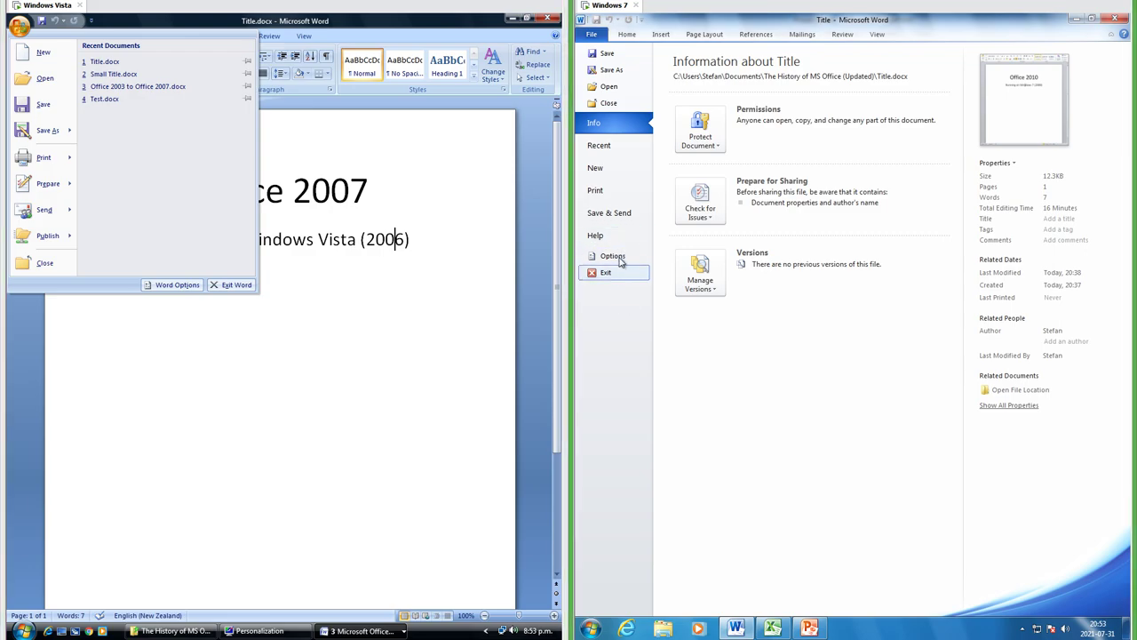
left_click(611, 70)
key("Escape")
Browse Word 2010's Recent, New and Print pages, then return to Info
left_click(590, 34)
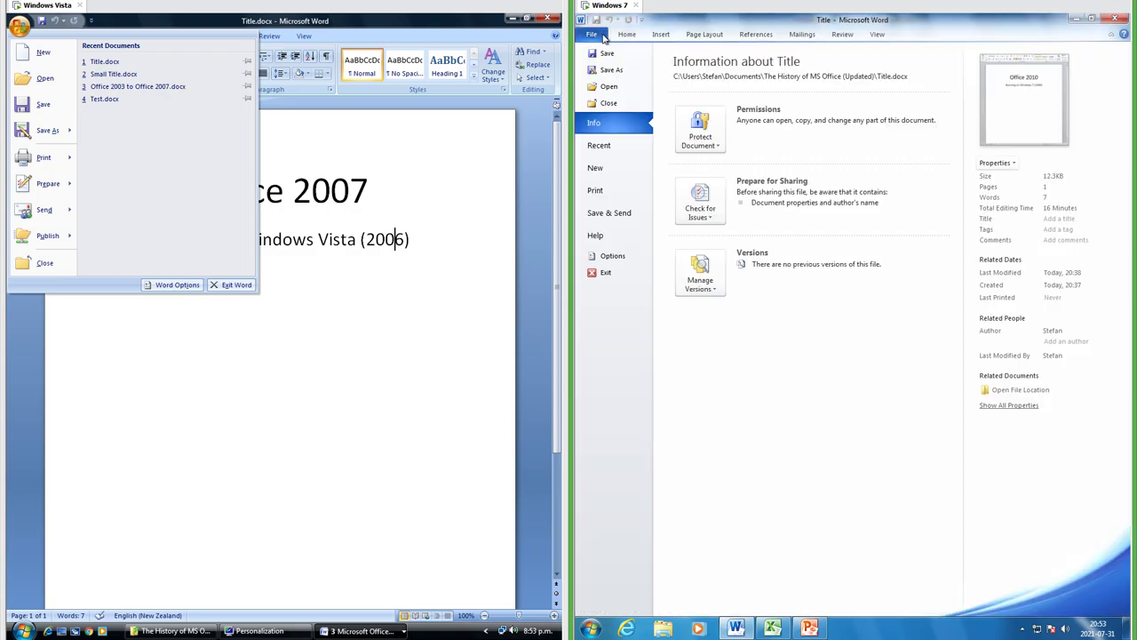
left_click(612, 147)
left_click(611, 167)
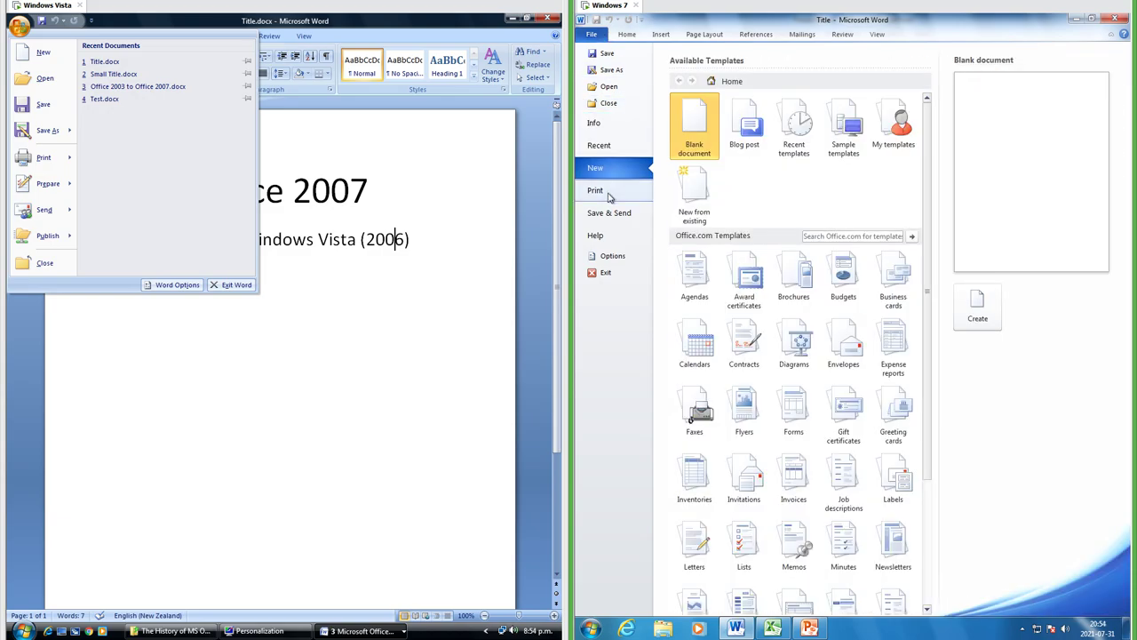
left_click(607, 194)
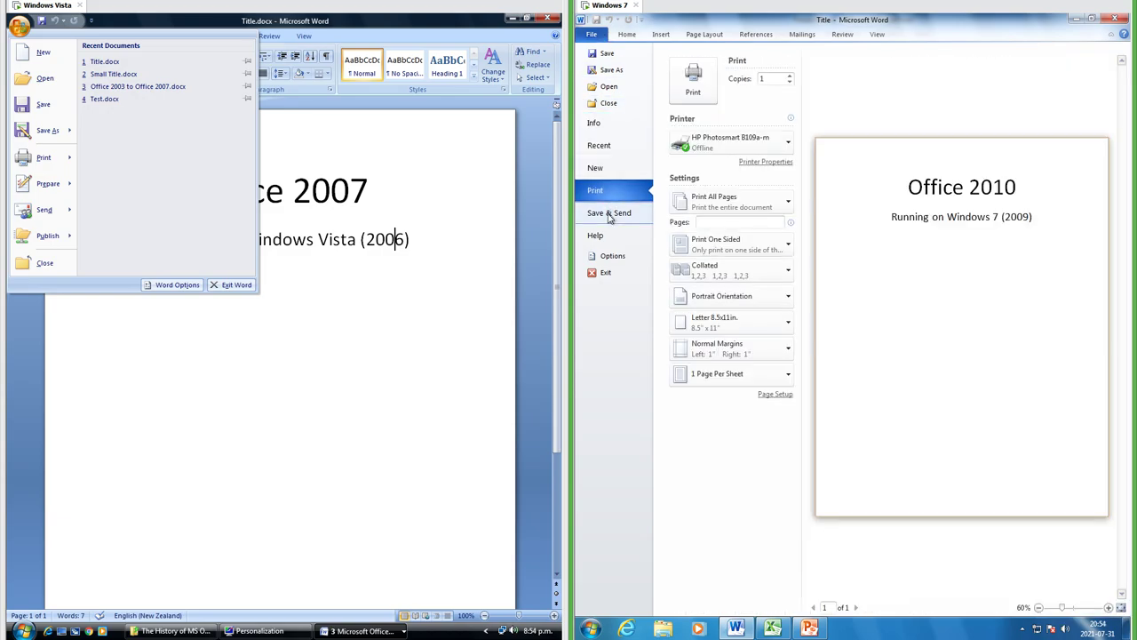
left_click(617, 127)
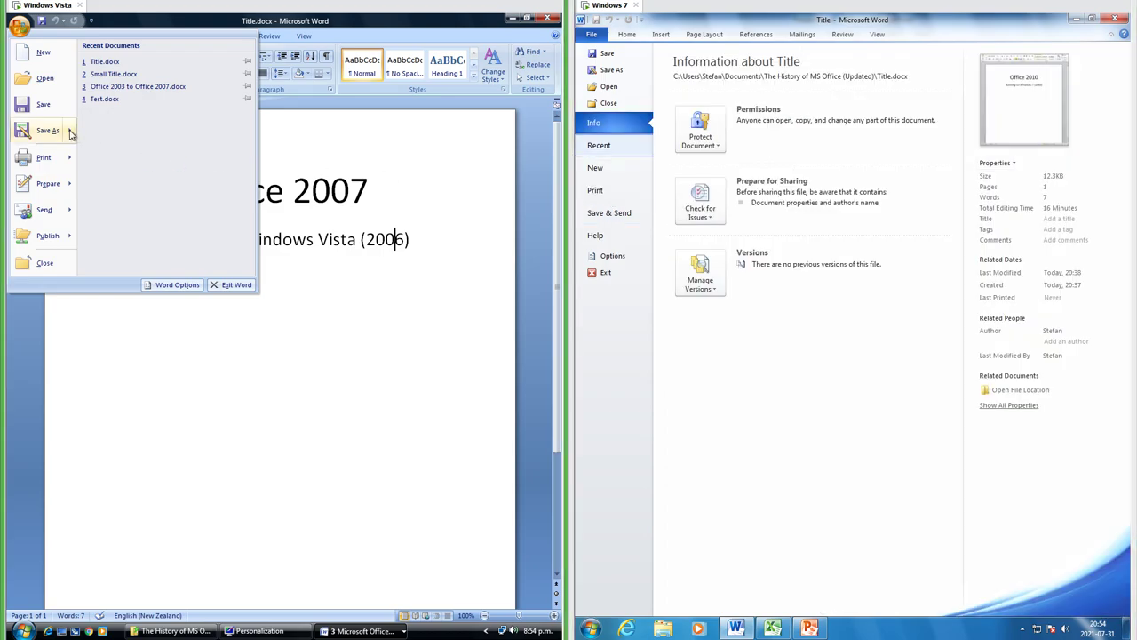
Check Word 2007's print preview and print settings, then show Word 2010's Print and New templates
mouse_move(71, 133)
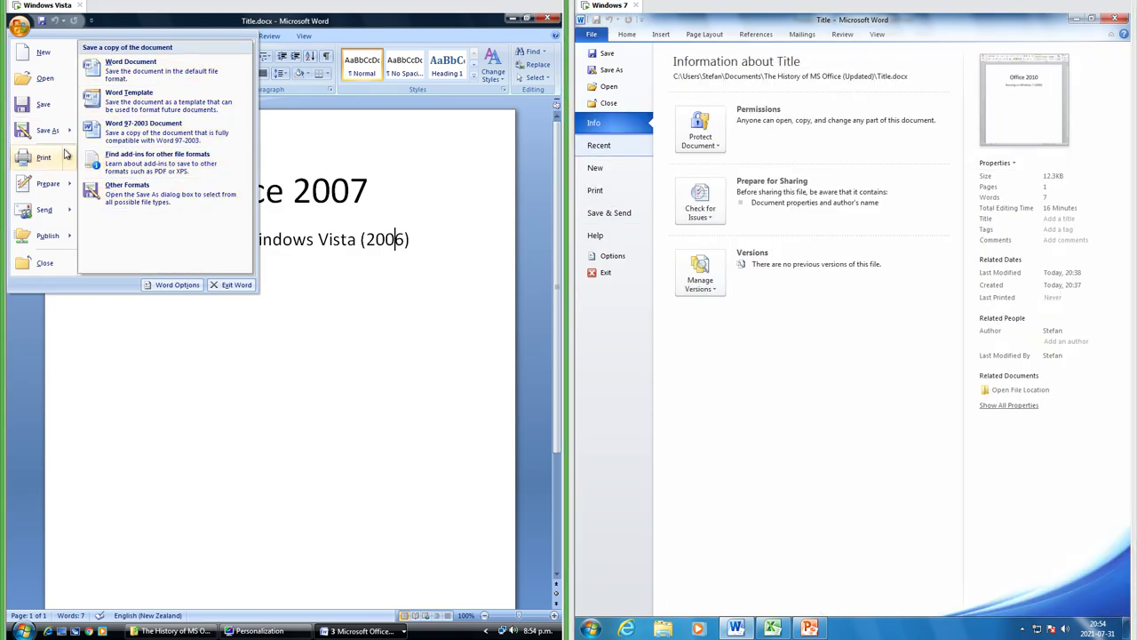
mouse_move(42, 158)
left_click(133, 135)
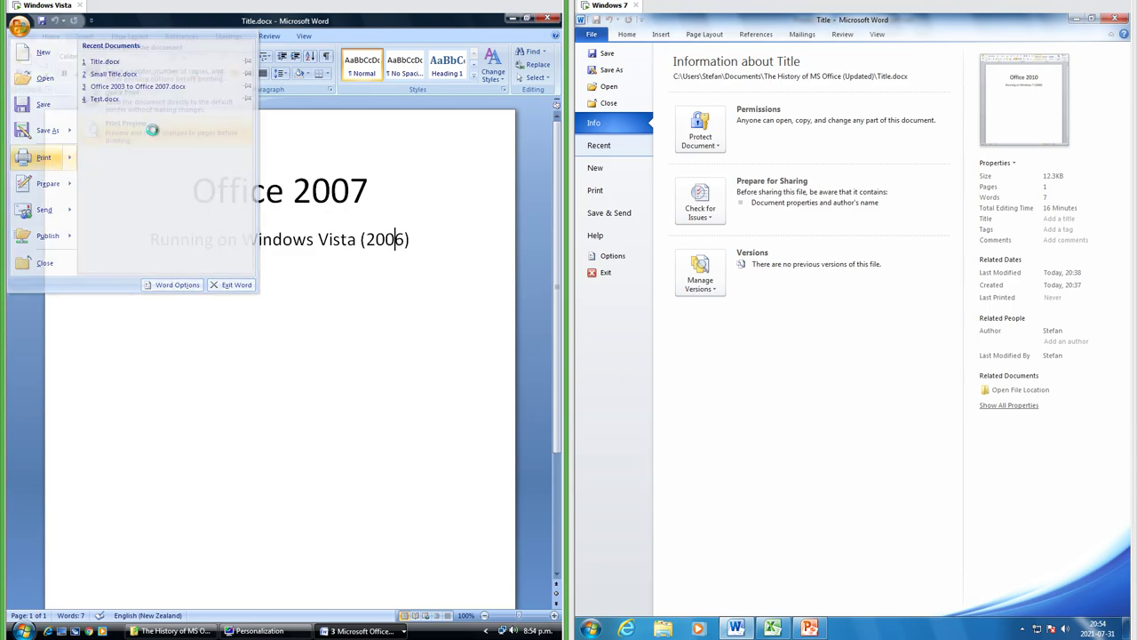
left_click(421, 69)
left_click(18, 25)
mouse_move(42, 157)
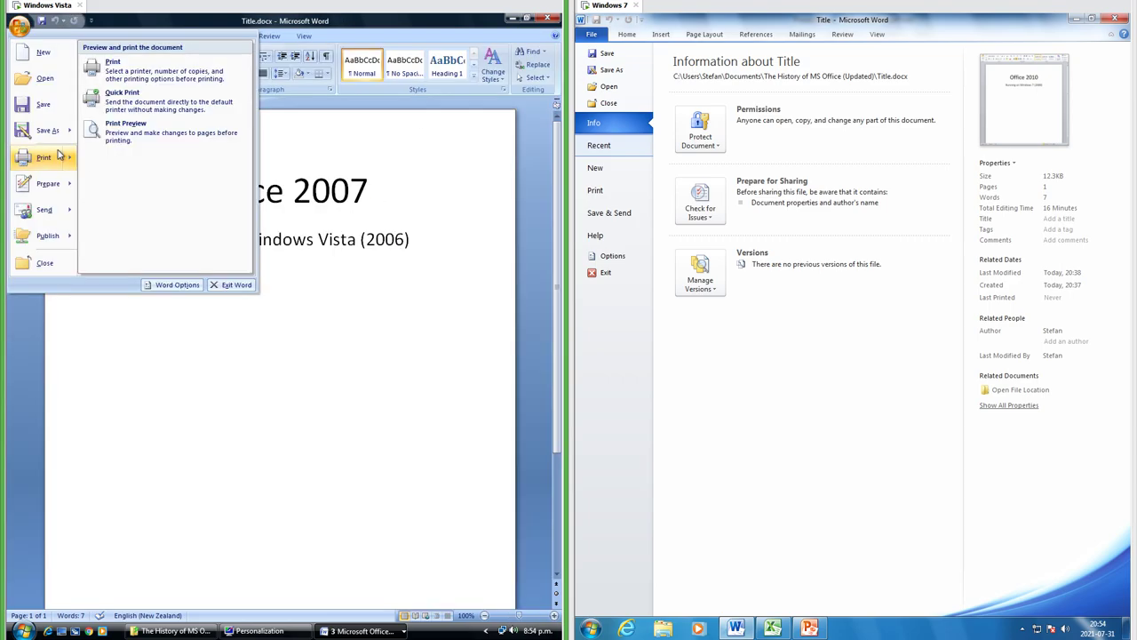
left_click(159, 78)
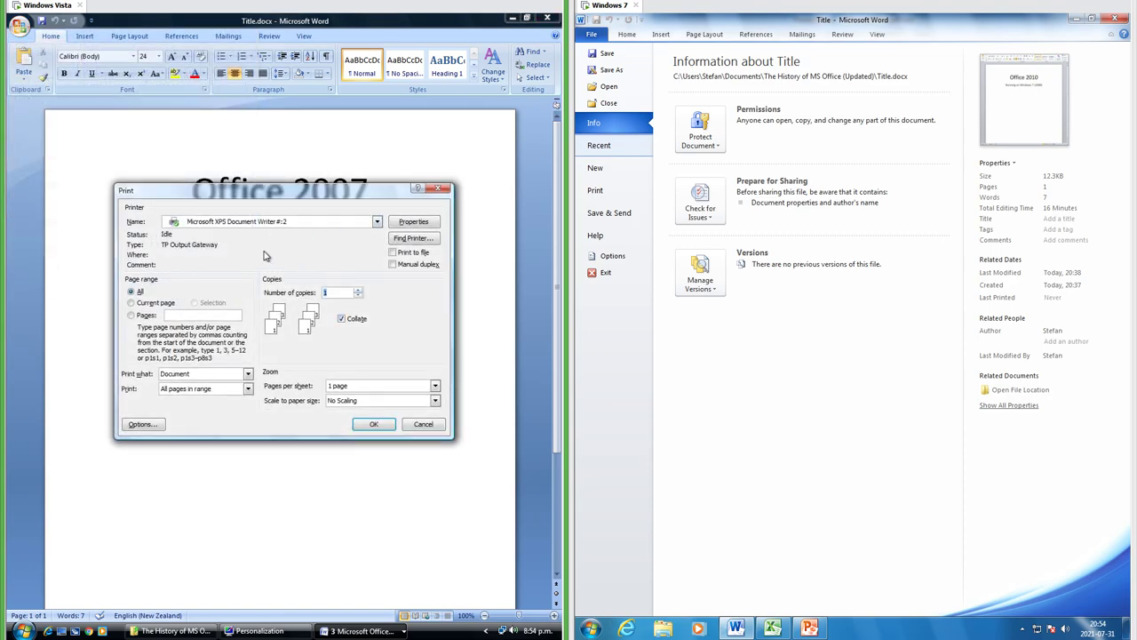
left_click(613, 190)
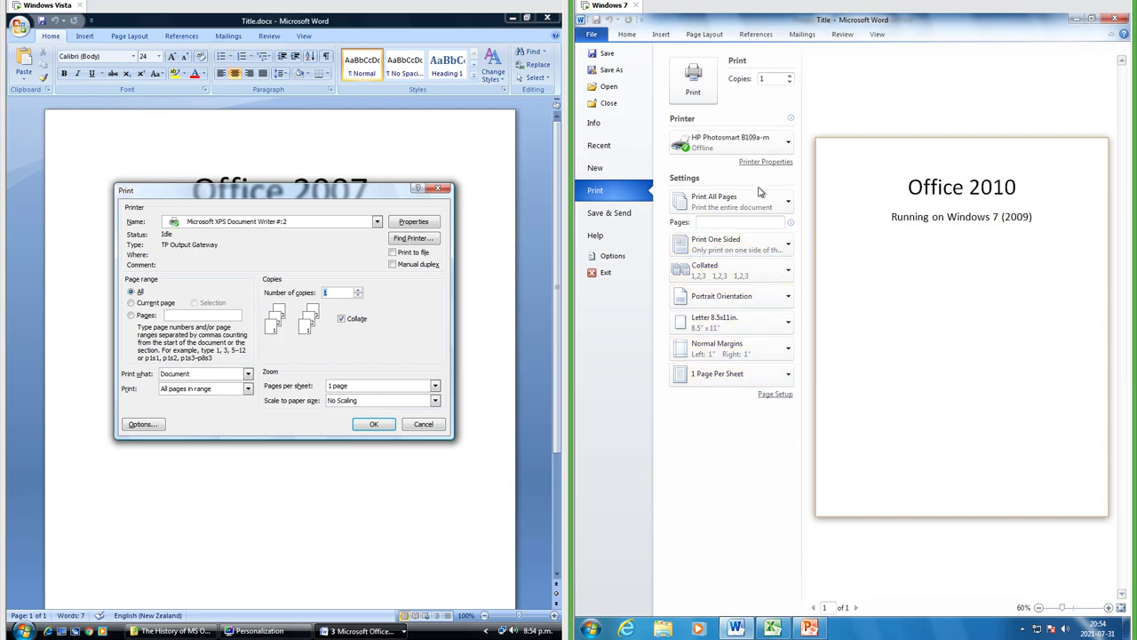
left_click(595, 168)
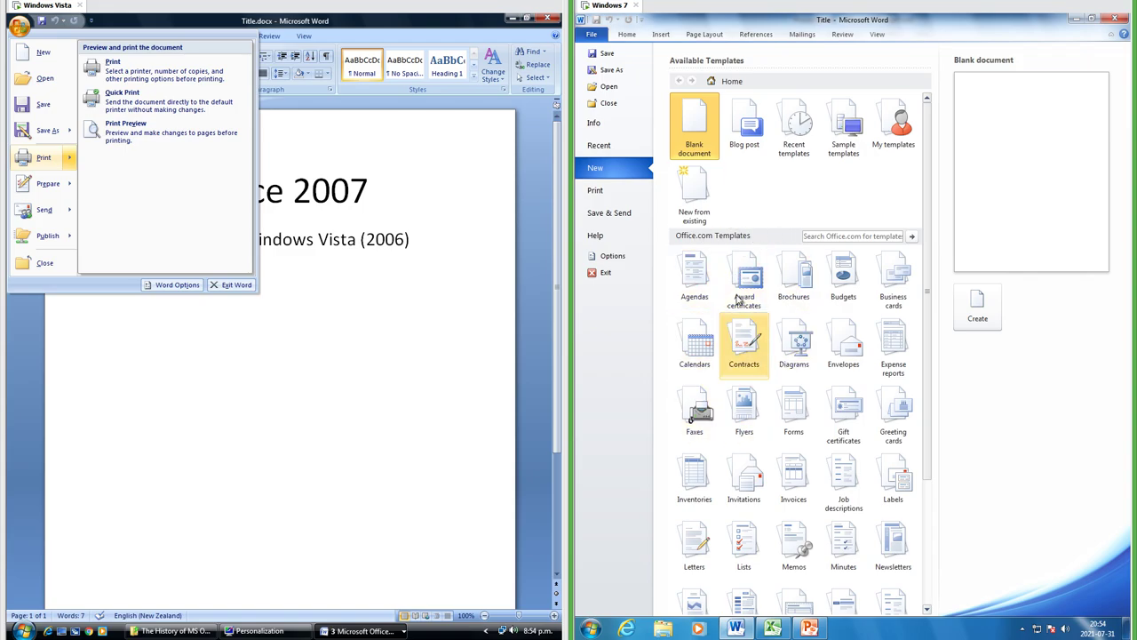
Cancel a new Word 2007 document, compare both recent-document lists, and open Document Properties
left_click(54, 55)
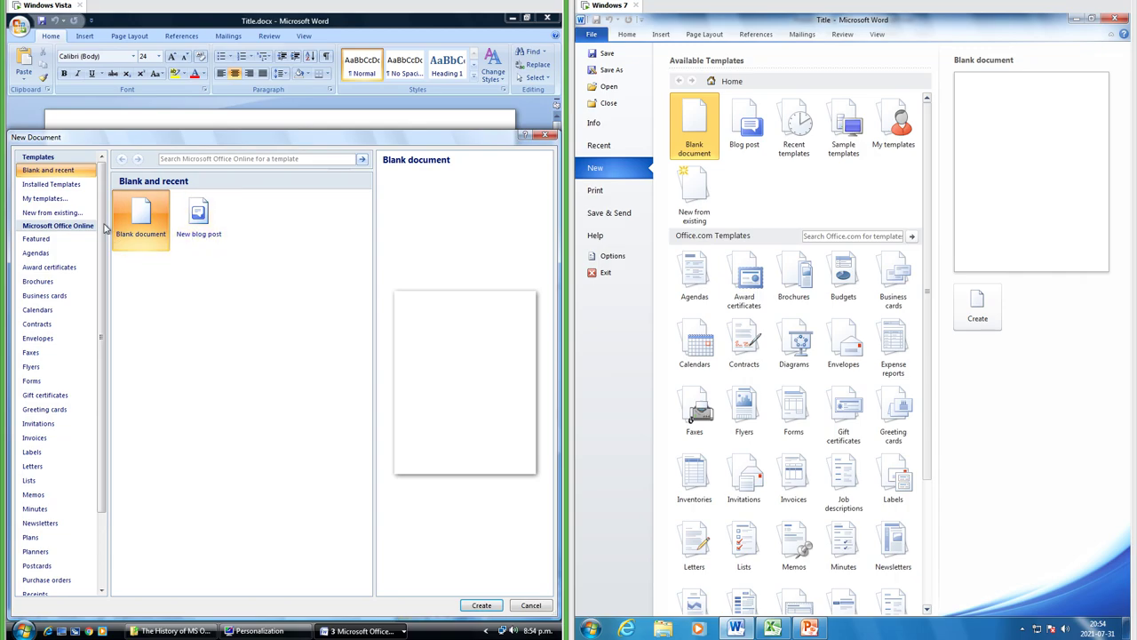
key("Escape")
left_click(18, 26)
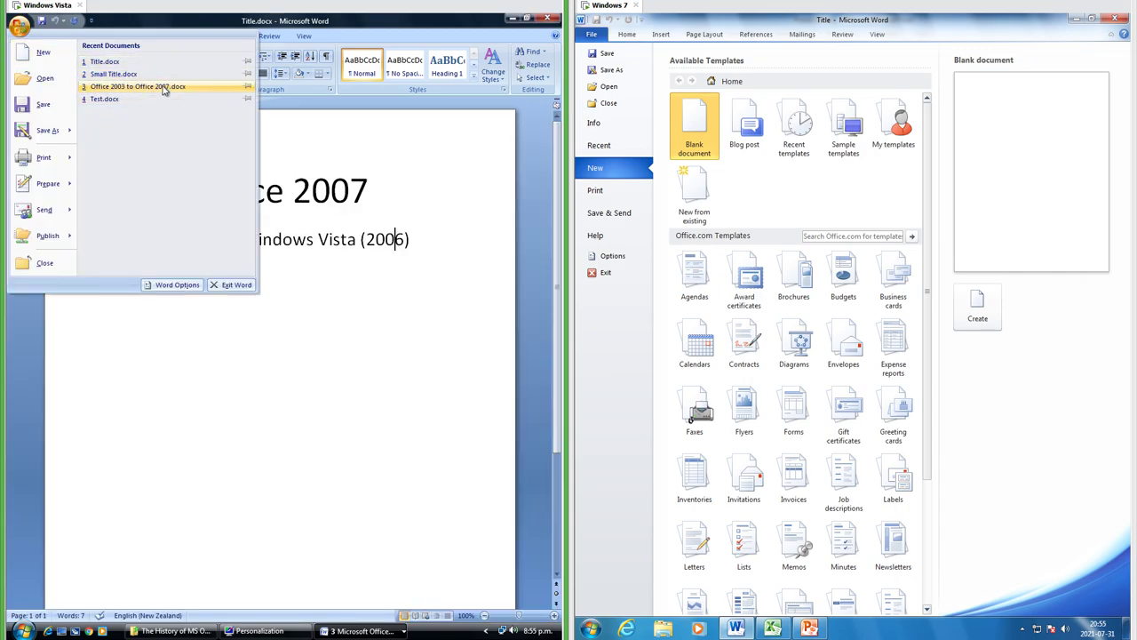
left_click(598, 145)
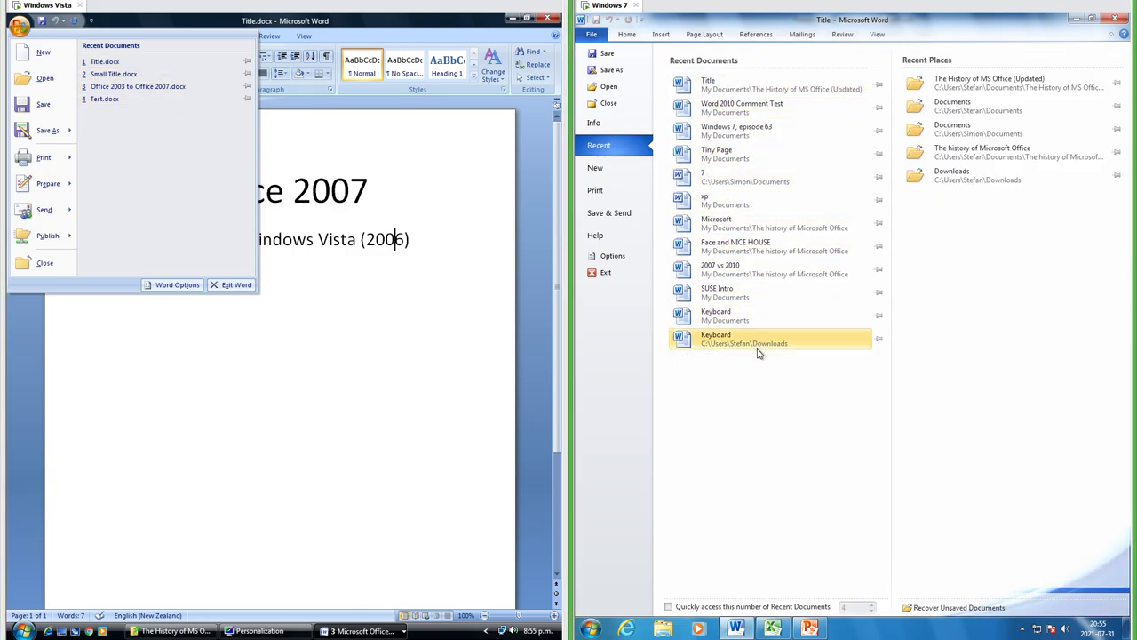
left_click(977, 81)
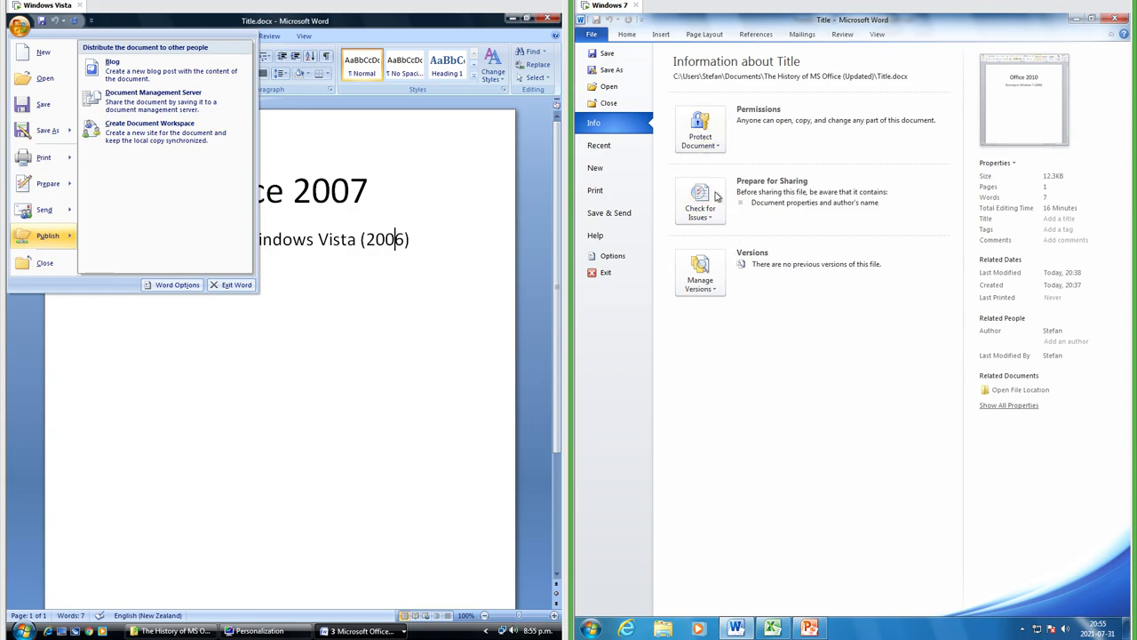
mouse_move(56, 190)
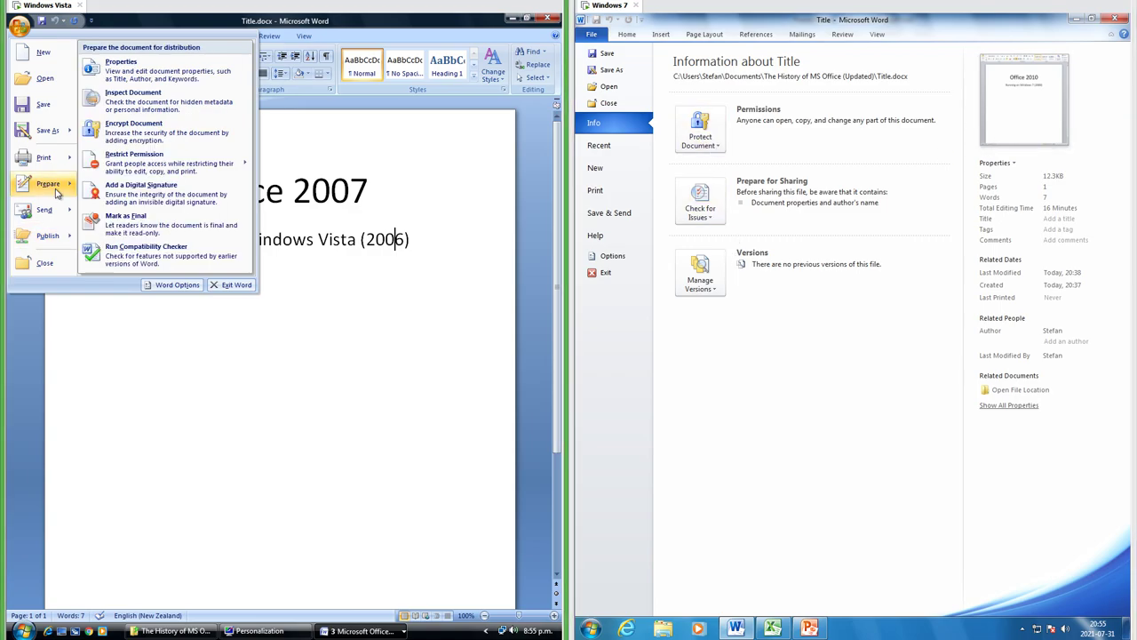
left_click(124, 69)
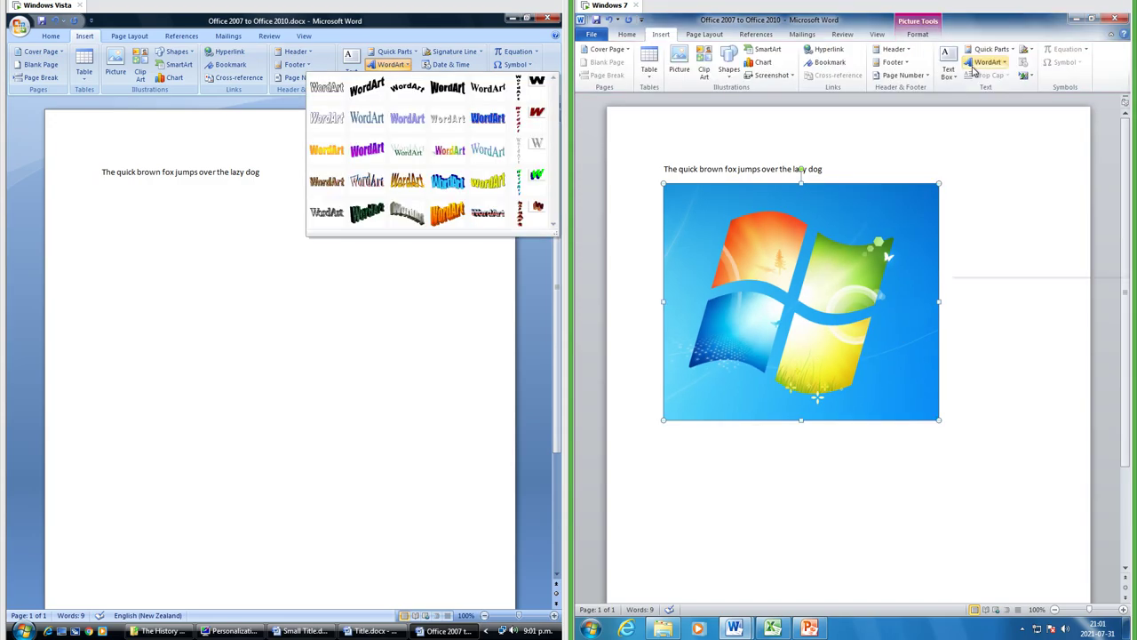
Start removing the Windows logo's background, restoring its orange, blue and yellow panes
left_click(988, 62)
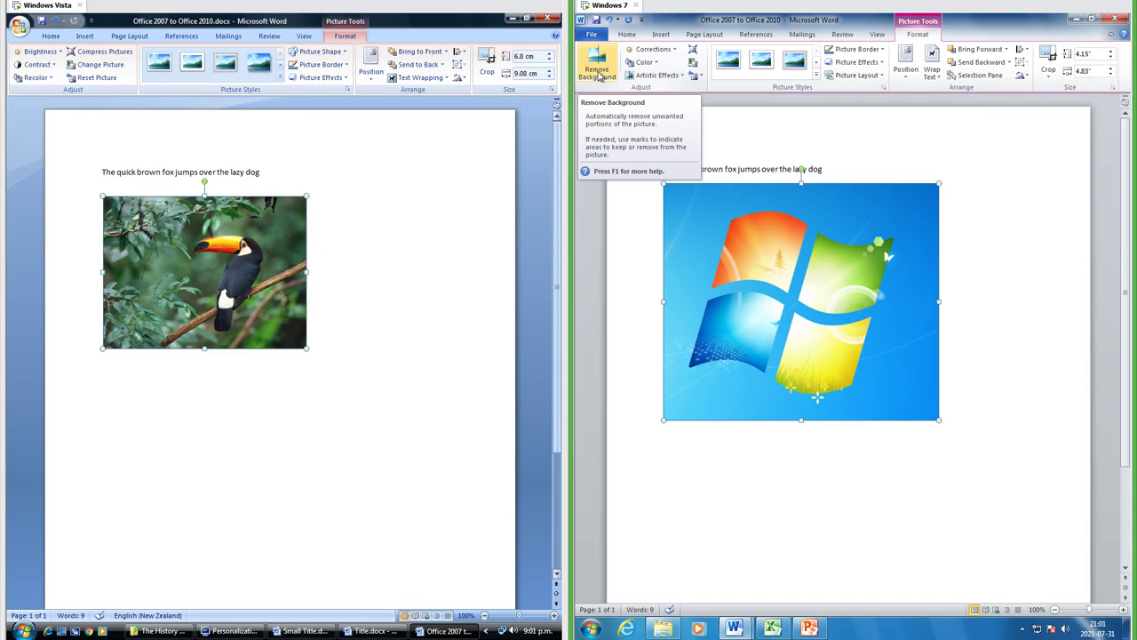
left_click(599, 73)
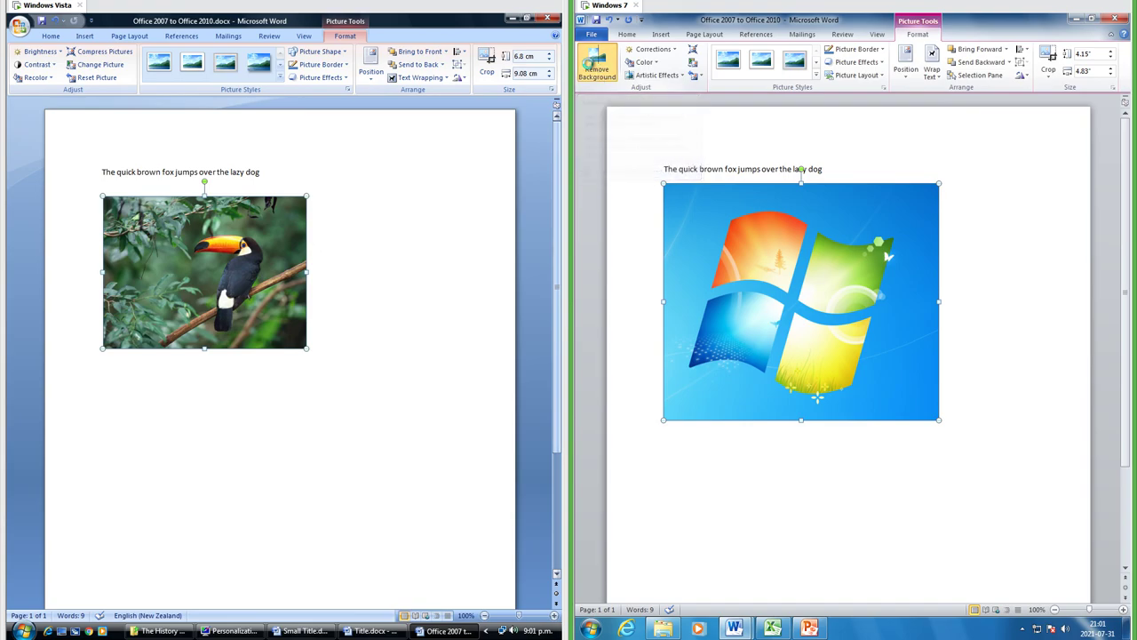
left_click_drag(689, 397, 679, 408)
left_click(595, 66)
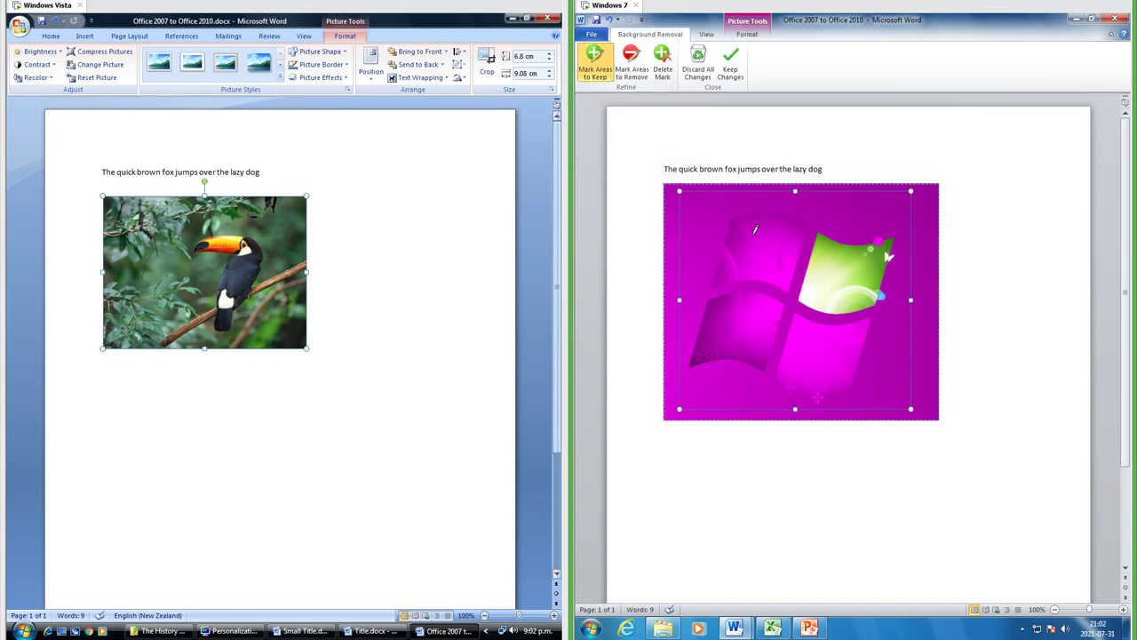
left_click_drag(749, 229, 773, 266)
left_click_drag(728, 346, 753, 318)
left_click_drag(804, 369, 853, 342)
Mark the remaining pane edges to keep and apply the logo's background removal
left_click(784, 382)
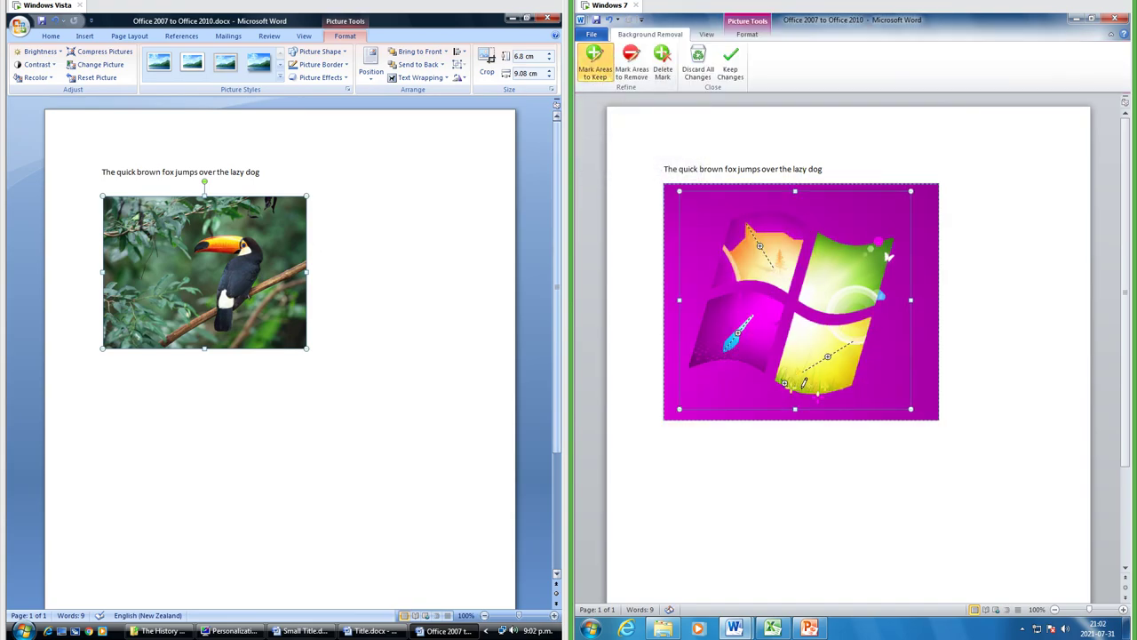
left_click(764, 223)
left_click(723, 272)
left_click(711, 334)
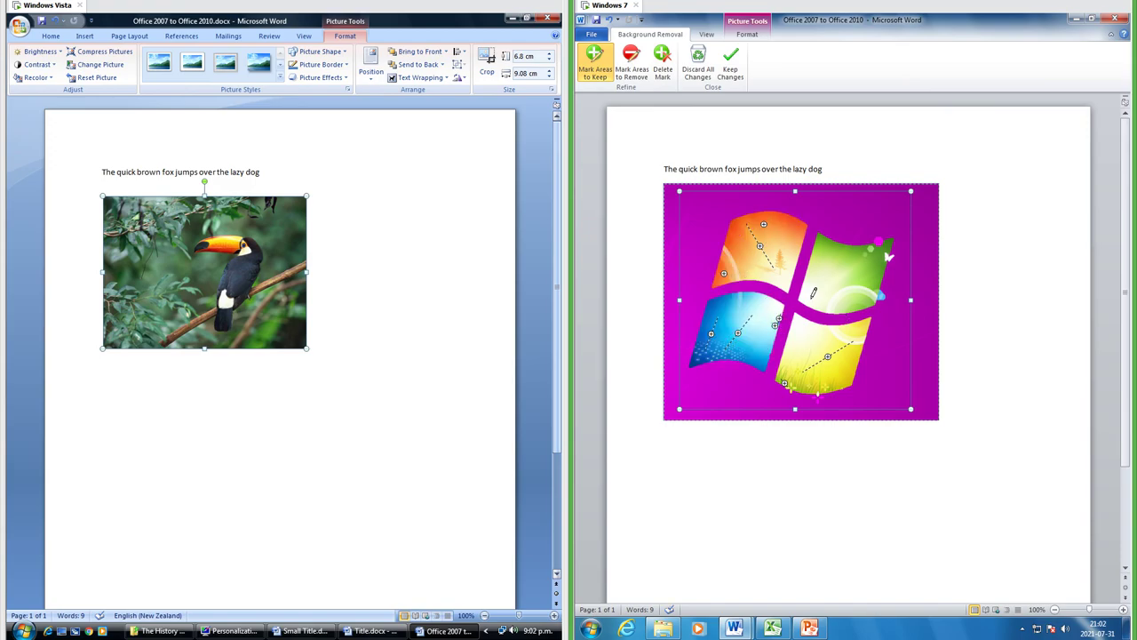
left_click(879, 296)
left_click_drag(877, 241, 828, 260)
left_click(730, 67)
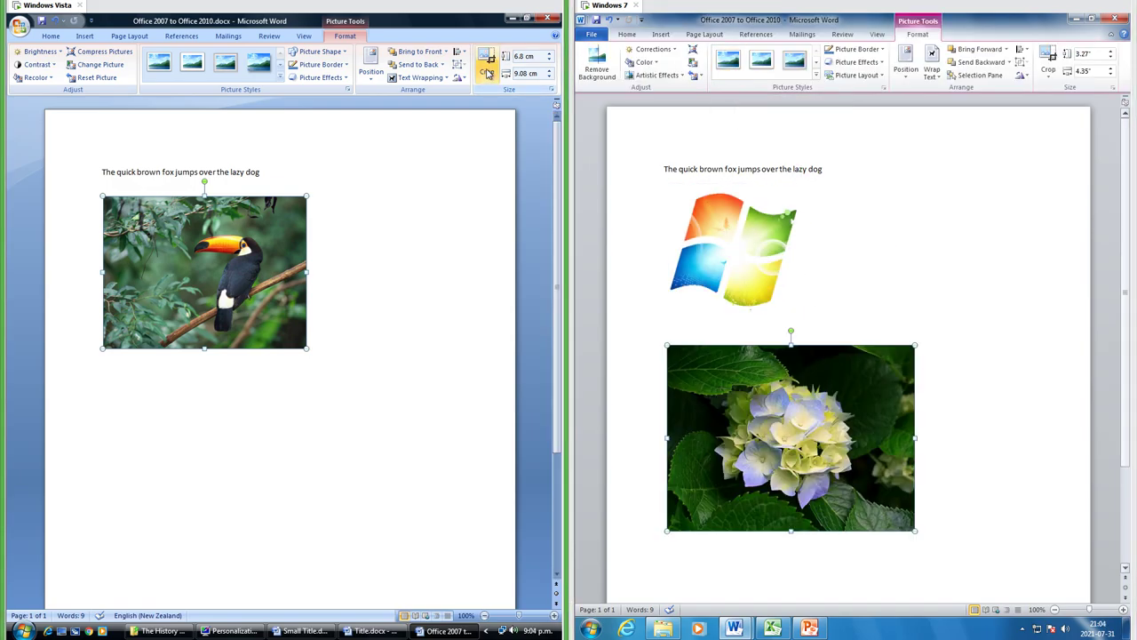
Trim the toucan picture's left and top edges and crop the hydrangea into a sun shape
left_click(487, 71)
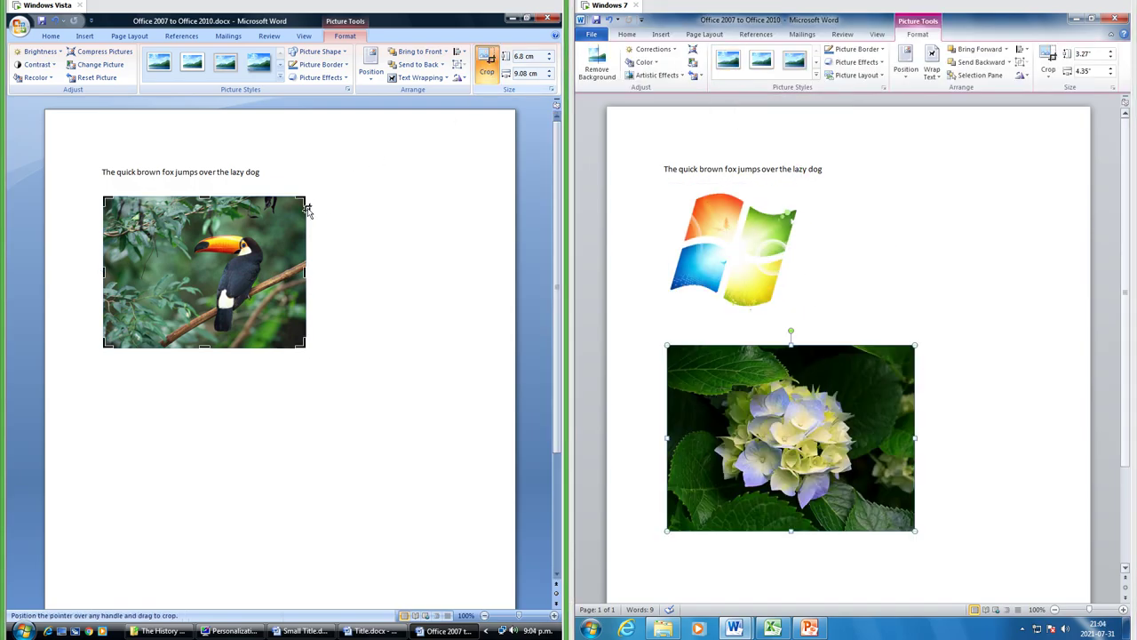
left_click_drag(104, 197, 163, 216)
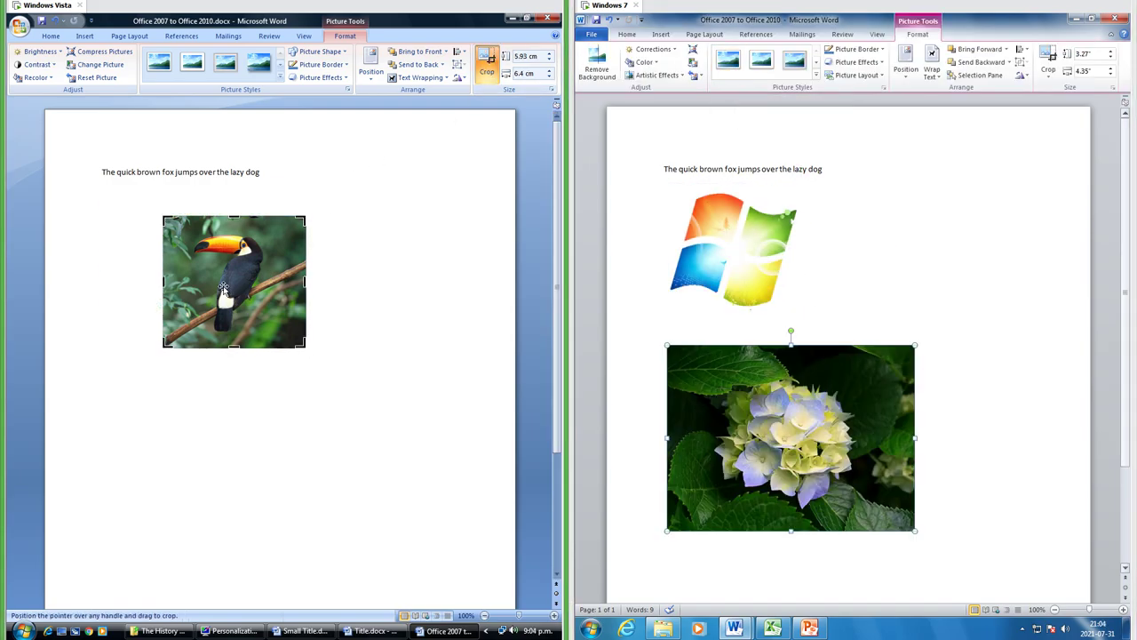
left_click(373, 268)
left_click(1049, 72)
mouse_move(1077, 102)
left_click(974, 160)
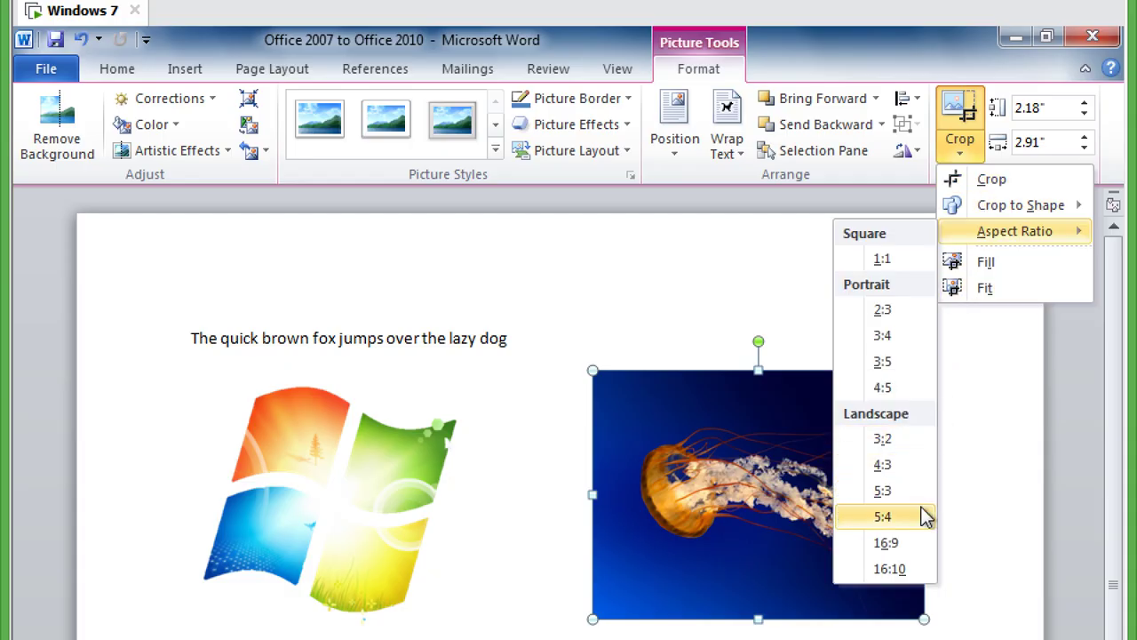
Crop the jellyfish photo to 16:9 and apply the Glass artistic effect
left_click(904, 541)
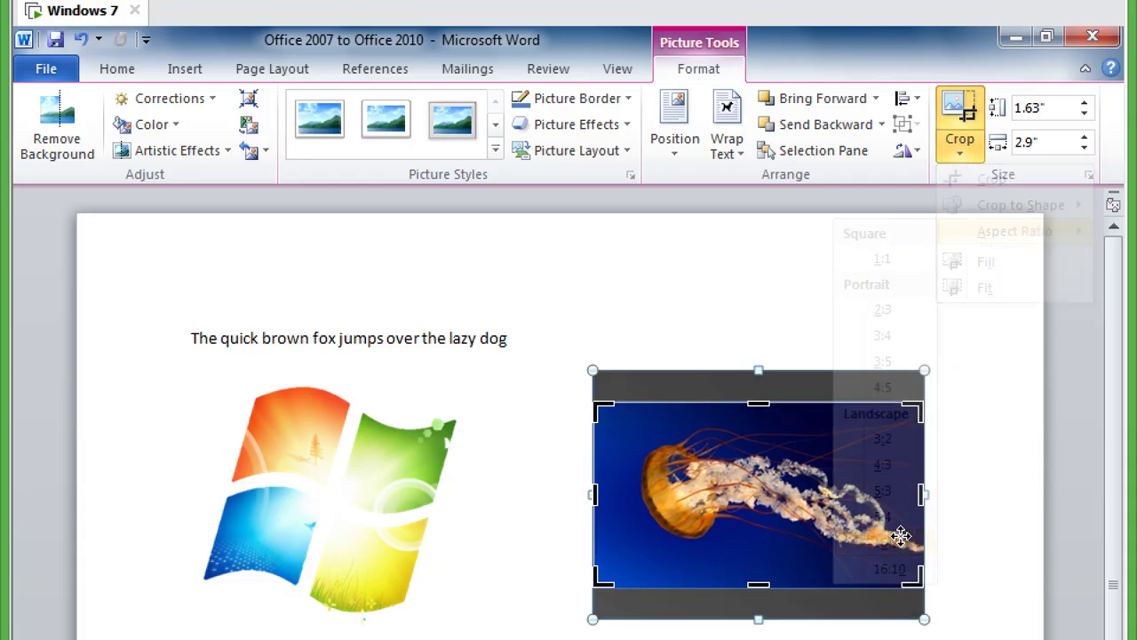
left_click(963, 113)
left_click(200, 159)
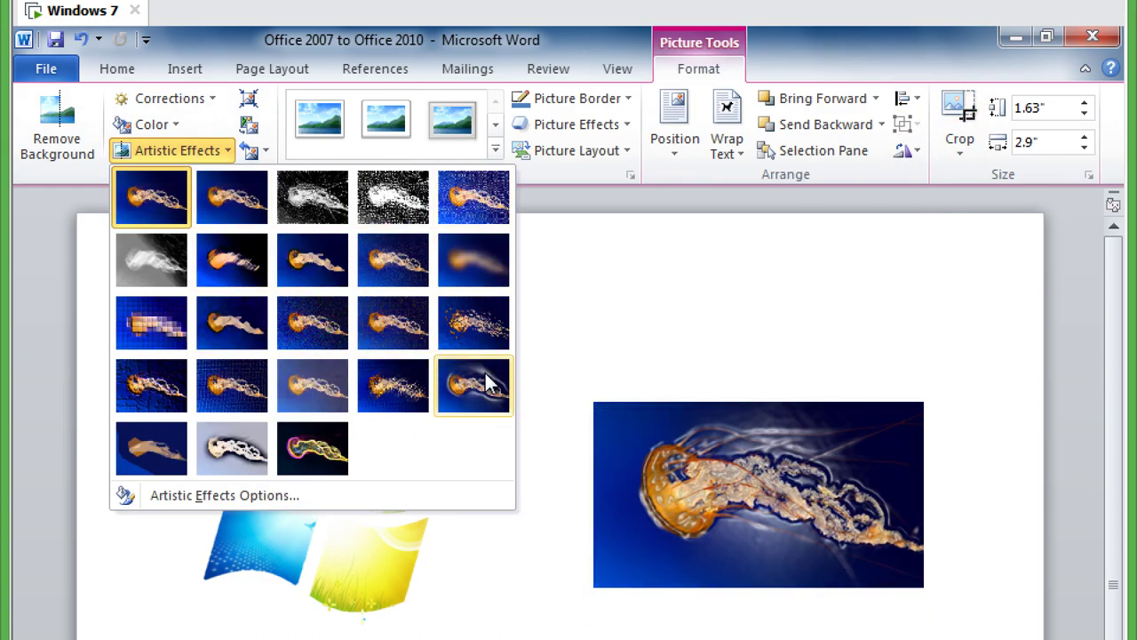
left_click(457, 324)
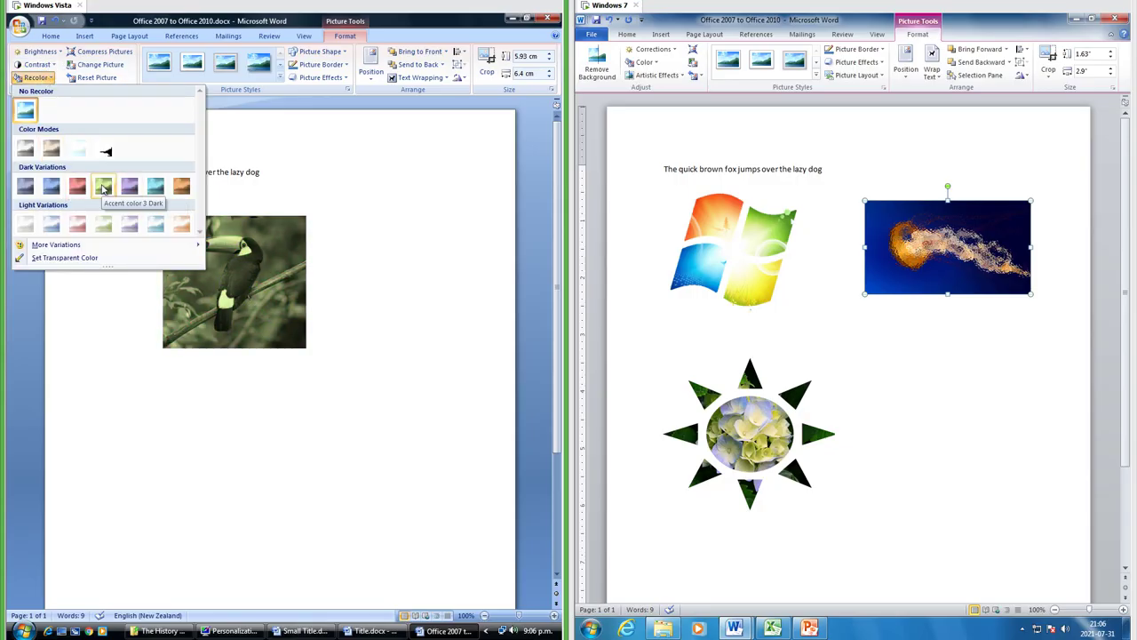
Recolour the toucan dark green and the jellyfish Olive Green
left_click(103, 188)
left_click(641, 62)
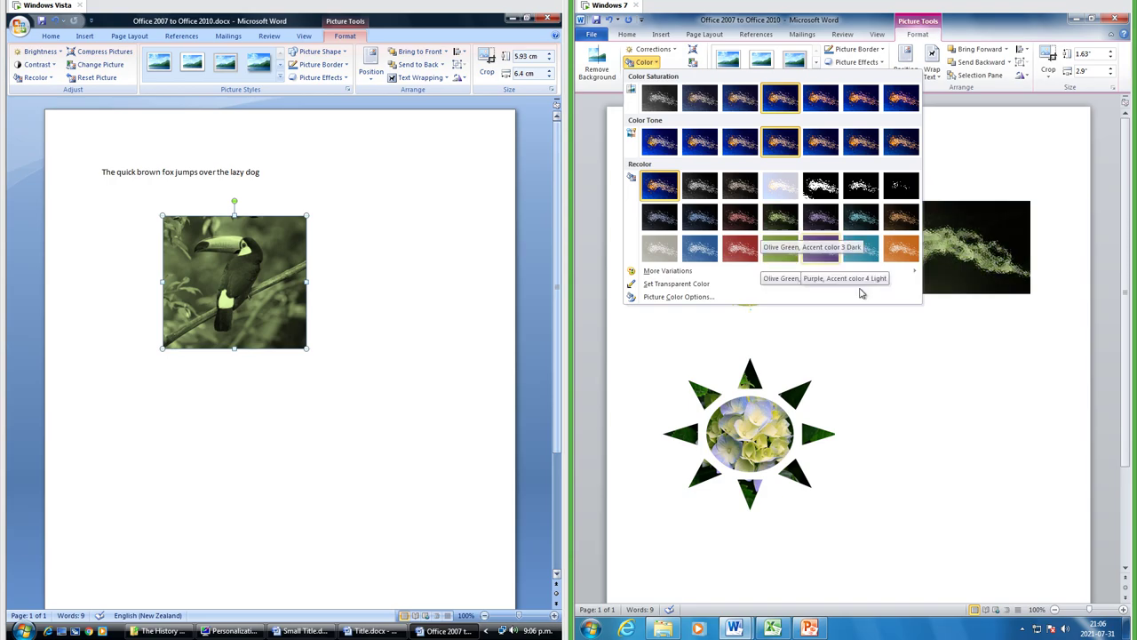
left_click(781, 217)
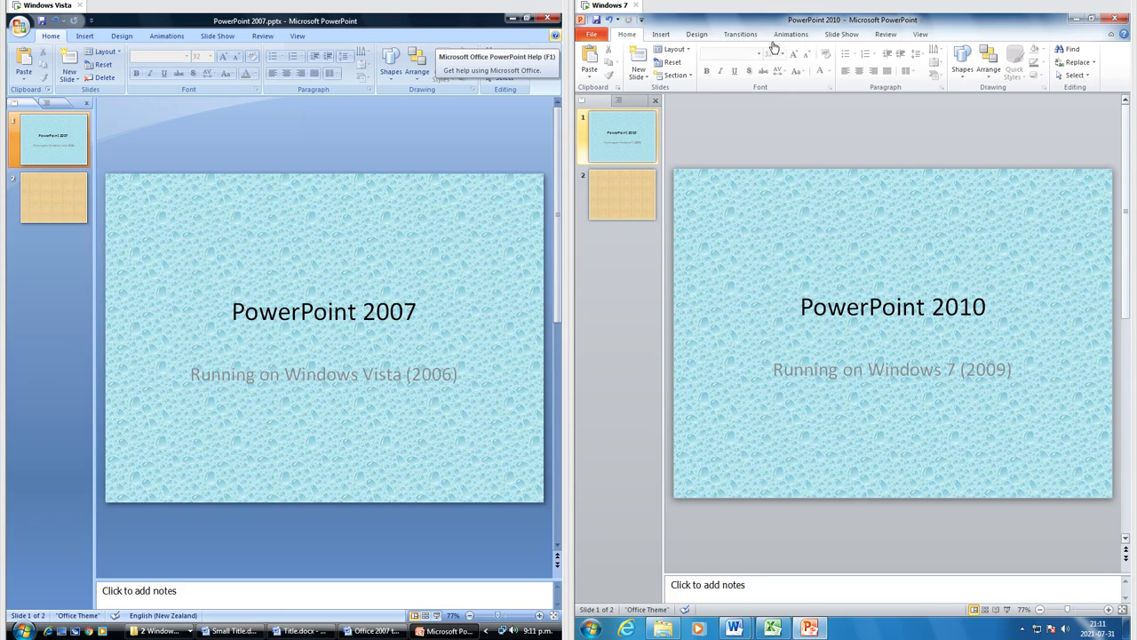
Give the titles on both the PowerPoint 2007 and 2010 slides a Fly In animation
left_click(893, 306)
left_click(324, 310)
left_click(167, 36)
left_click(138, 56)
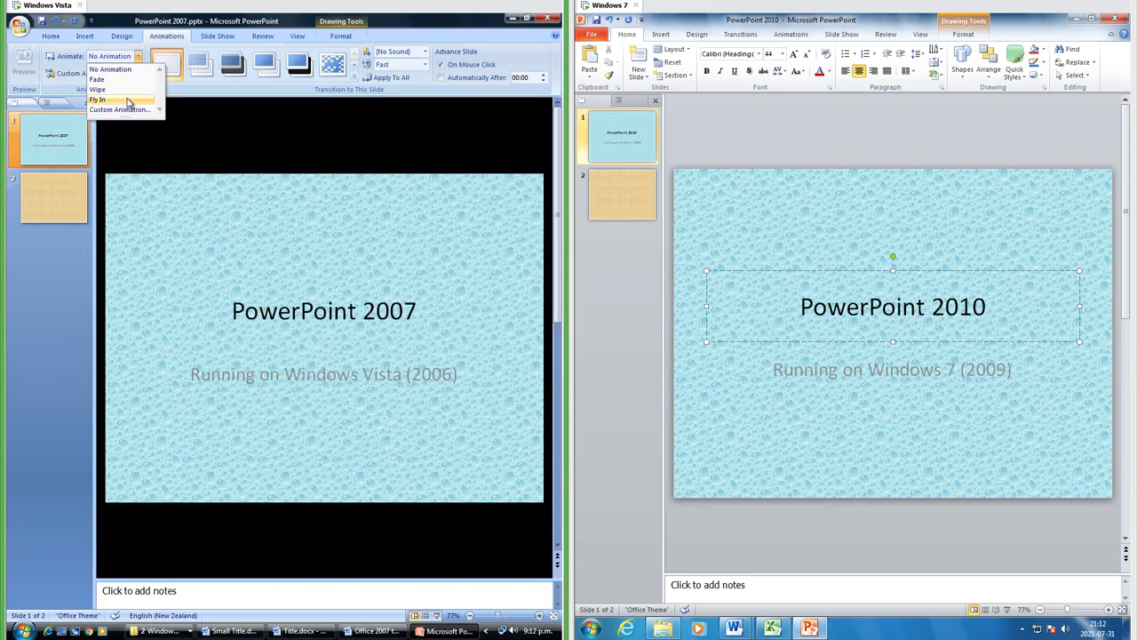
left_click(126, 100)
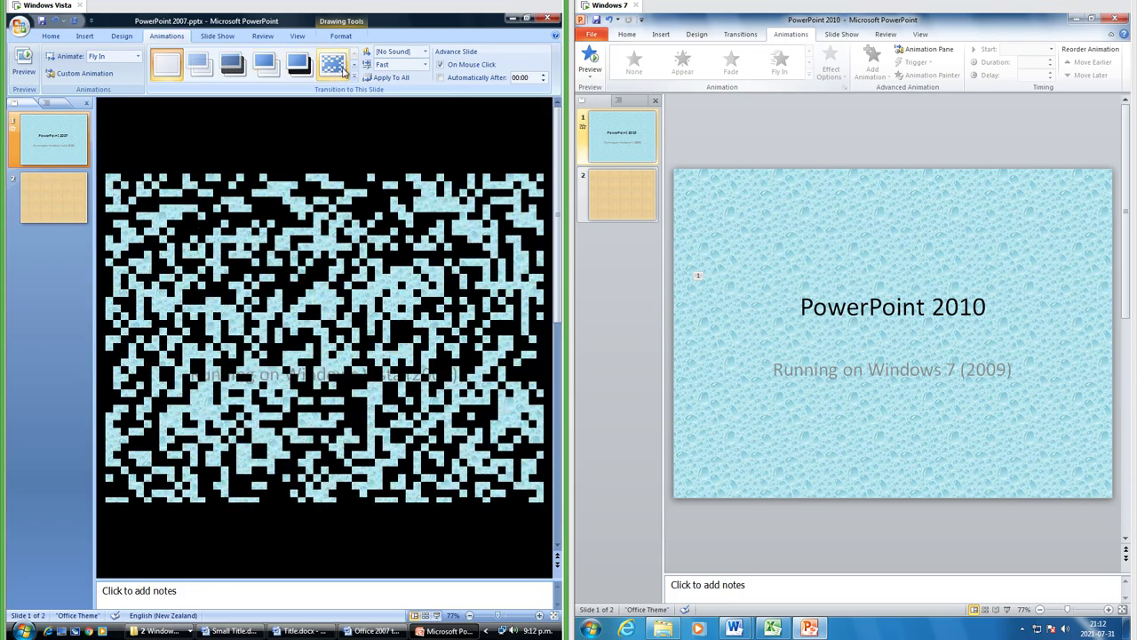
left_click(789, 39)
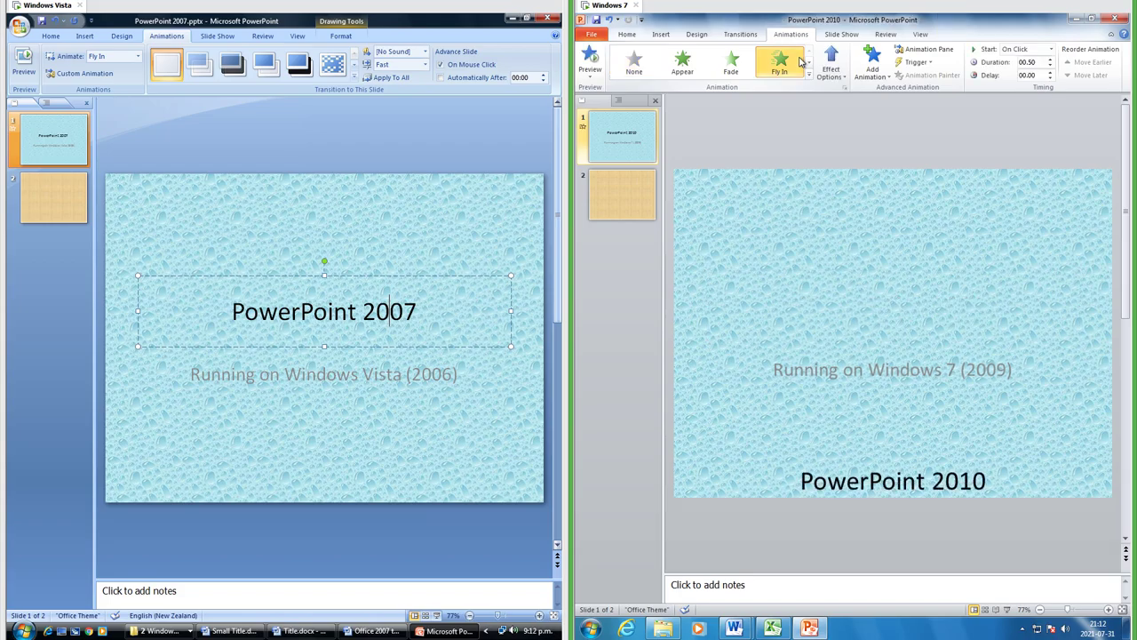
left_click(740, 35)
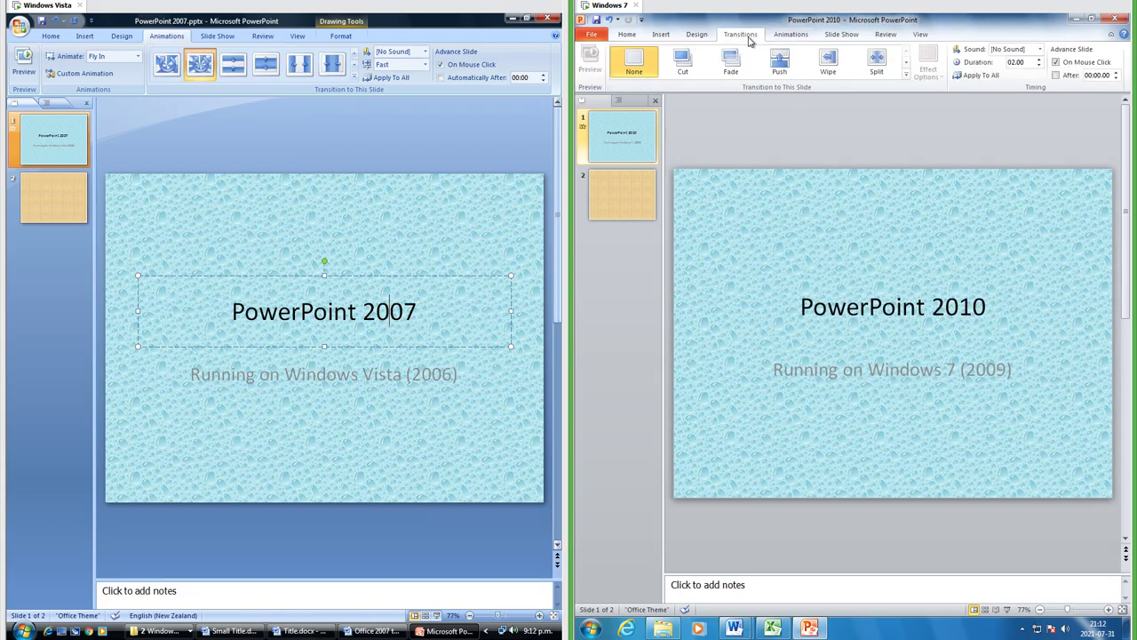
Apply the Vortex transition to the PowerPoint 2010 slide
left_click(905, 75)
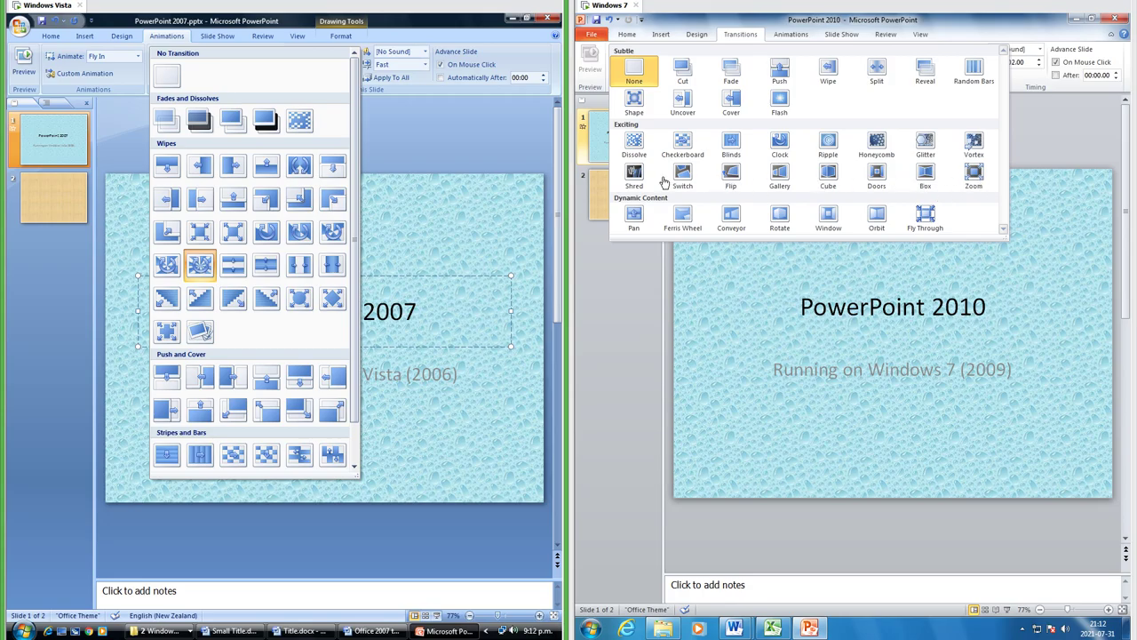
scroll(266, 231, "down", 1)
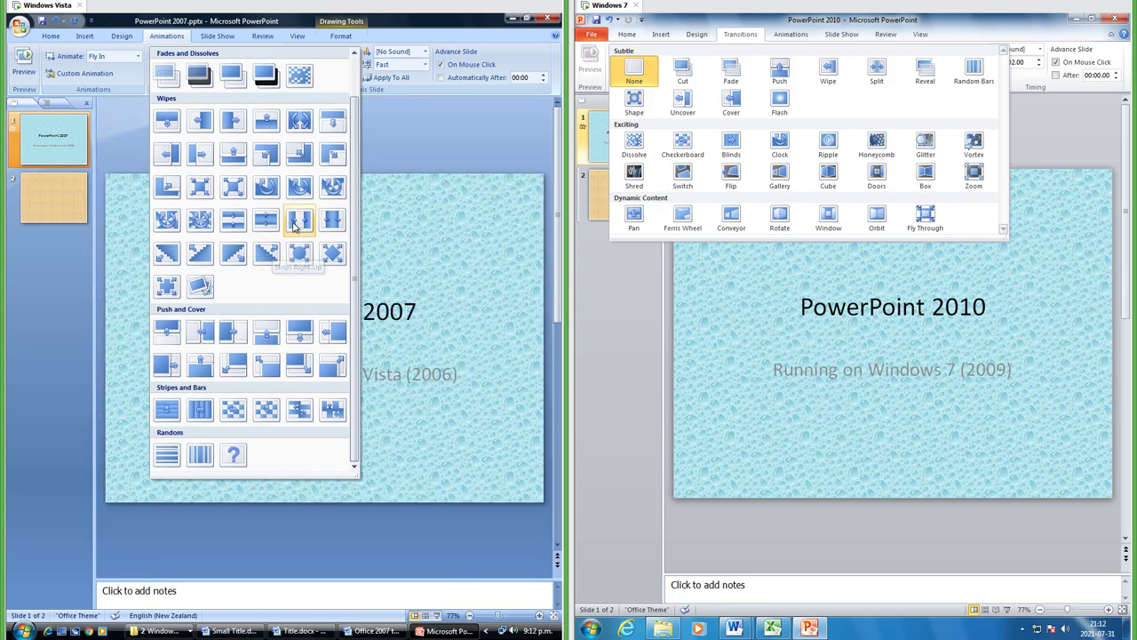
scroll(302, 188, "up", 1)
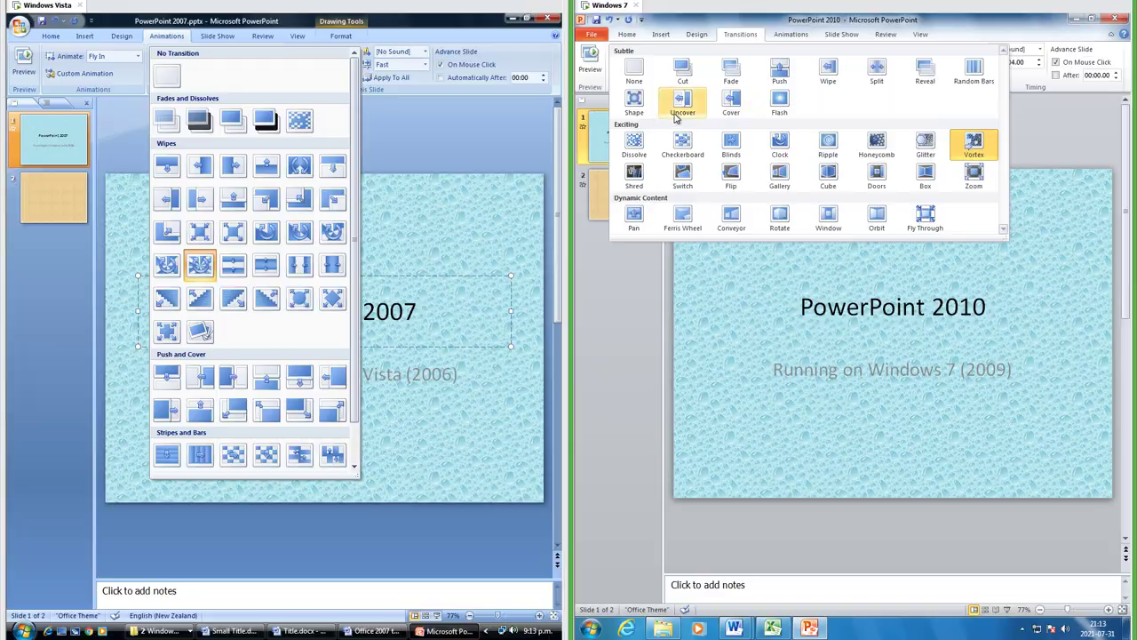
left_click(974, 146)
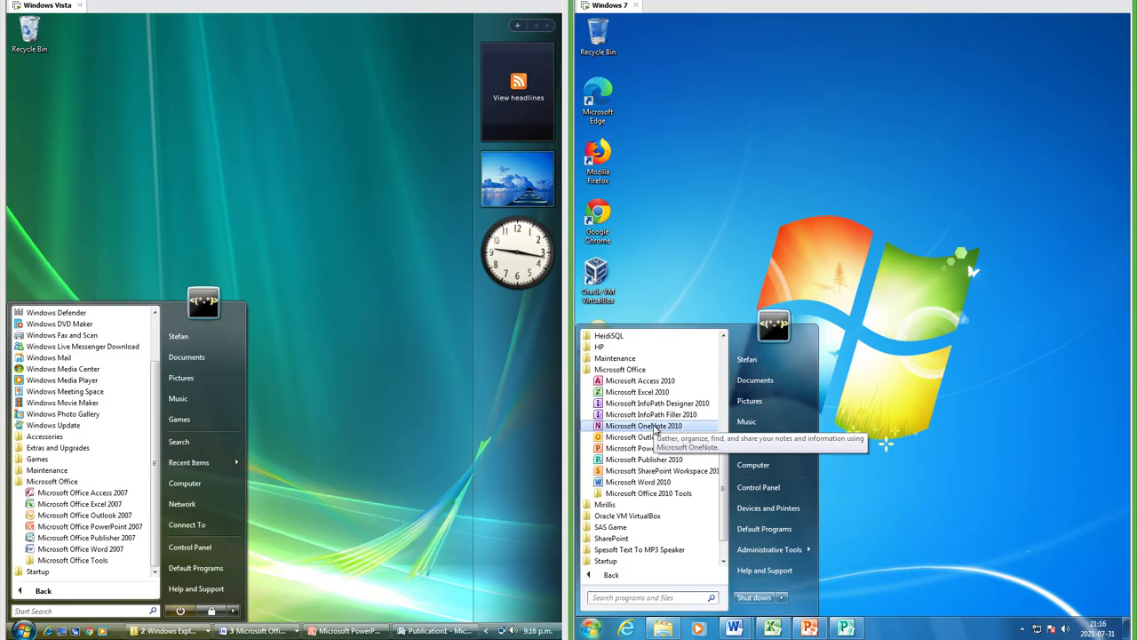
Launch OneNote 2010 from the Start menu and scroll through its welcome page
left_click(656, 427)
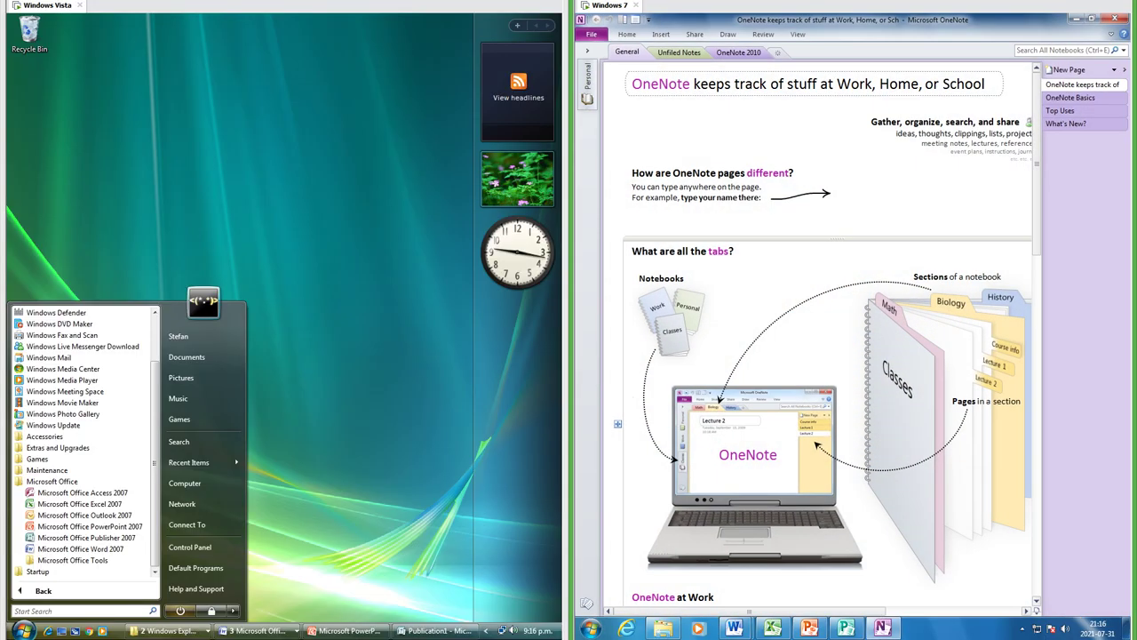
scroll(826, 338, "down", 3)
scroll(826, 338, "up", 1)
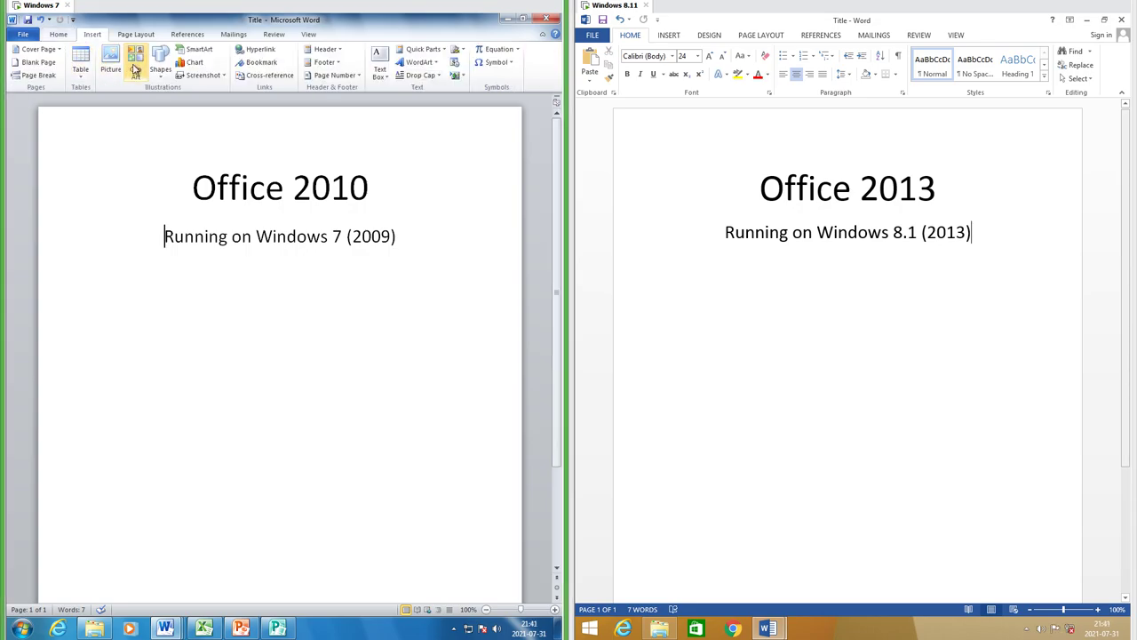
Show Word 2013's Insert tab, resize the Word 2010 window, and pick the Dark Gray Office theme
left_click(668, 34)
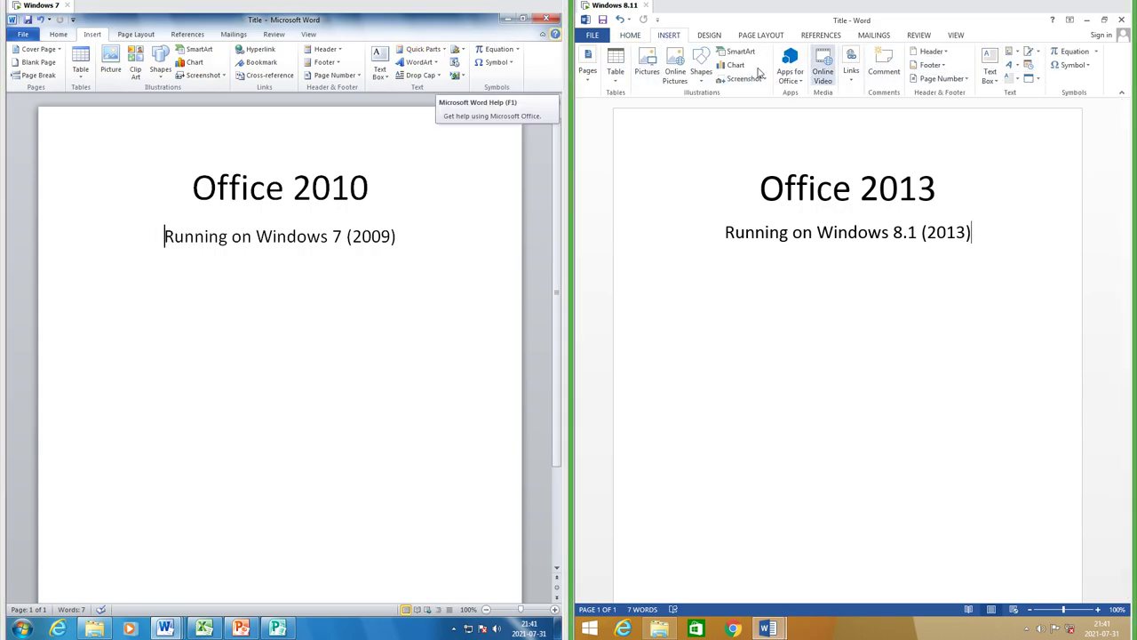
left_click_drag(302, 20, 267, 13)
mouse_move(771, 22)
left_mouse_down()
mouse_move(782, 35)
mouse_move(782, 4)
left_mouse_up()
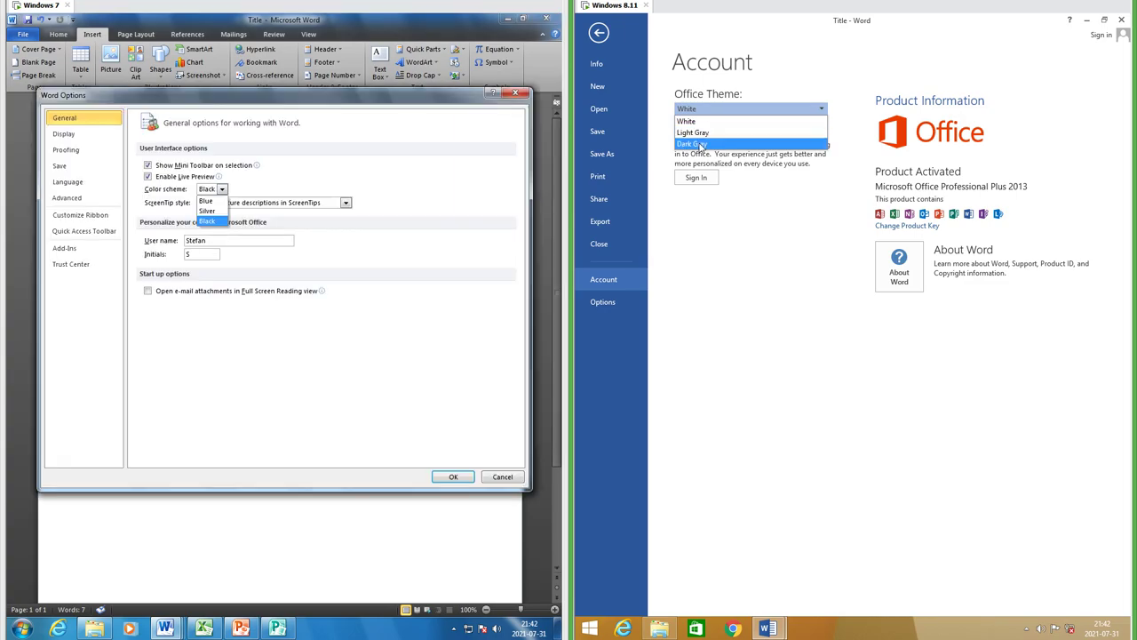
left_click(693, 143)
key("Escape")
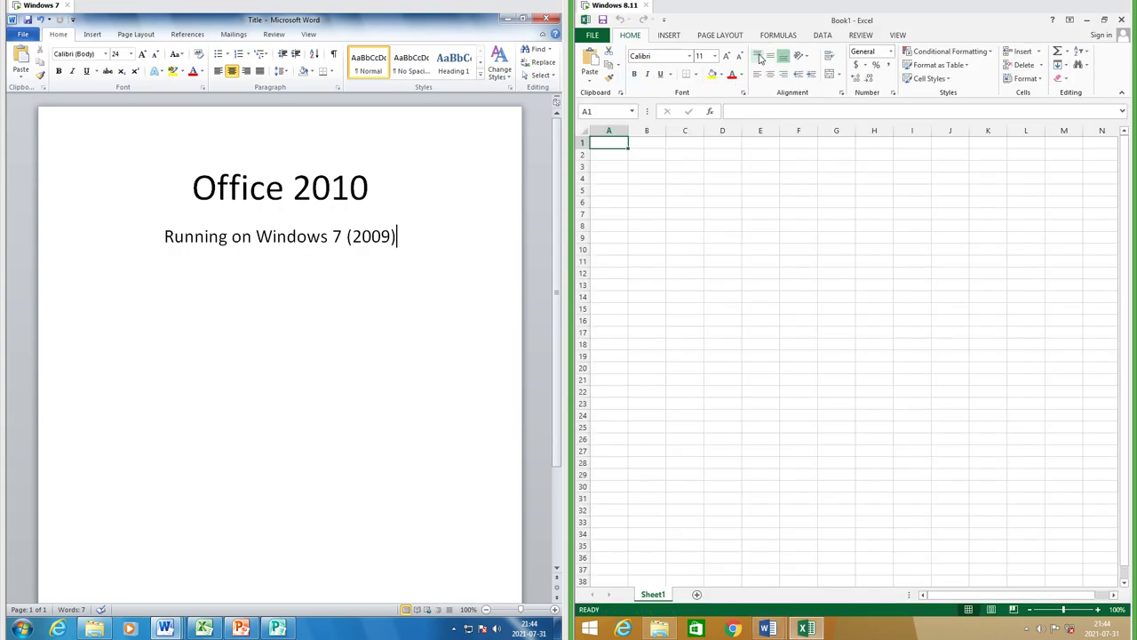
Show Excel 2013's Insert tab, switch to Word 2013, then return to the blank Book1 workbook
left_click(670, 37)
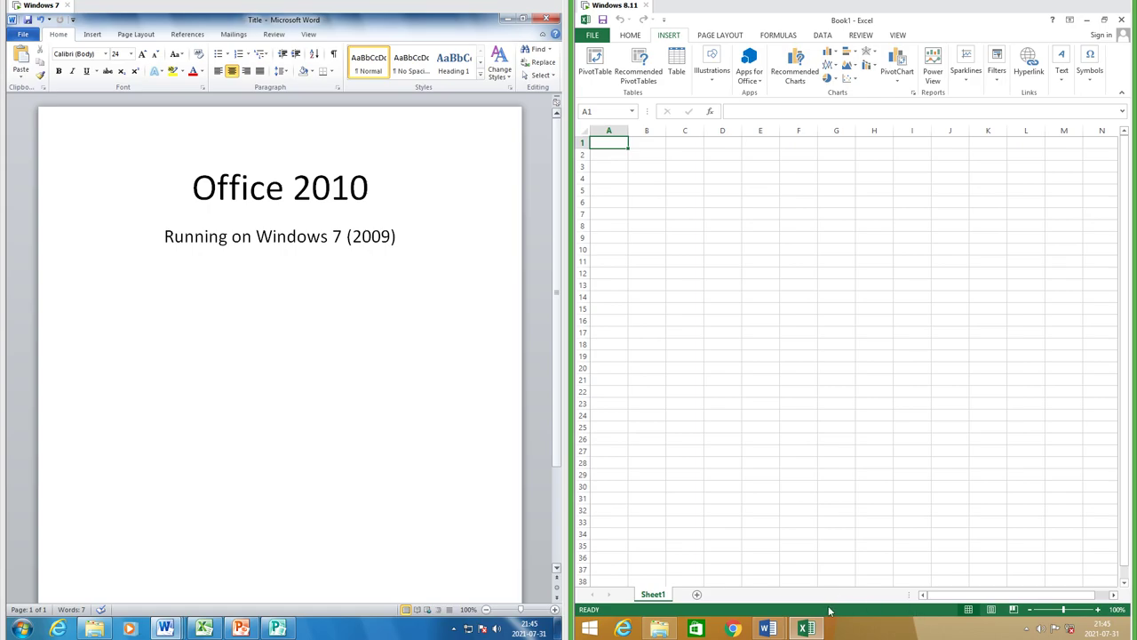
key("alt+Tab")
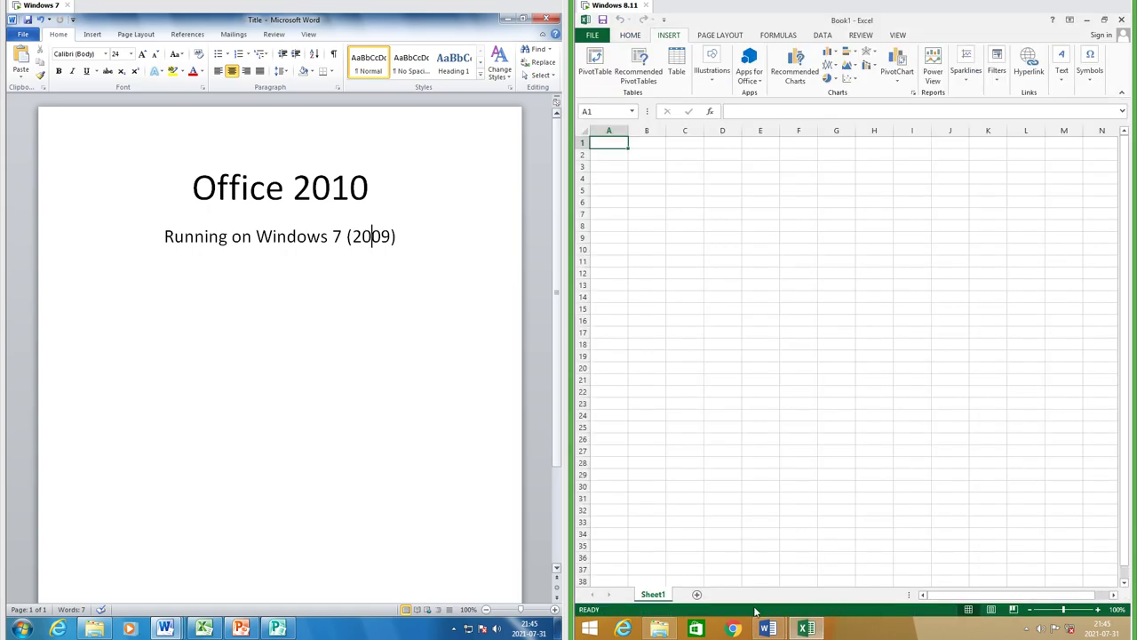
left_click(805, 628)
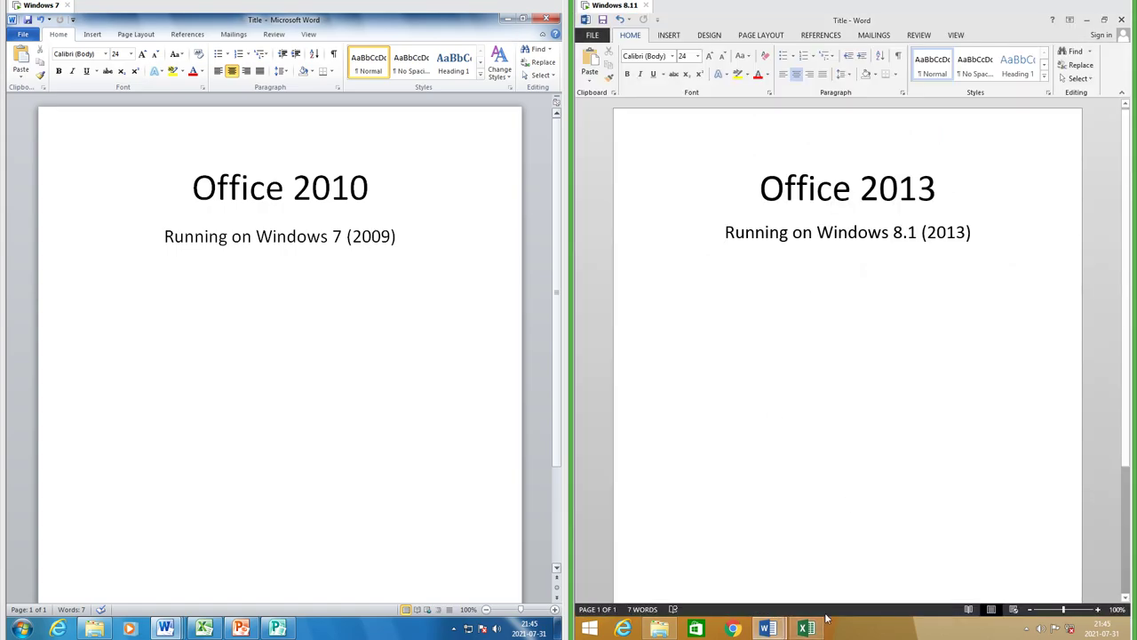
left_click(824, 621)
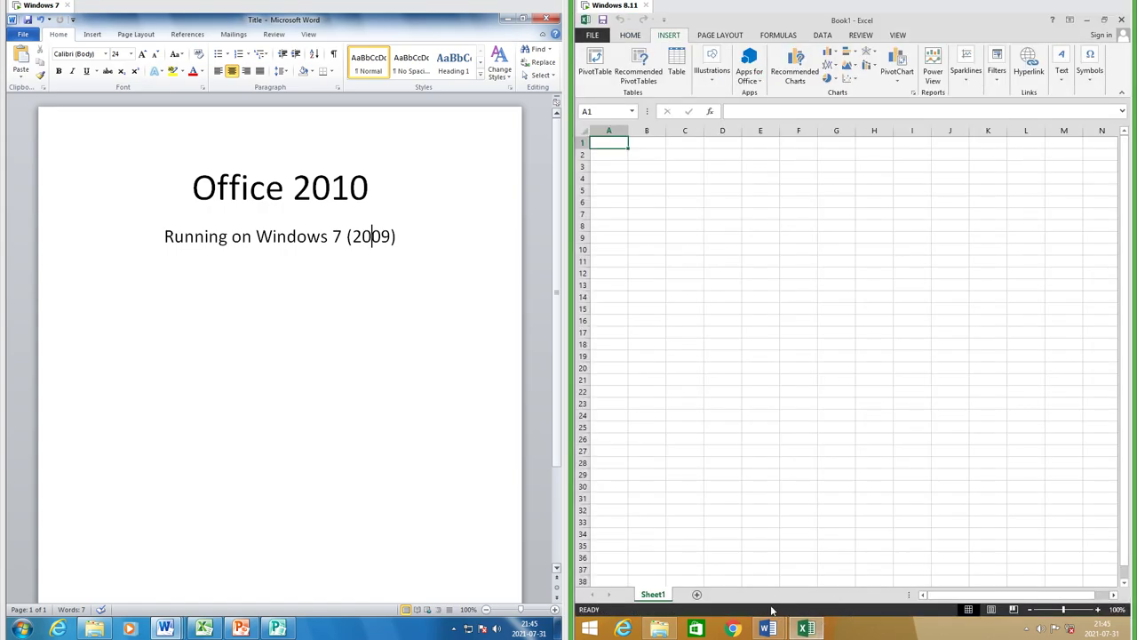
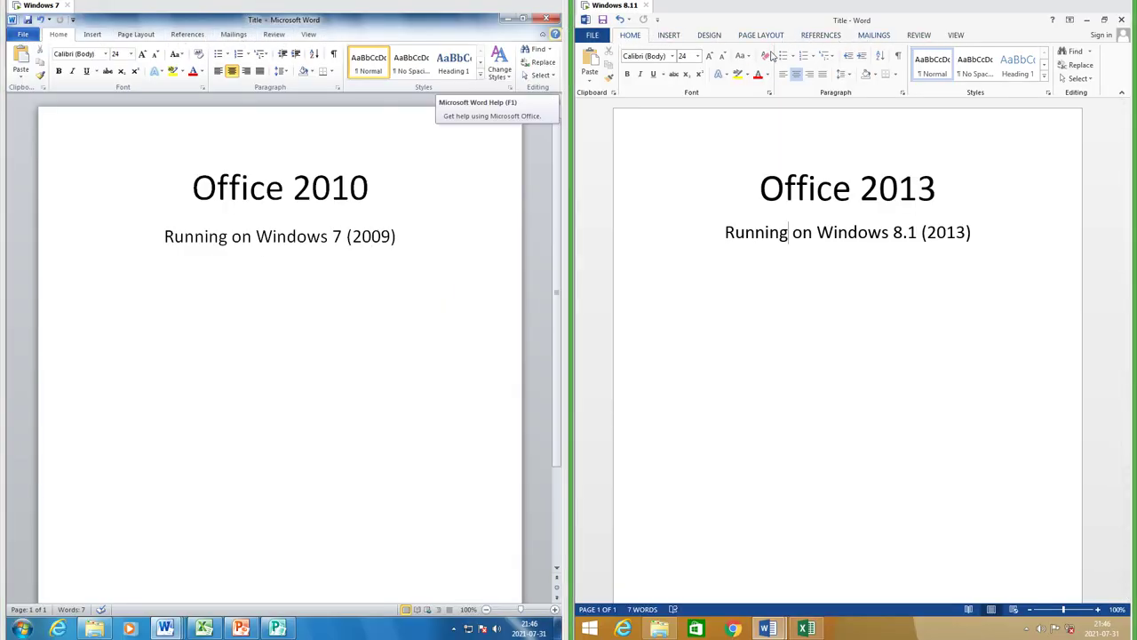
Launch Word 2013 as administrator and Word 2010 with a new blank document
key("super")
right_click(986, 258)
left_click(1027, 305)
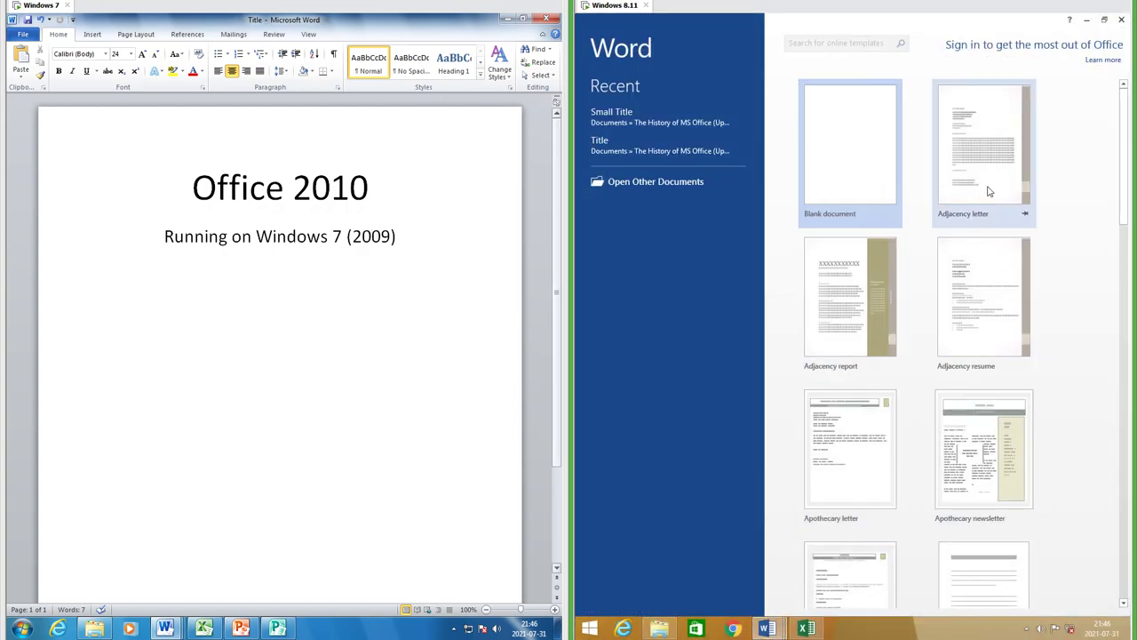
left_click(22, 628)
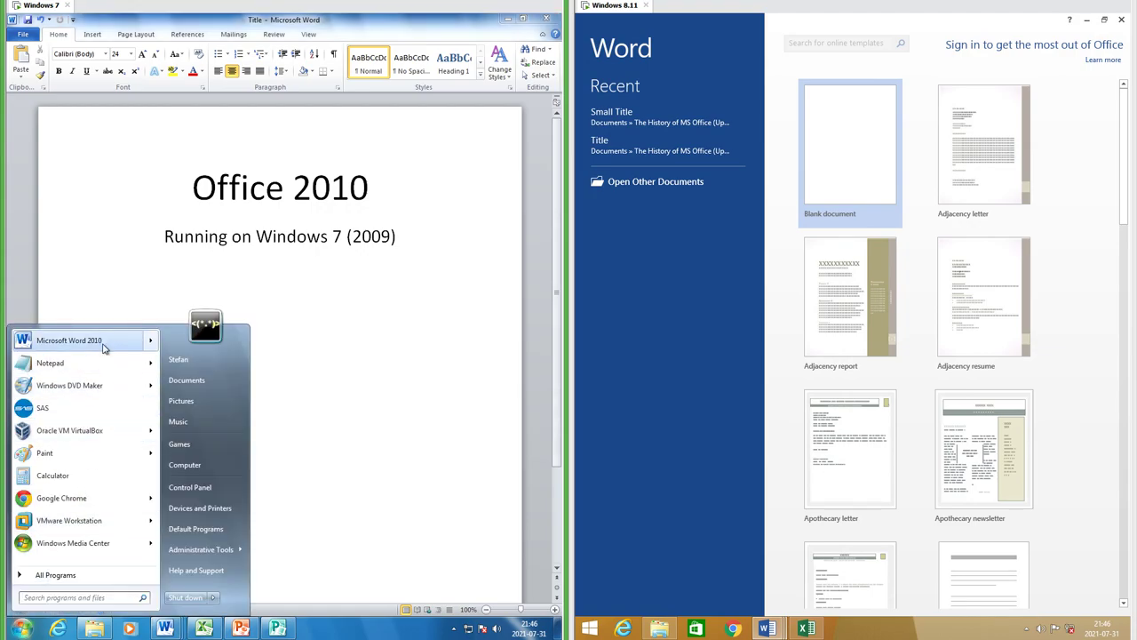
left_click(69, 340)
Open a second Word 2013 window and go to its File backstage
key("super")
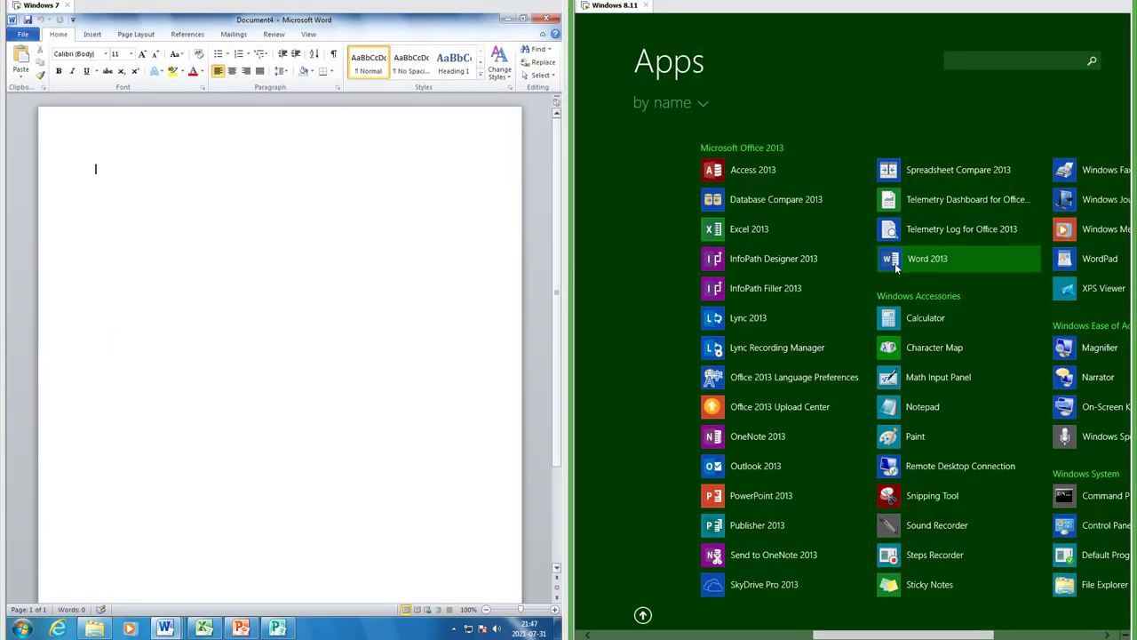
right_click(895, 267)
left_click(943, 313)
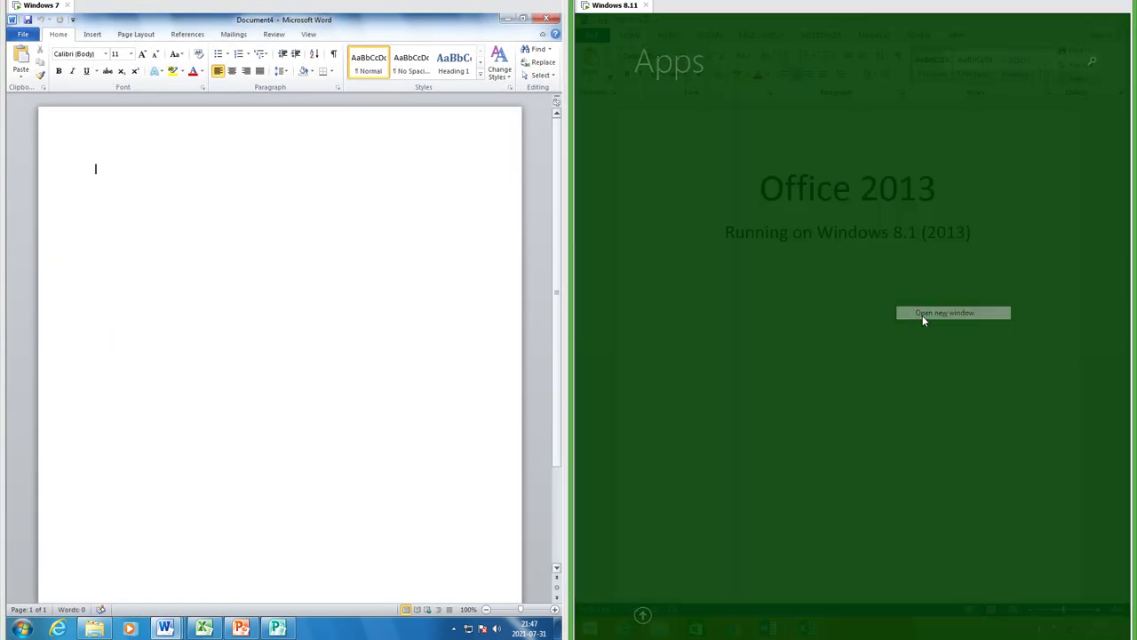
left_click(599, 34)
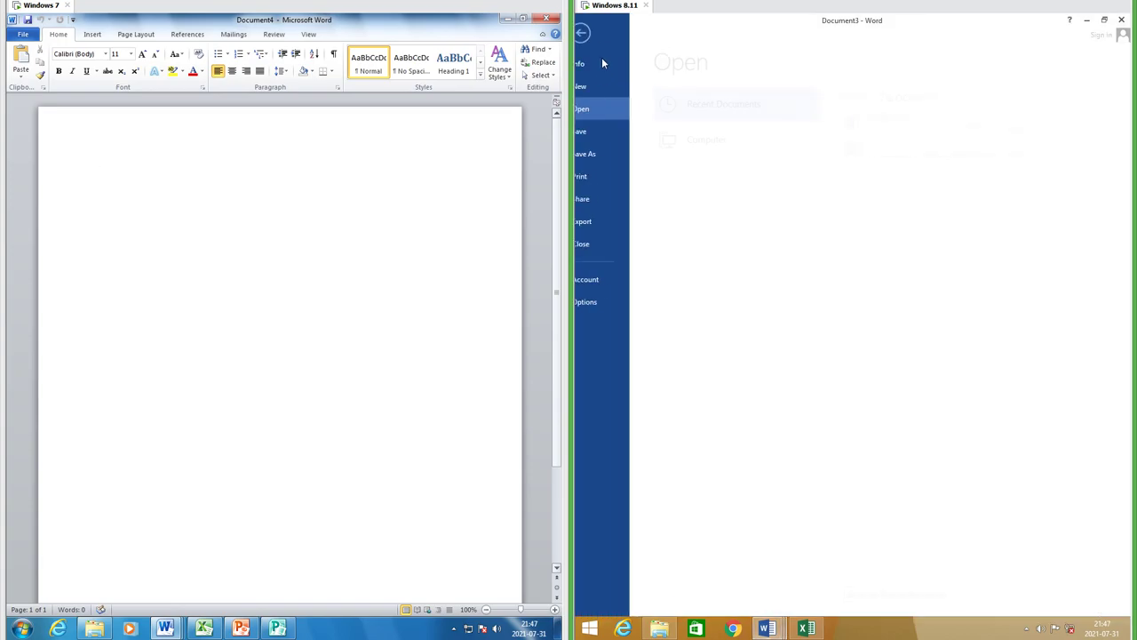
left_click(597, 302)
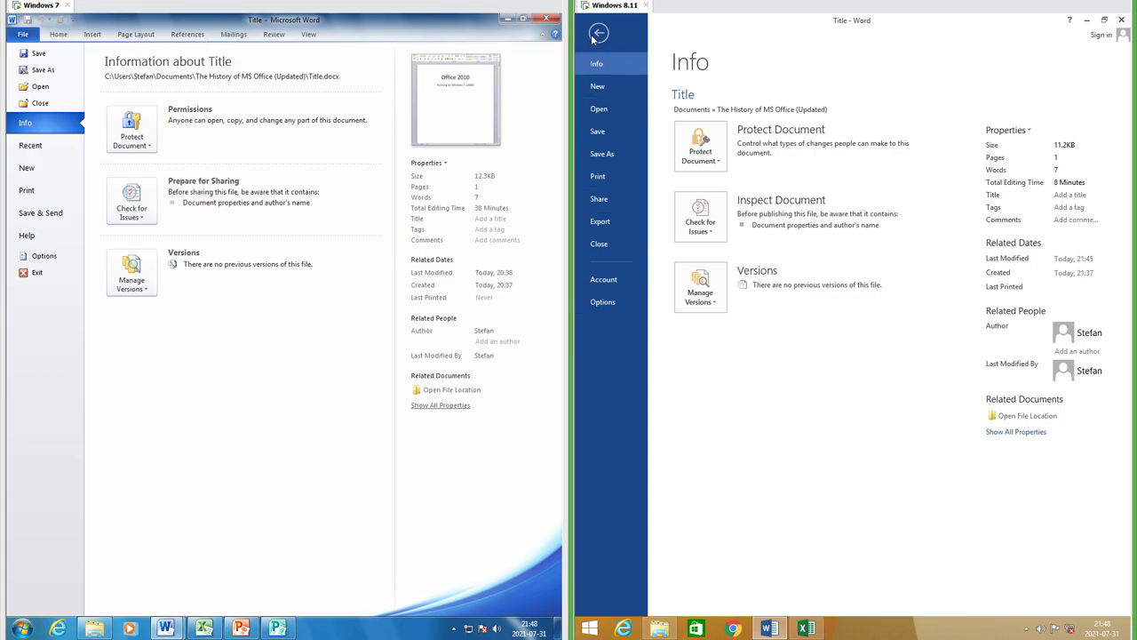
Browse Word 2010's Open dialog and Word 2013's Open and Save As pages
left_click(40, 86)
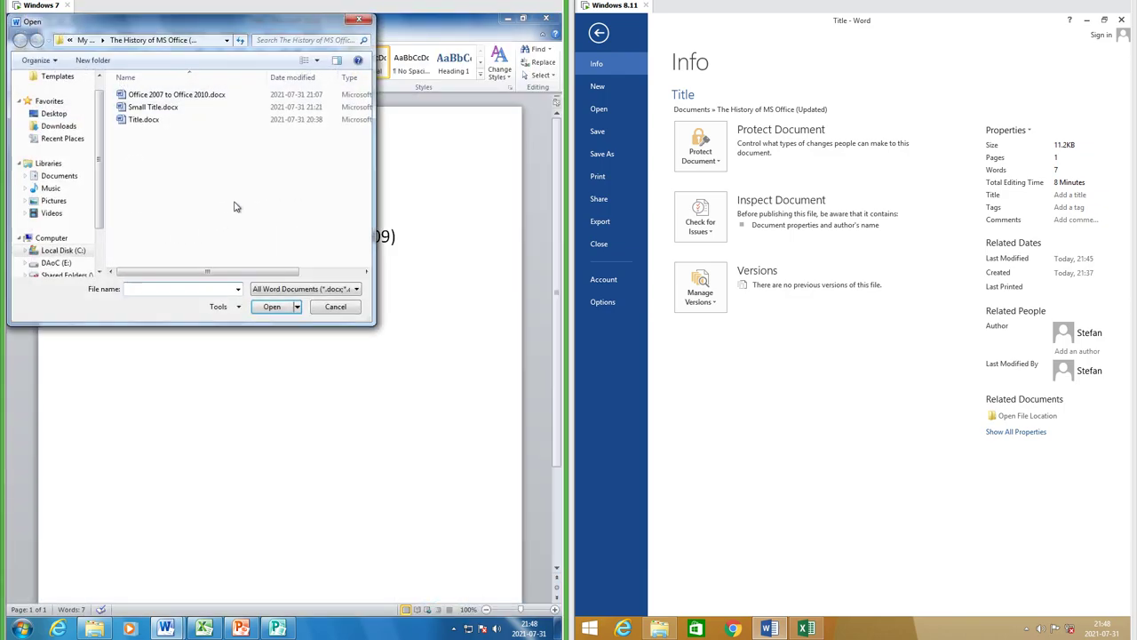
left_click(359, 19)
left_click(591, 110)
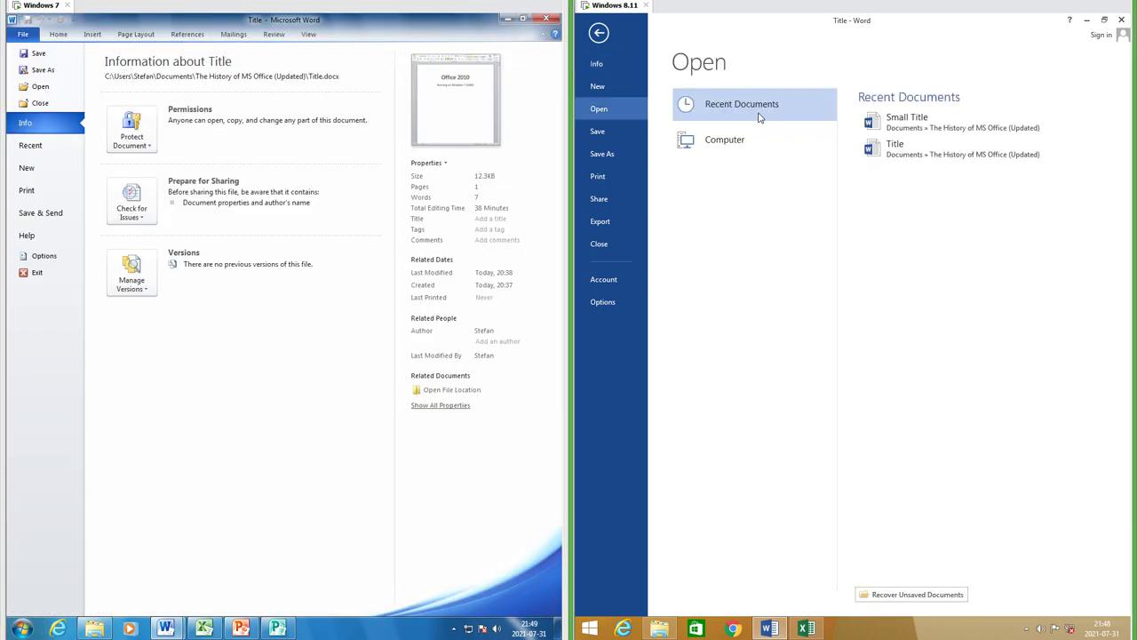
left_click(613, 155)
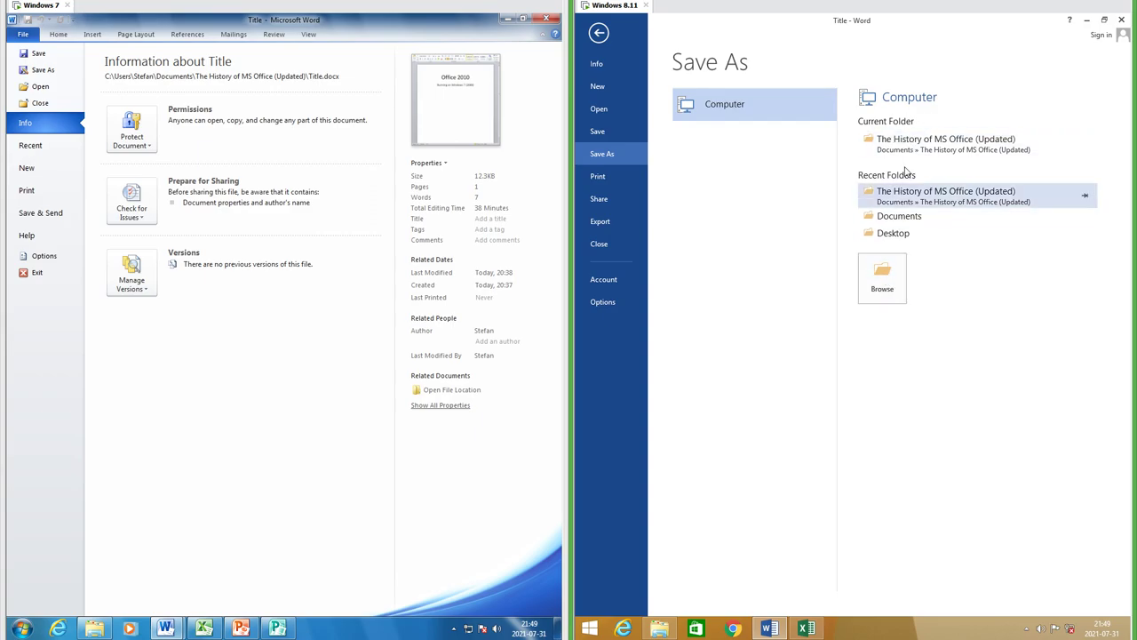
left_click(883, 277)
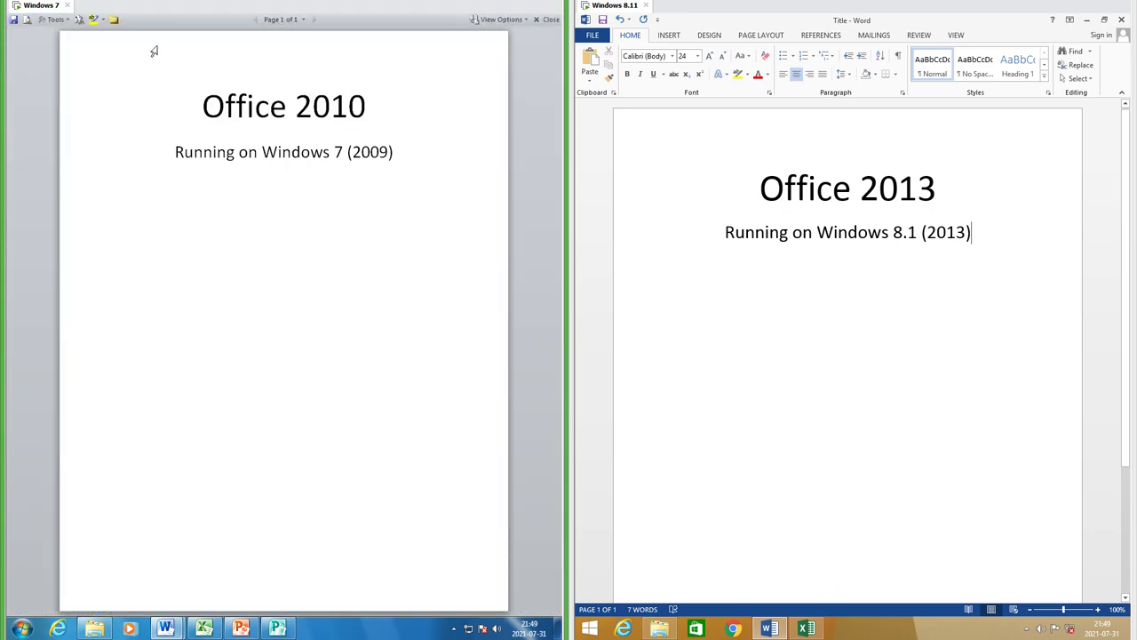
Put Word 2013 in Read Mode and try the Sepia, Inverse and None page colours
left_click(968, 610)
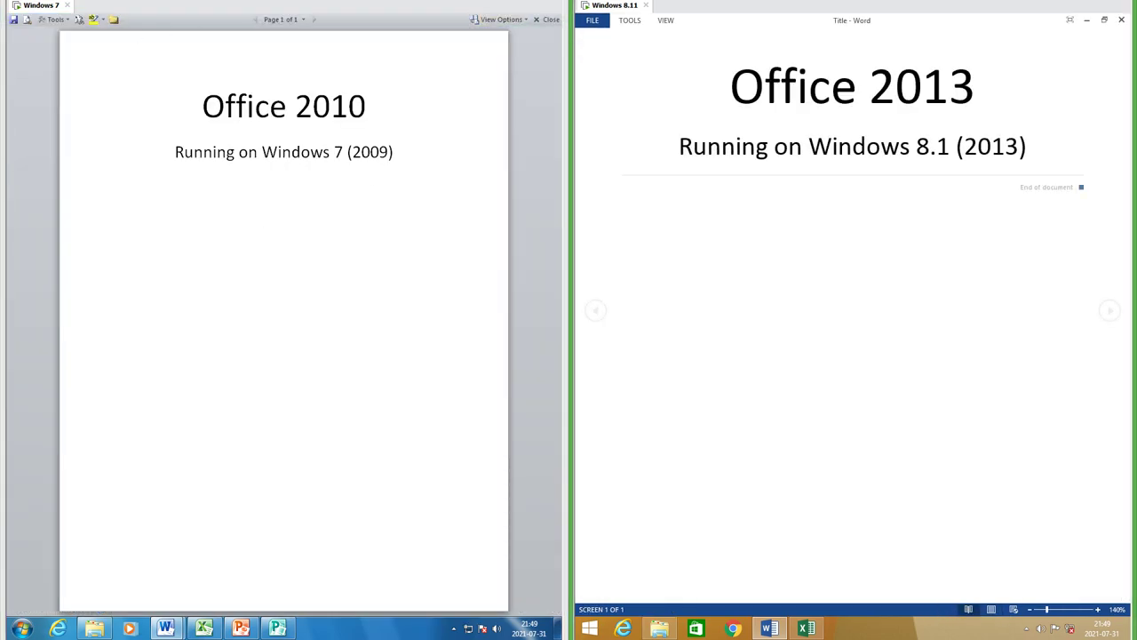
left_click(670, 21)
mouse_move(693, 218)
left_click(787, 174)
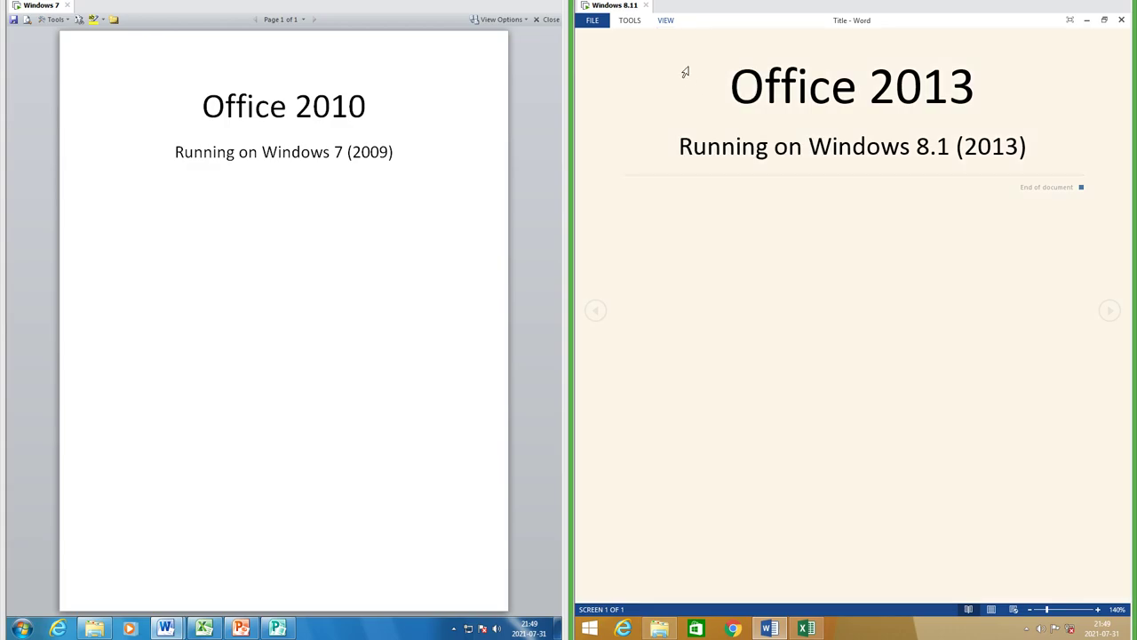
left_click(665, 20)
mouse_move(702, 147)
left_click(789, 198)
left_click(666, 20)
left_click(783, 150)
Switch Word 2013's reading view back to Paper Layout
left_click(666, 19)
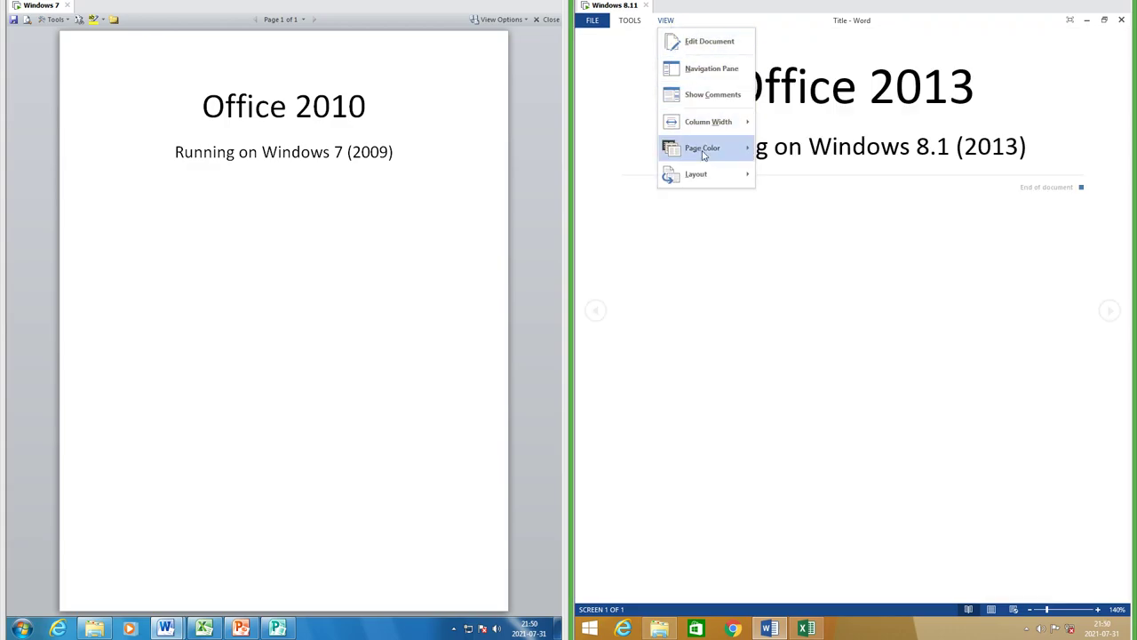
mouse_move(706, 175)
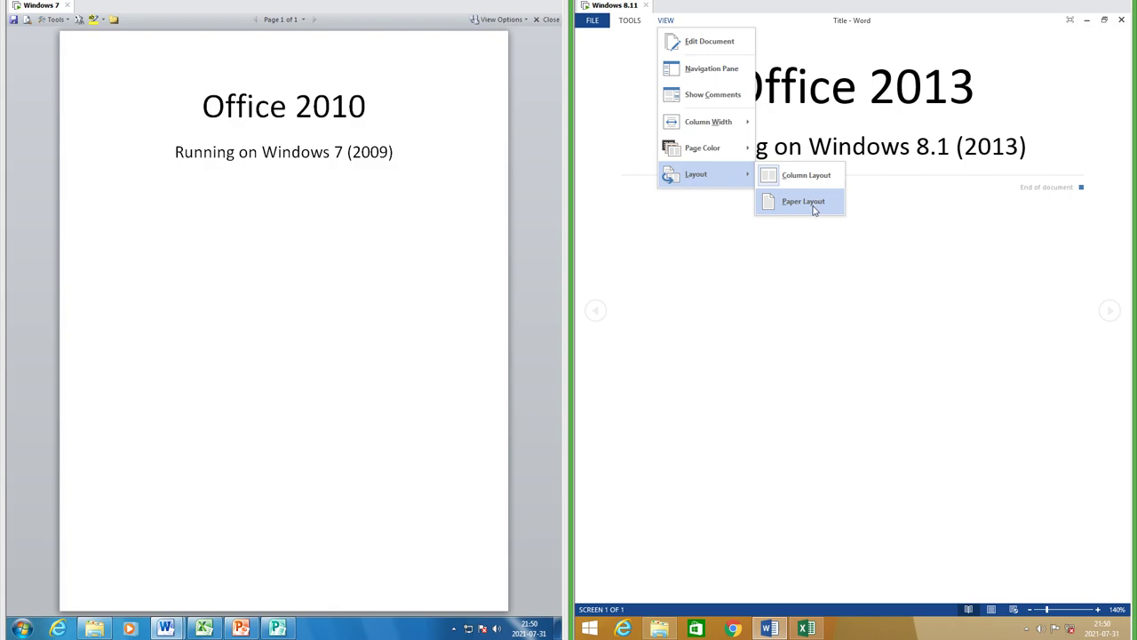
left_click(803, 202)
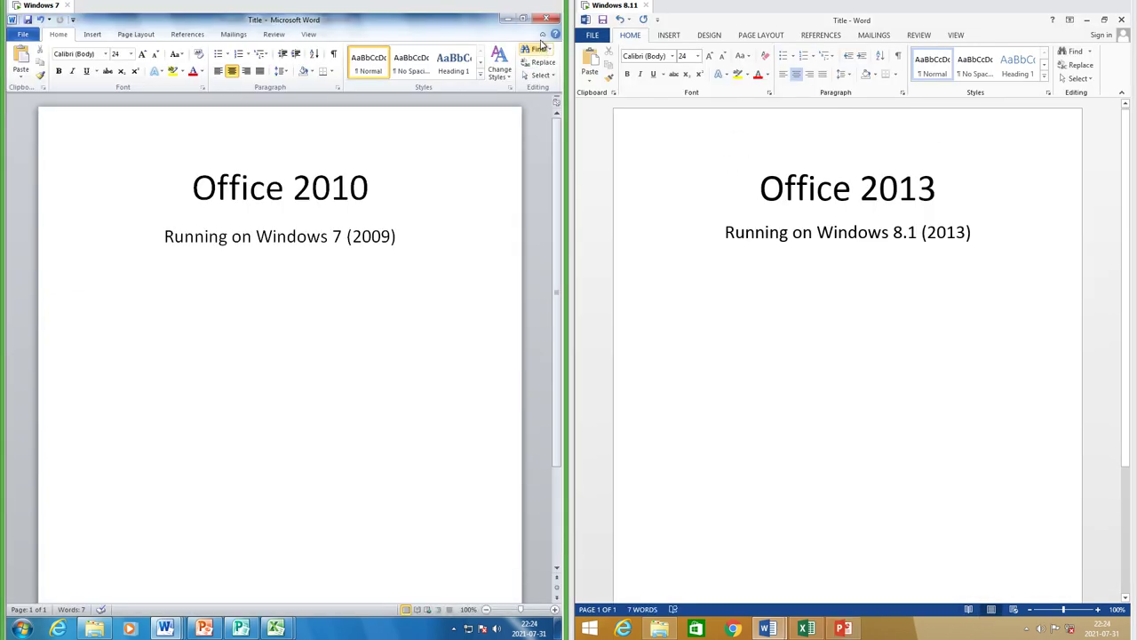
Collapse Word 2010's ribbon, auto-hide Word 2013's ribbon, and move the Word 2010 square
left_click(541, 40)
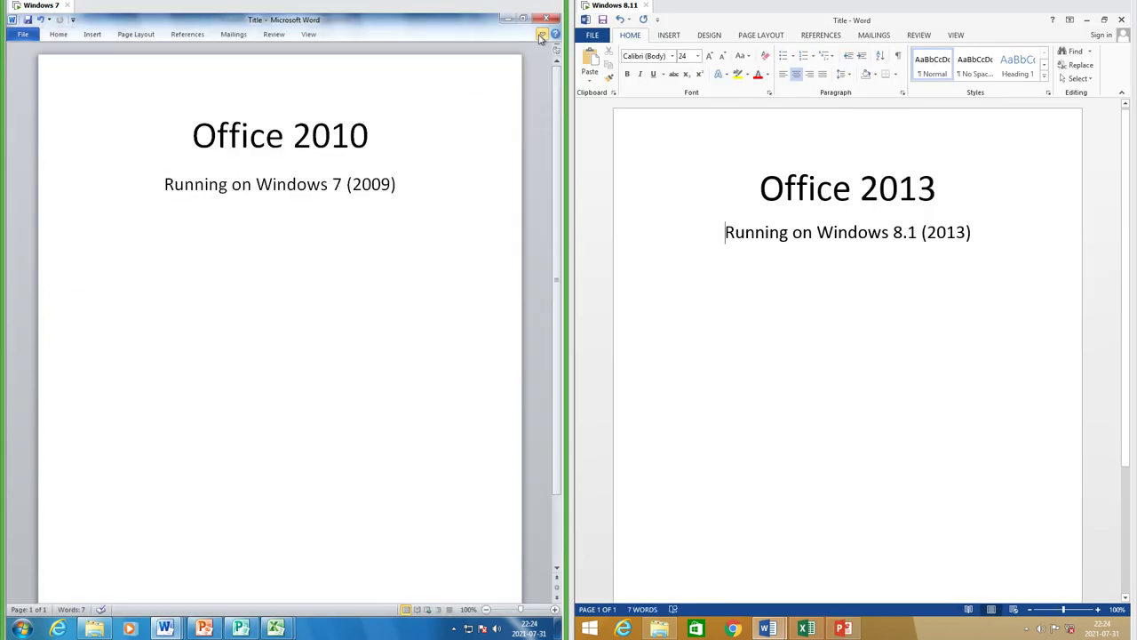
left_click(1070, 19)
left_click(1037, 84)
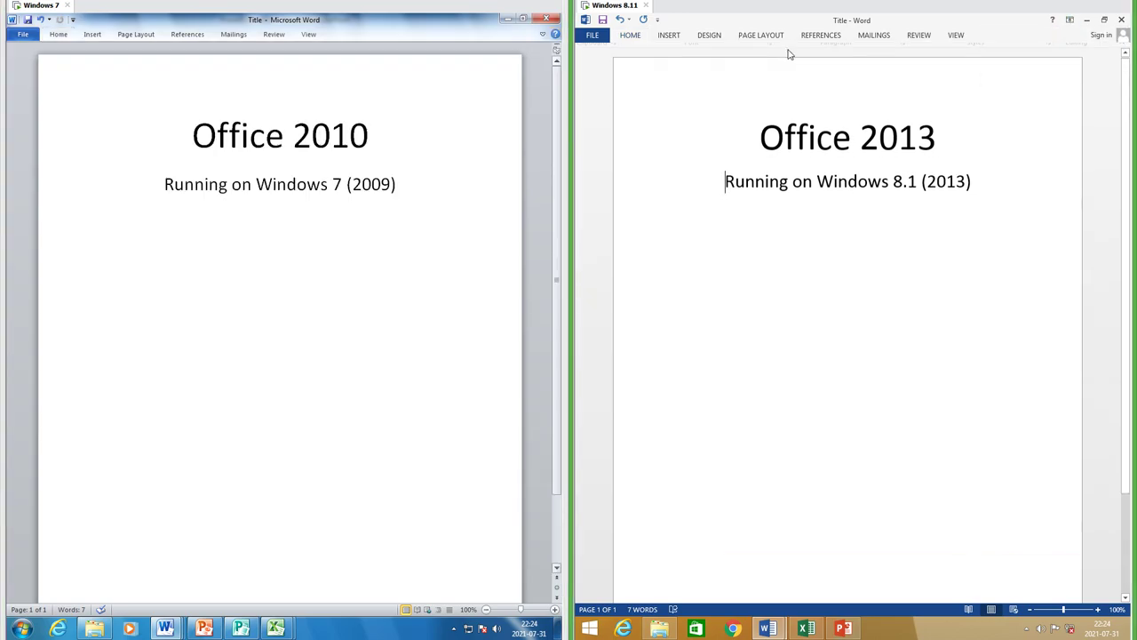
left_click(1069, 19)
left_click(1037, 45)
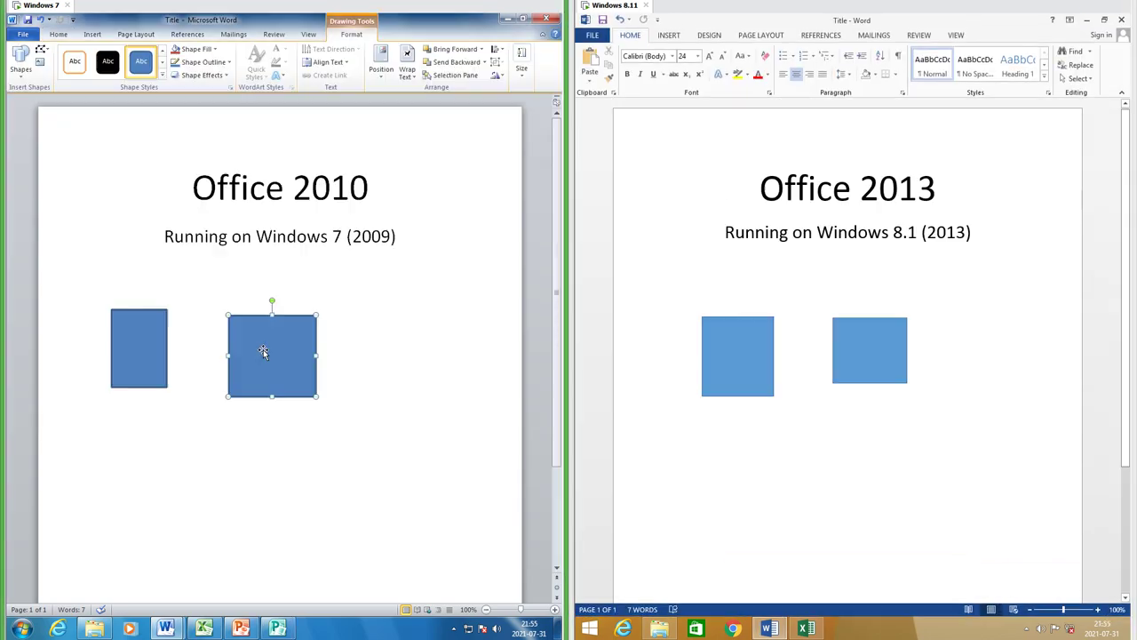
mouse_move(262, 353)
left_mouse_down()
mouse_move(264, 378)
mouse_move(325, 224)
mouse_move(210, 253)
mouse_move(300, 349)
mouse_move(258, 369)
mouse_move(238, 430)
mouse_move(270, 365)
left_mouse_up()
Reposition the blue squares in the Word 2013 and Word 2010 documents
left_click(866, 355)
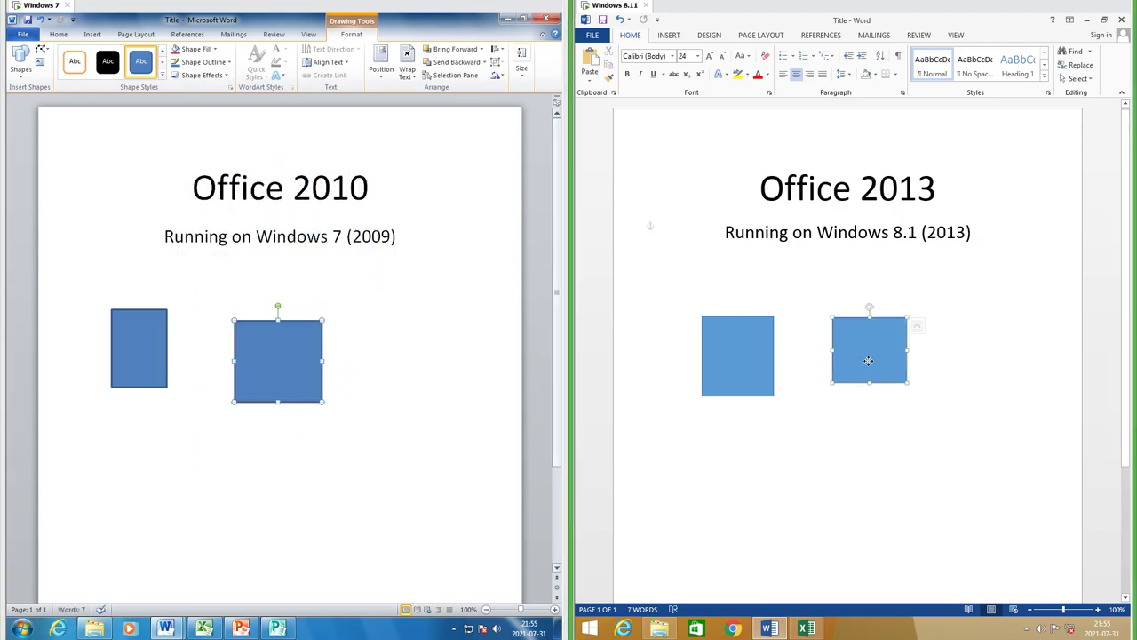
left_click_drag(866, 355, 845, 442)
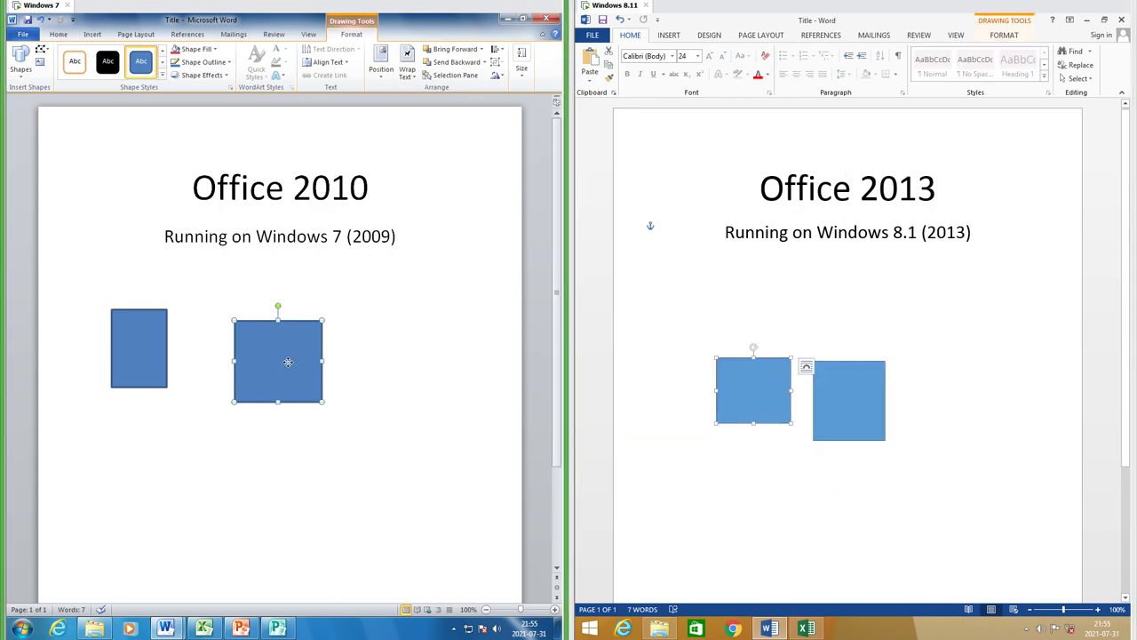
left_click_drag(287, 363, 220, 469)
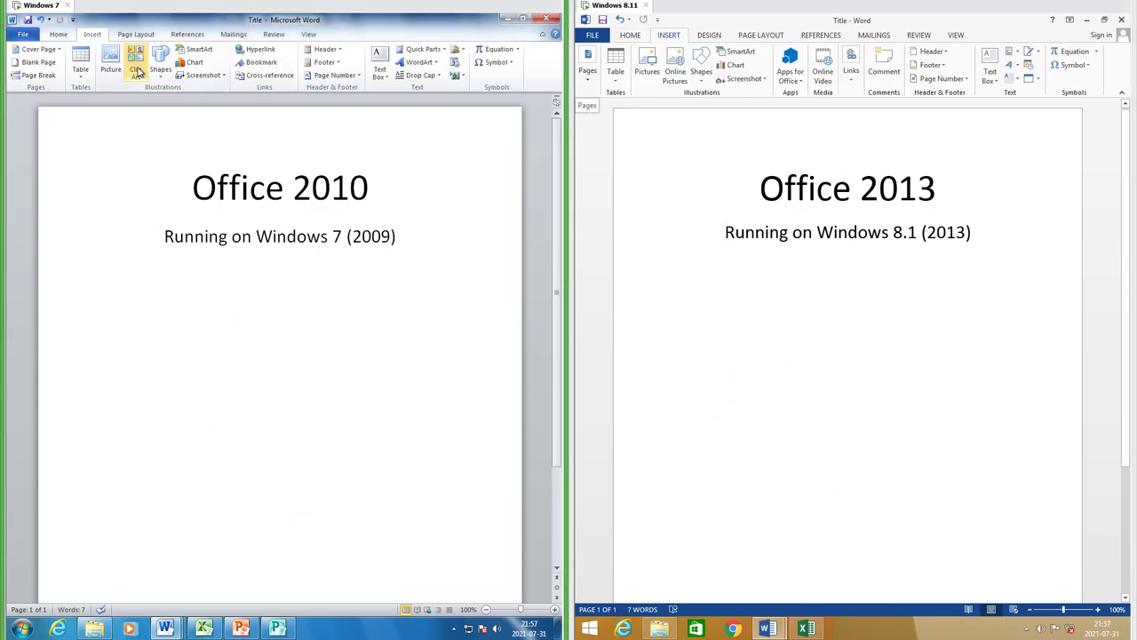
Place the green tree clip art on the Word 2010 page
left_click(135, 68)
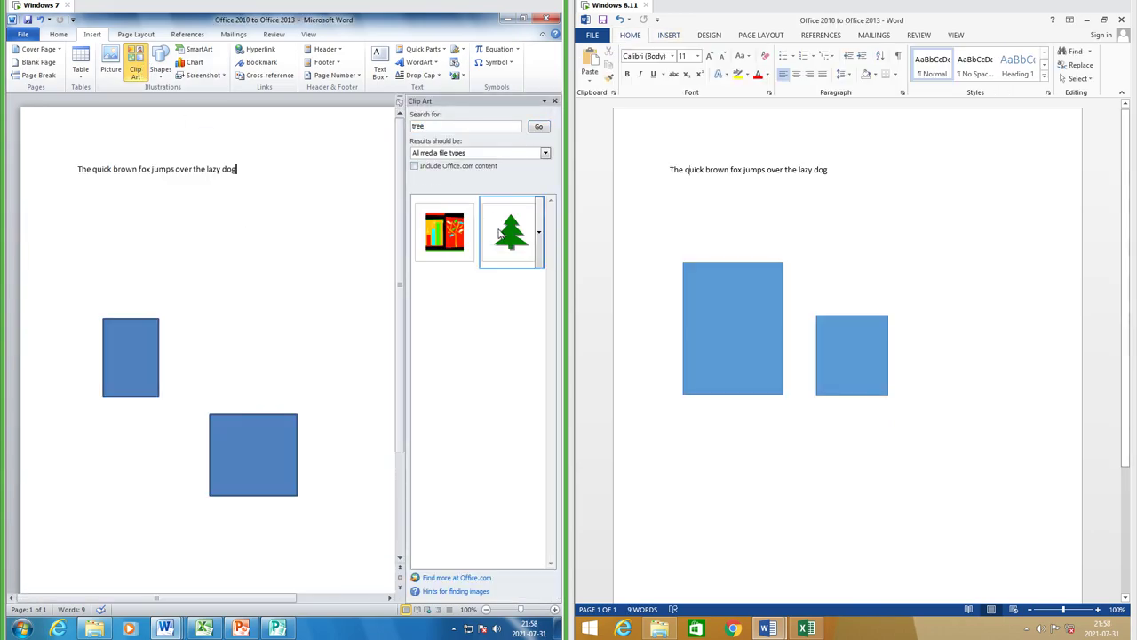
left_click_drag(510, 233, 290, 267)
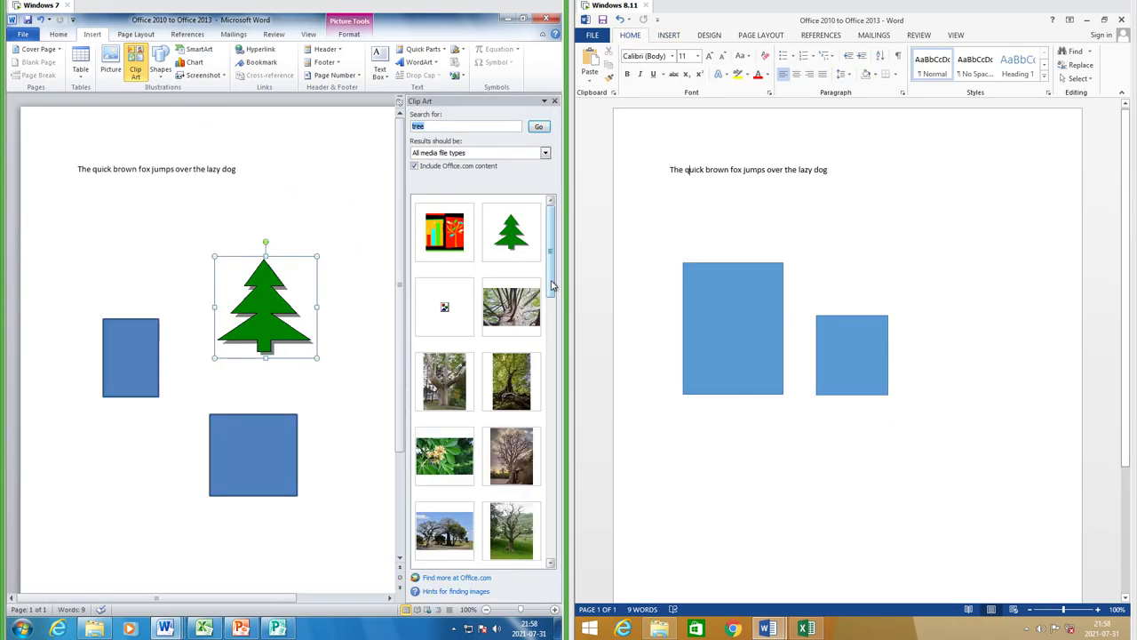
scroll(552, 284, "down", 3)
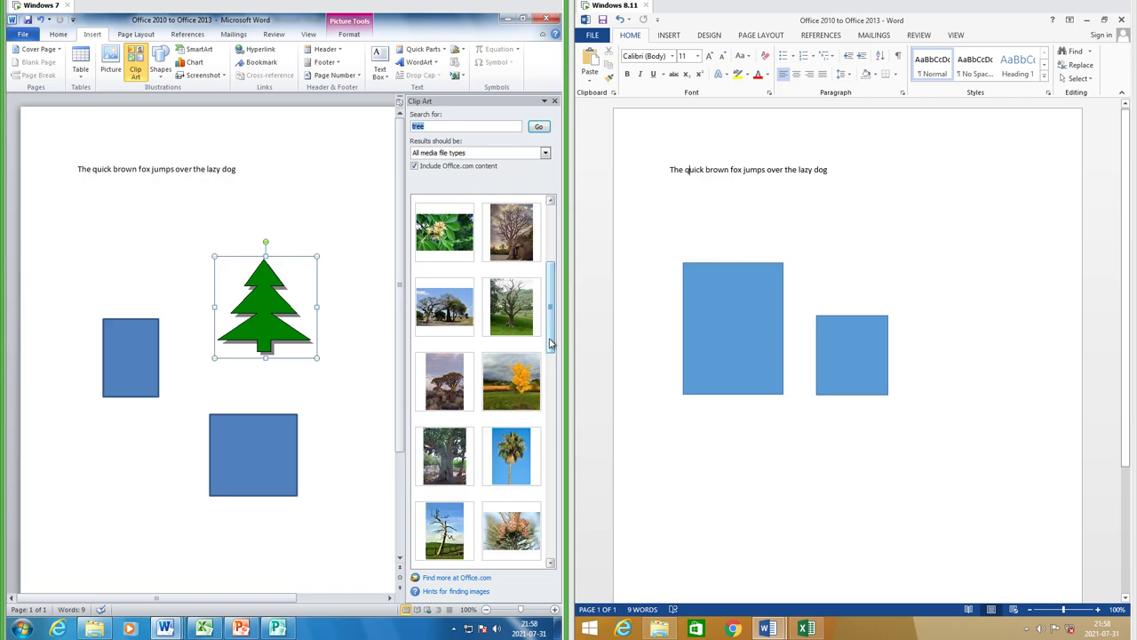
Search Online Pictures in Word 2013 for tree images
left_click(669, 34)
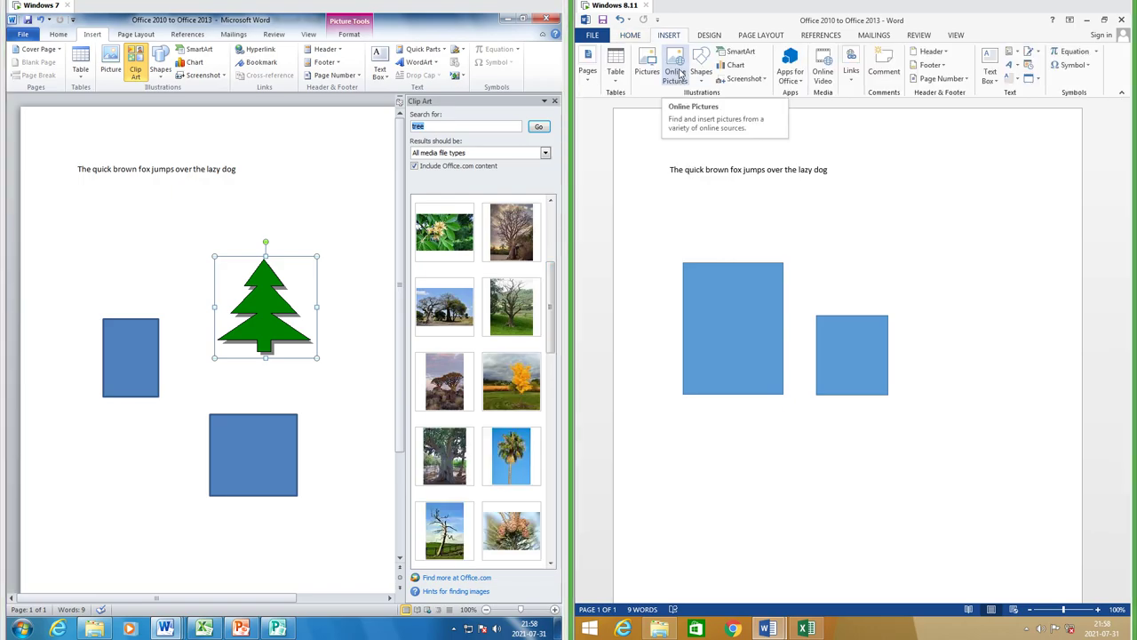
left_click(675, 73)
type("tree")
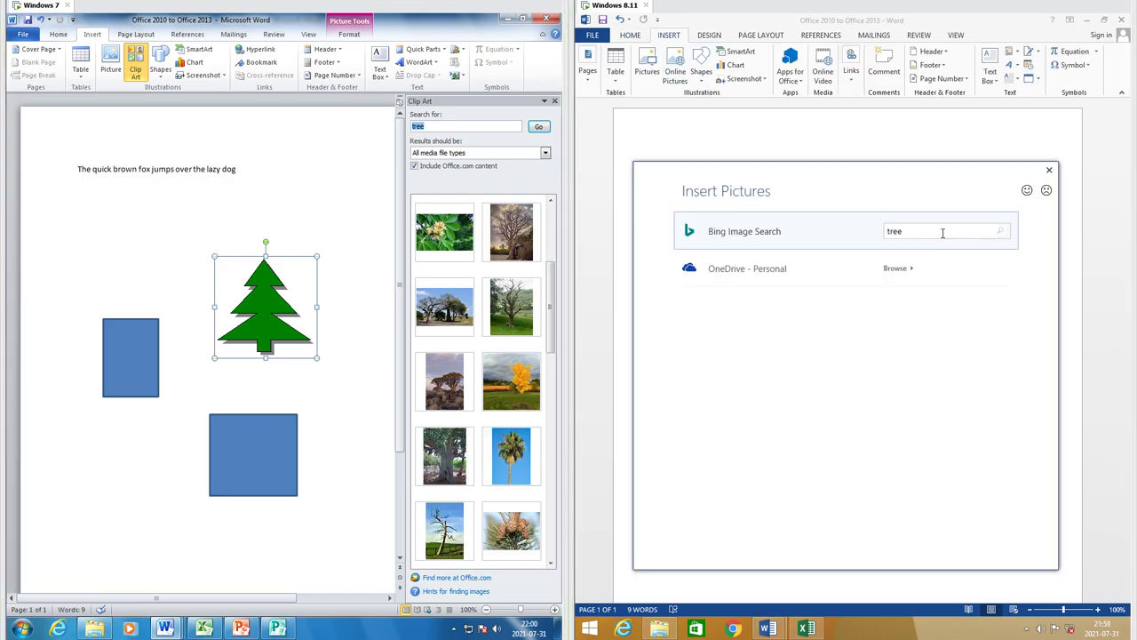
key("Return")
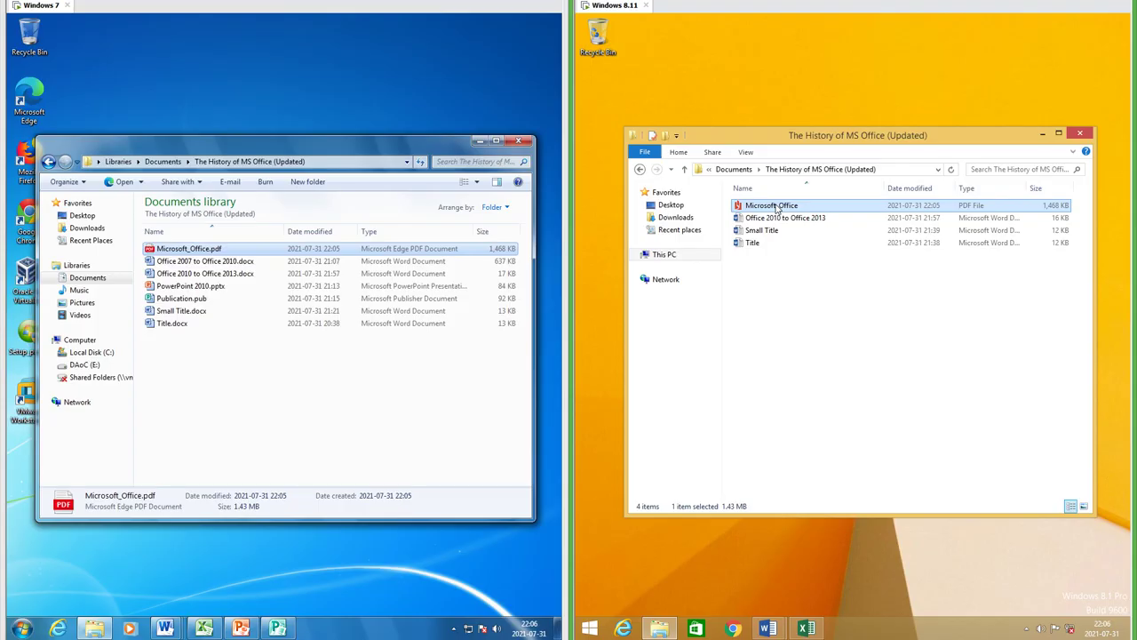
Open Microsoft_Office.pdf in Word 2013 and accept the conversion to an editable document
right_click(776, 204)
mouse_move(802, 223)
left_click(918, 253)
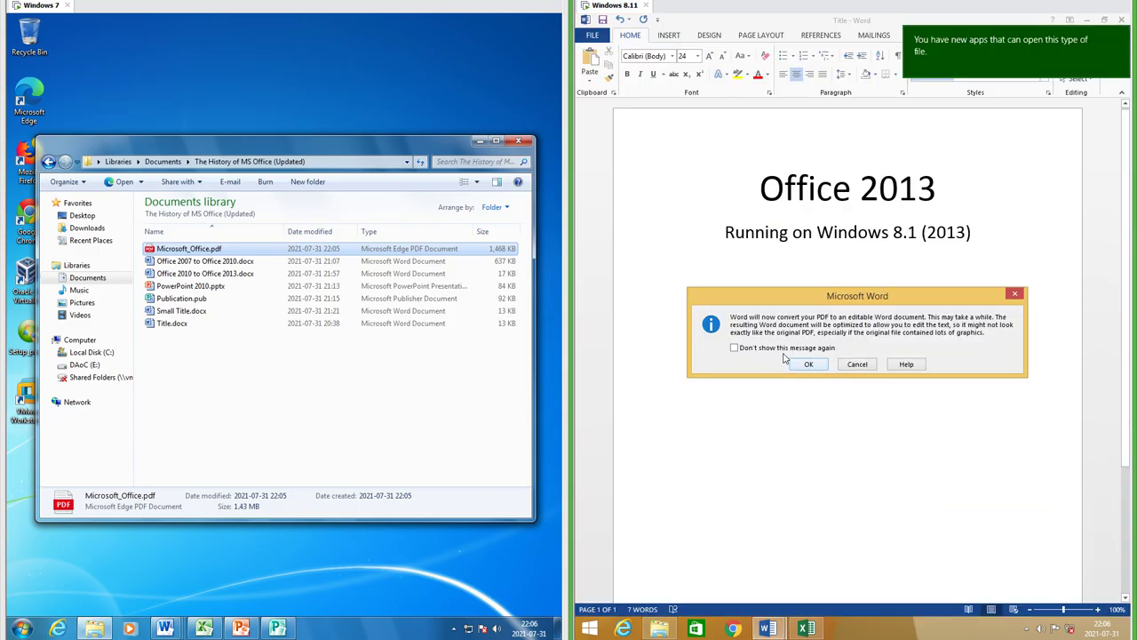
left_click(806, 364)
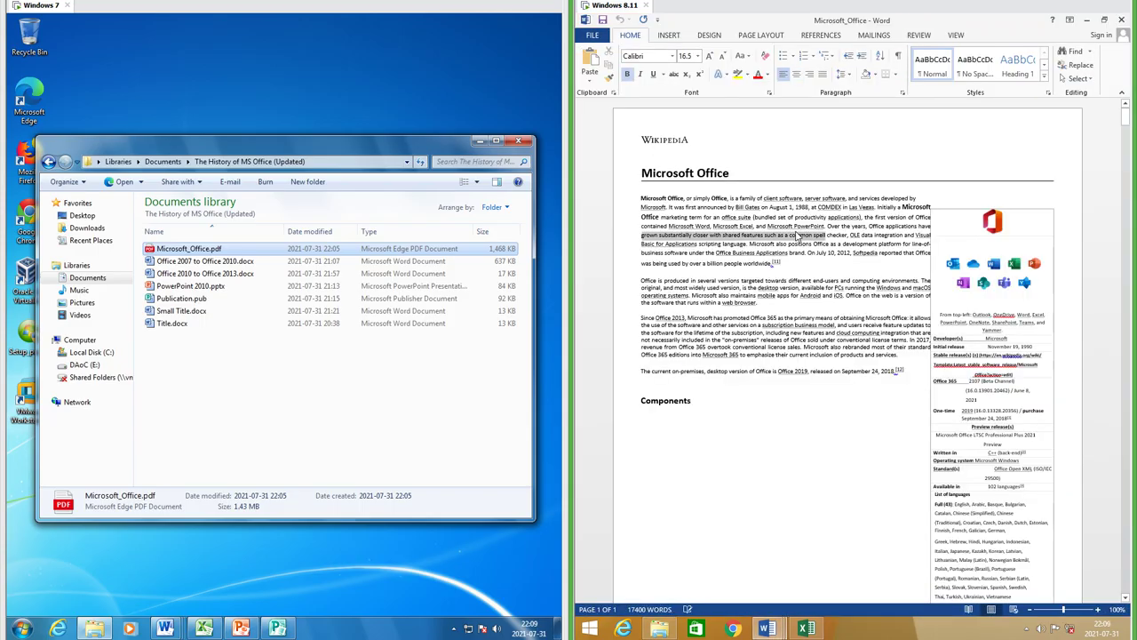
left_click_drag(1125, 111, 1106, 193)
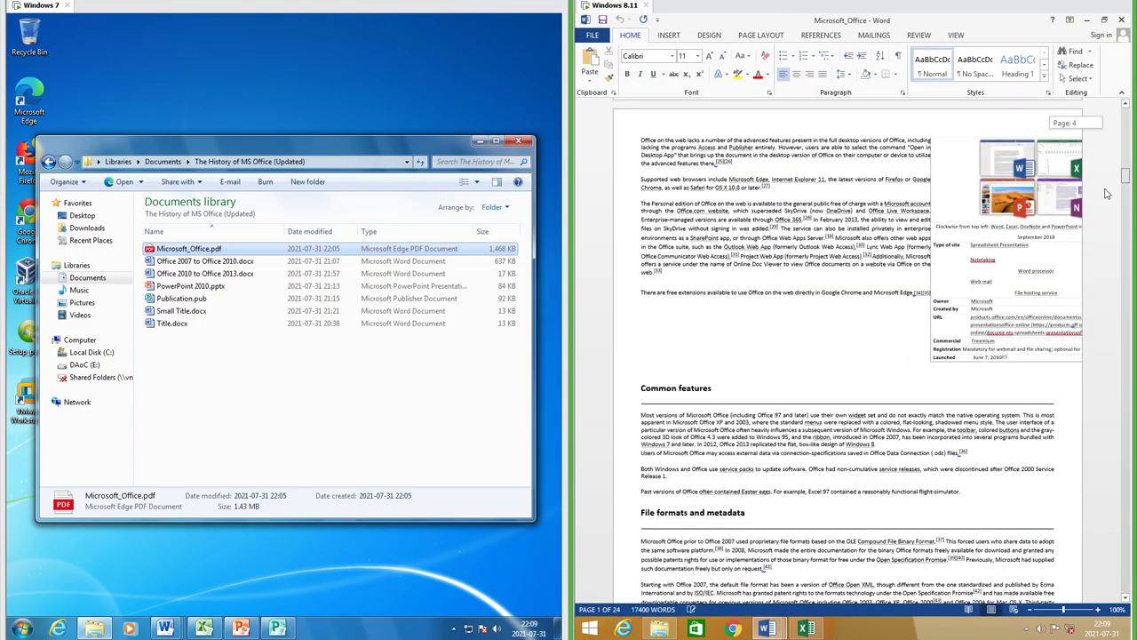
Open Microsoft_Office.pdf in the other Word through Open with and confirm the conversion
right_click(188, 249)
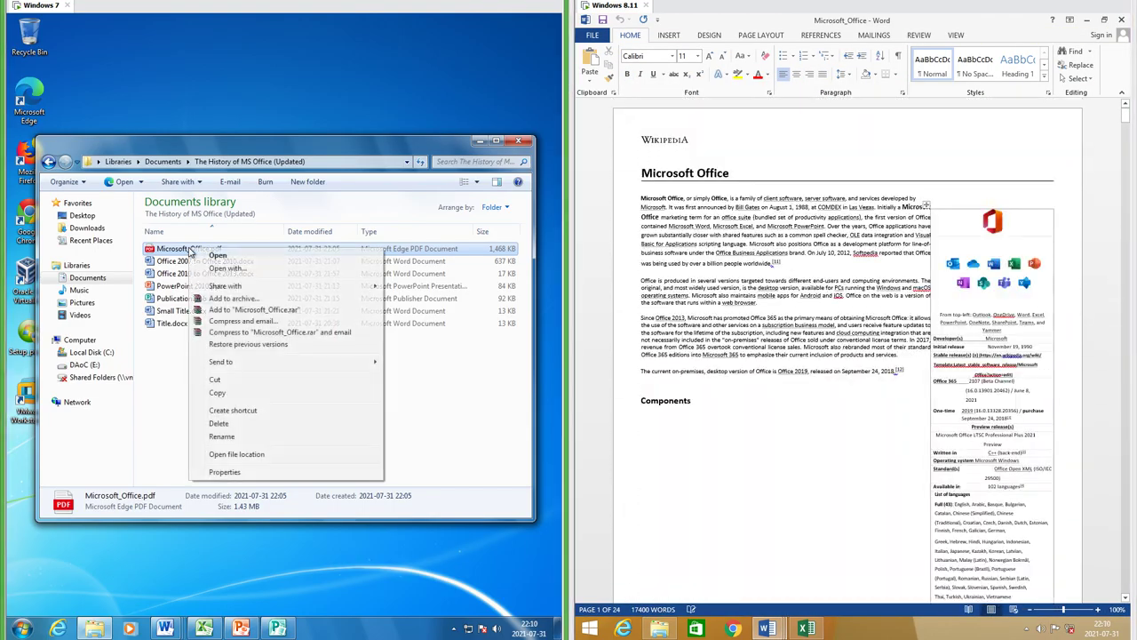
left_click(227, 267)
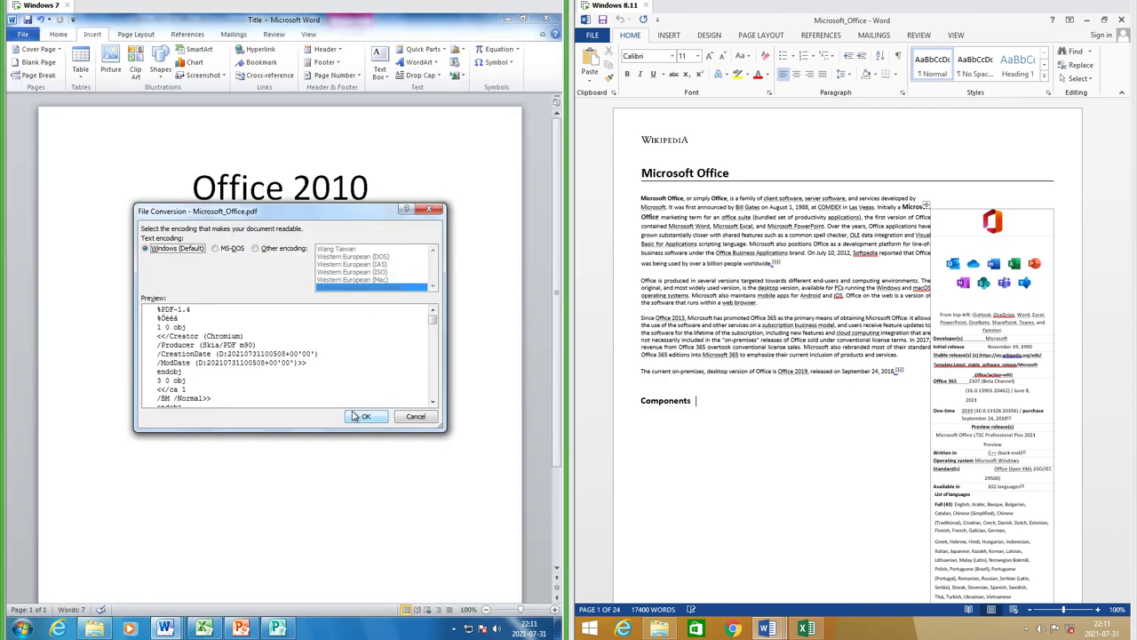
left_click(353, 415)
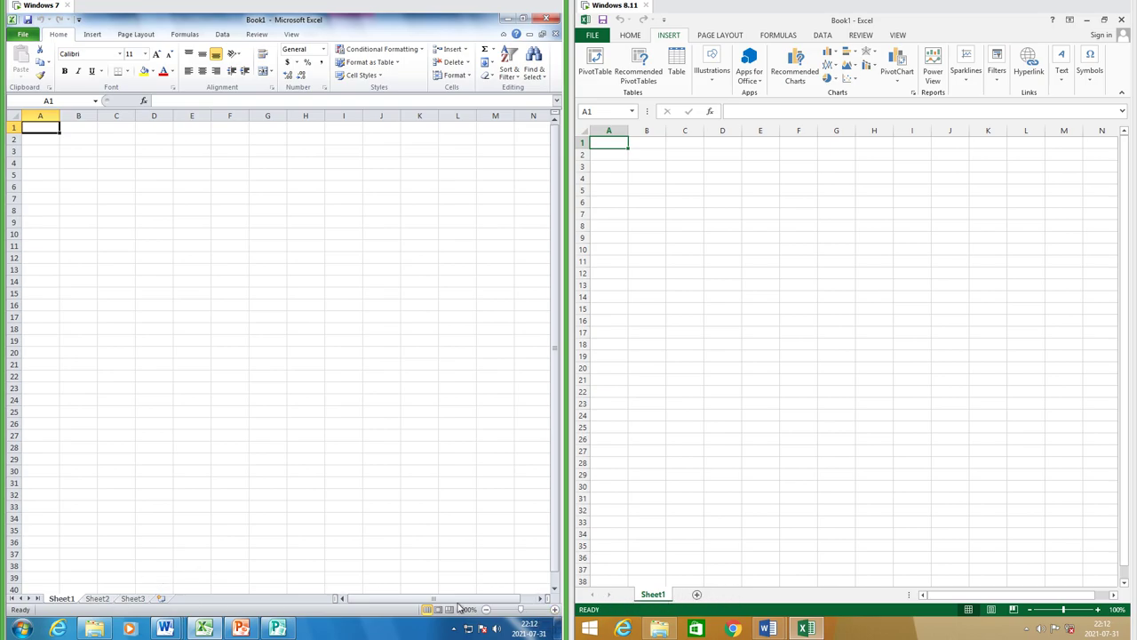
Add a worksheet, delete Sheet3, preview recommended charts for 1–3, then select the Office 2010 title
left_click(696, 595)
right_click(133, 598)
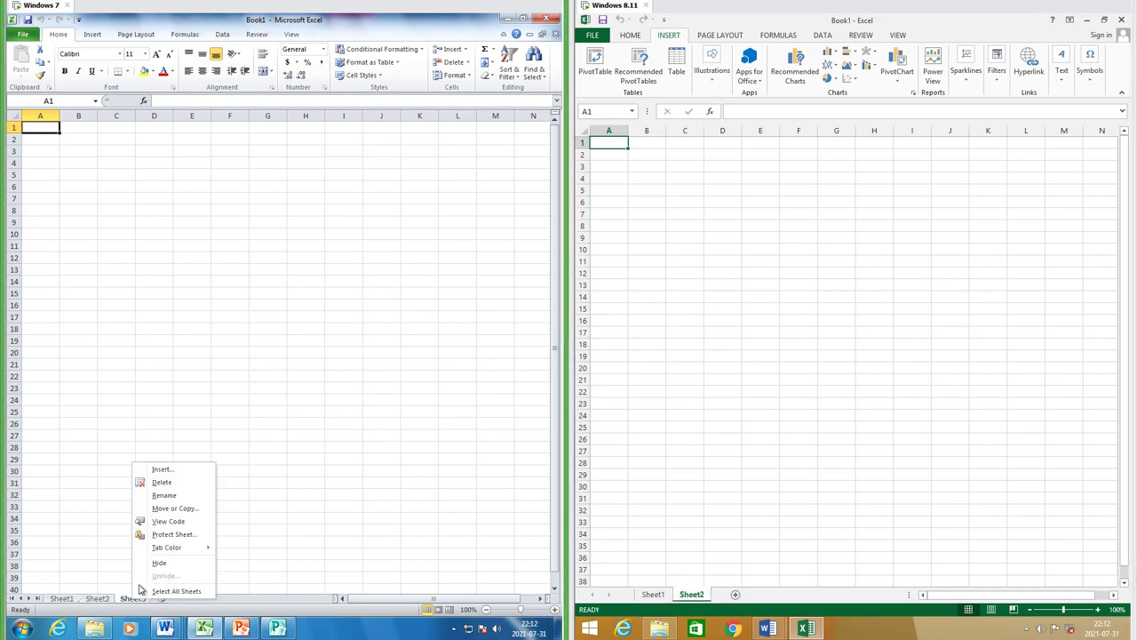
left_click(179, 485)
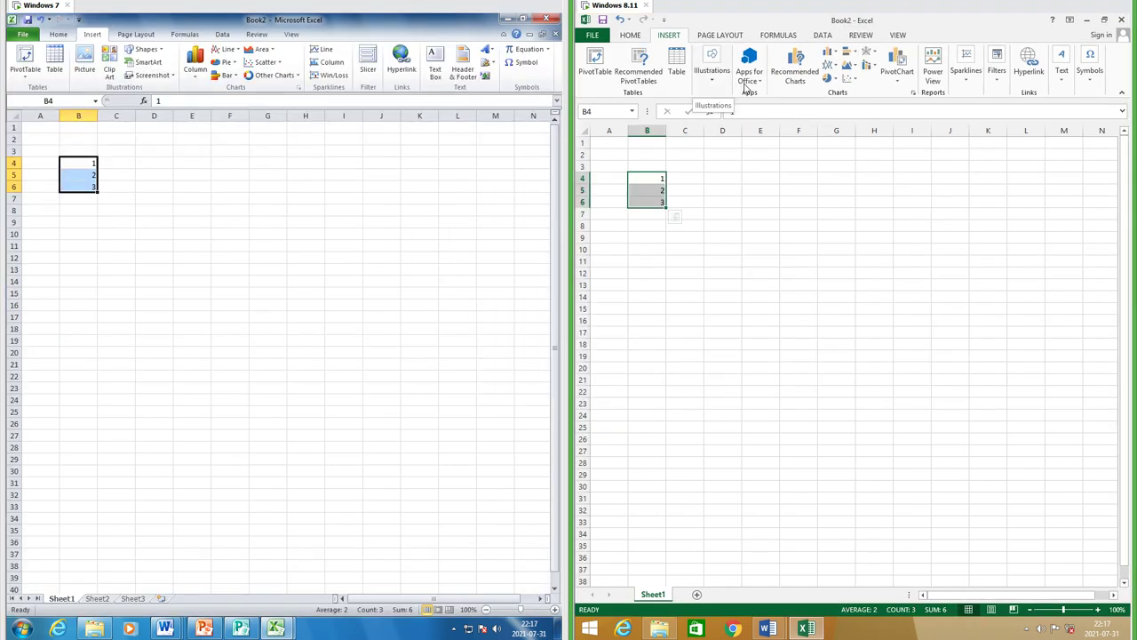
left_click(797, 75)
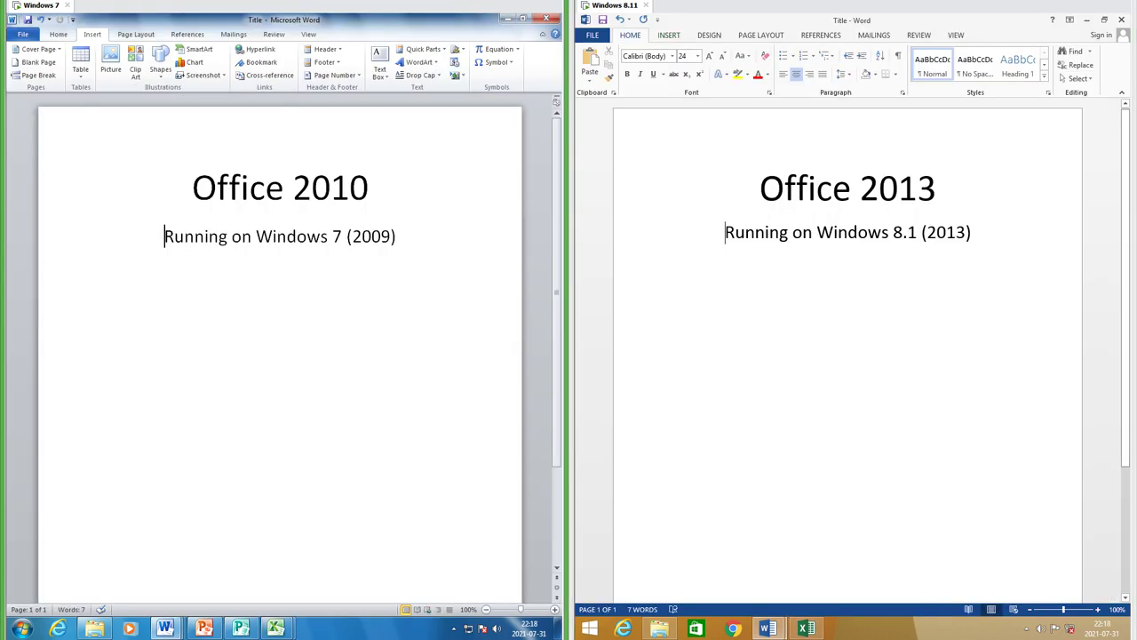
left_click_drag(192, 187, 391, 188)
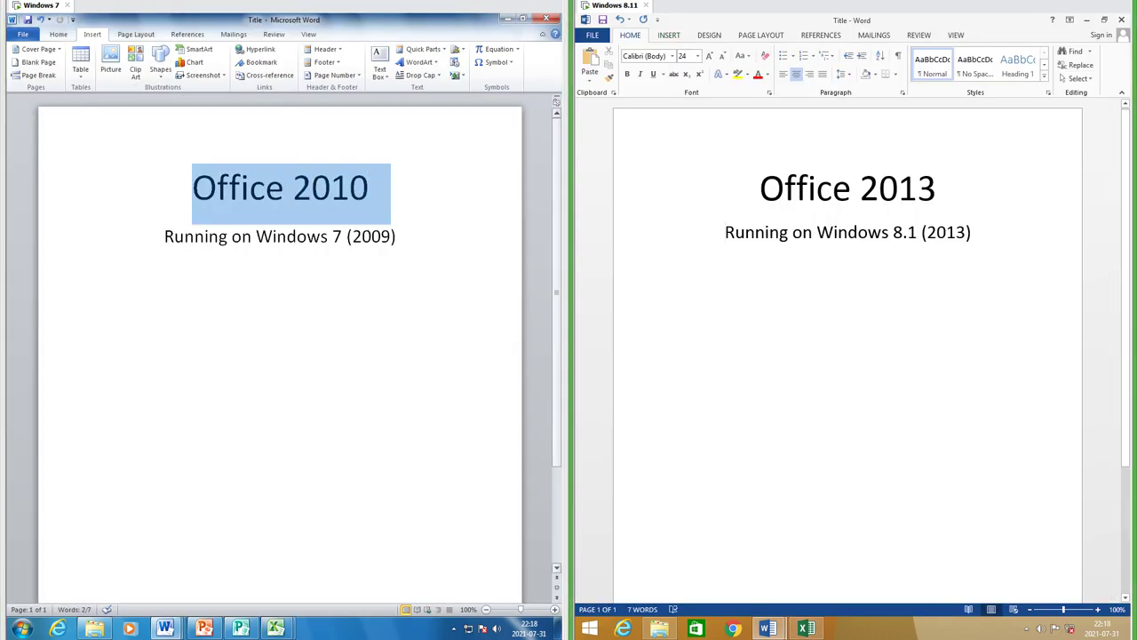
Select the Office 2013 title and view PowerPoint's Standard 4:3 and Widescreen 16:9 slide sizes
left_click_drag(760, 188, 959, 188)
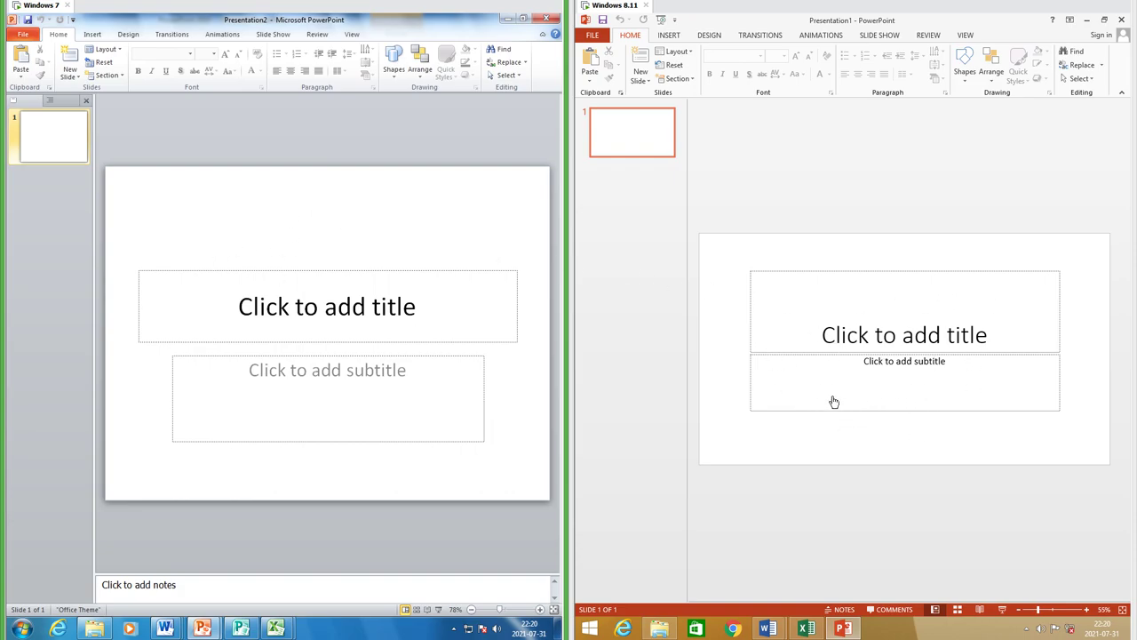
left_click(709, 35)
left_click(1066, 118)
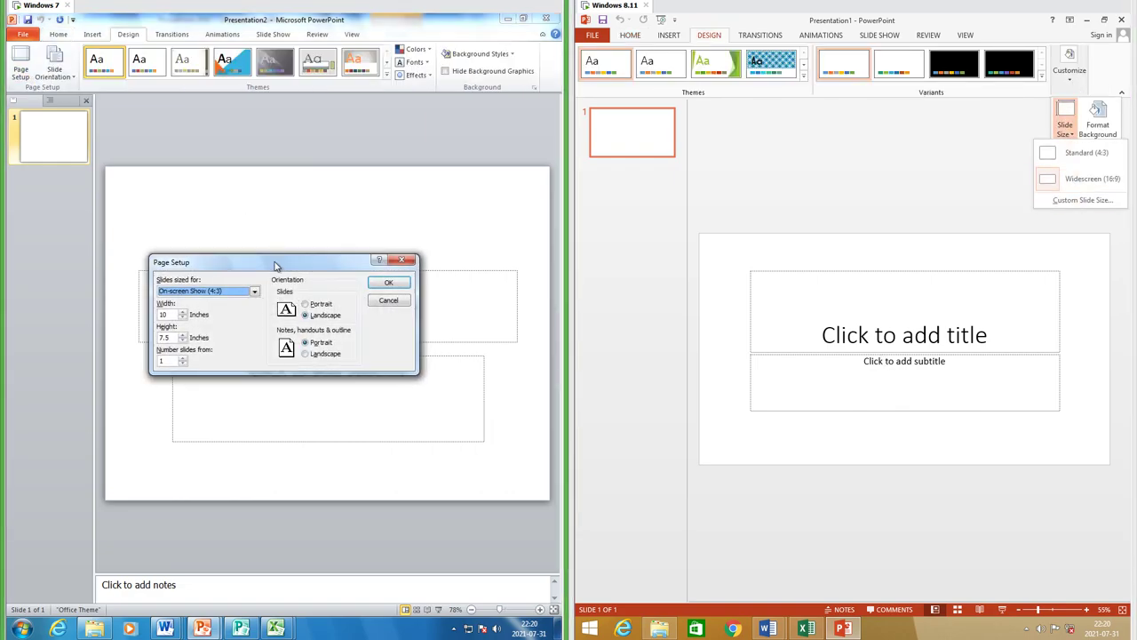
left_click(254, 291)
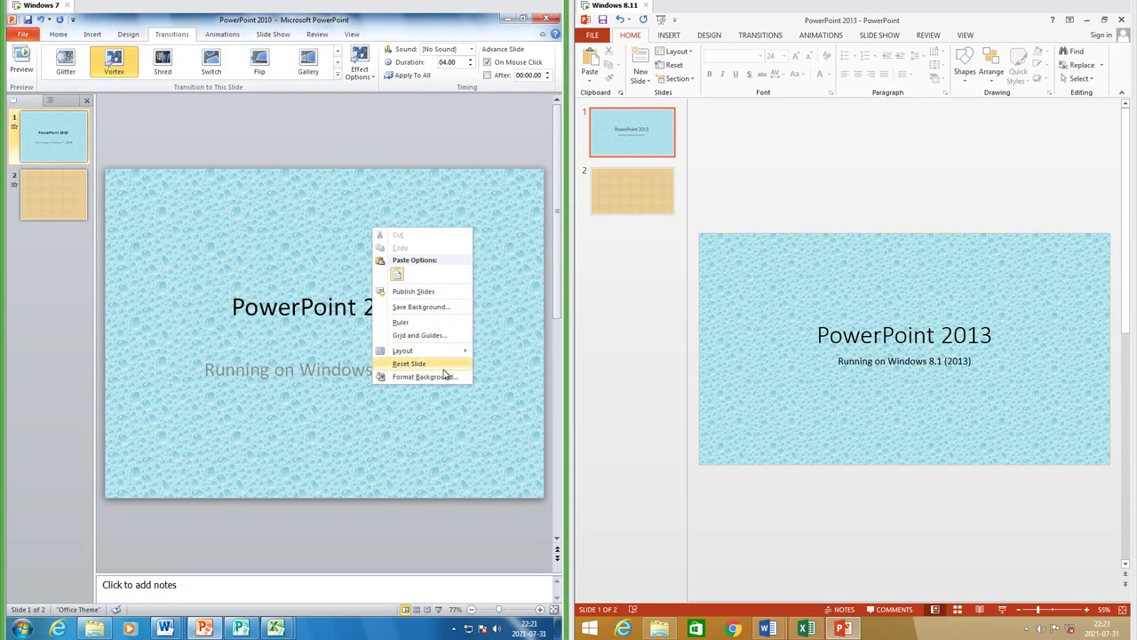
Open Format Background for the title slide in both PowerPoint 2010 and 2013
left_click(424, 376)
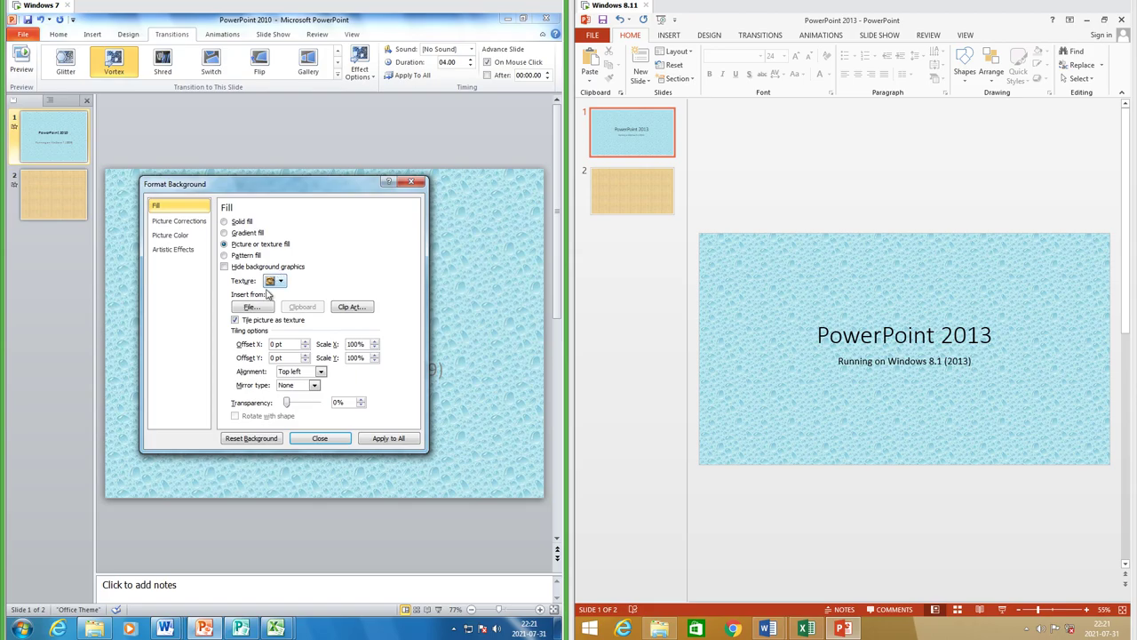
right_click(904, 257)
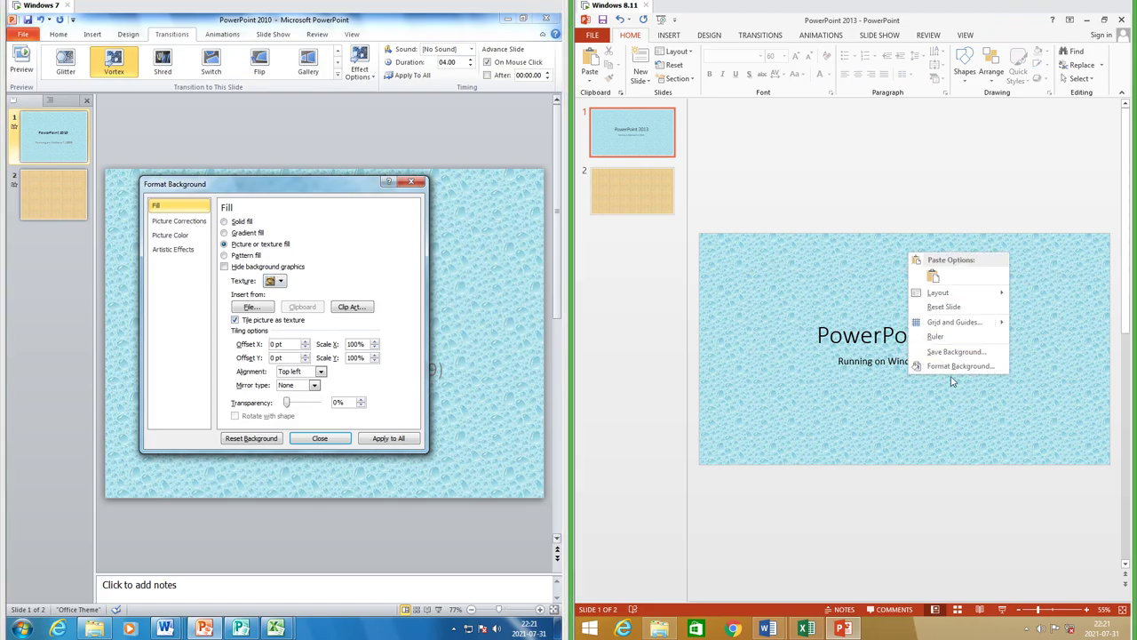
left_click(953, 366)
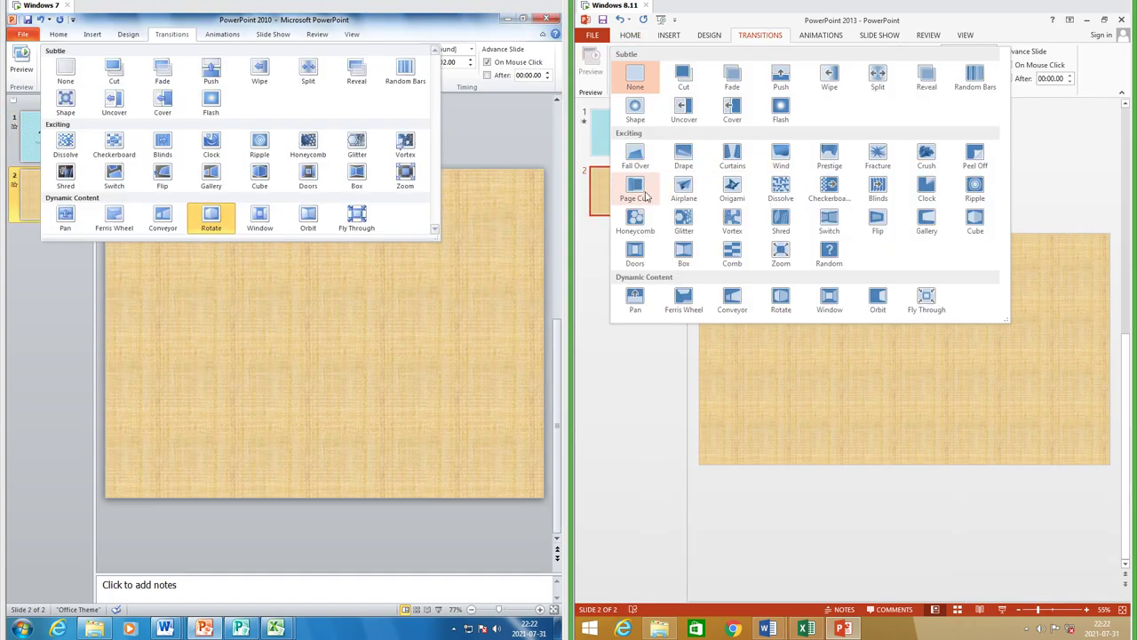
Try Page Curl, Crush, Peel Off and Curtains on slide 2, ending with Fracture
left_click(631, 186)
left_click(858, 75)
left_click(914, 158)
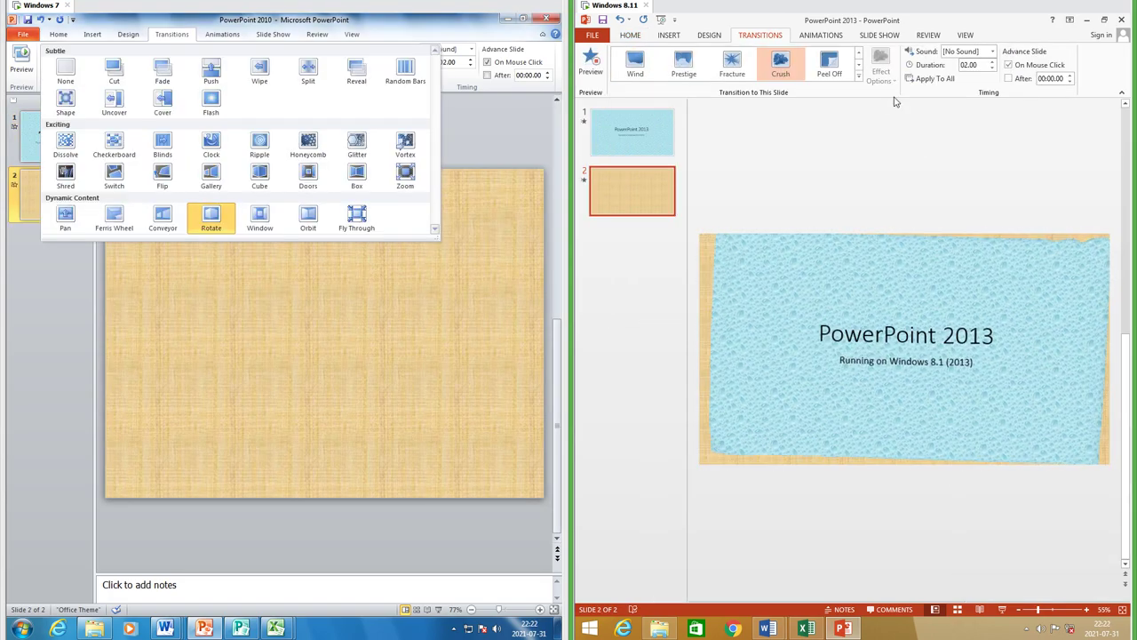
left_click(858, 76)
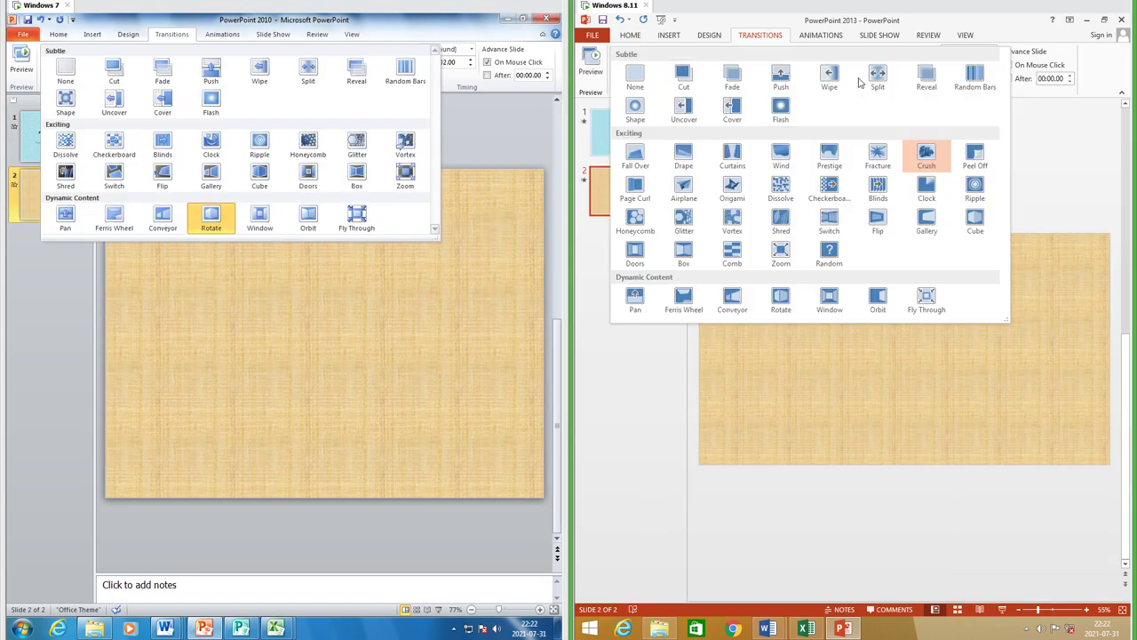
left_click(967, 165)
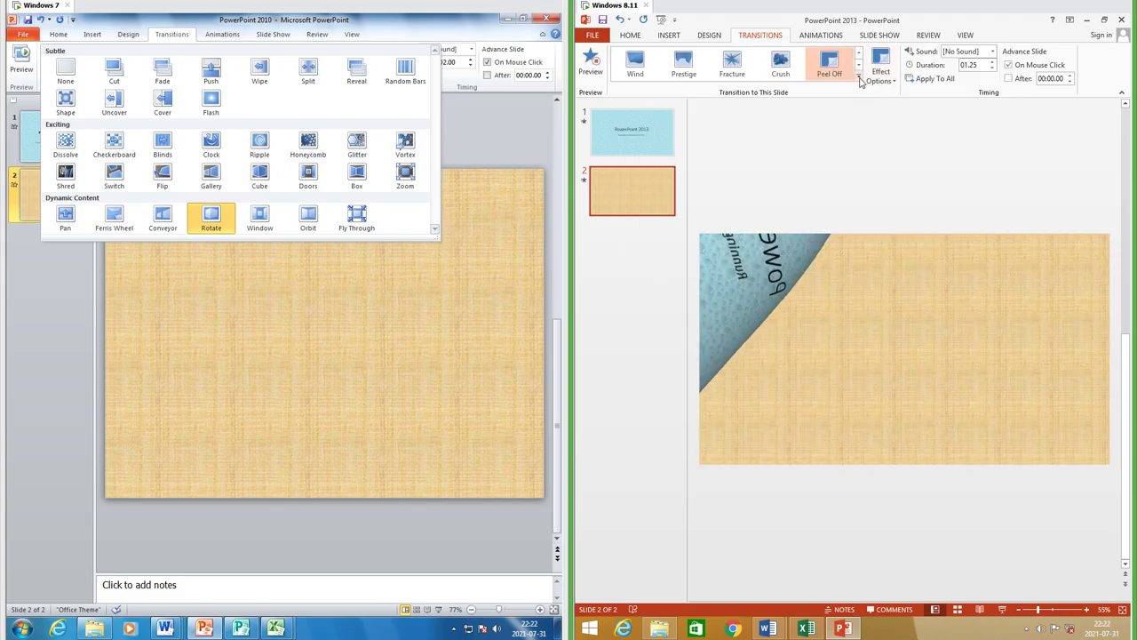
left_click(858, 75)
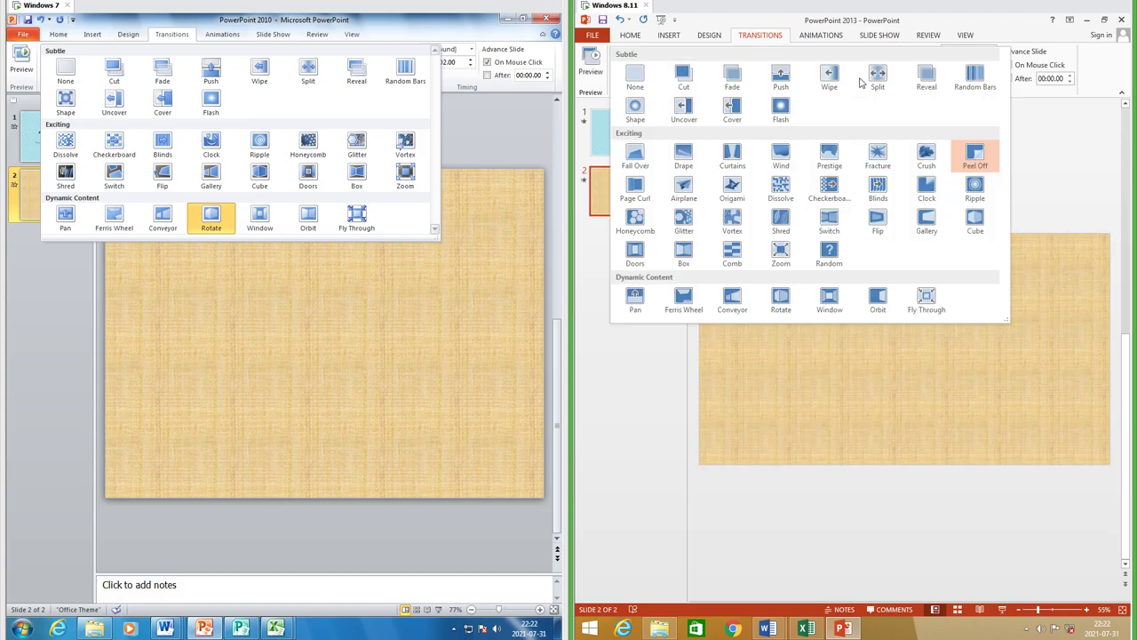
left_click(754, 163)
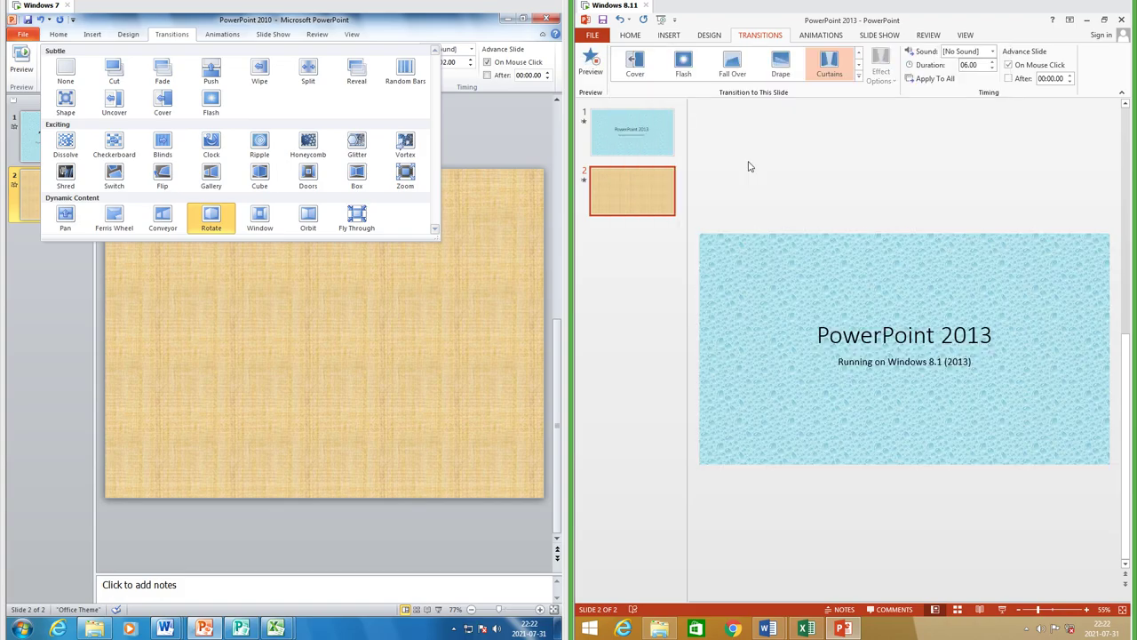
left_click(858, 81)
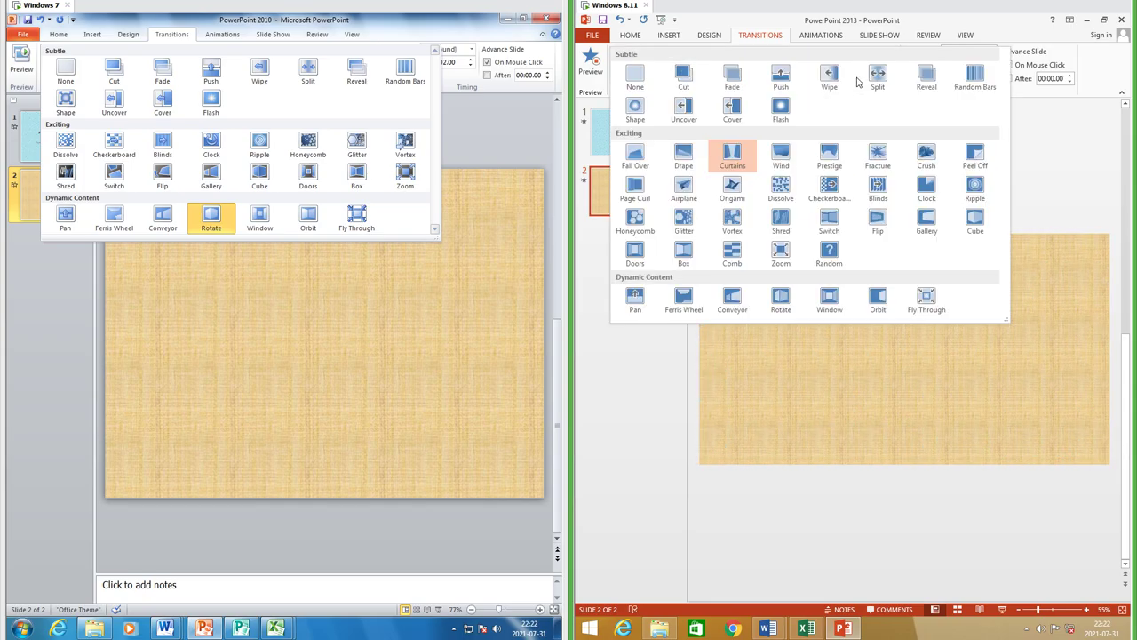
left_click(888, 157)
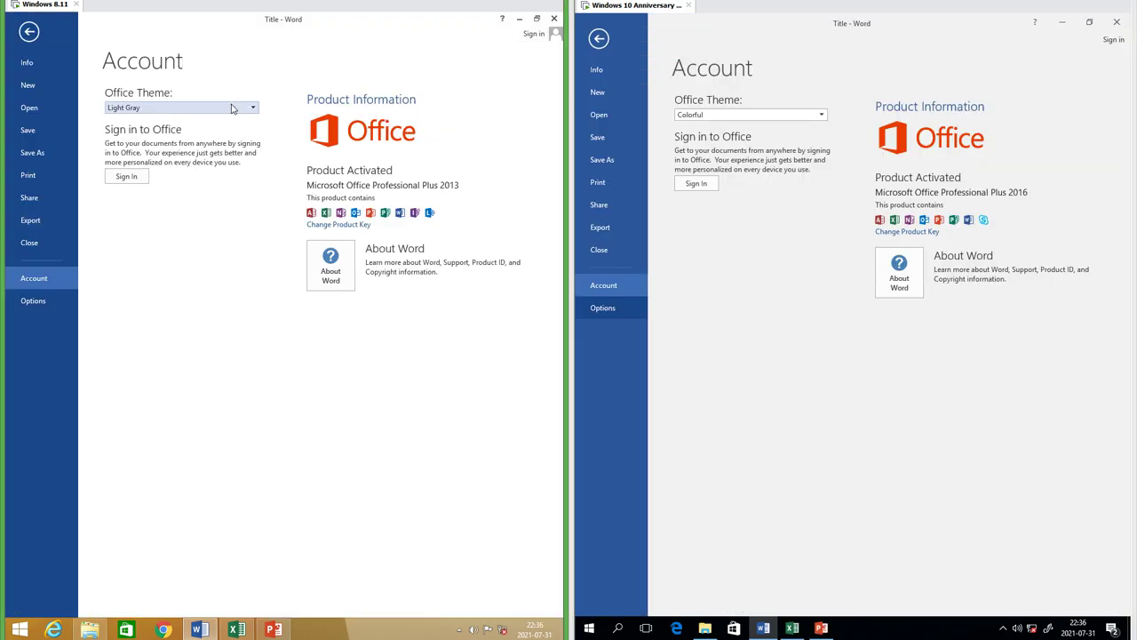
Keep the Colorful Office theme, return to the document, and switch to Excel
left_click(233, 107)
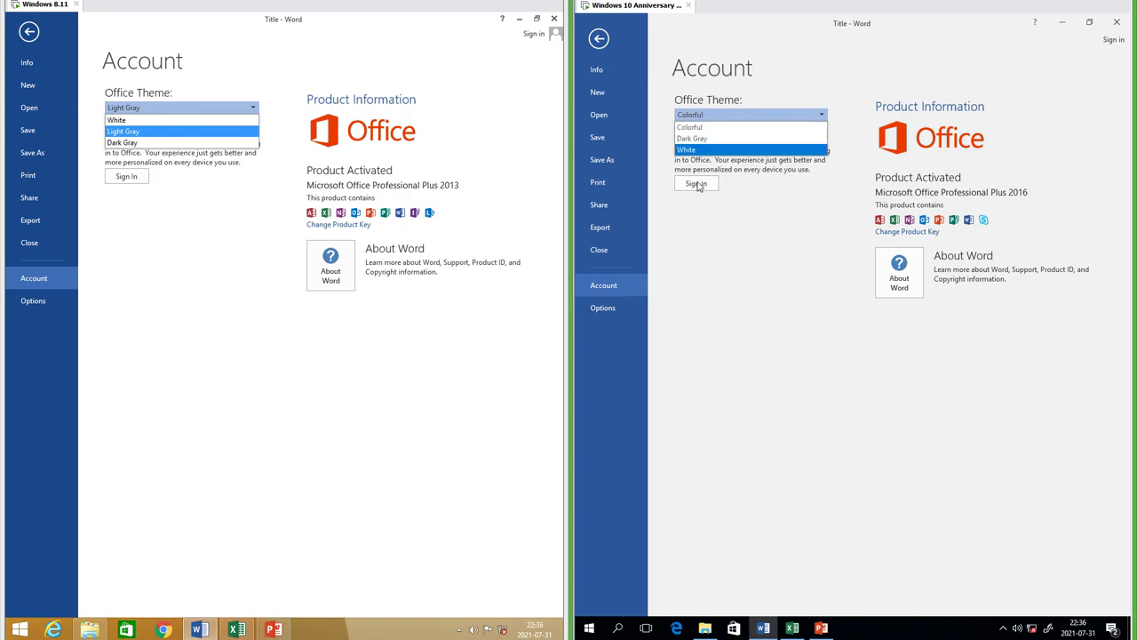
left_click(697, 127)
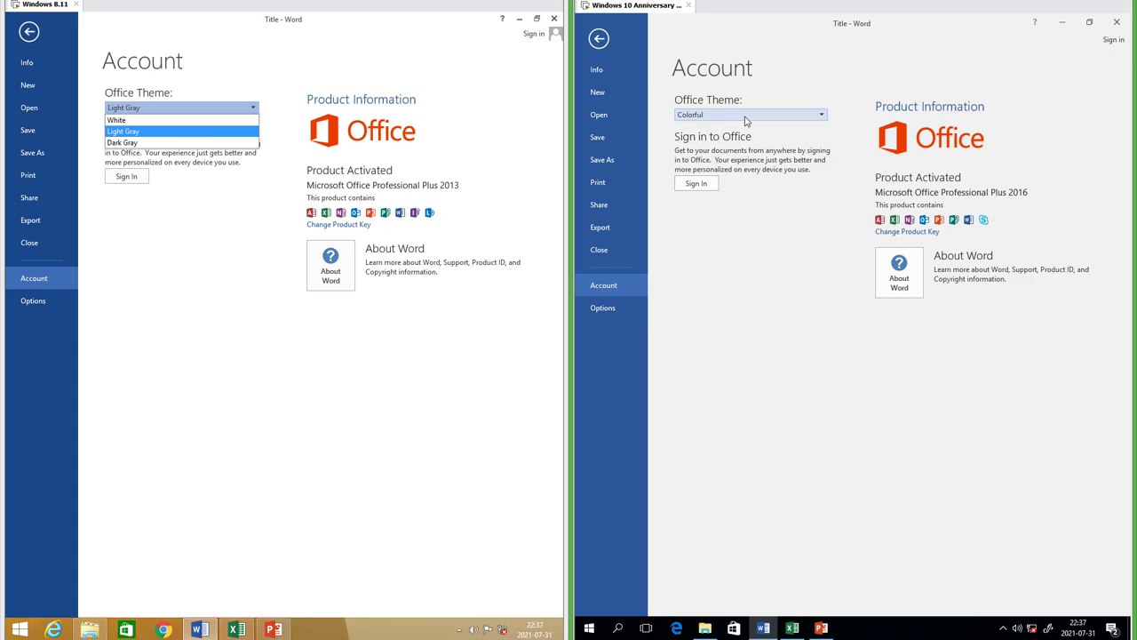
left_click(599, 38)
key("alt+Tab")
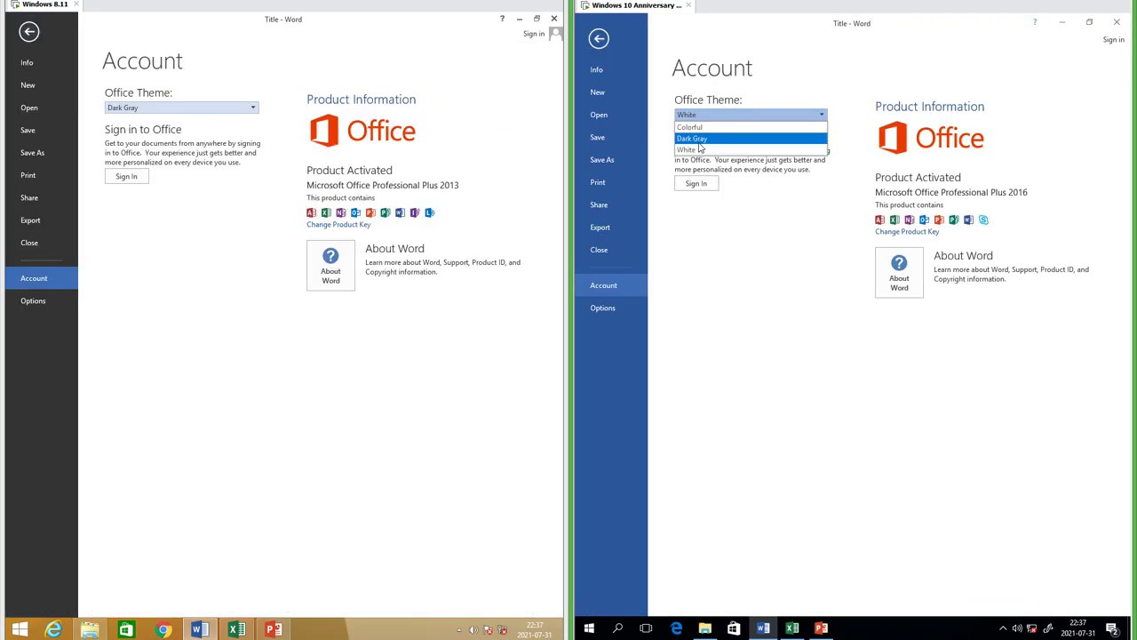
Apply the Dark Gray Office theme, then change it back to Colorful
left_click(699, 142)
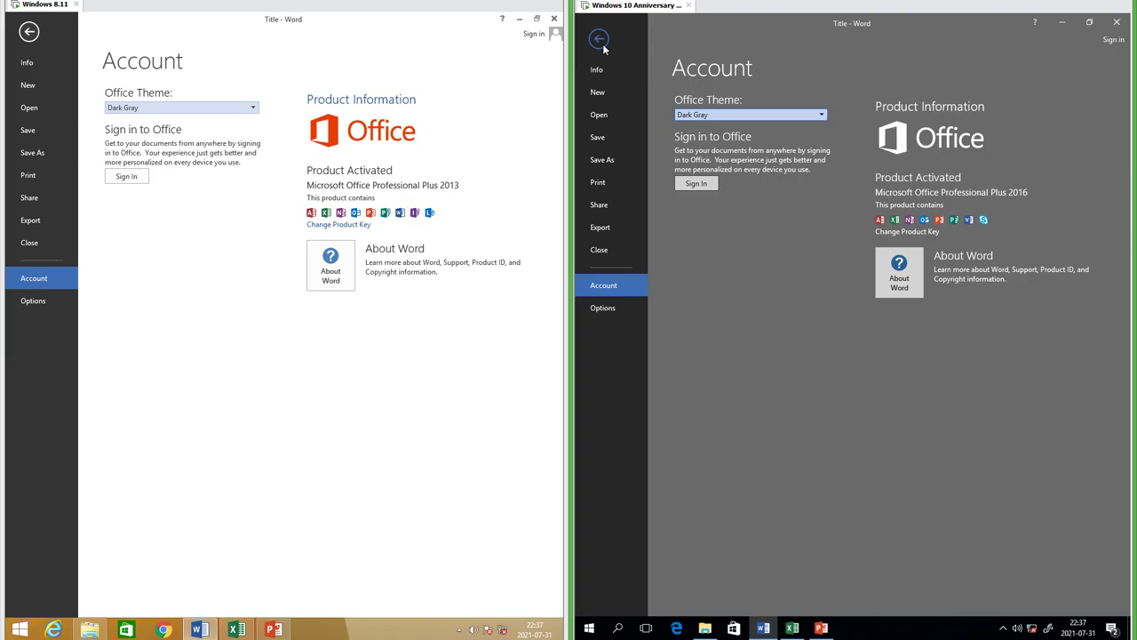
left_click(601, 42)
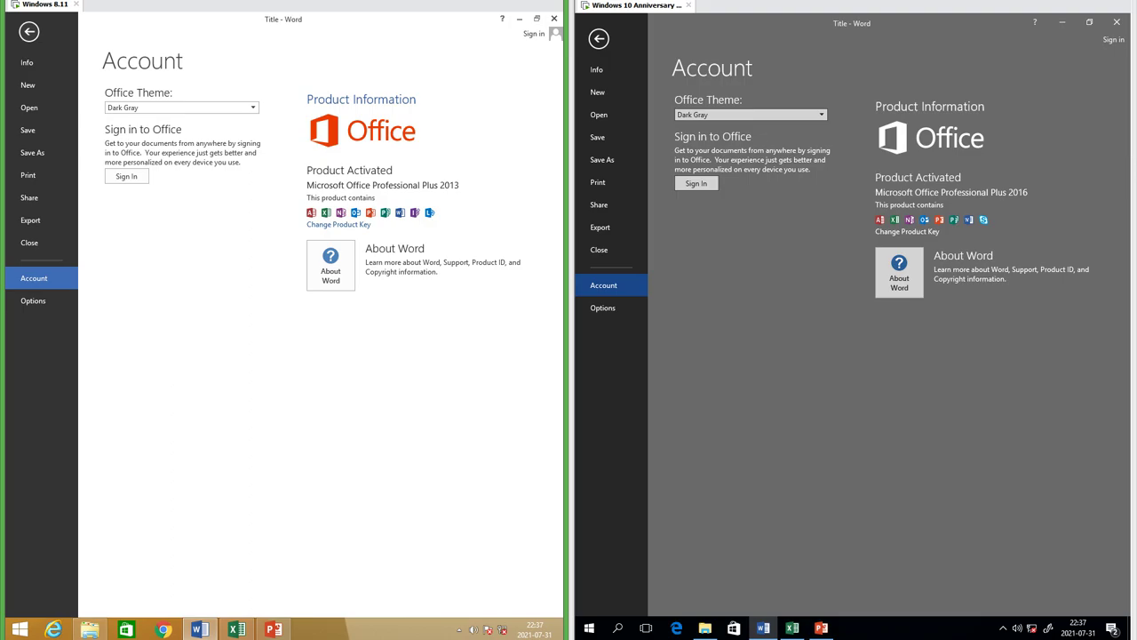
left_click(750, 114)
left_click(727, 126)
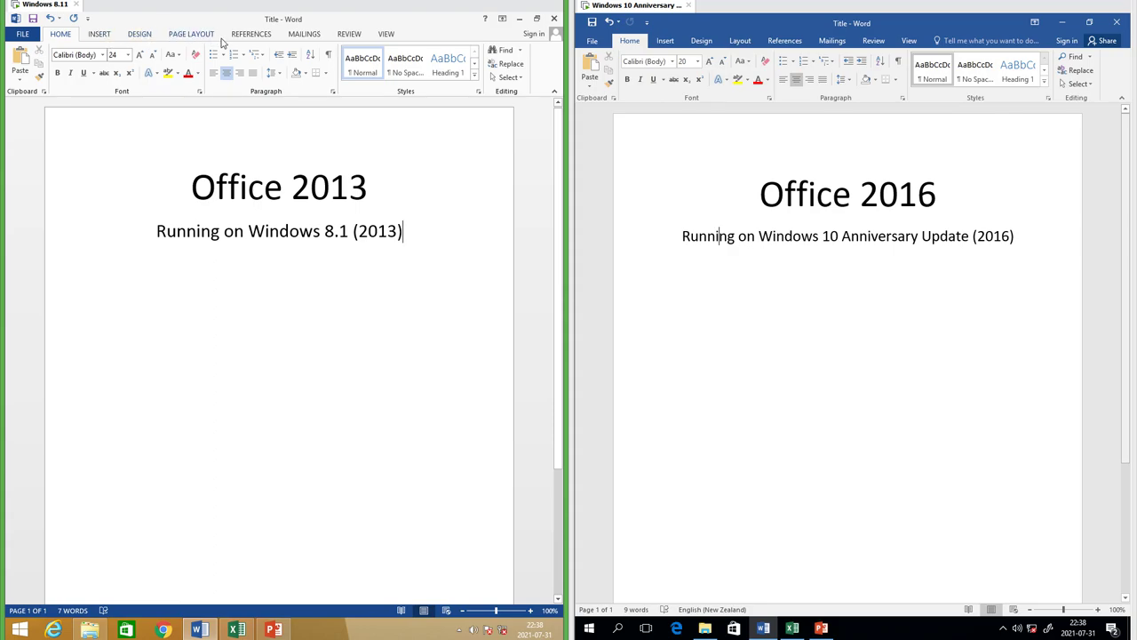
left_click(684, 49)
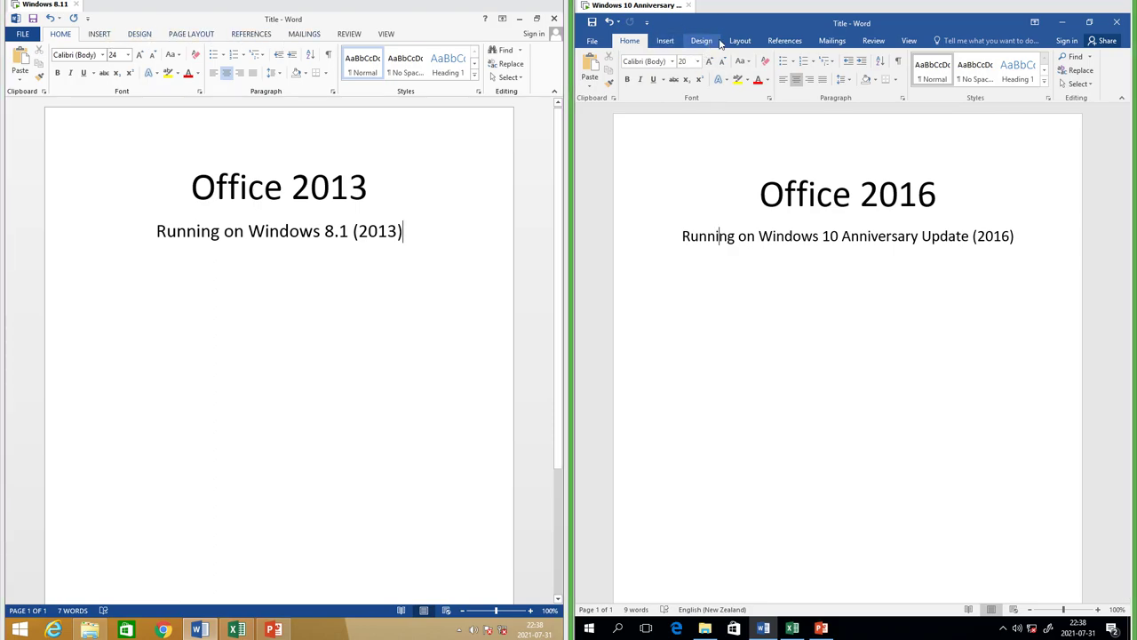
left_click(19, 21)
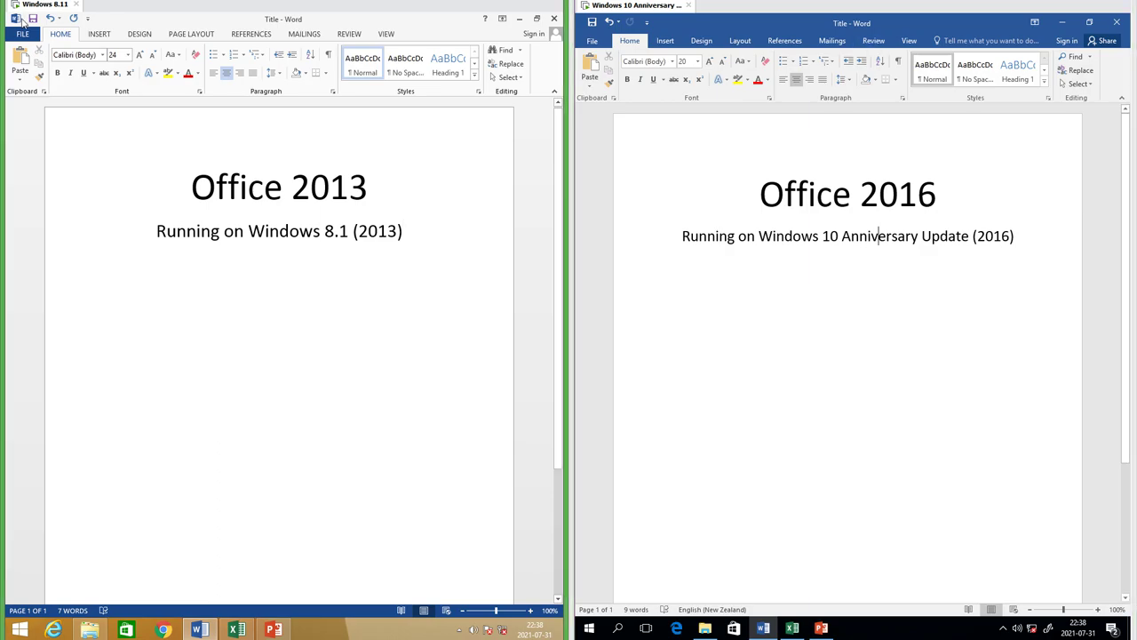
left_click(19, 22)
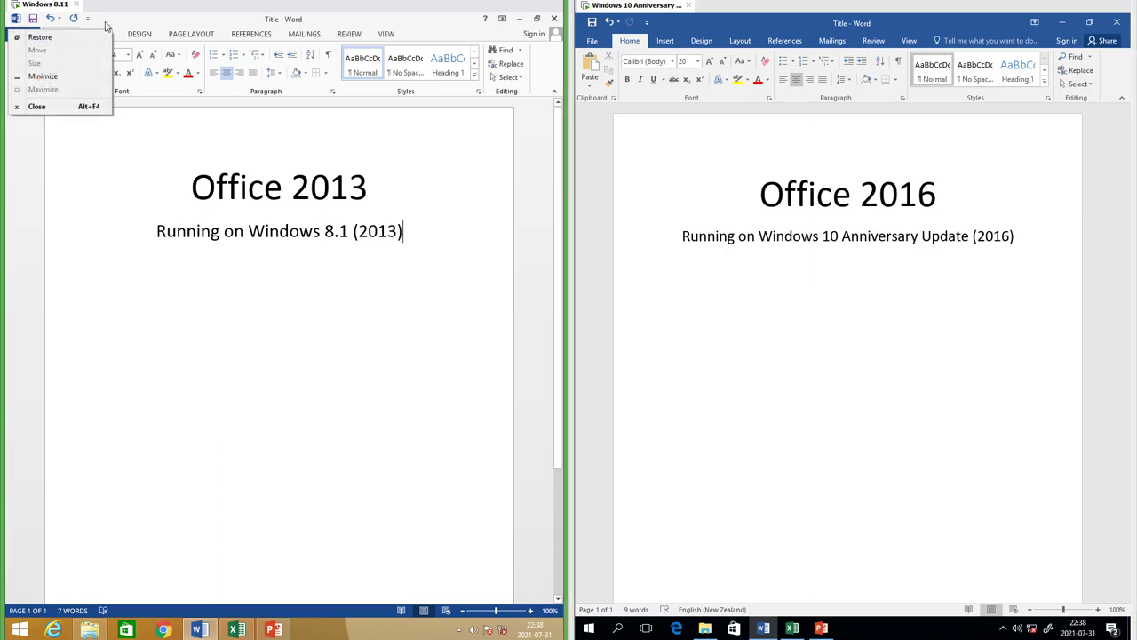
left_click(23, 26)
left_click(595, 27)
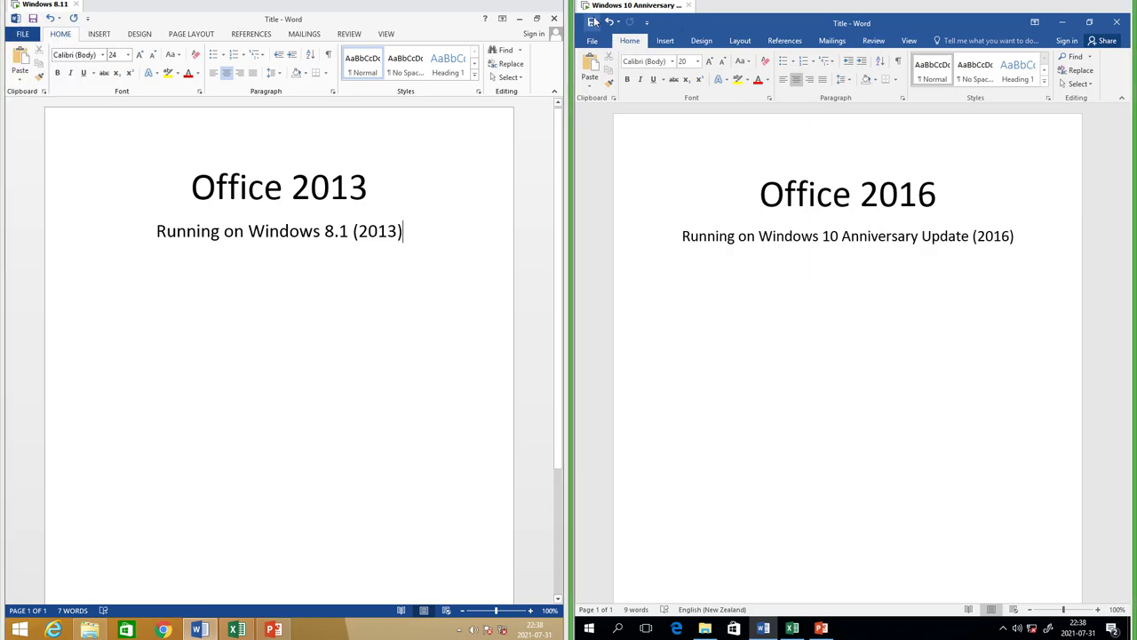
left_click(582, 29)
left_click(582, 29)
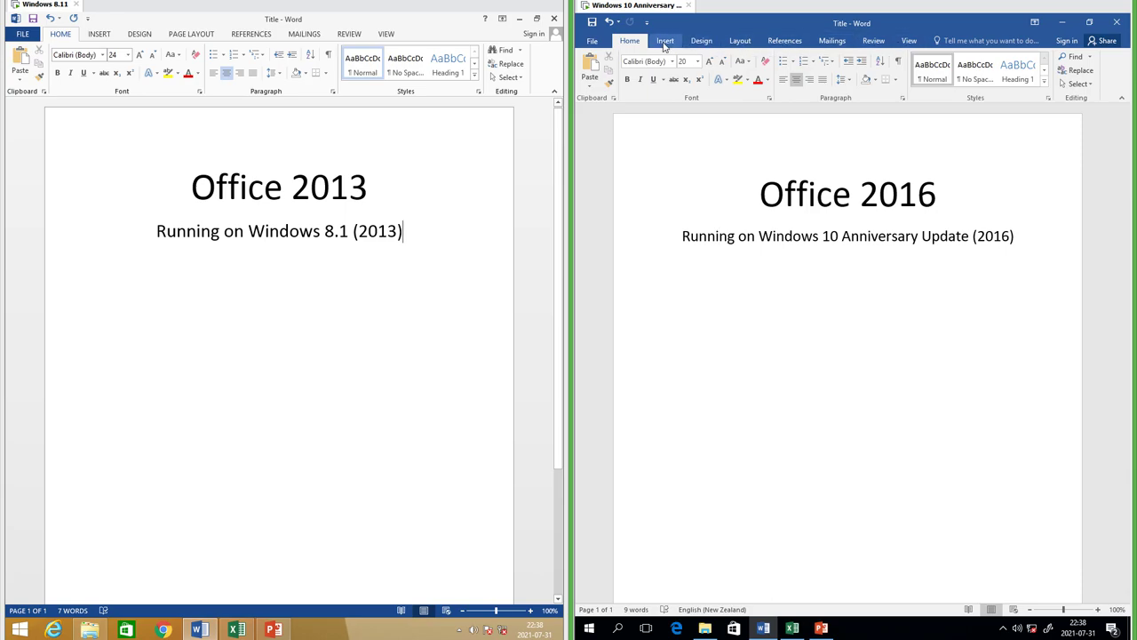
left_click(189, 42)
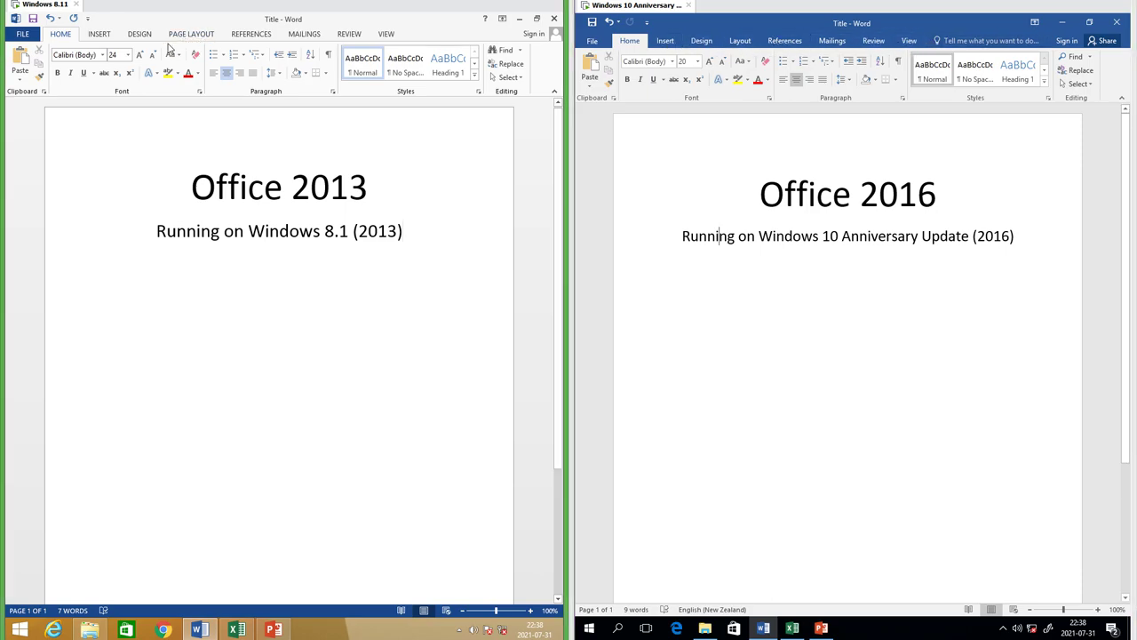
left_click(747, 51)
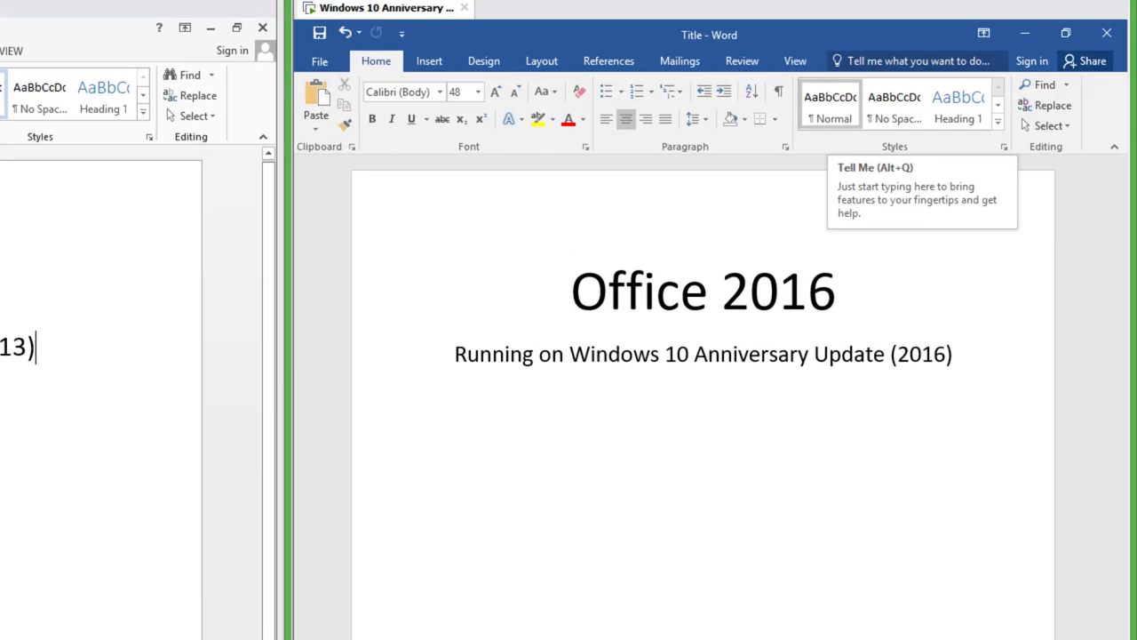
left_click(971, 44)
type("in")
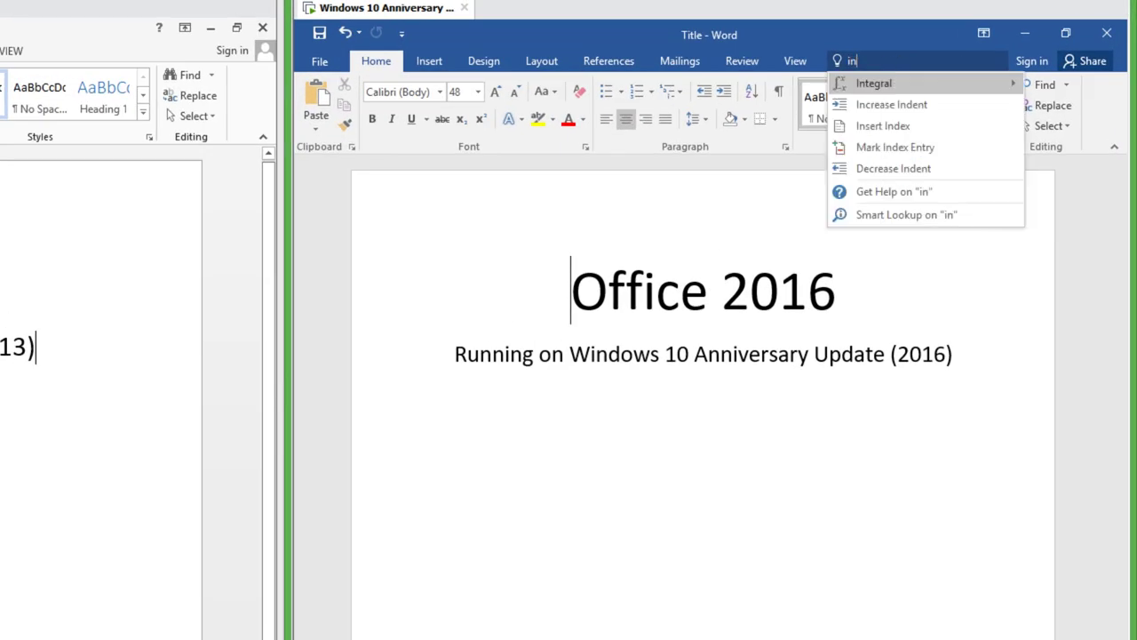
type("sert tab")
mouse_move(1013, 84)
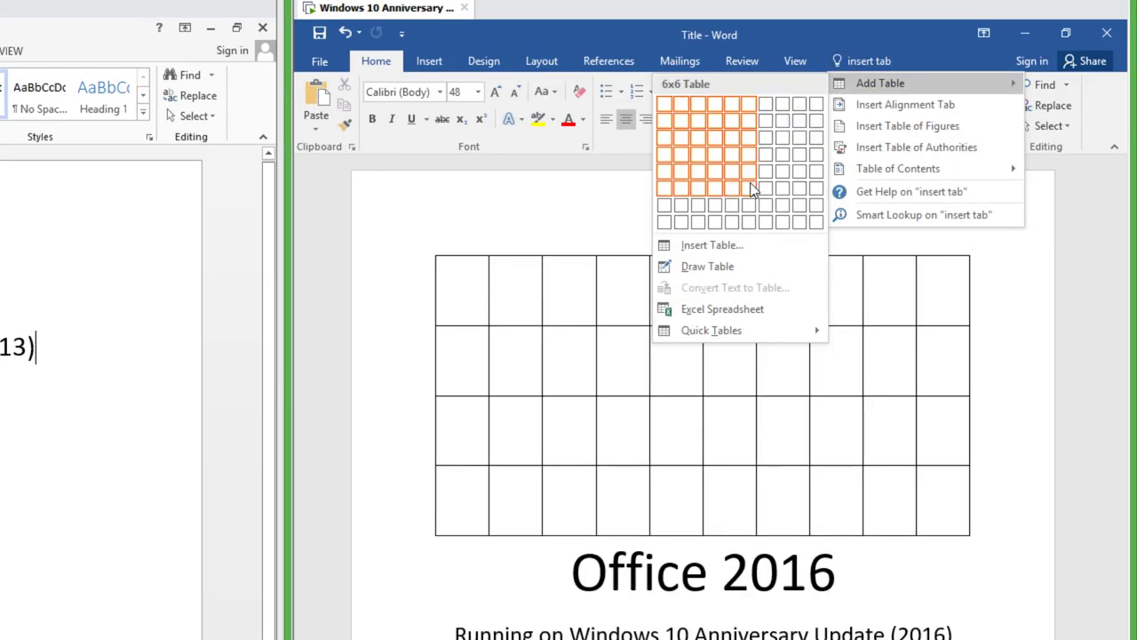
key("Escape")
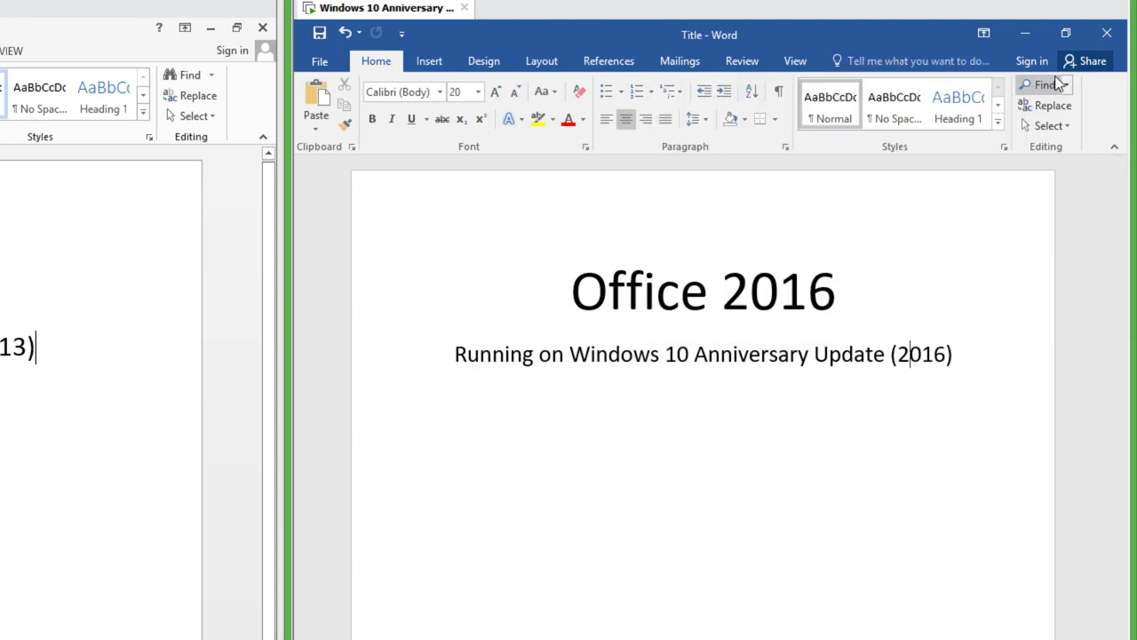
left_click(1085, 63)
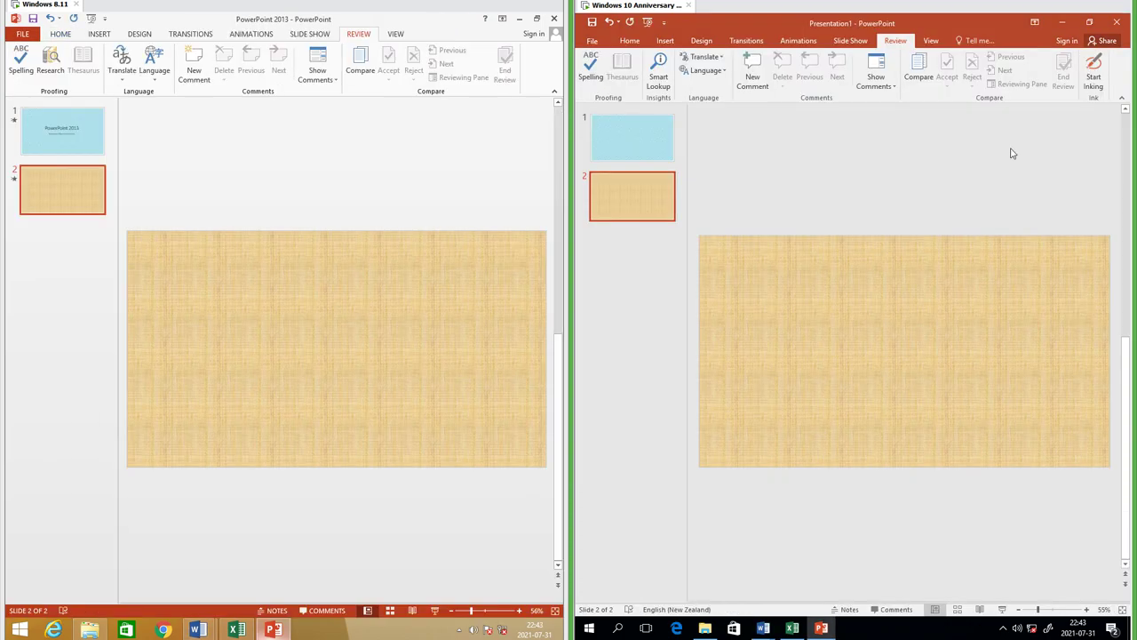
Sketch a red freehand house on slide 2, adding panes to the lower-right window
left_click(1091, 77)
mouse_move(835, 293)
left_mouse_down()
mouse_move(922, 434)
mouse_move(839, 294)
mouse_move(1000, 308)
left_mouse_up()
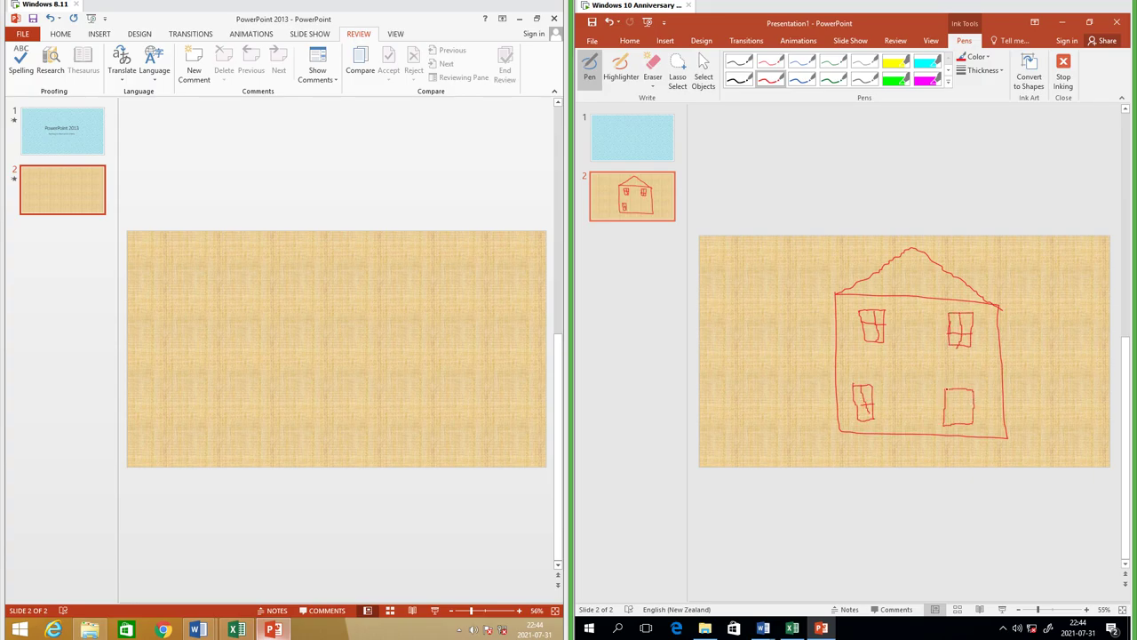
left_click_drag(959, 388, 960, 423)
left_click_drag(945, 407, 977, 405)
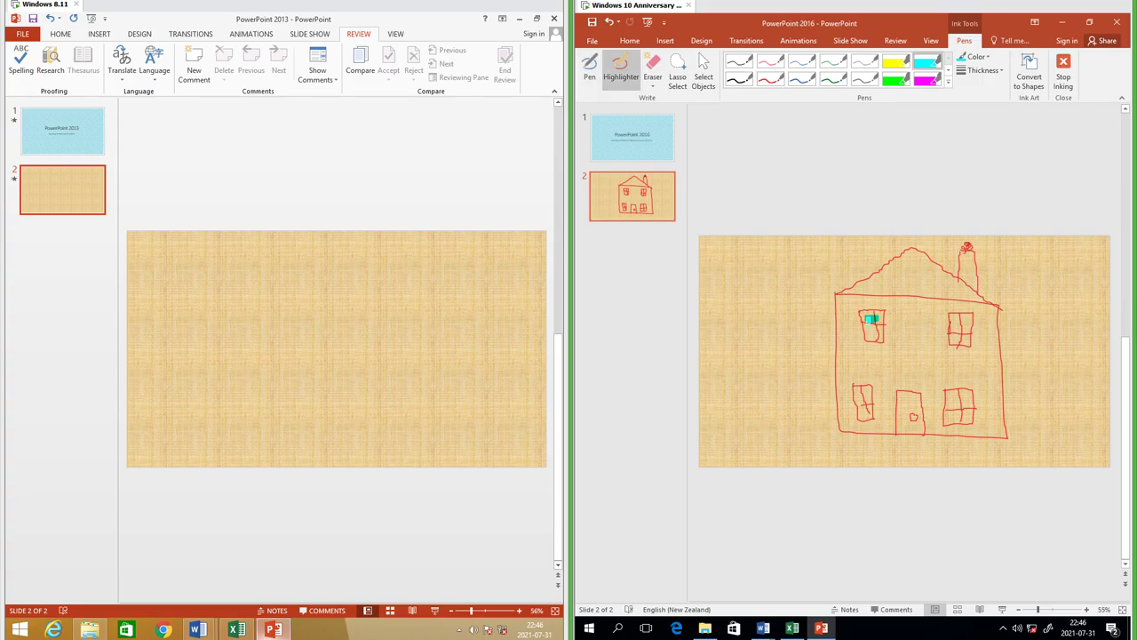
Highlight all four house windows green, then expand the pen styles gallery
left_click_drag(876, 318, 866, 338)
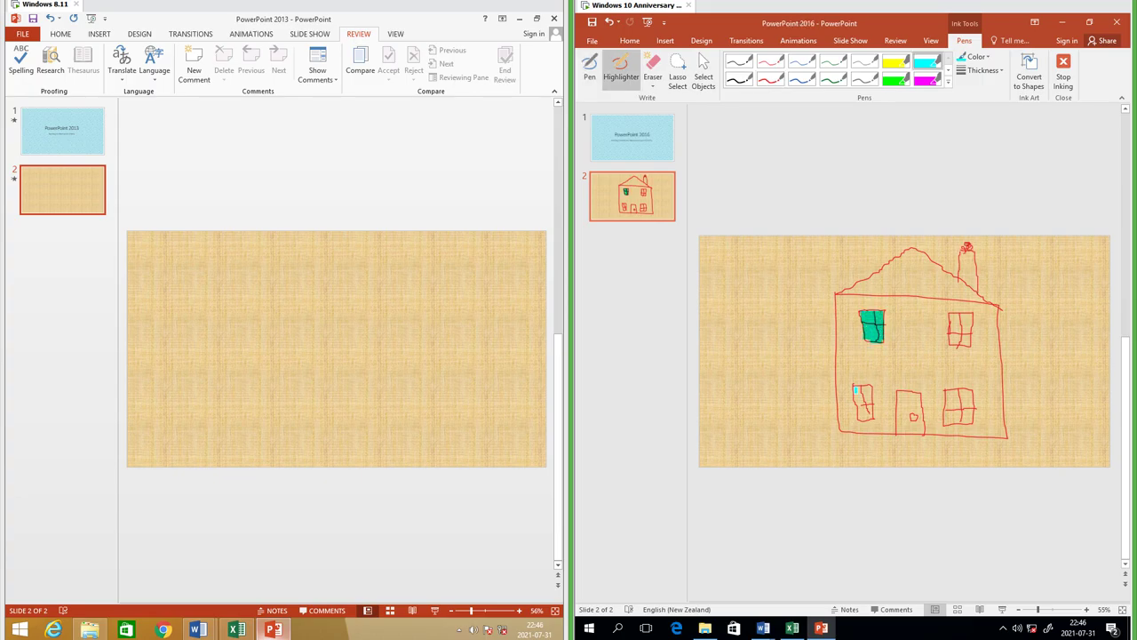
left_click_drag(856, 389, 862, 419)
mouse_move(946, 393)
left_mouse_down()
mouse_move(964, 417)
mouse_move(951, 408)
left_mouse_up()
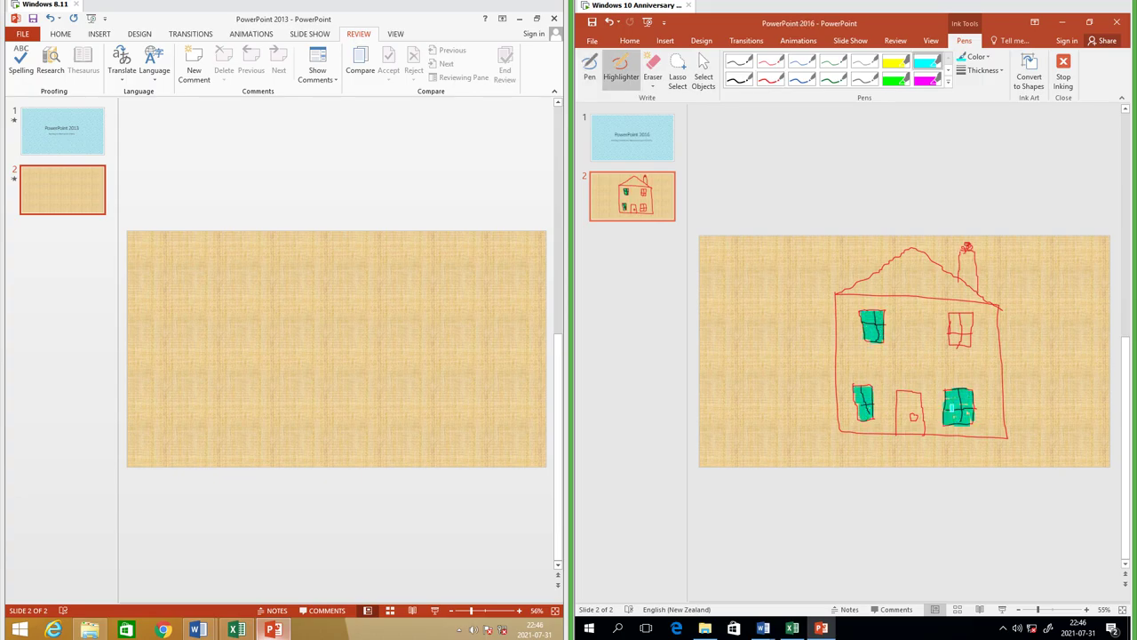
left_click_drag(957, 317, 961, 316)
left_click(947, 81)
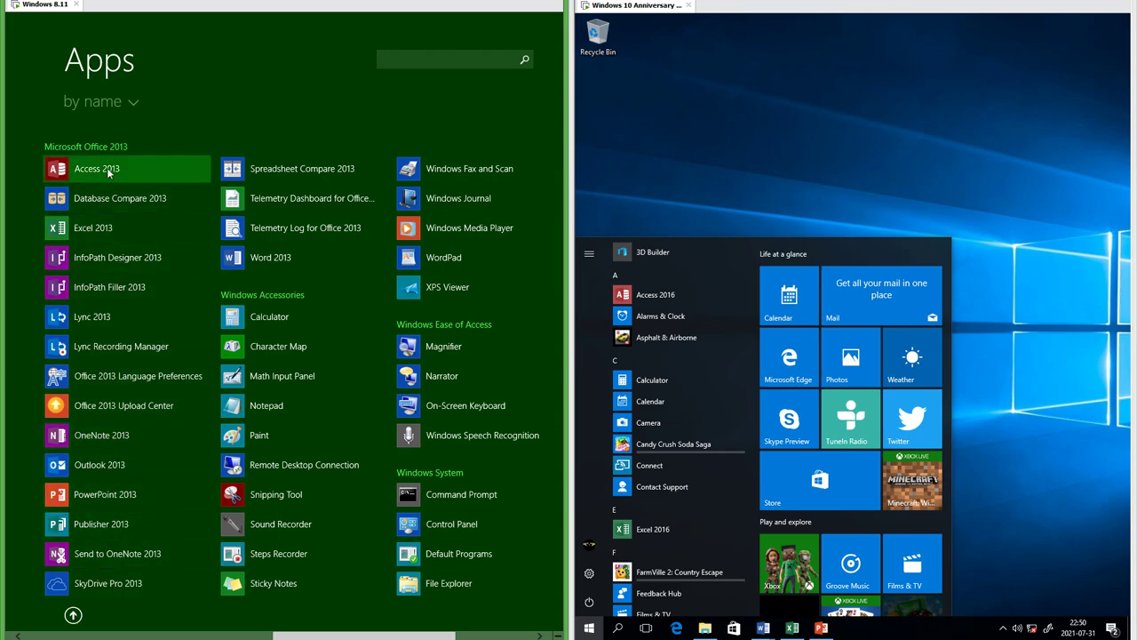
Jump to the Microsoft Office 2013 group in Windows 8.1 Apps and show the Windows 10 letter index
left_click(97, 145)
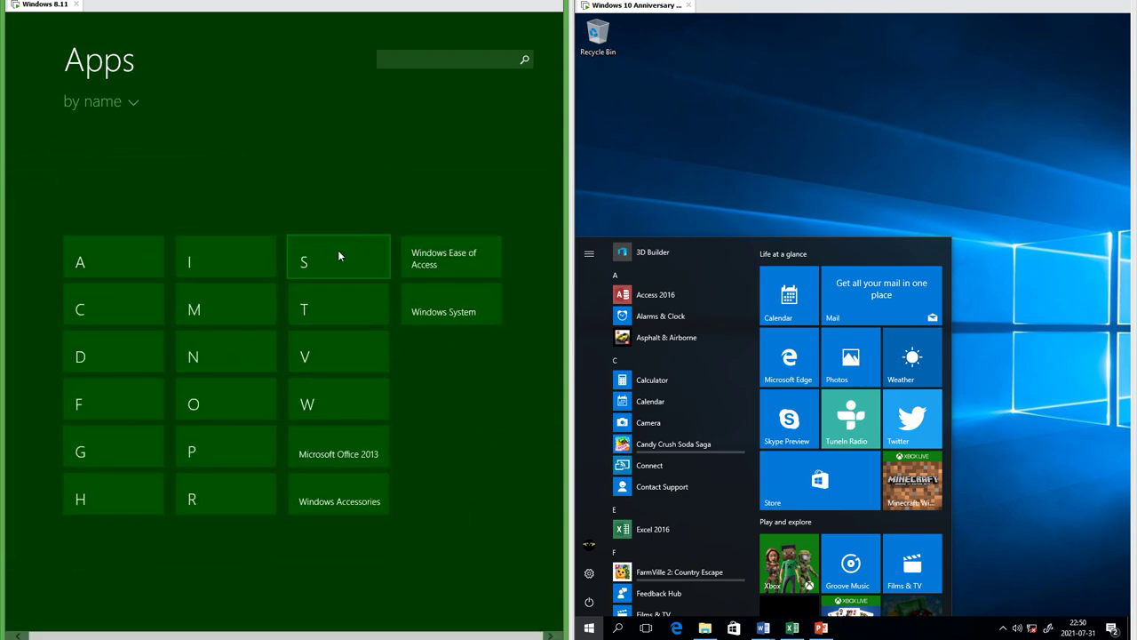
left_click(313, 442)
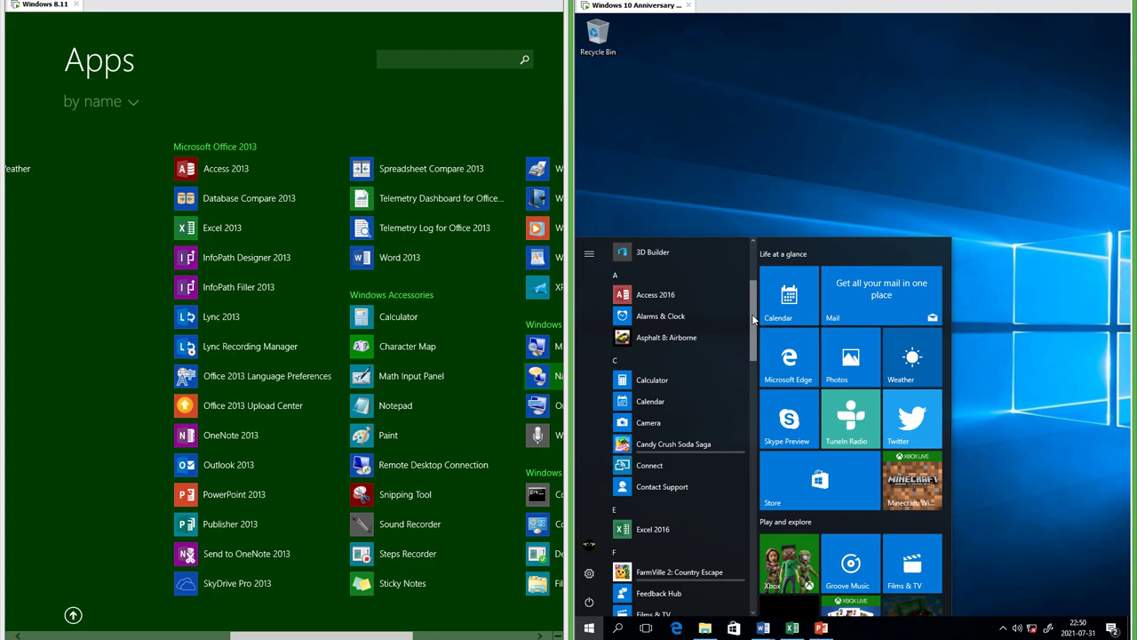
scroll(674, 540, "down", 10)
left_click(614, 442)
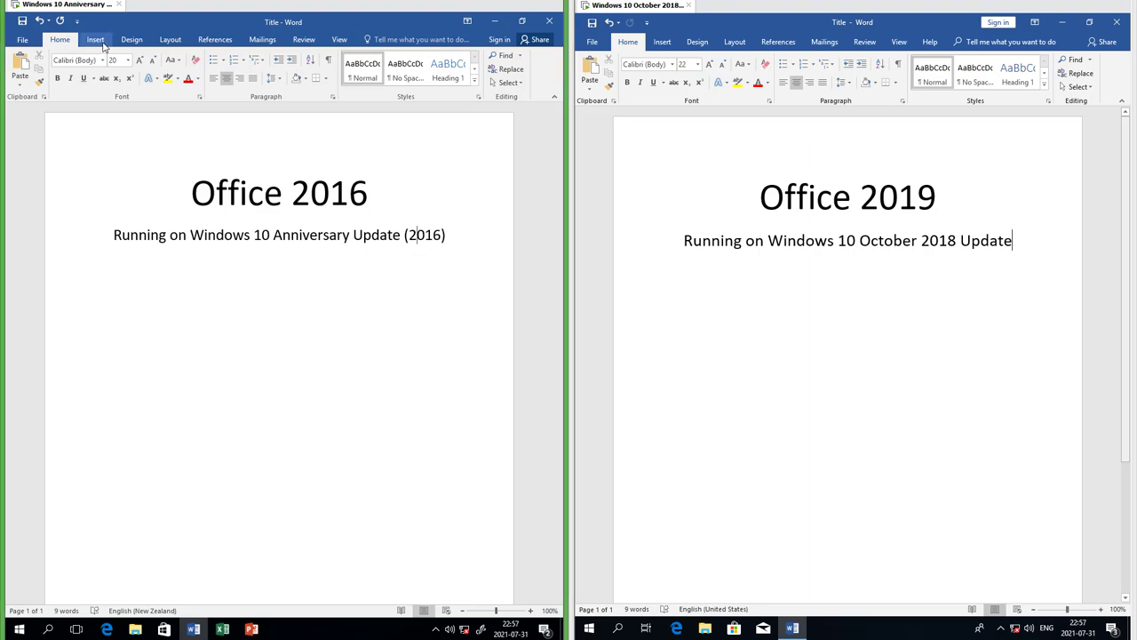
Compare the Home and Insert ribbons in Word 2016 and 2019, then copy the Windows XP Logo file
left_click(97, 41)
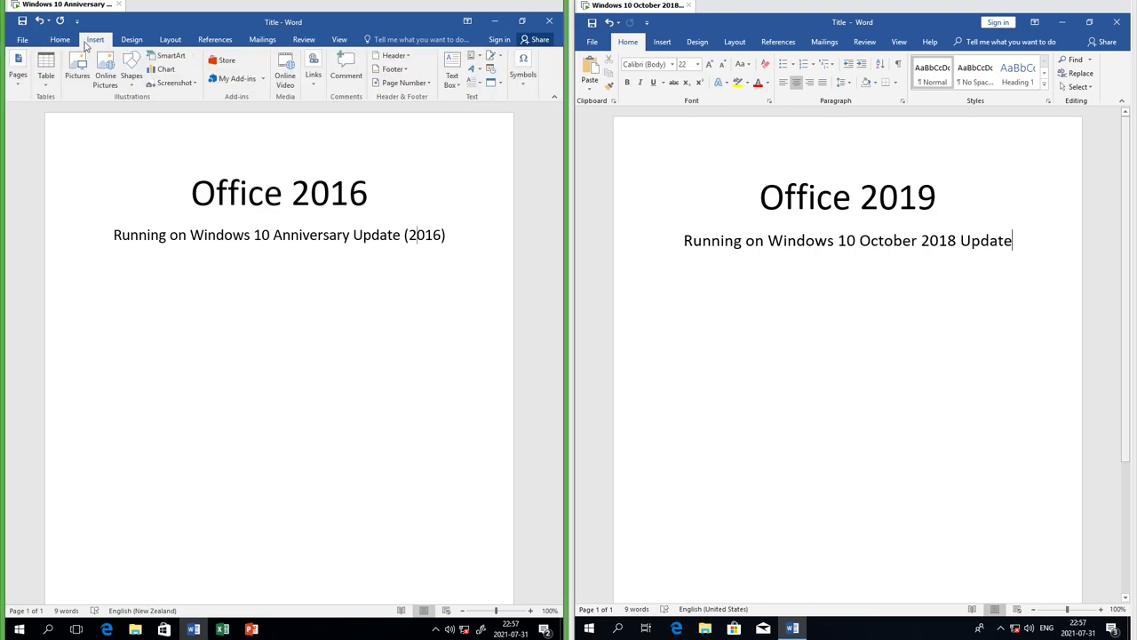
left_click(60, 41)
left_click(98, 41)
left_click(661, 41)
left_click(628, 42)
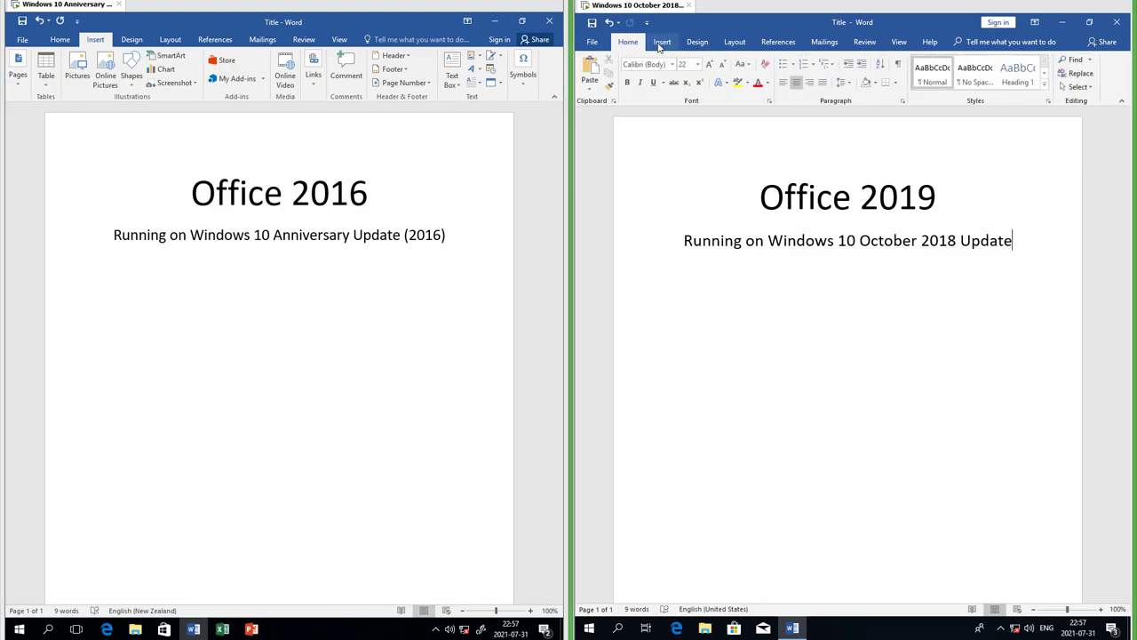
left_click(660, 43)
left_click(628, 43)
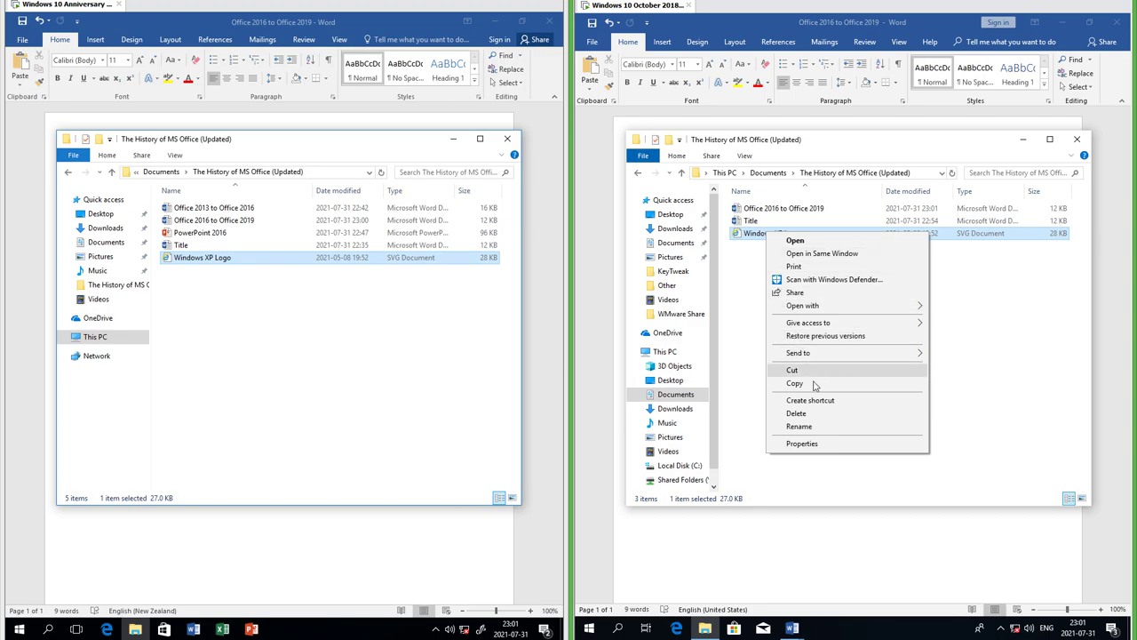
left_click(799, 382)
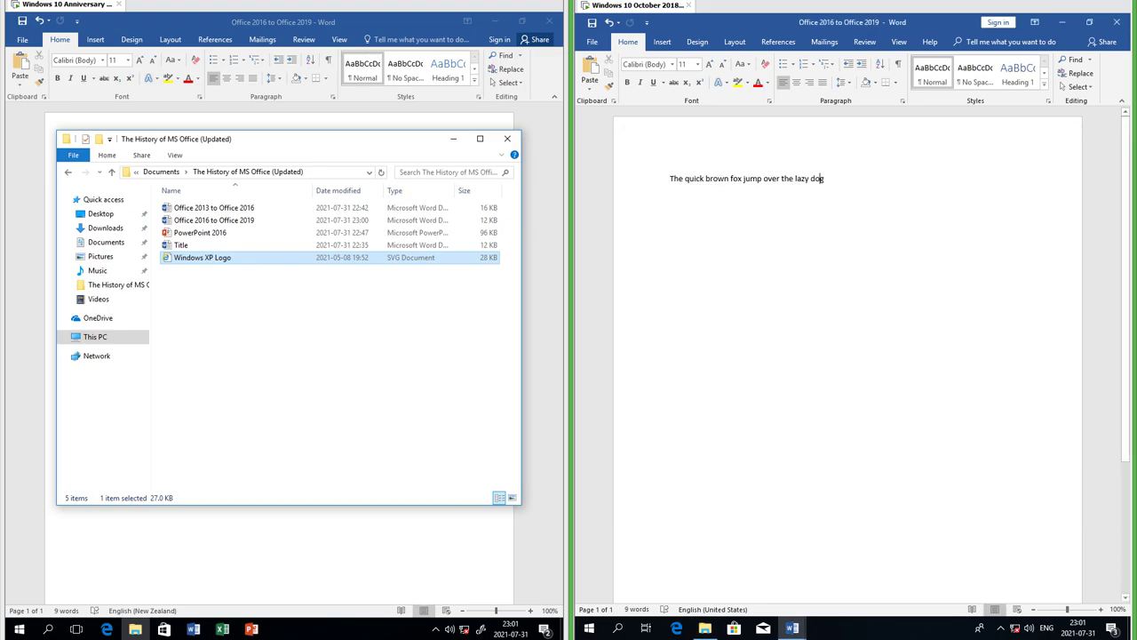
Paste the Windows XP logo into both the Word 2019 and Word 2016 documents
right_click(798, 347)
left_click(823, 400)
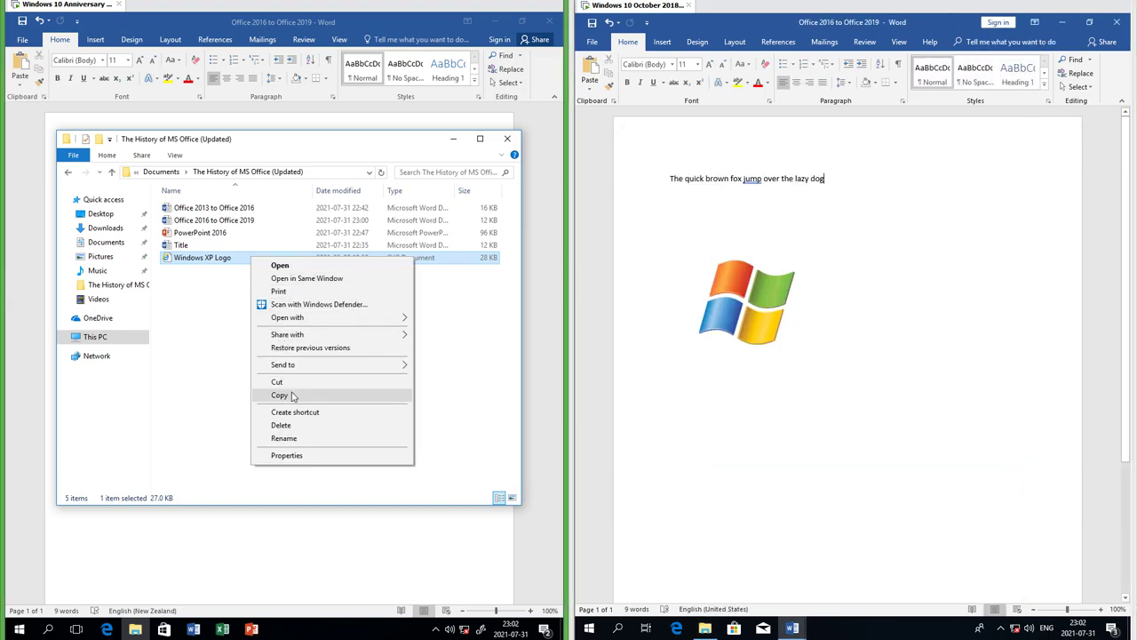
left_click(292, 396)
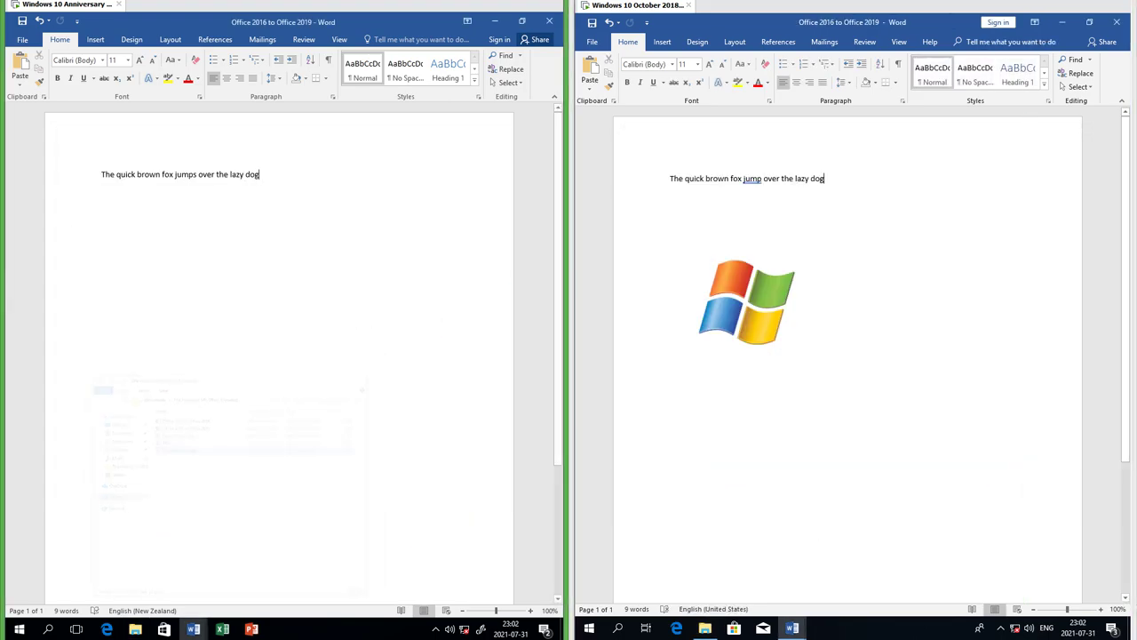
right_click(257, 271)
left_click(274, 325)
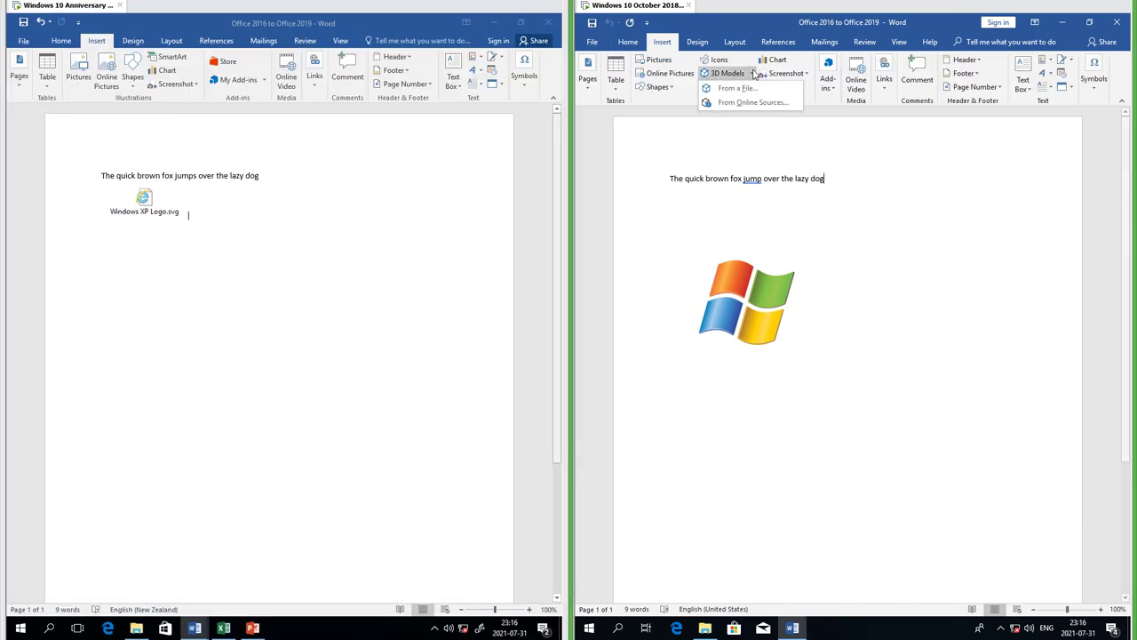
Insert the Doughnut 3D model beside the logo, enlarged and front-facing, then insert a Funnel chart
left_click(737, 88)
double_click(718, 104)
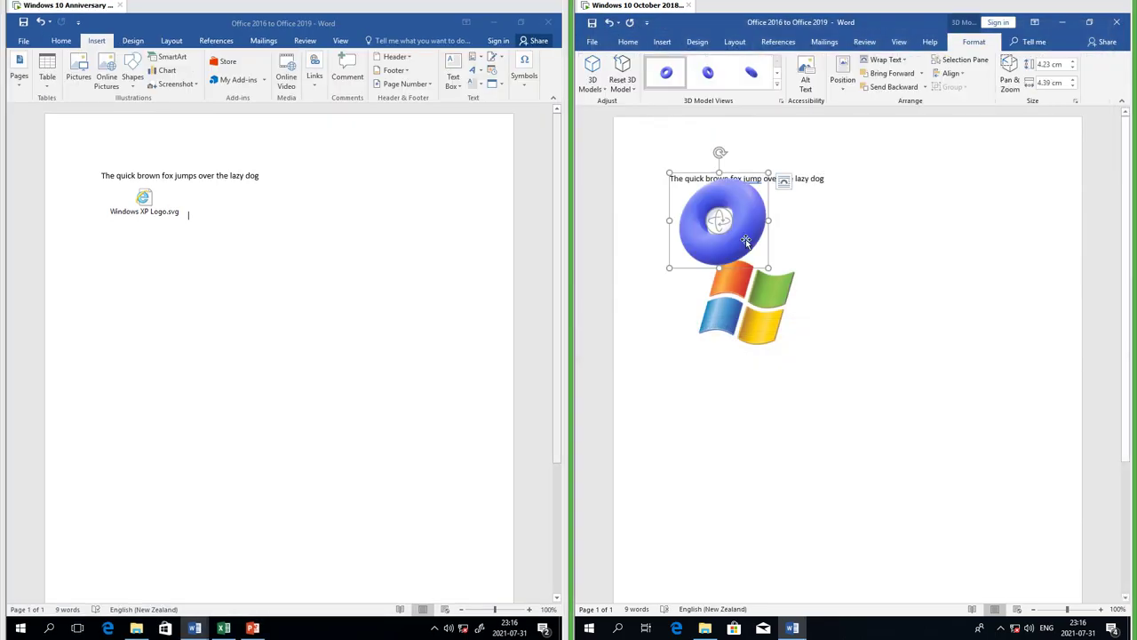
left_click_drag(746, 242, 985, 375)
left_click_drag(907, 300, 940, 410)
left_click(776, 86)
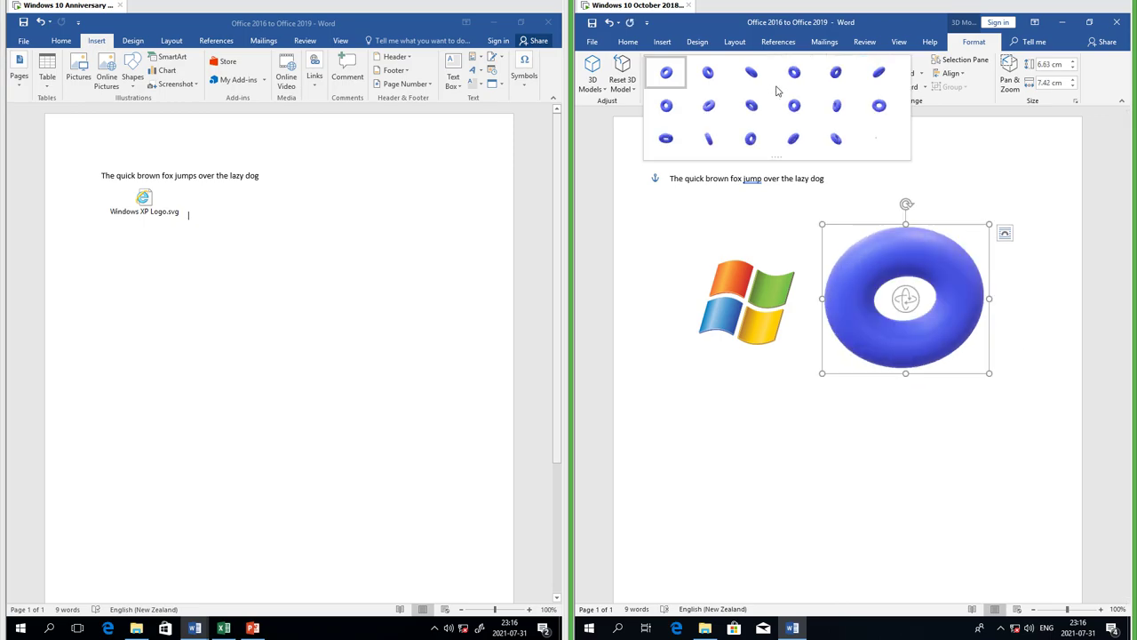
key("Escape")
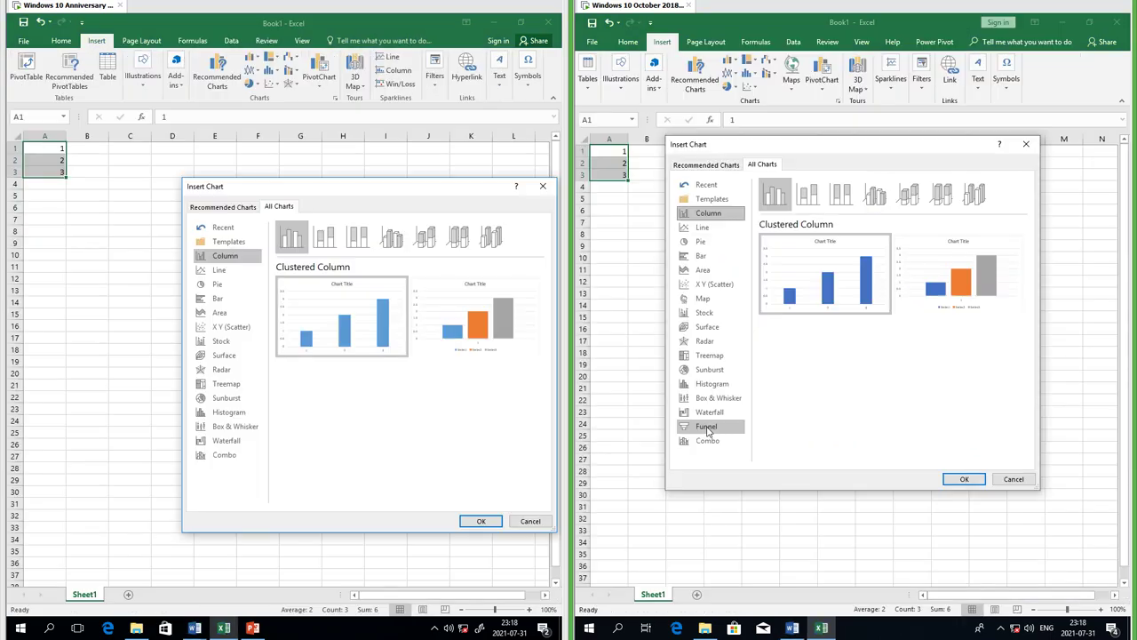
left_click(707, 428)
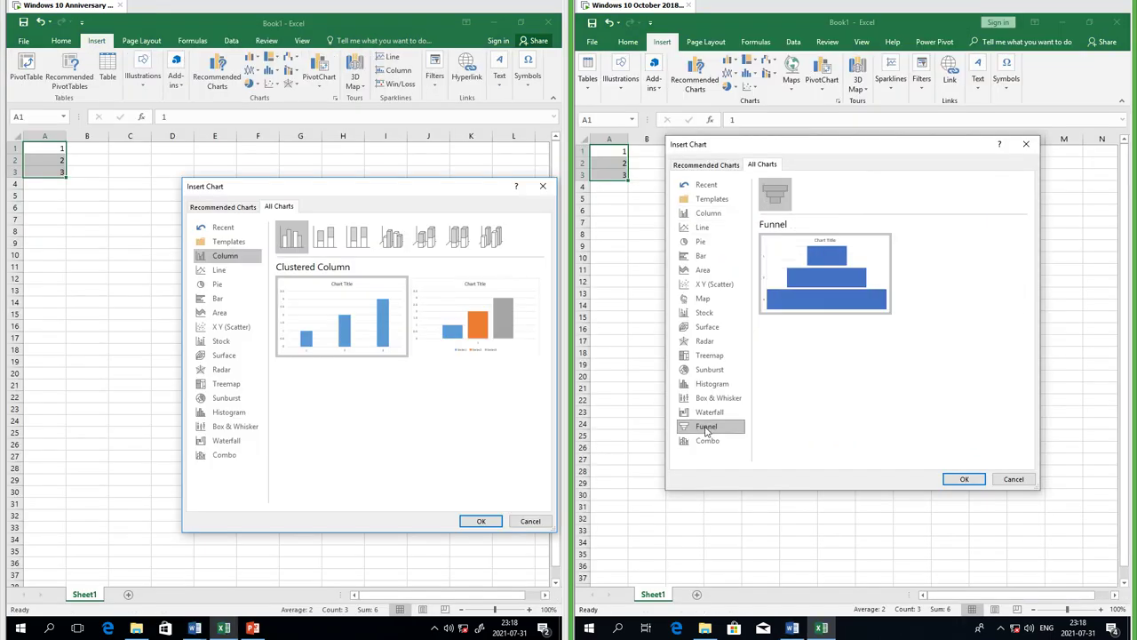
left_click(963, 479)
Insert a Summary Zoom slide that includes Slide 2
left_click(849, 79)
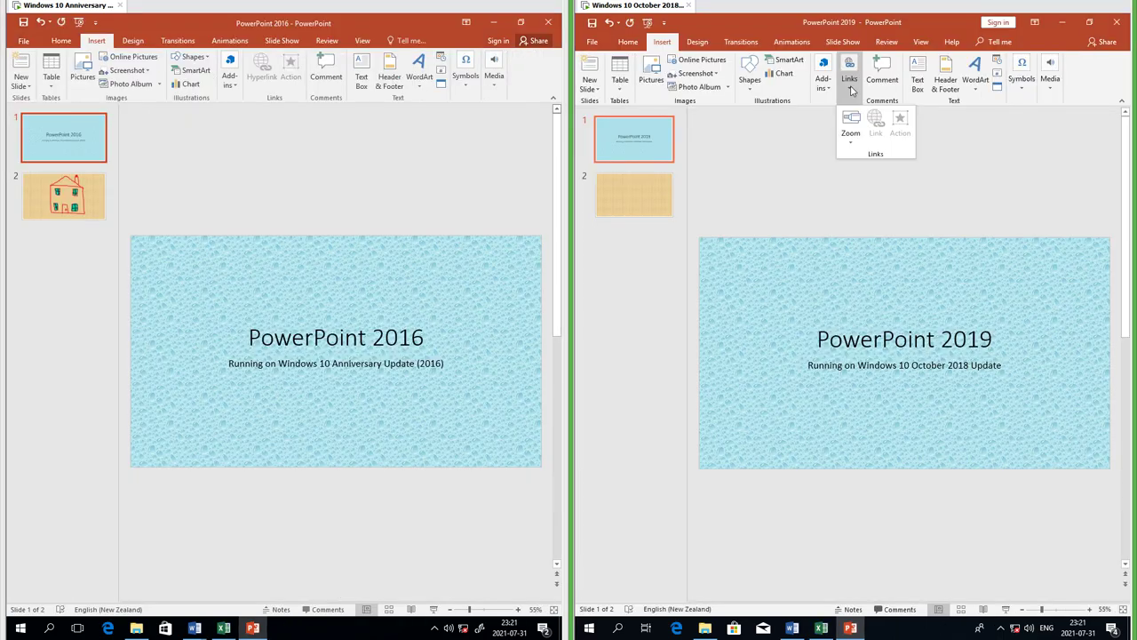
left_click(853, 90)
left_click(882, 153)
left_click(789, 257)
left_click(999, 450)
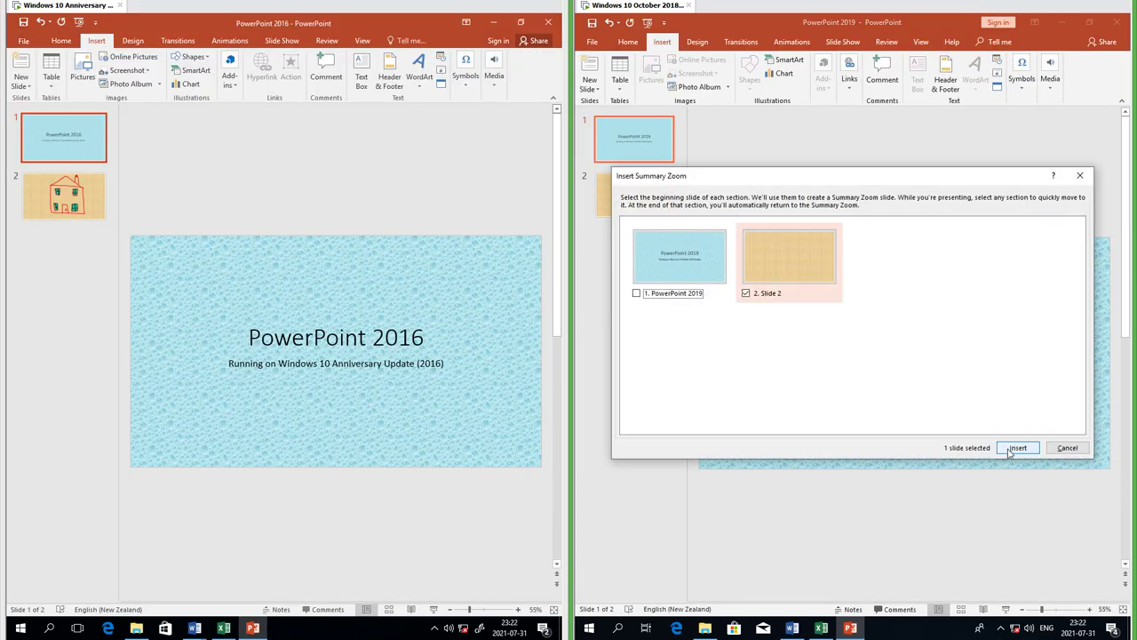
Insert a Slide Zoom linking to slide 1
left_click(849, 78)
left_click(854, 91)
left_click(881, 183)
left_click(680, 253)
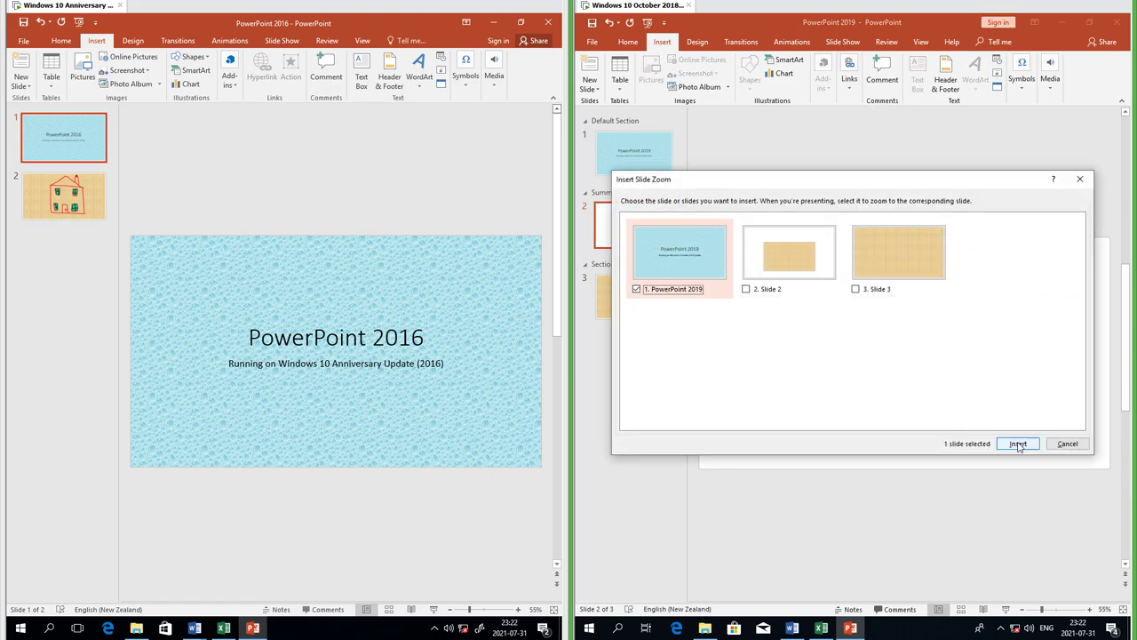
left_click(1015, 442)
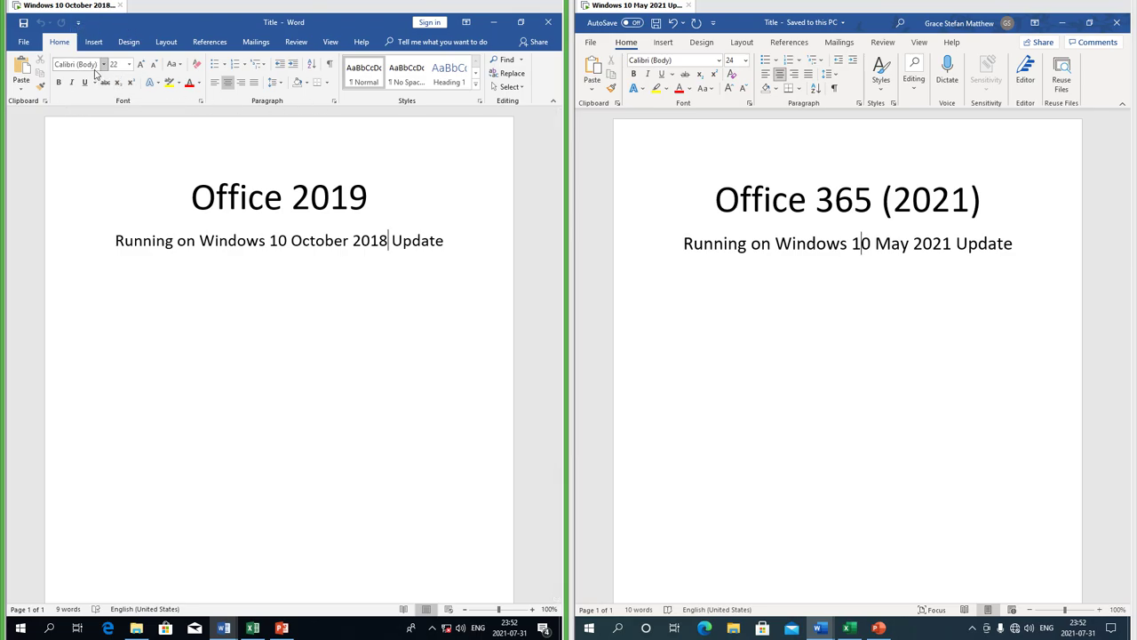
Close the right document and save it as 'Office 2019 to Office 365', saving the left one too
left_click(899, 24)
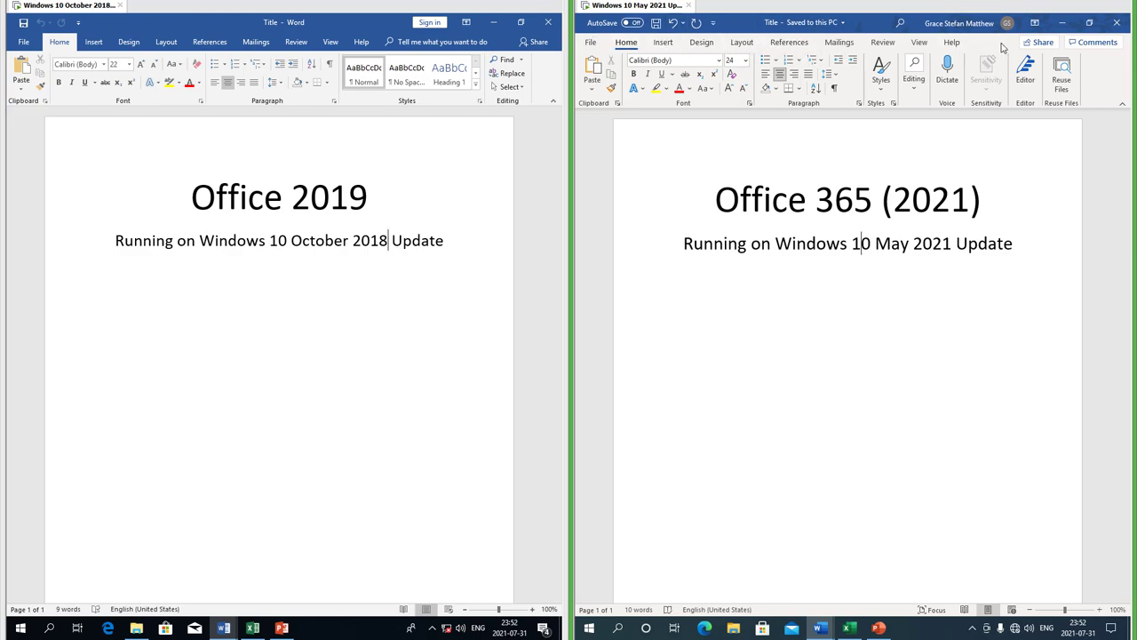
left_click(59, 43)
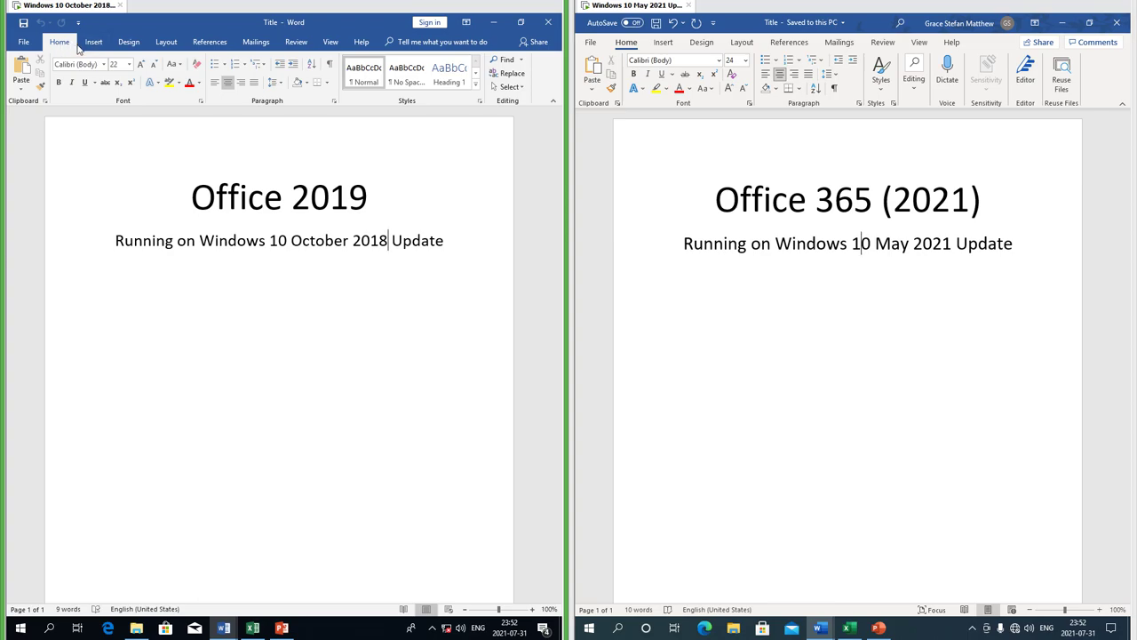
left_click(633, 44)
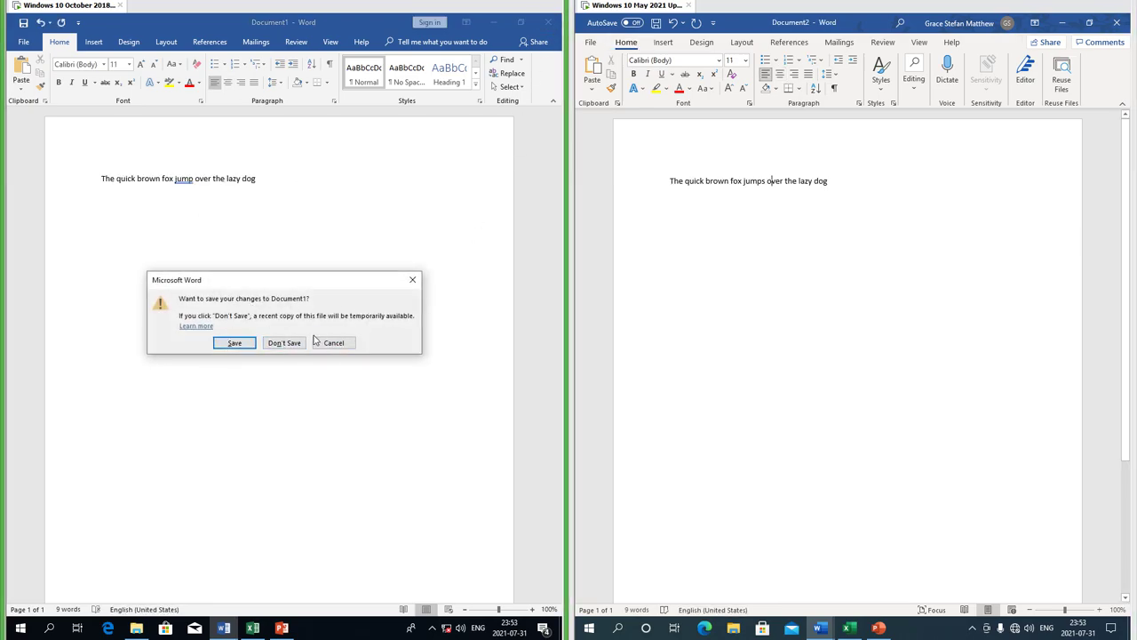
left_click(1114, 26)
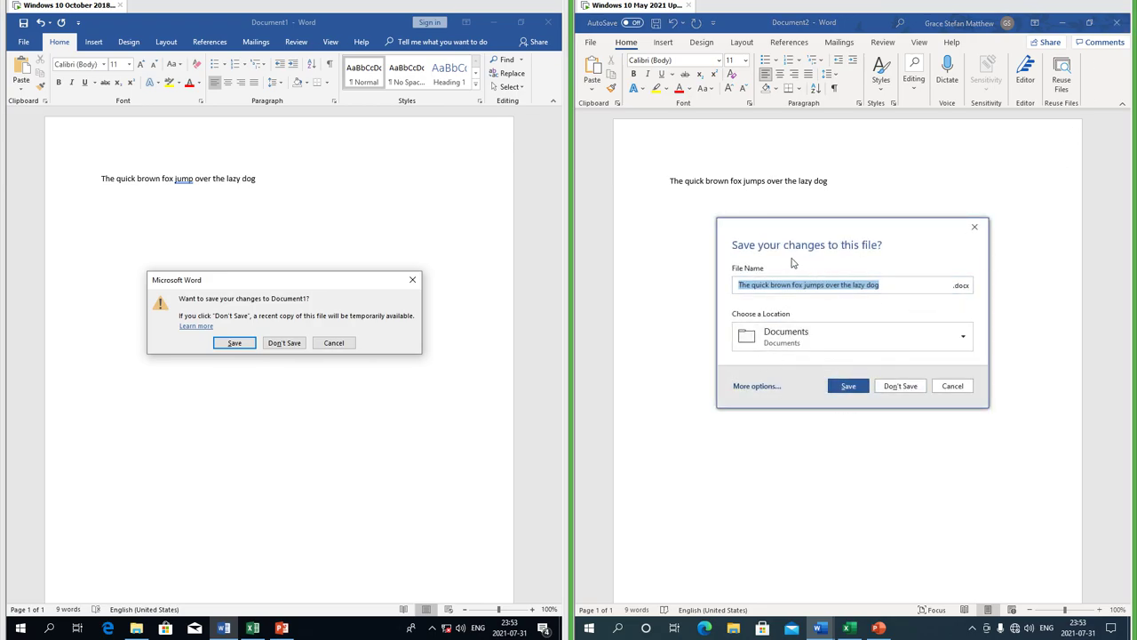
type("Off")
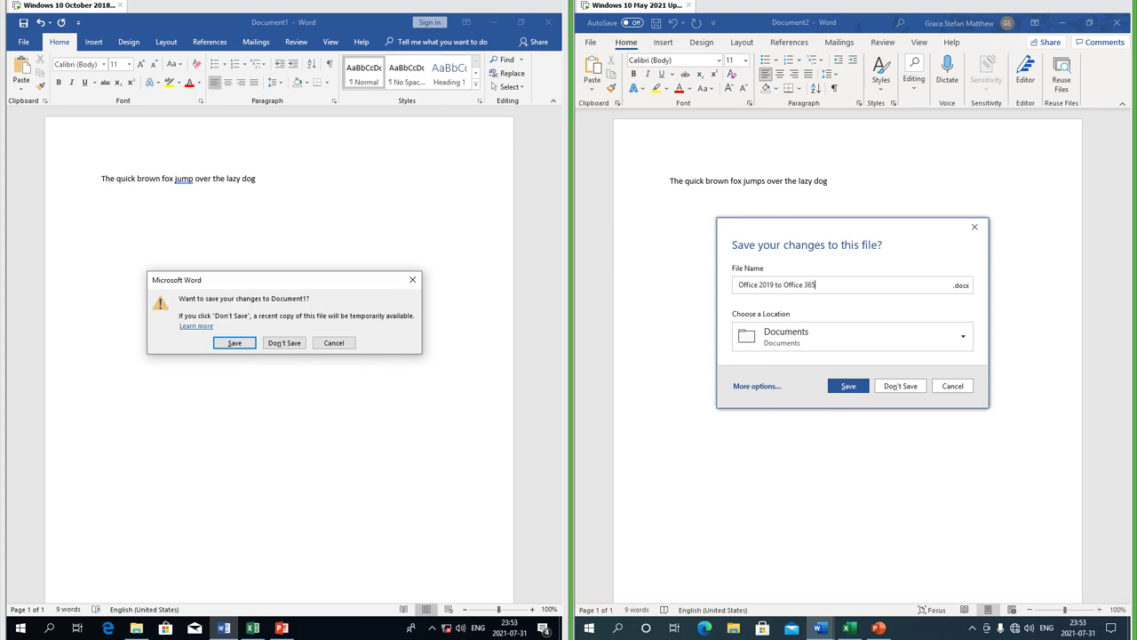
type("ice 2019 to Office 365")
left_click(235, 347)
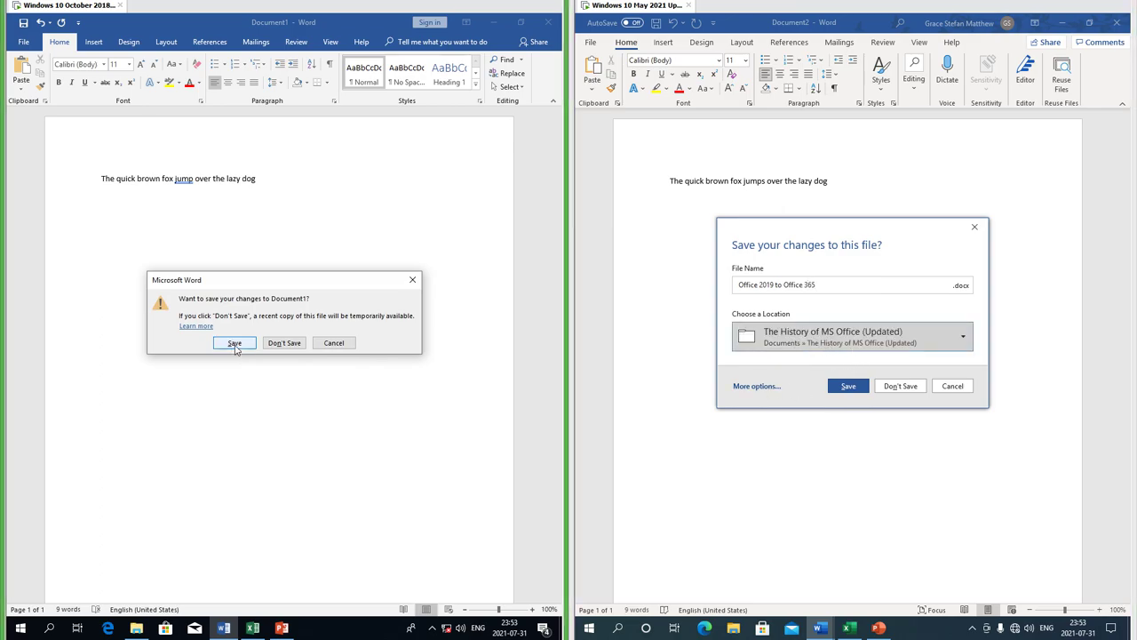
left_click(235, 345)
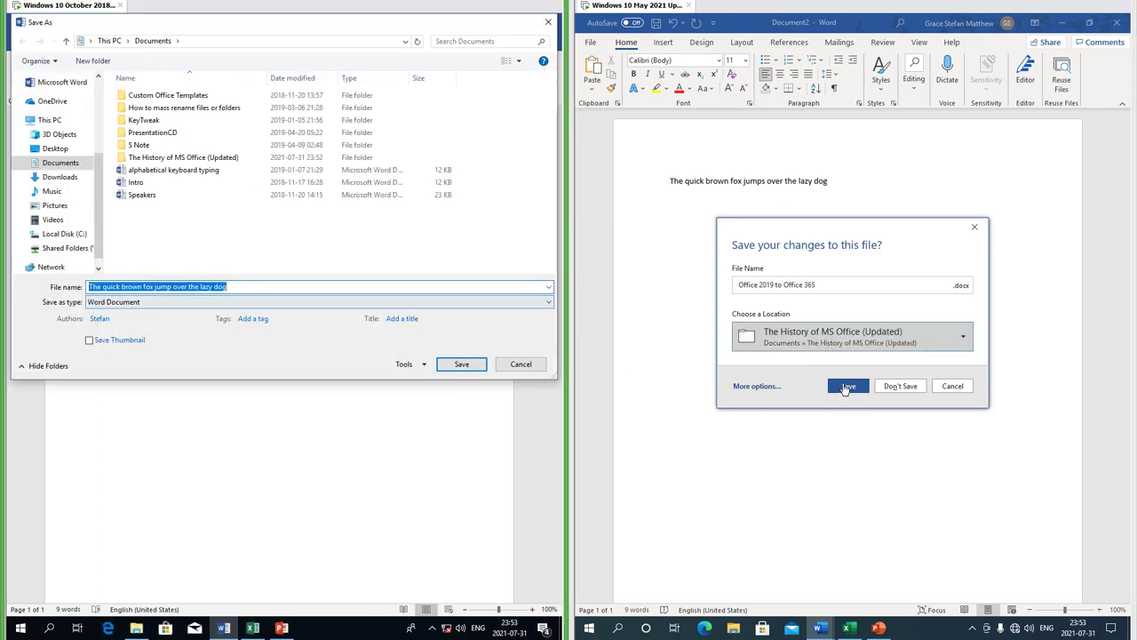
left_click(847, 387)
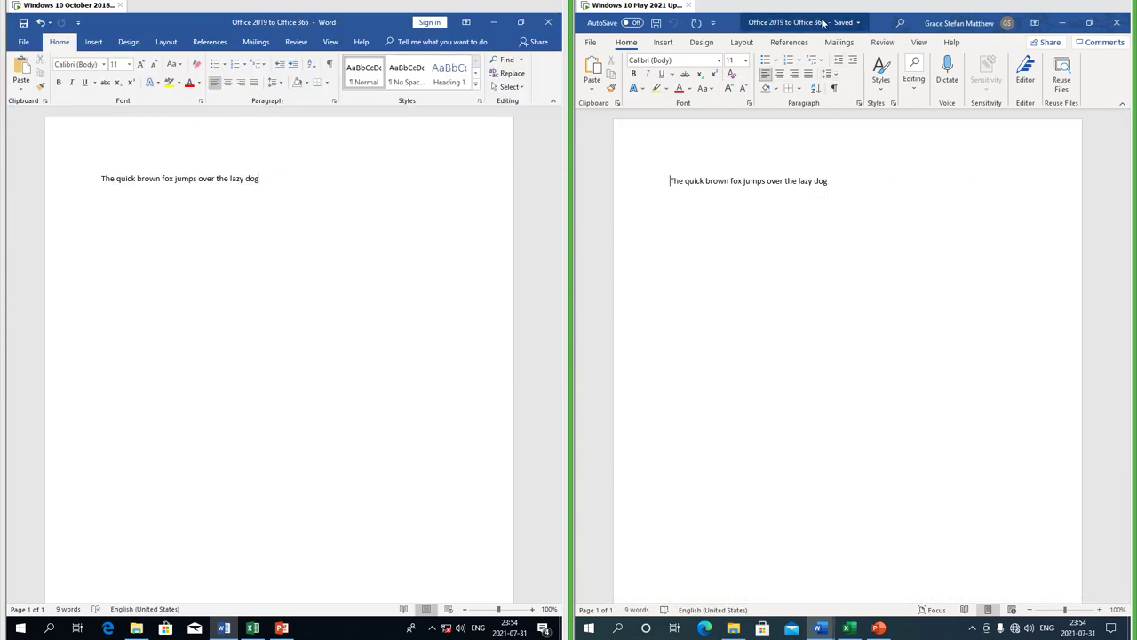
Check the right document's file name details and shrink the left Word window
left_click(823, 22)
left_click(822, 23)
left_click(822, 23)
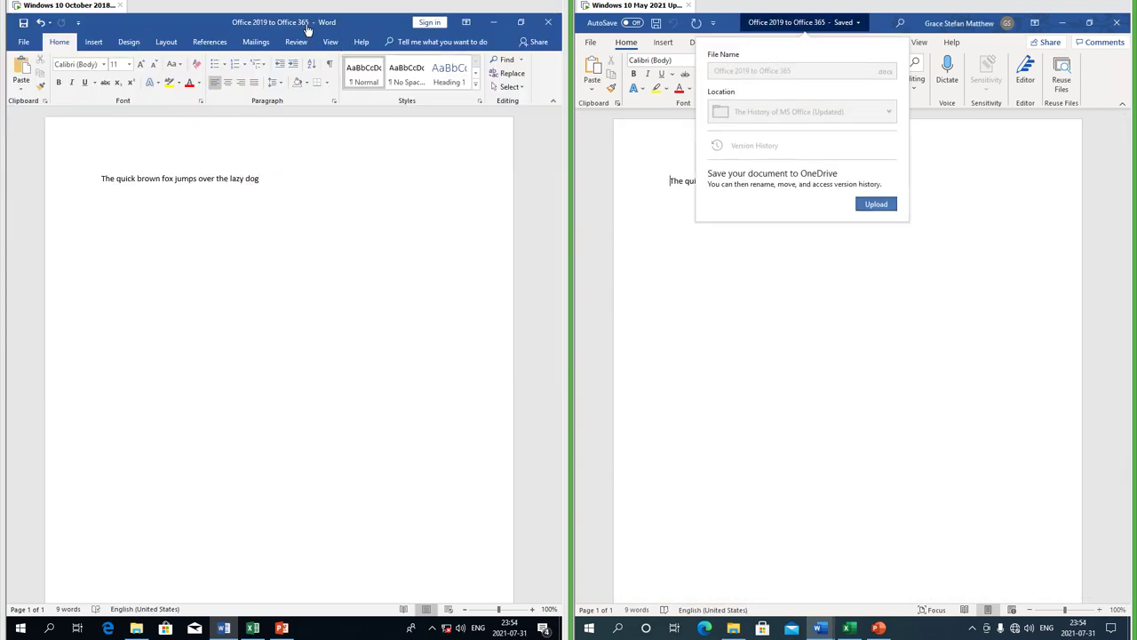
left_click(305, 23)
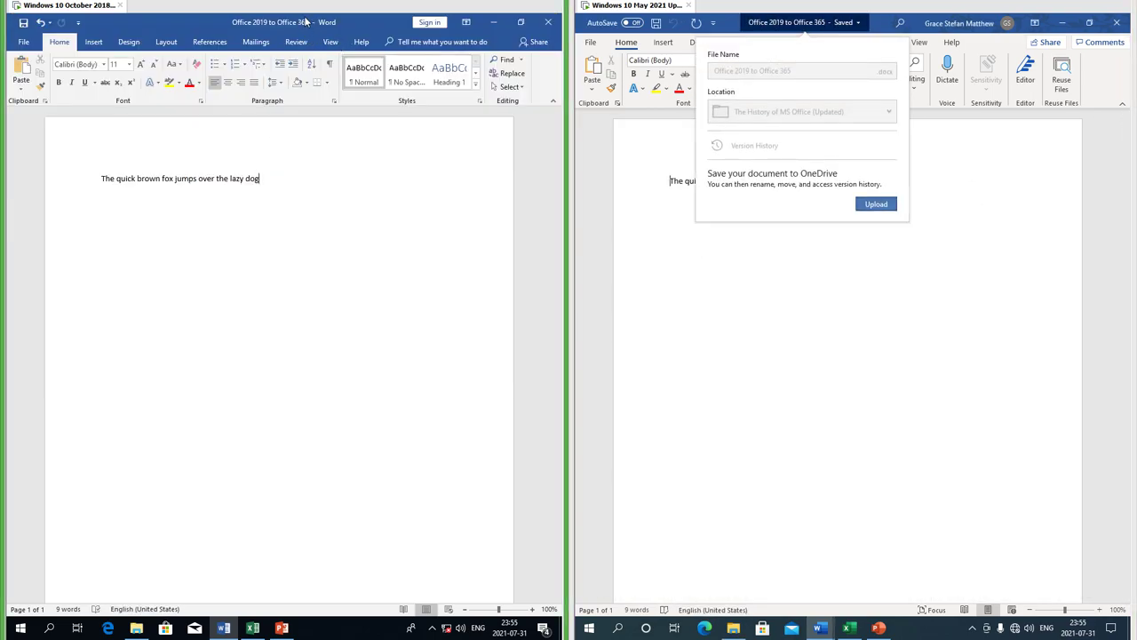
left_click(785, 33)
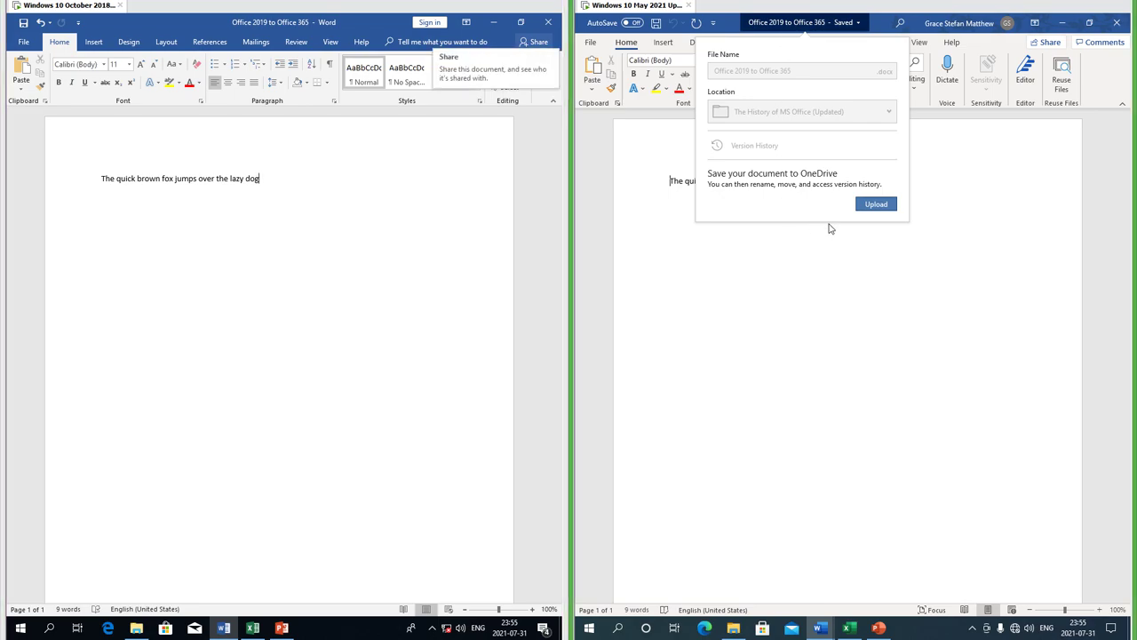
left_click(832, 311)
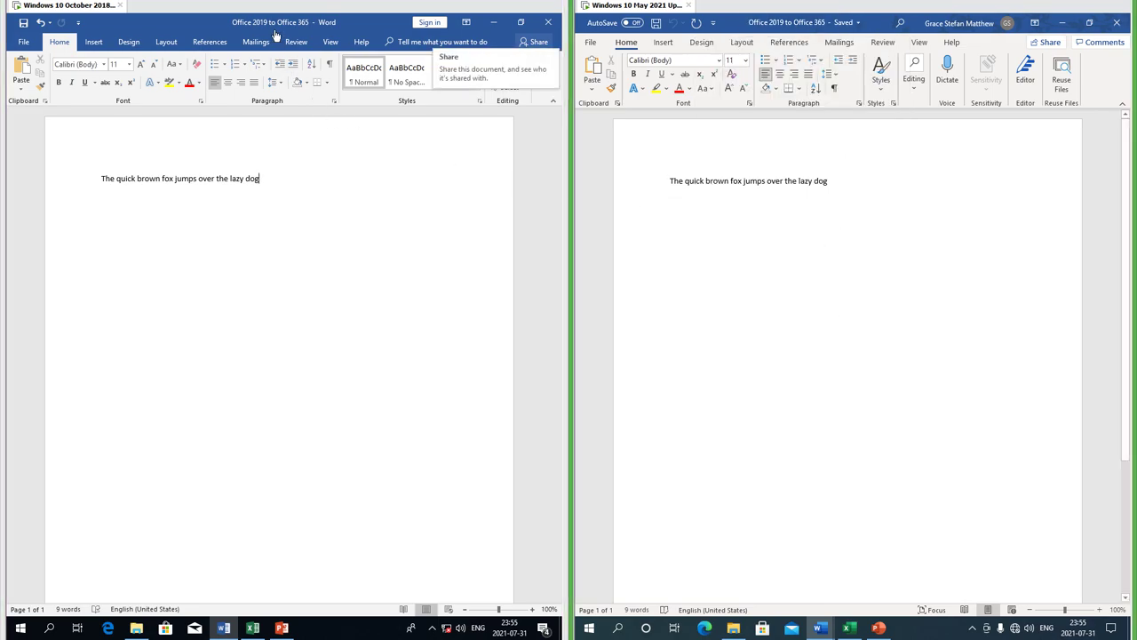
left_click_drag(277, 34, 277, 25)
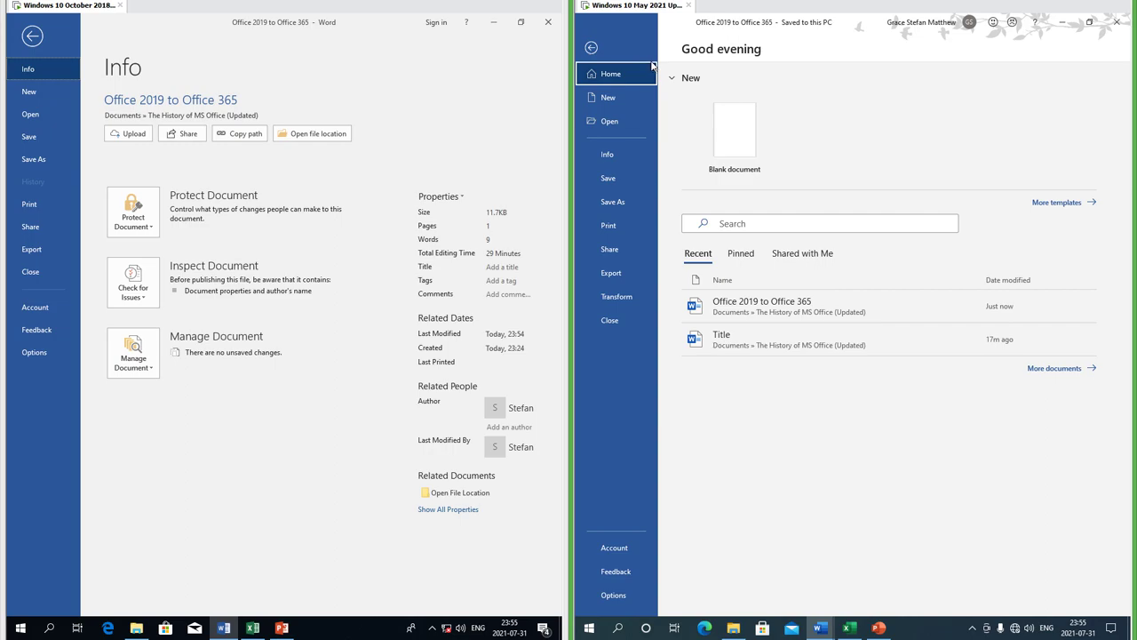
Open the Save As page in Backstage
left_click(613, 201)
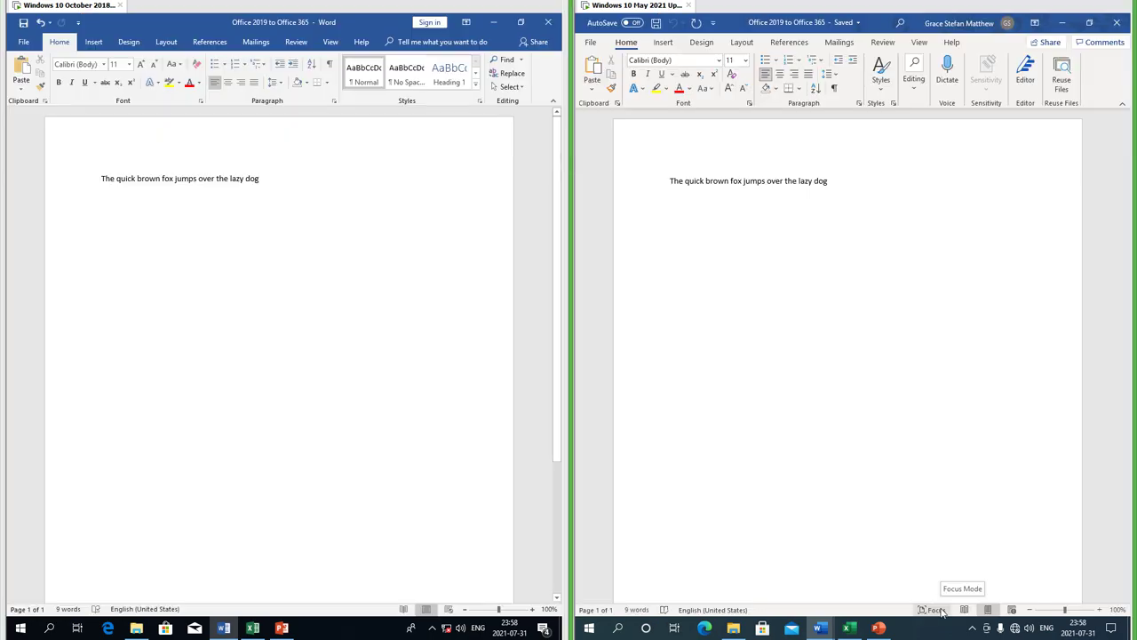
Try Focus mode, then preview Immersive Reader's Syllables, Line Focus, Page Color and Column Width options
left_click(939, 610)
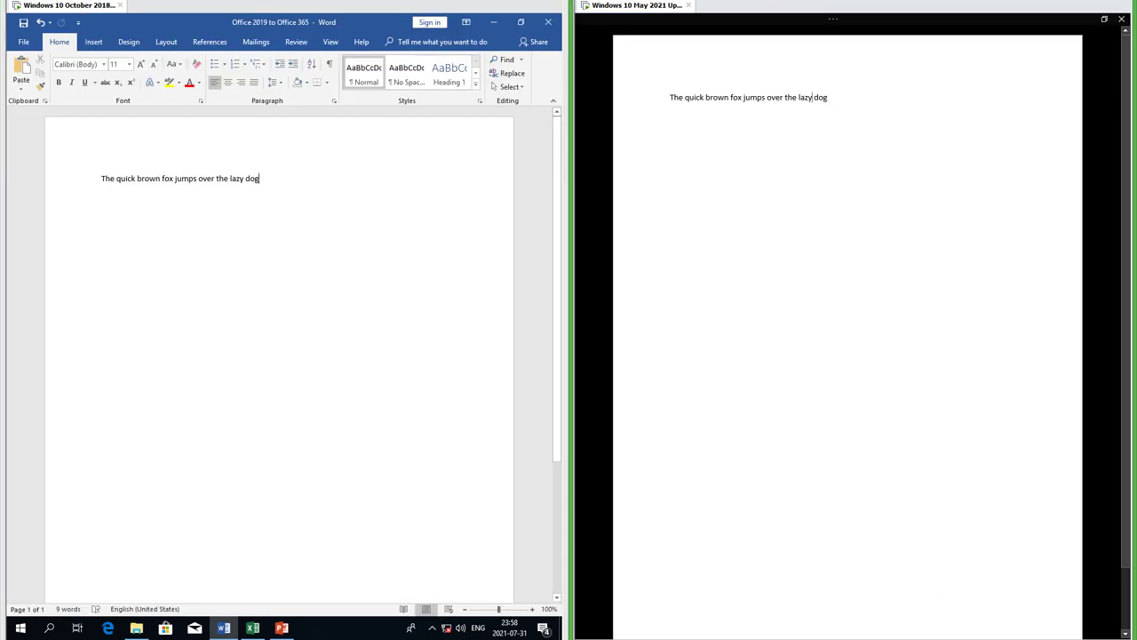
left_click(716, 73)
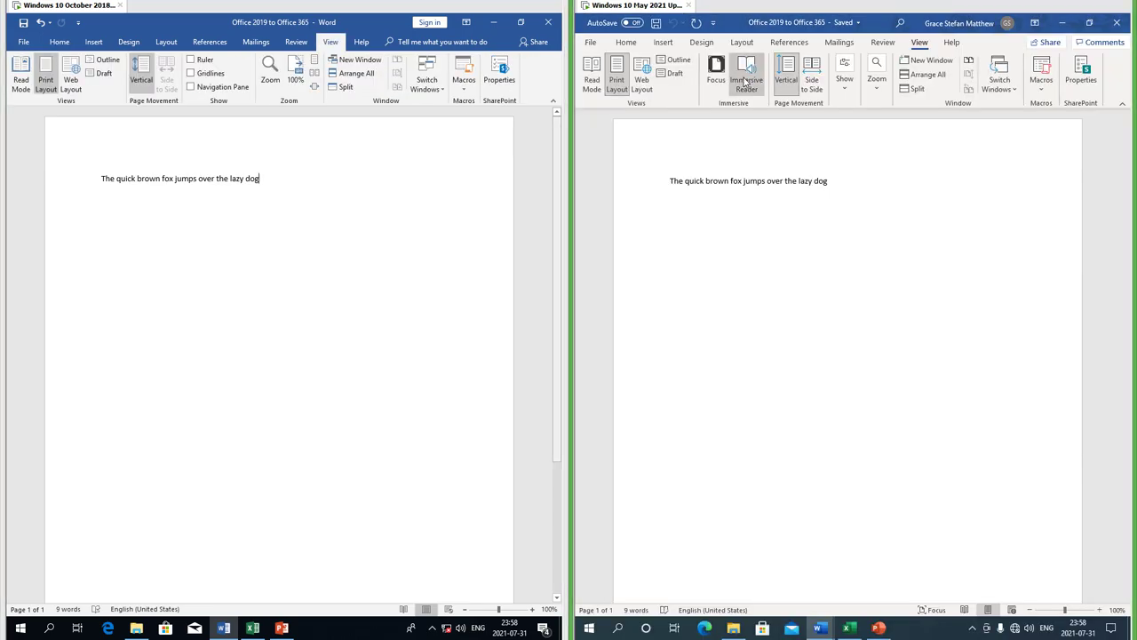
left_click(745, 81)
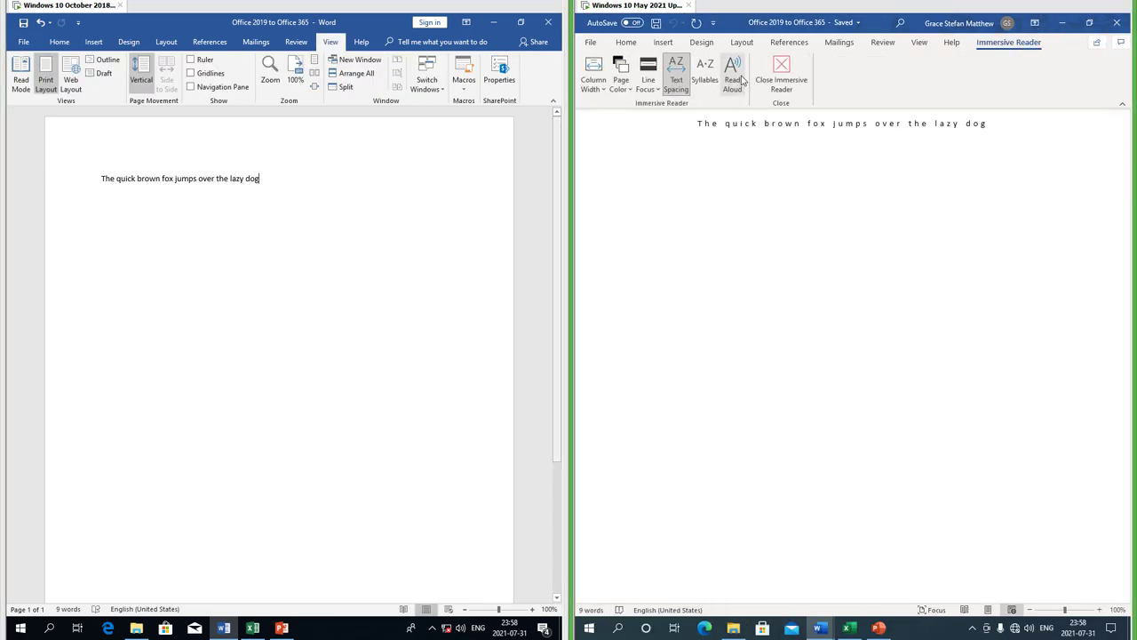
left_click(712, 80)
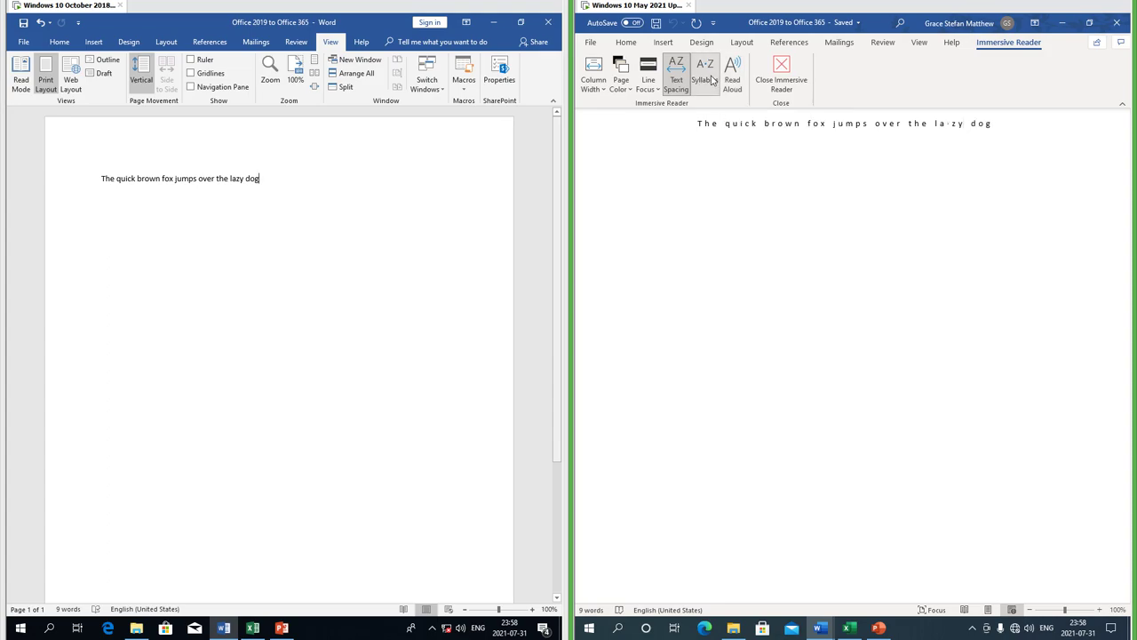
left_click(706, 78)
left_click(649, 78)
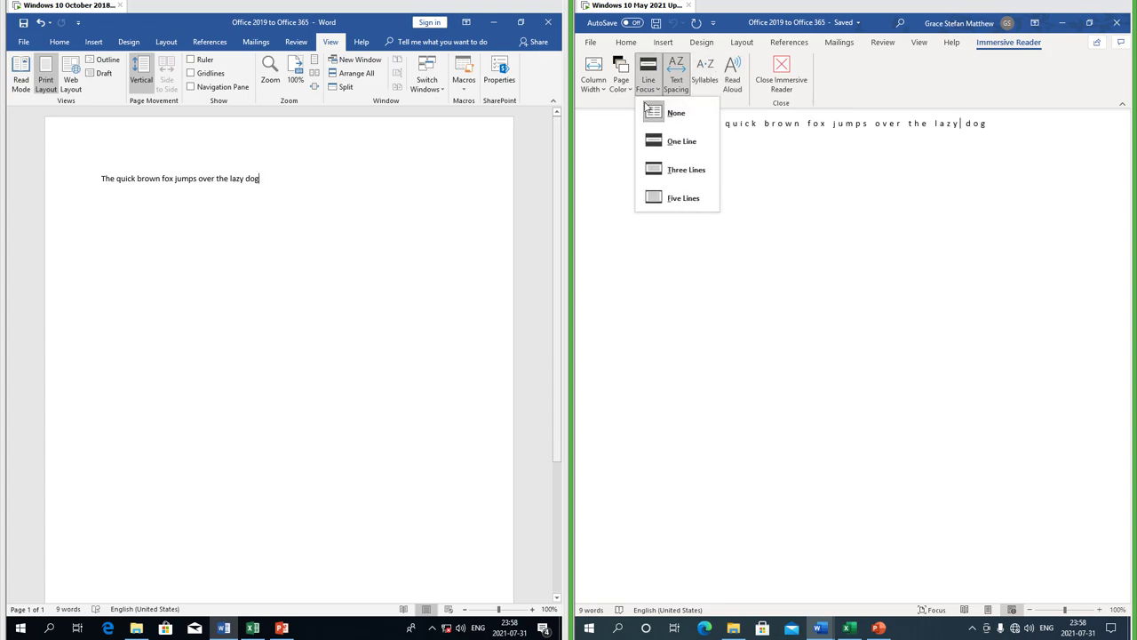
left_click(621, 78)
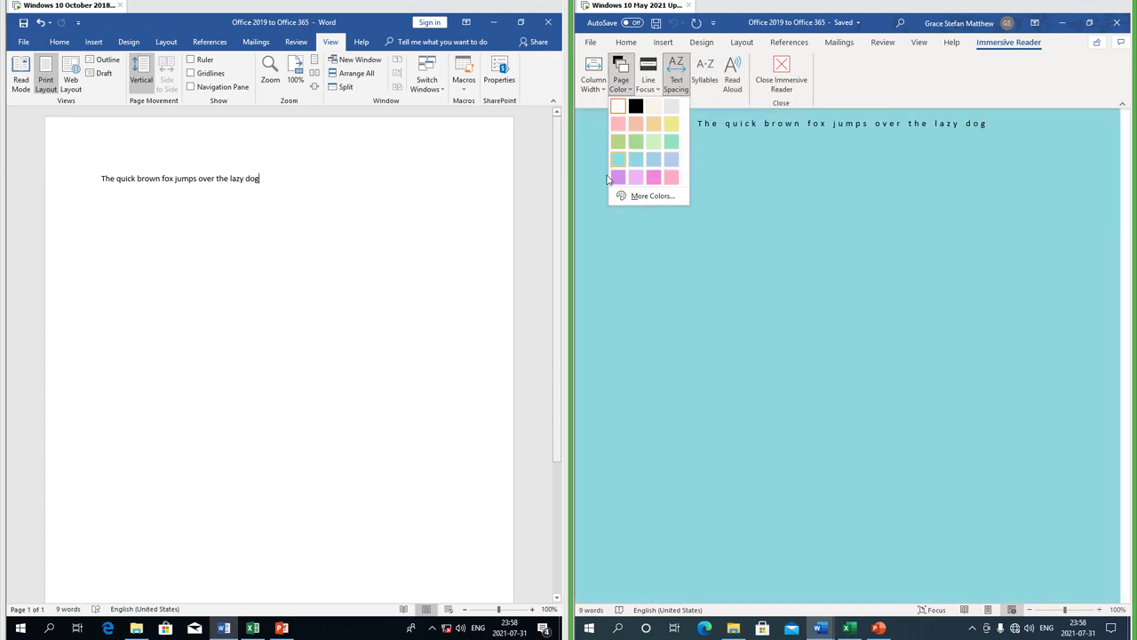
left_click(593, 78)
left_click(781, 71)
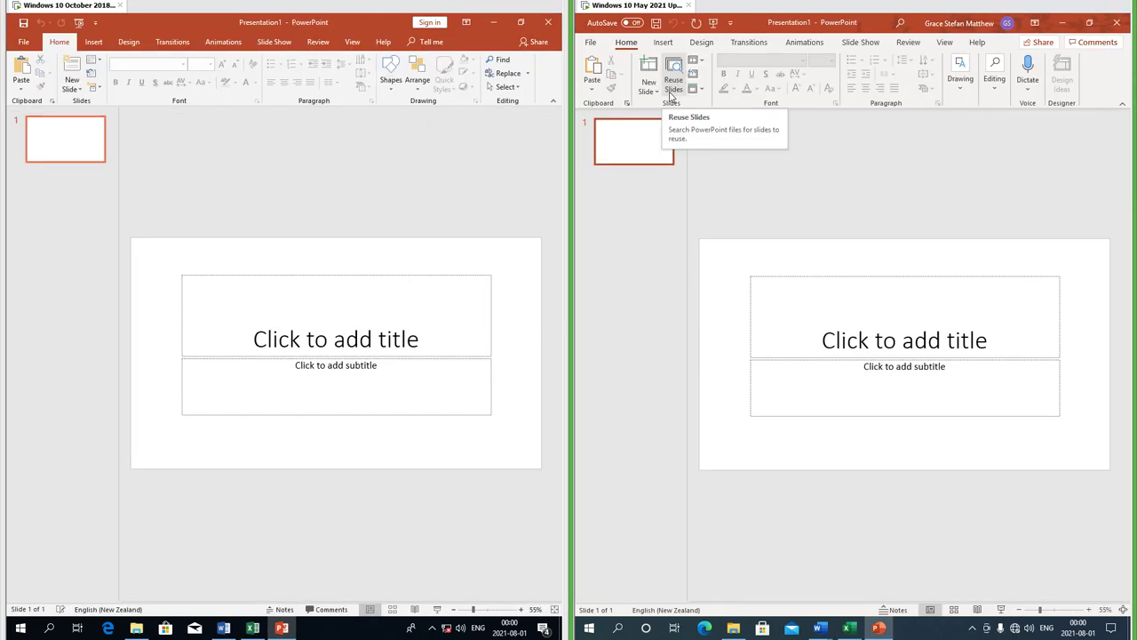
Open and close the Reuse Slides panel, then view the slide show settings
left_click(673, 79)
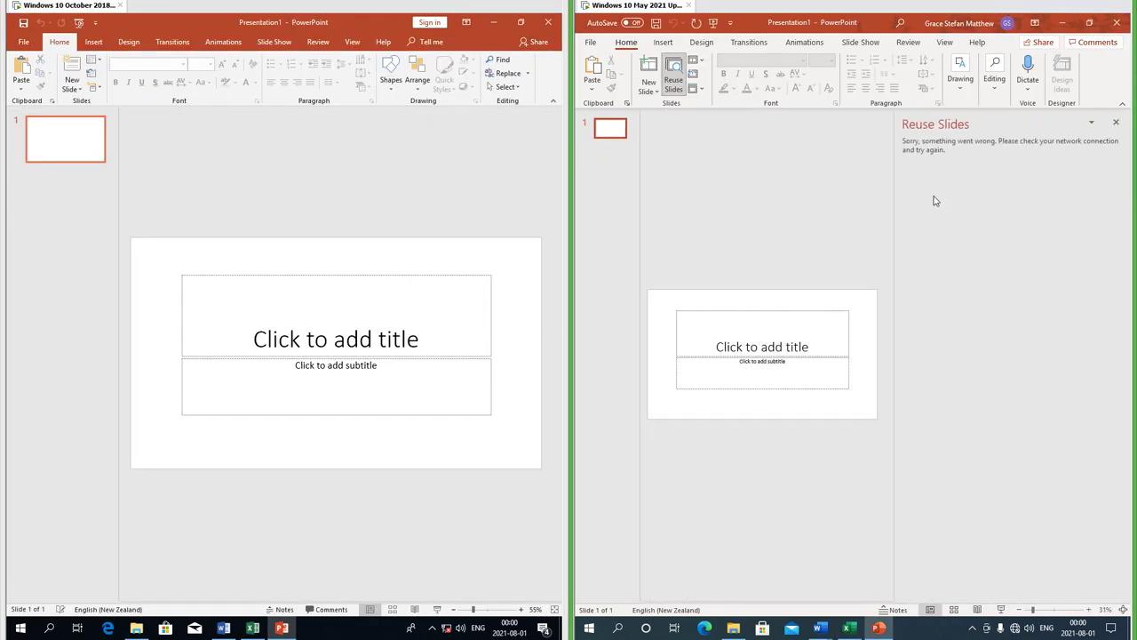
left_click(1115, 123)
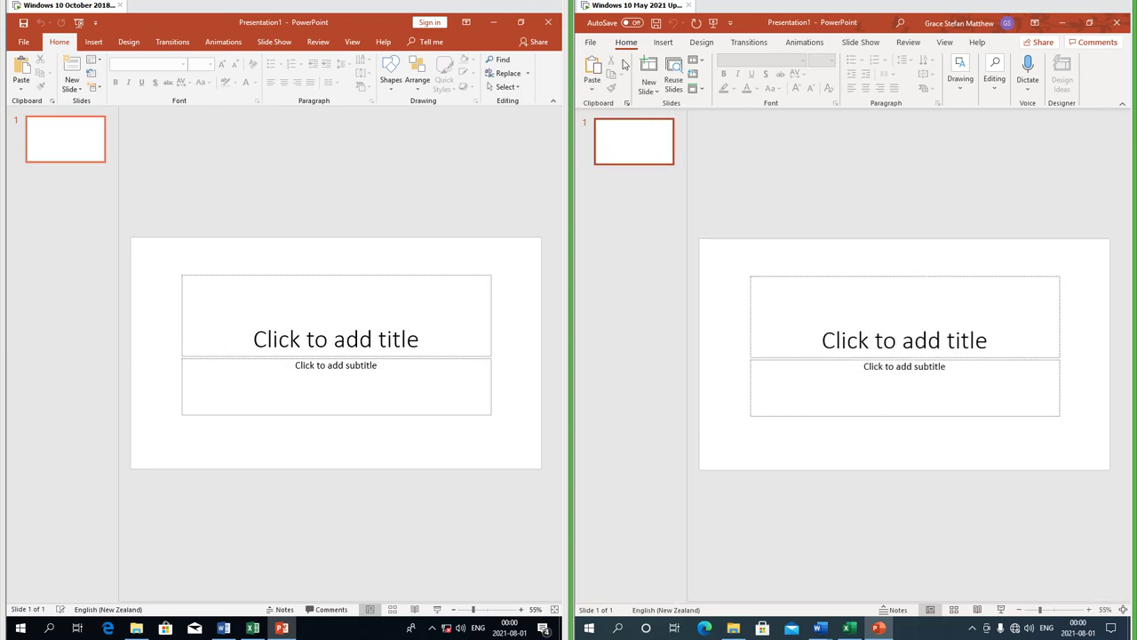
left_click(860, 42)
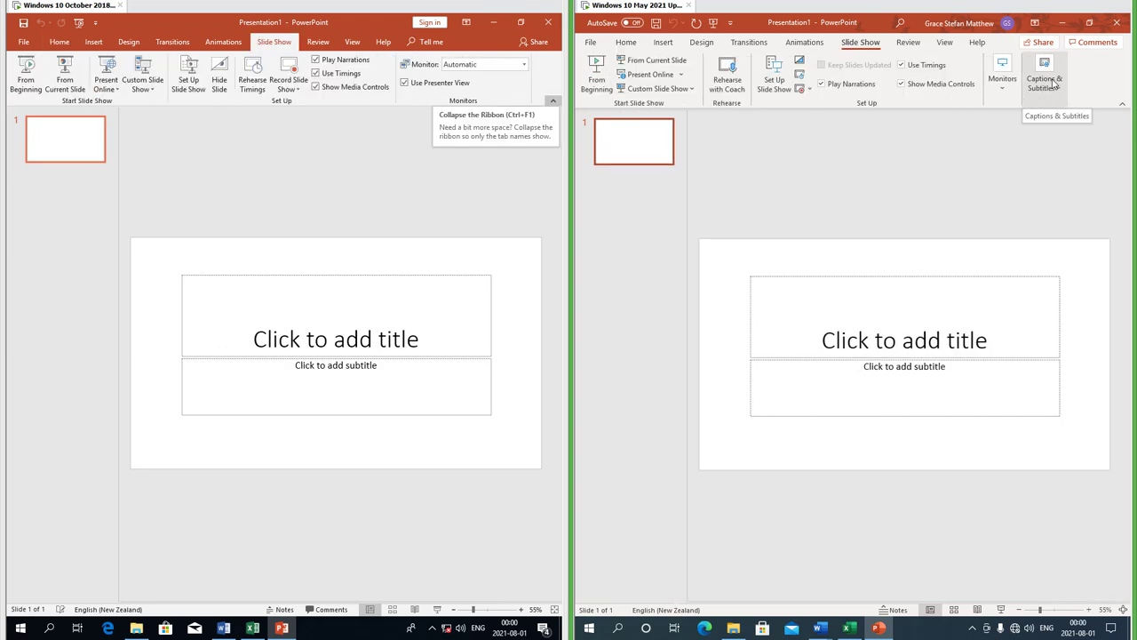